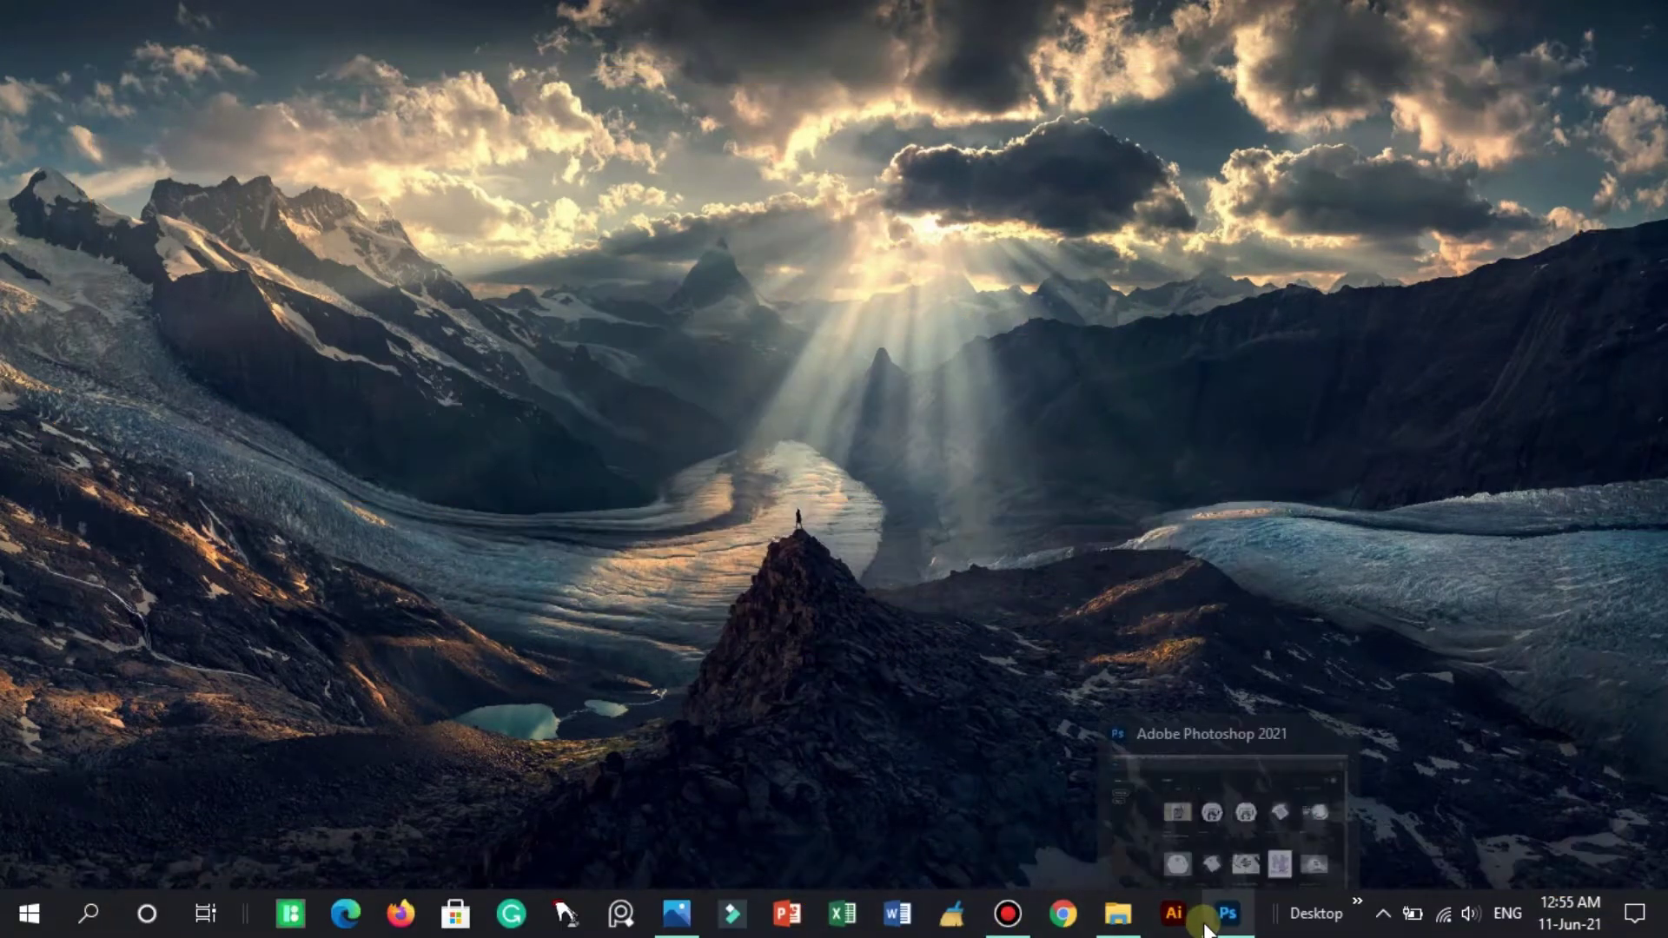
Create a blank 12 × 14 in, 300 ppi document, then briefly preview the icons folder.
left_click(1208, 921)
left_click(108, 265)
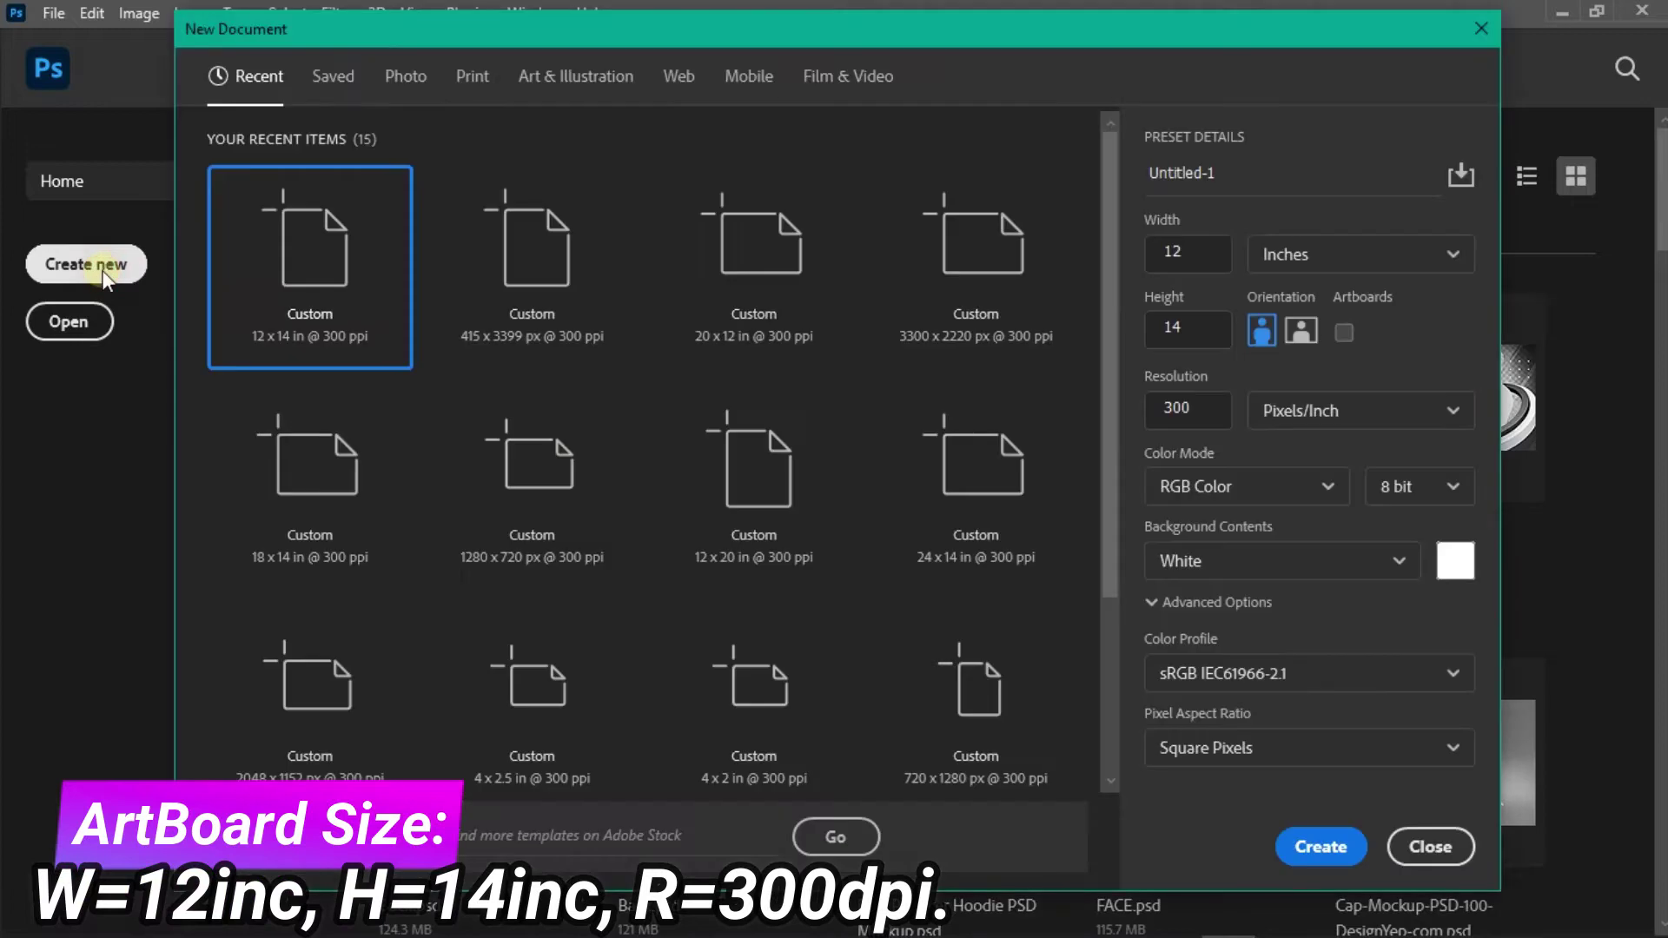
left_click(543, 304)
left_click(1317, 847)
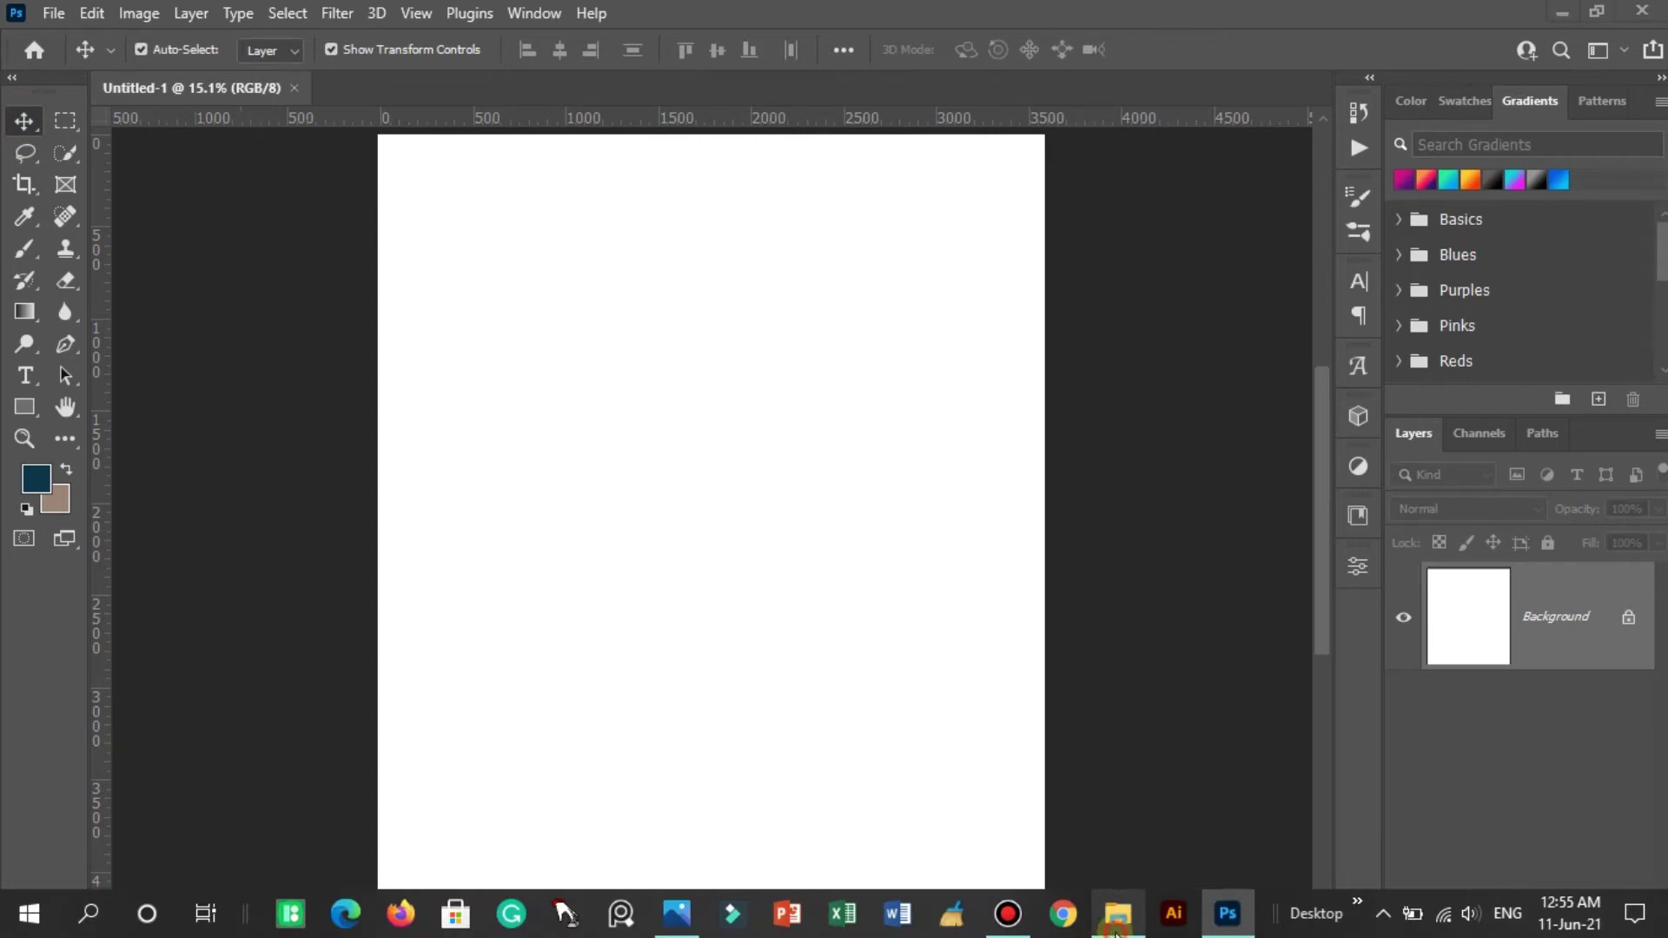
left_click(1116, 921)
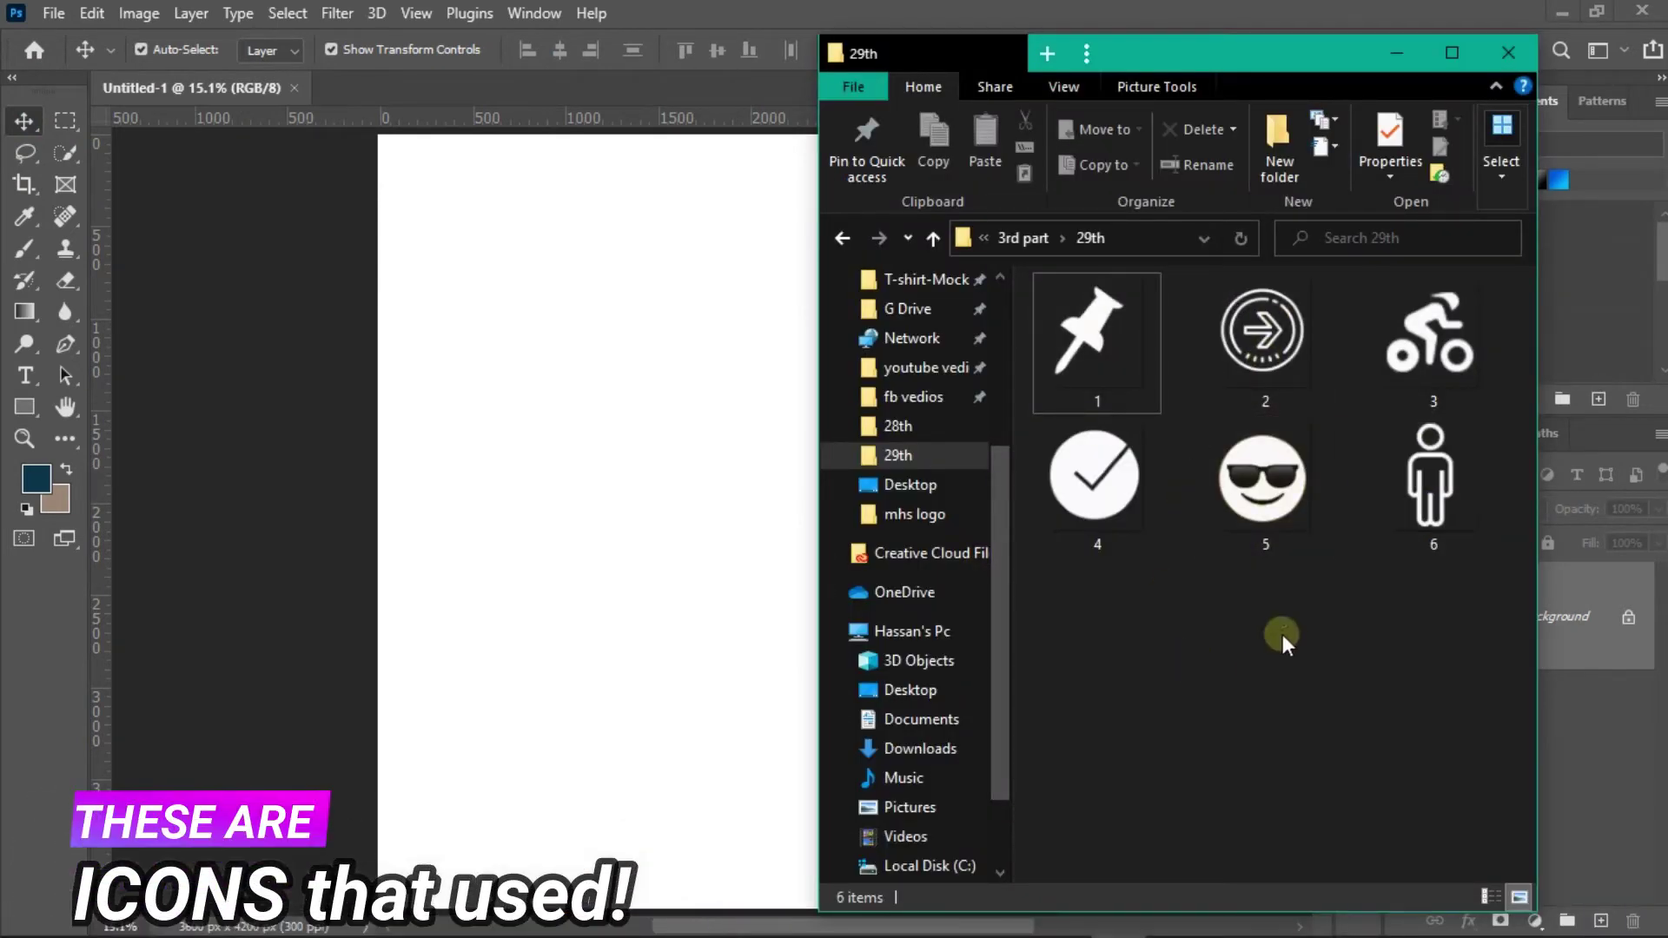
left_click(1383, 54)
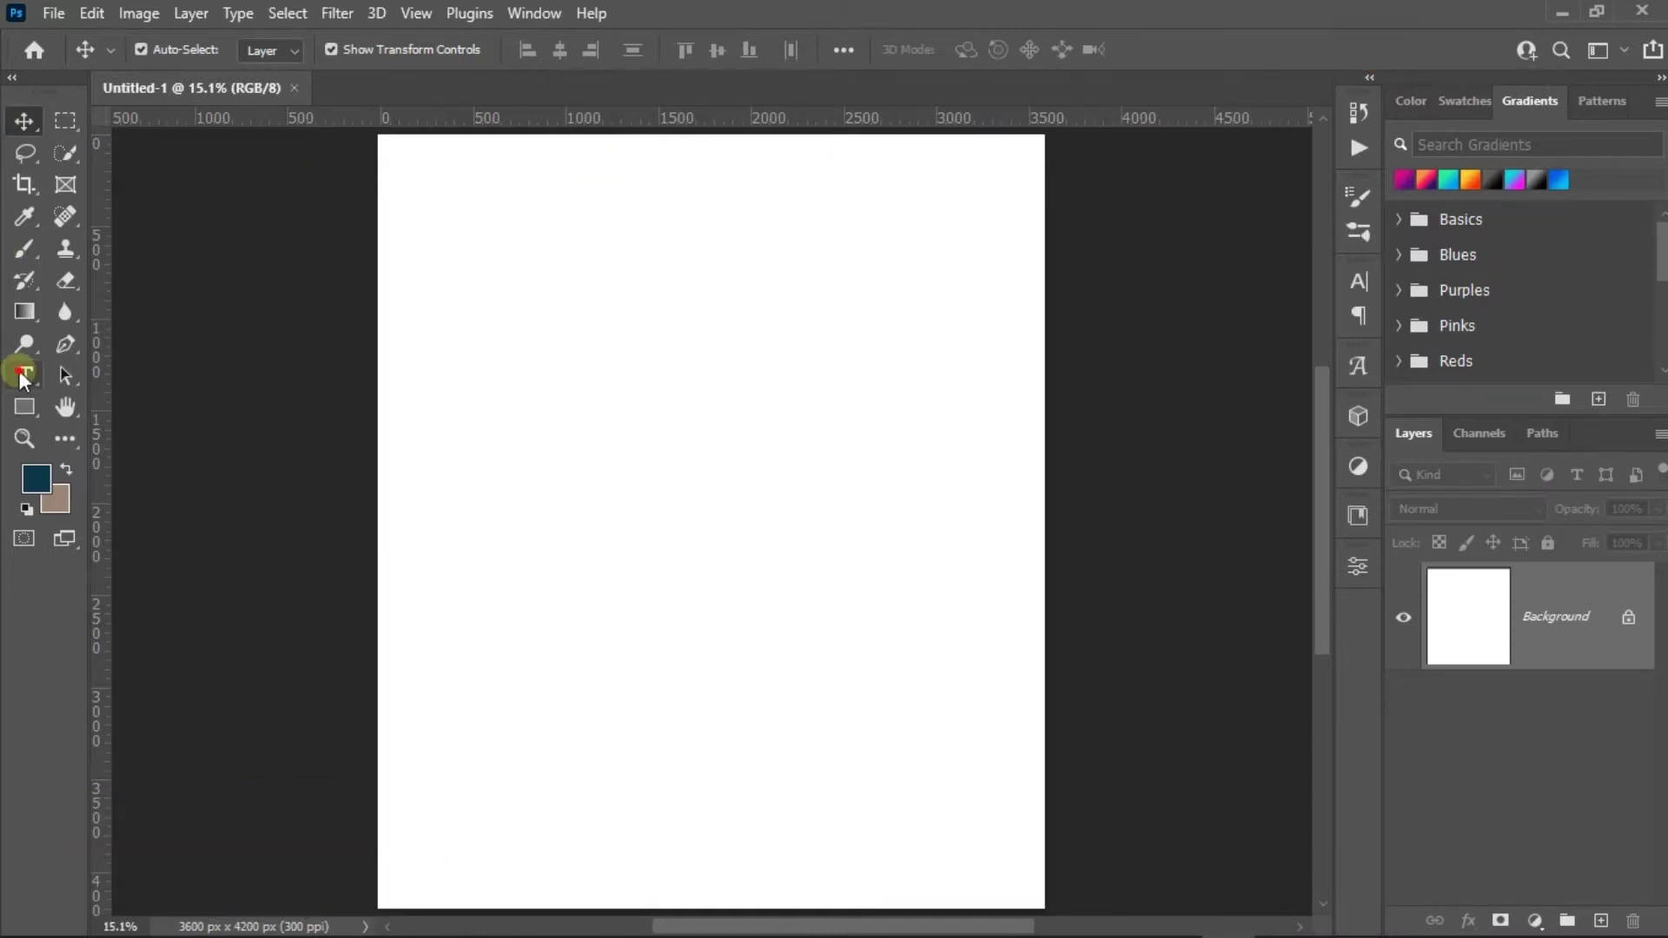
Type the word 'Keep' on the canvas.
left_click(23, 375)
left_click(681, 378)
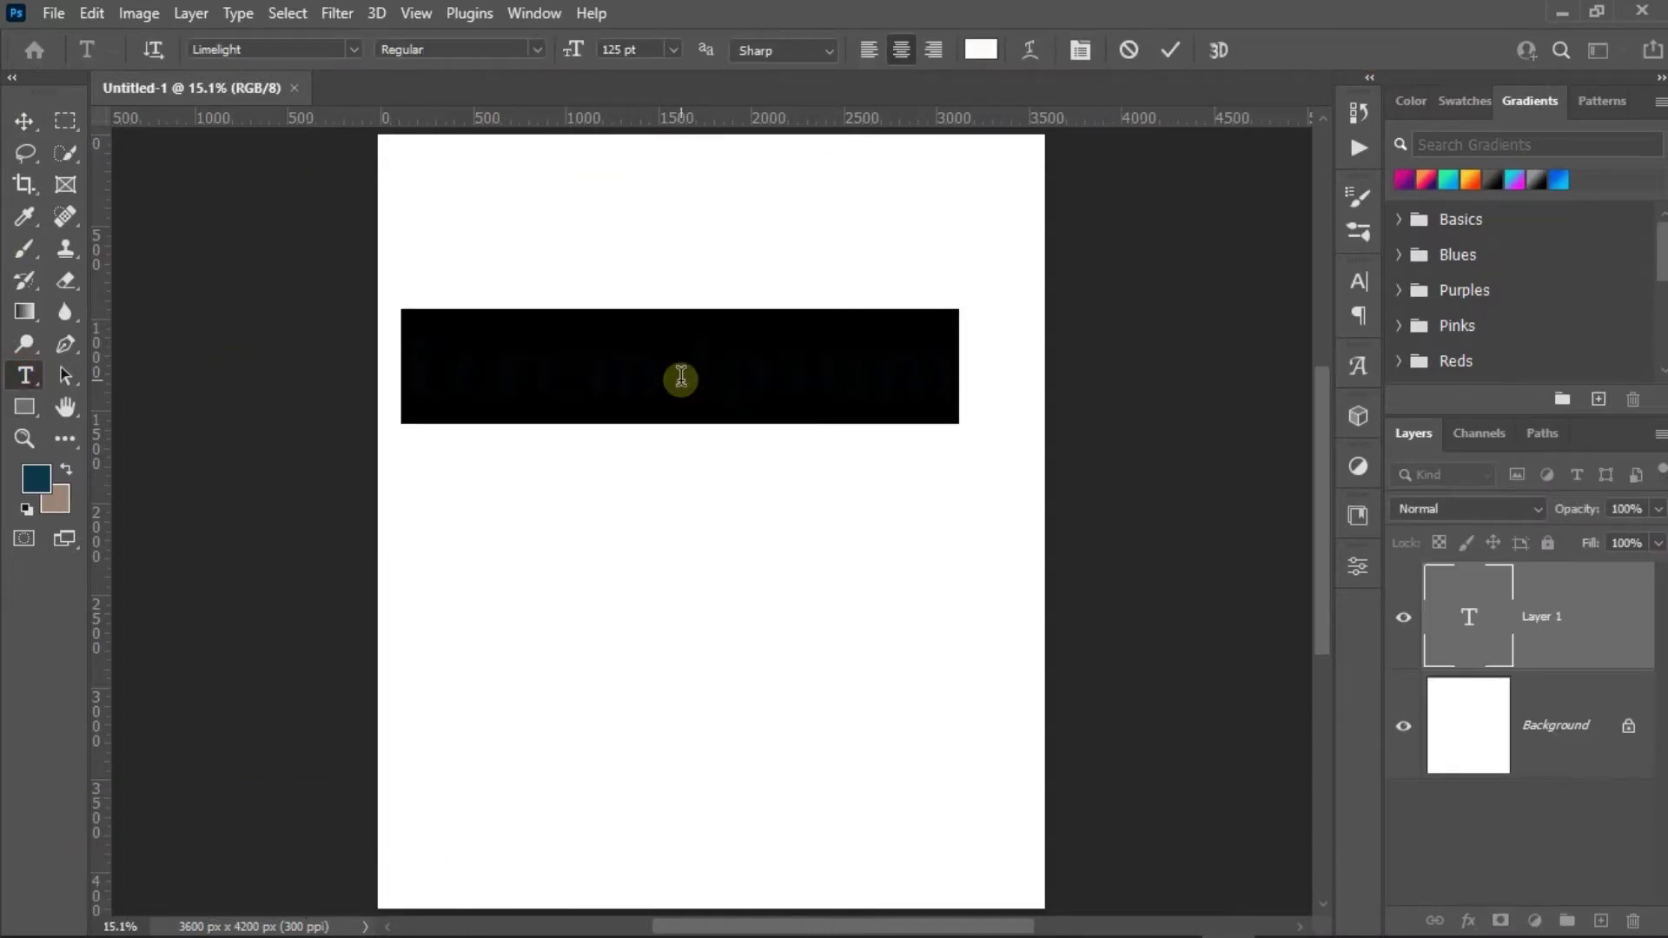
key("BackSpace")
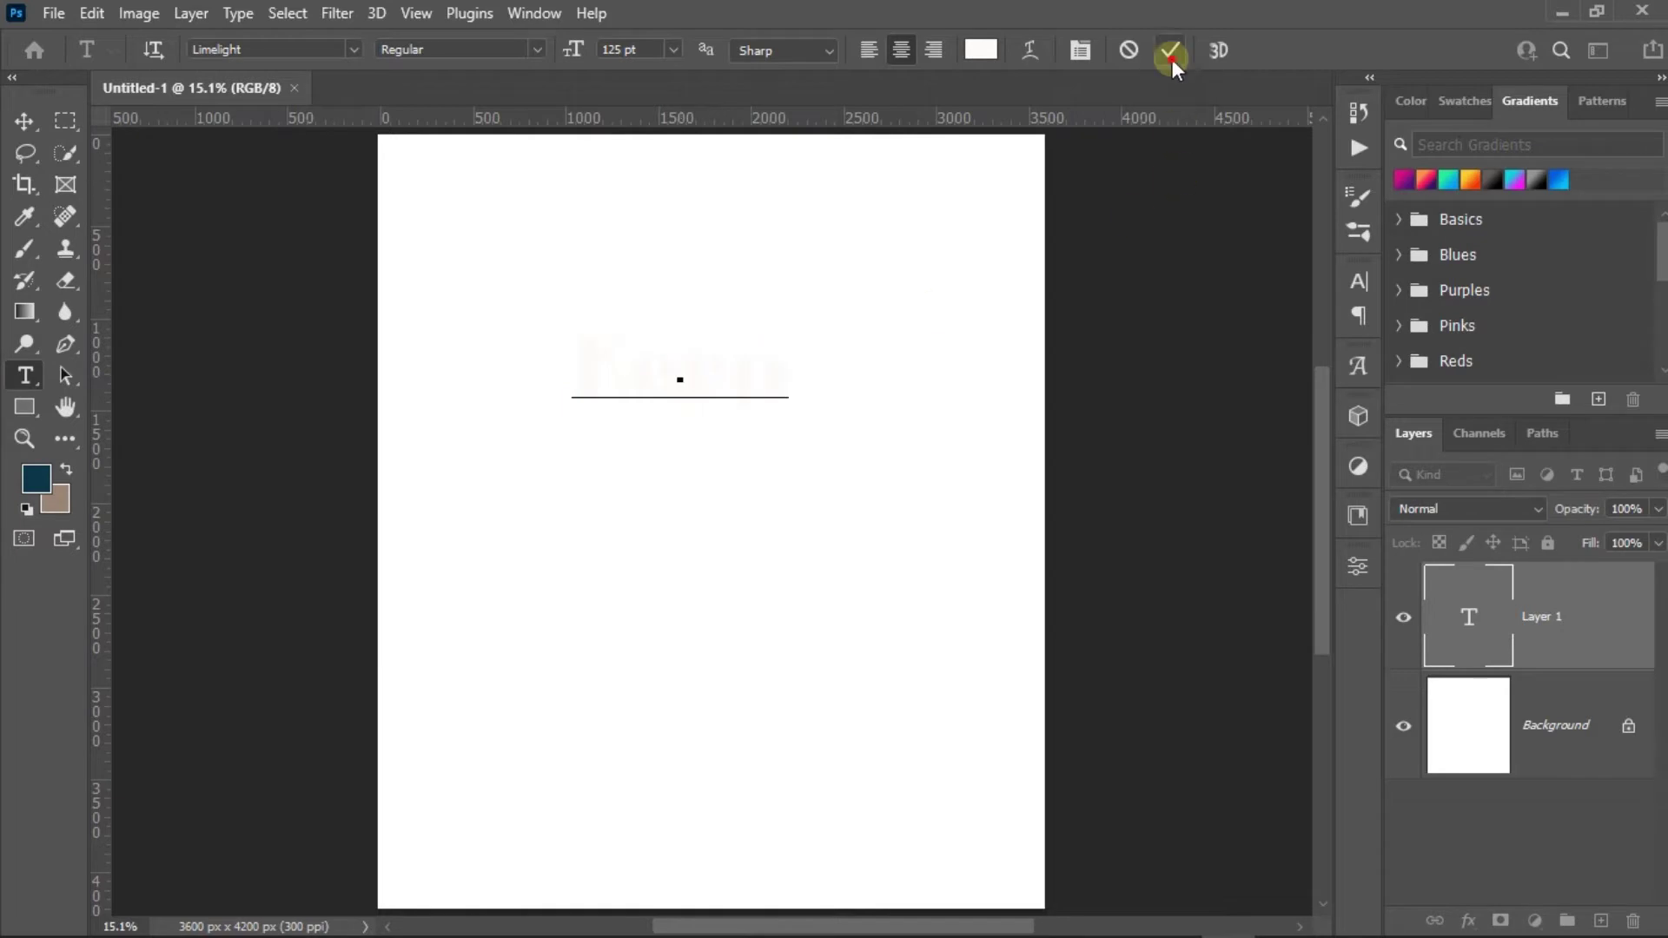
left_click(1171, 68)
Add a pure black Solid Color fill layer above the Background.
left_click(1555, 725)
left_click(1534, 921)
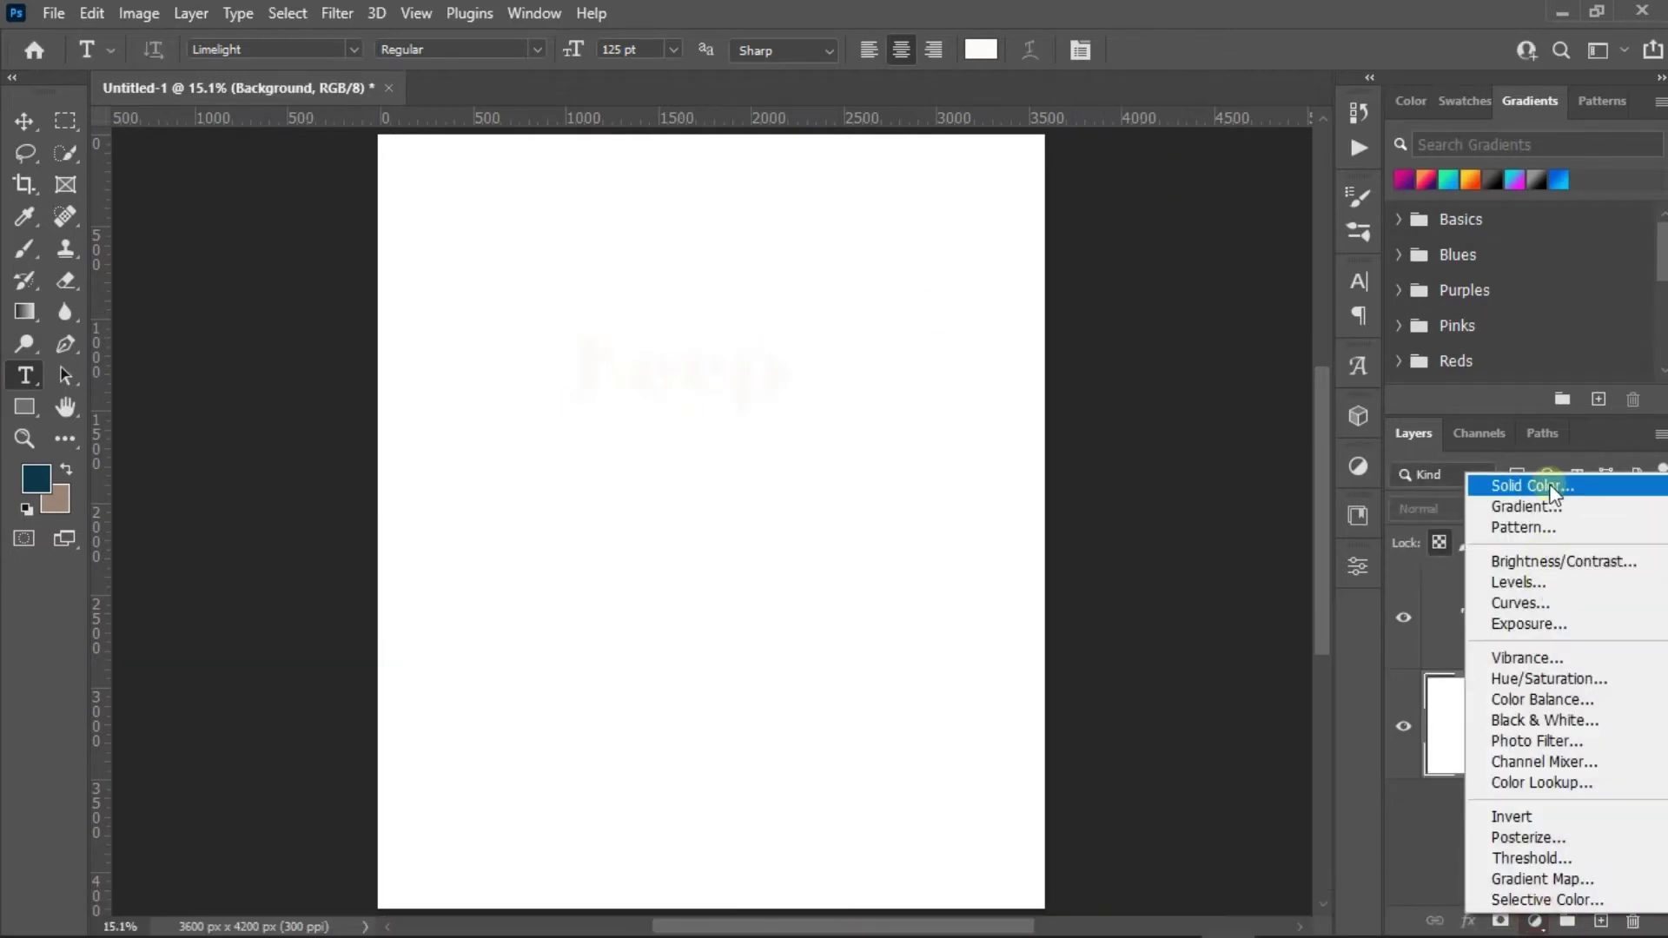
left_click(1533, 486)
left_click(1029, 612)
left_click(1563, 294)
left_click(26, 120)
Change the Keep text to the Loki Cola font.
double_click(718, 387)
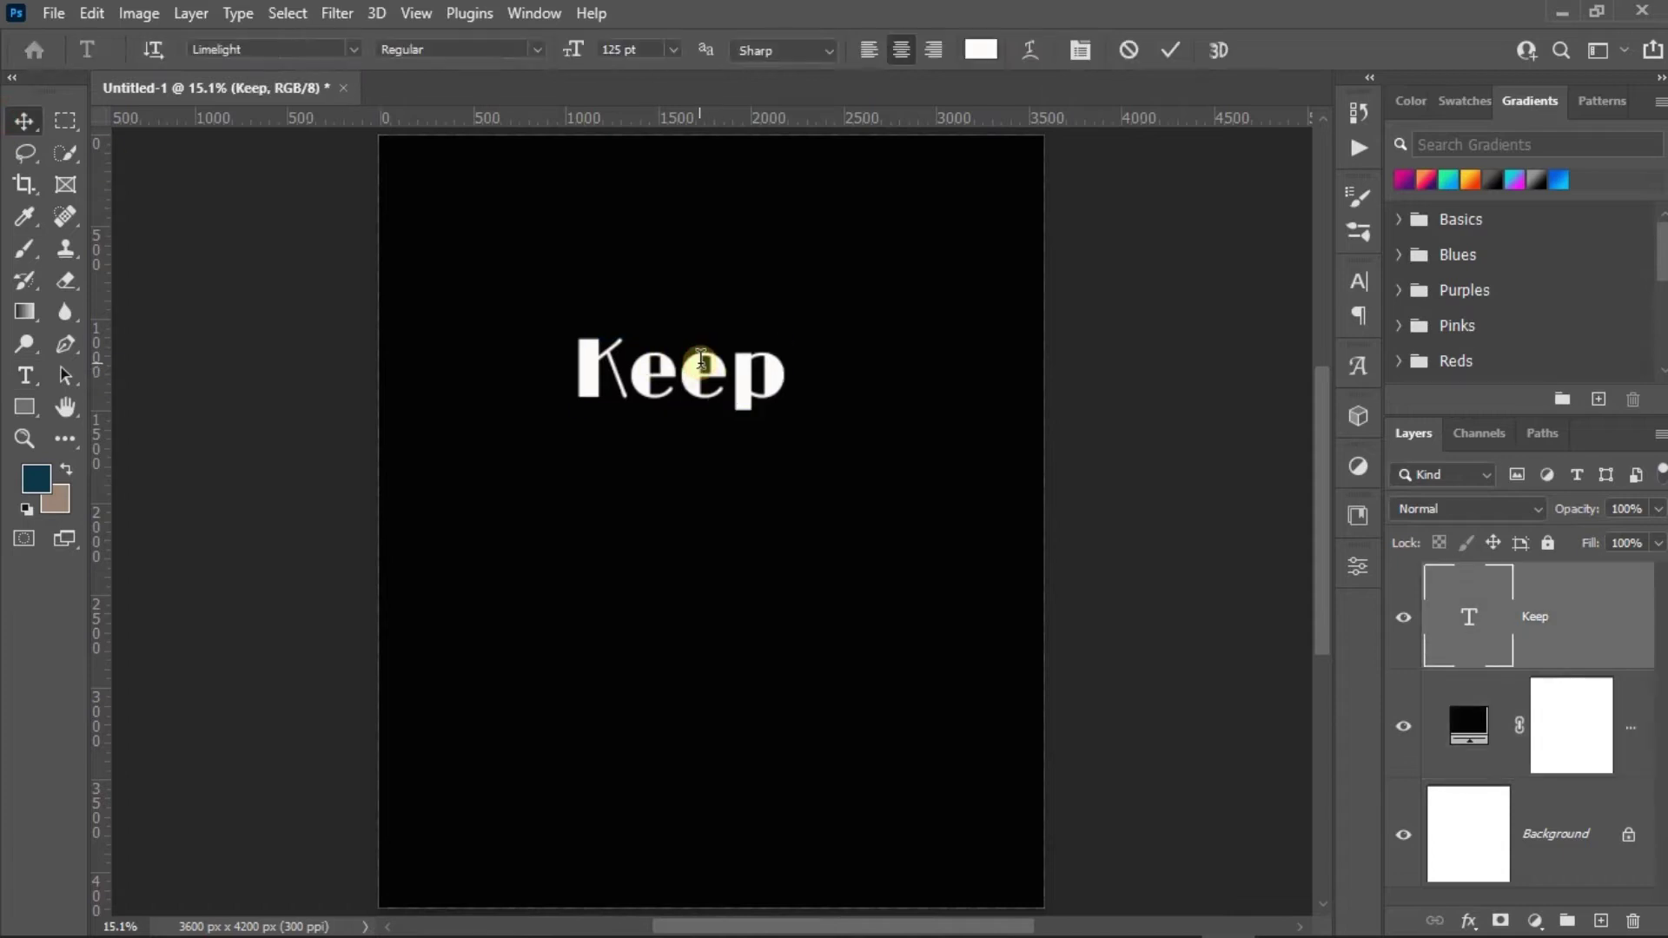
left_click(354, 50)
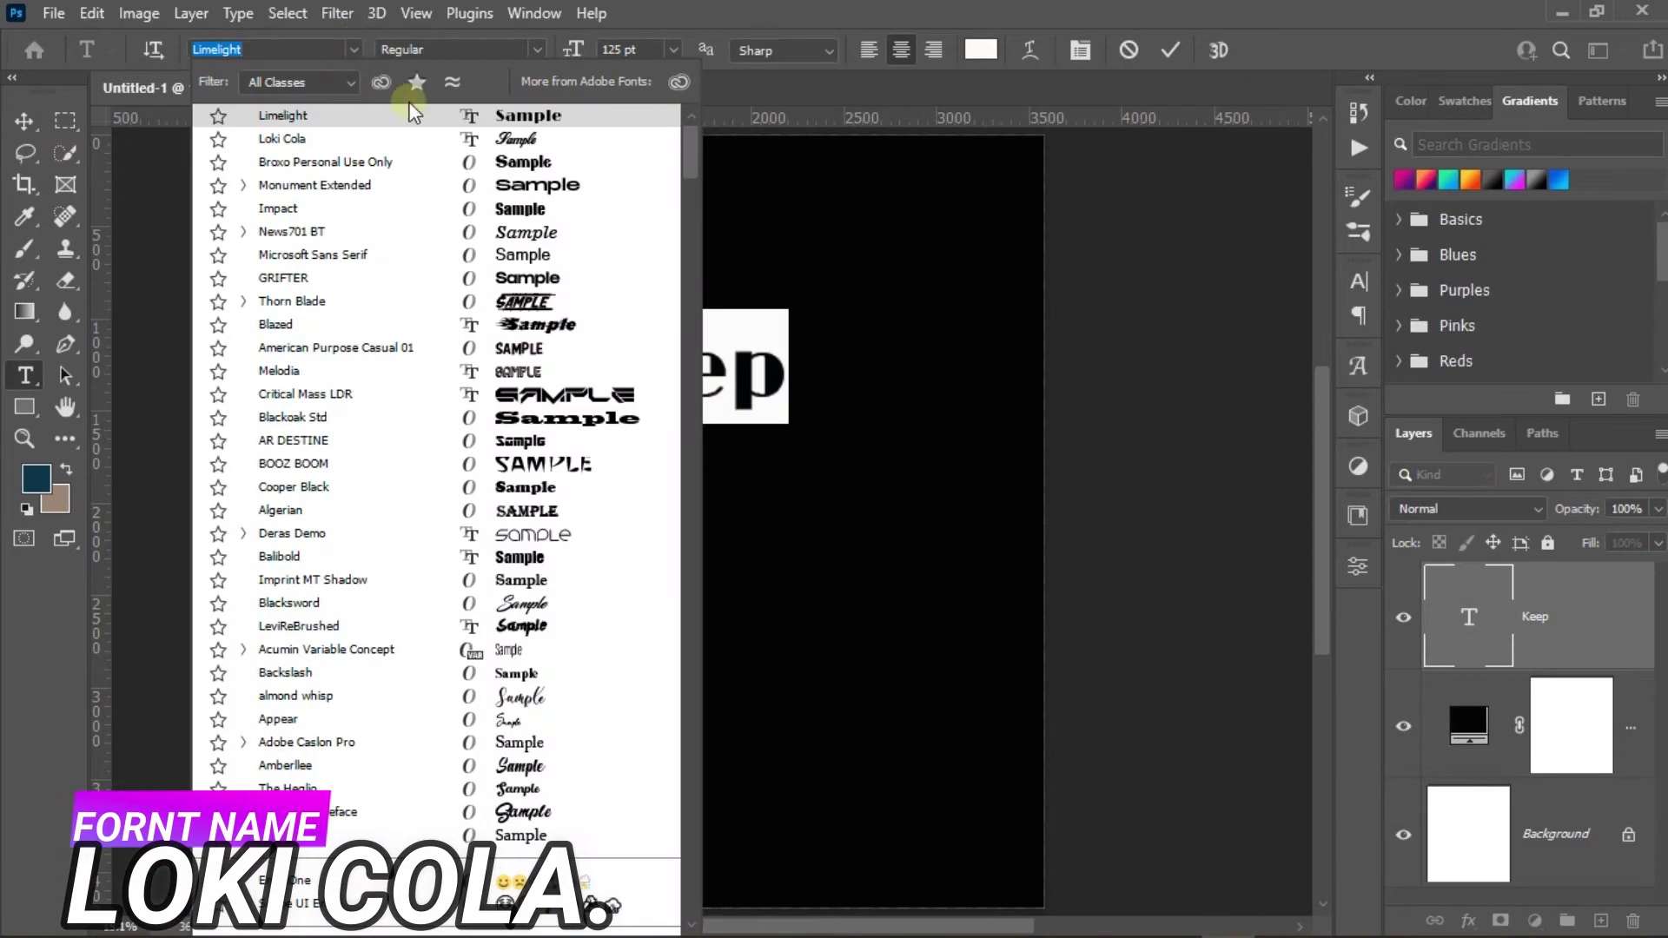
left_click(521, 139)
left_click(1167, 49)
Scale Keep up to roughly 225 percent and centre it near the top.
key("v")
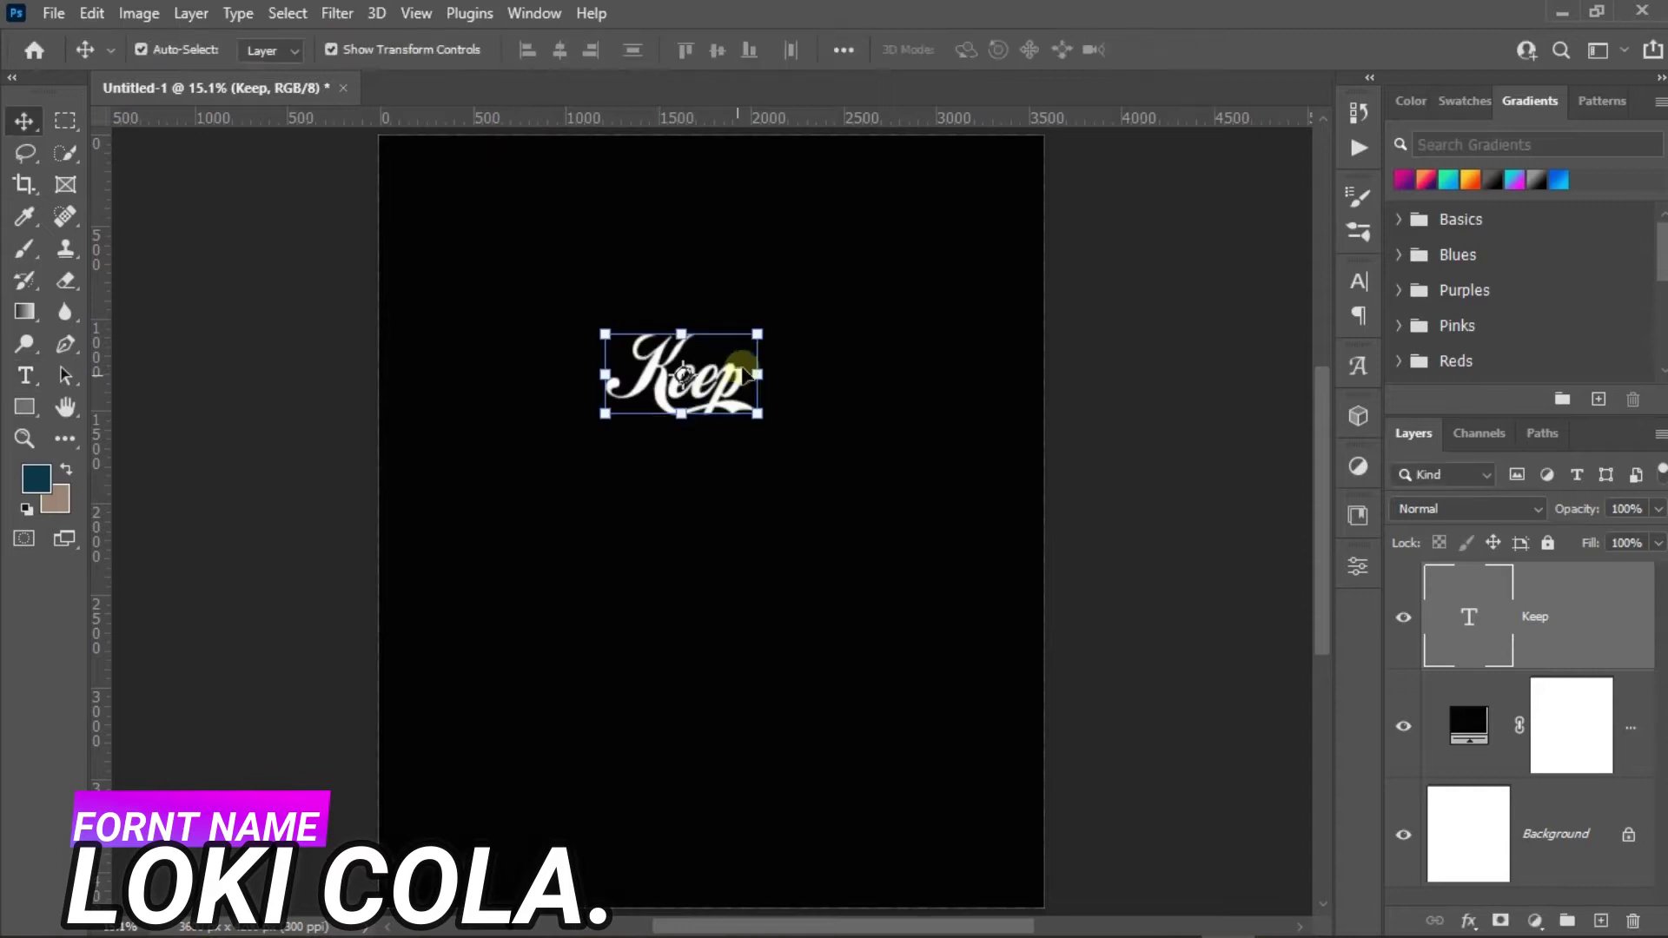
left_click_drag(759, 383, 761, 345)
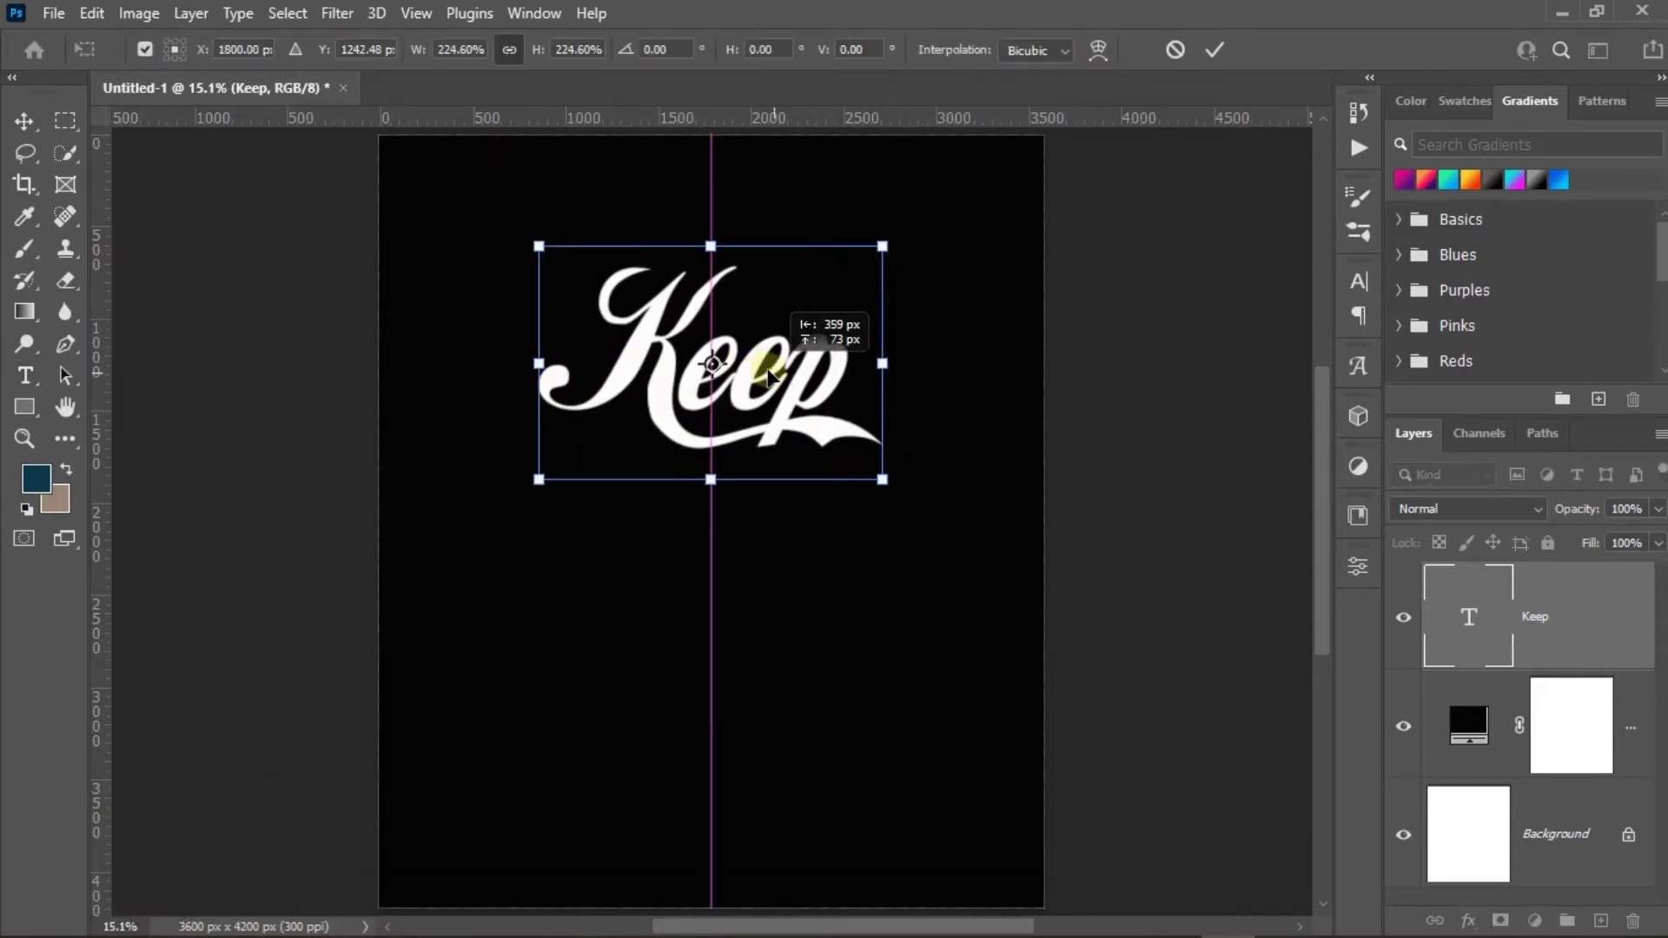
mouse_move(886, 343)
left_mouse_down()
mouse_move(919, 343)
mouse_move(812, 342)
left_mouse_up()
left_click(1214, 50)
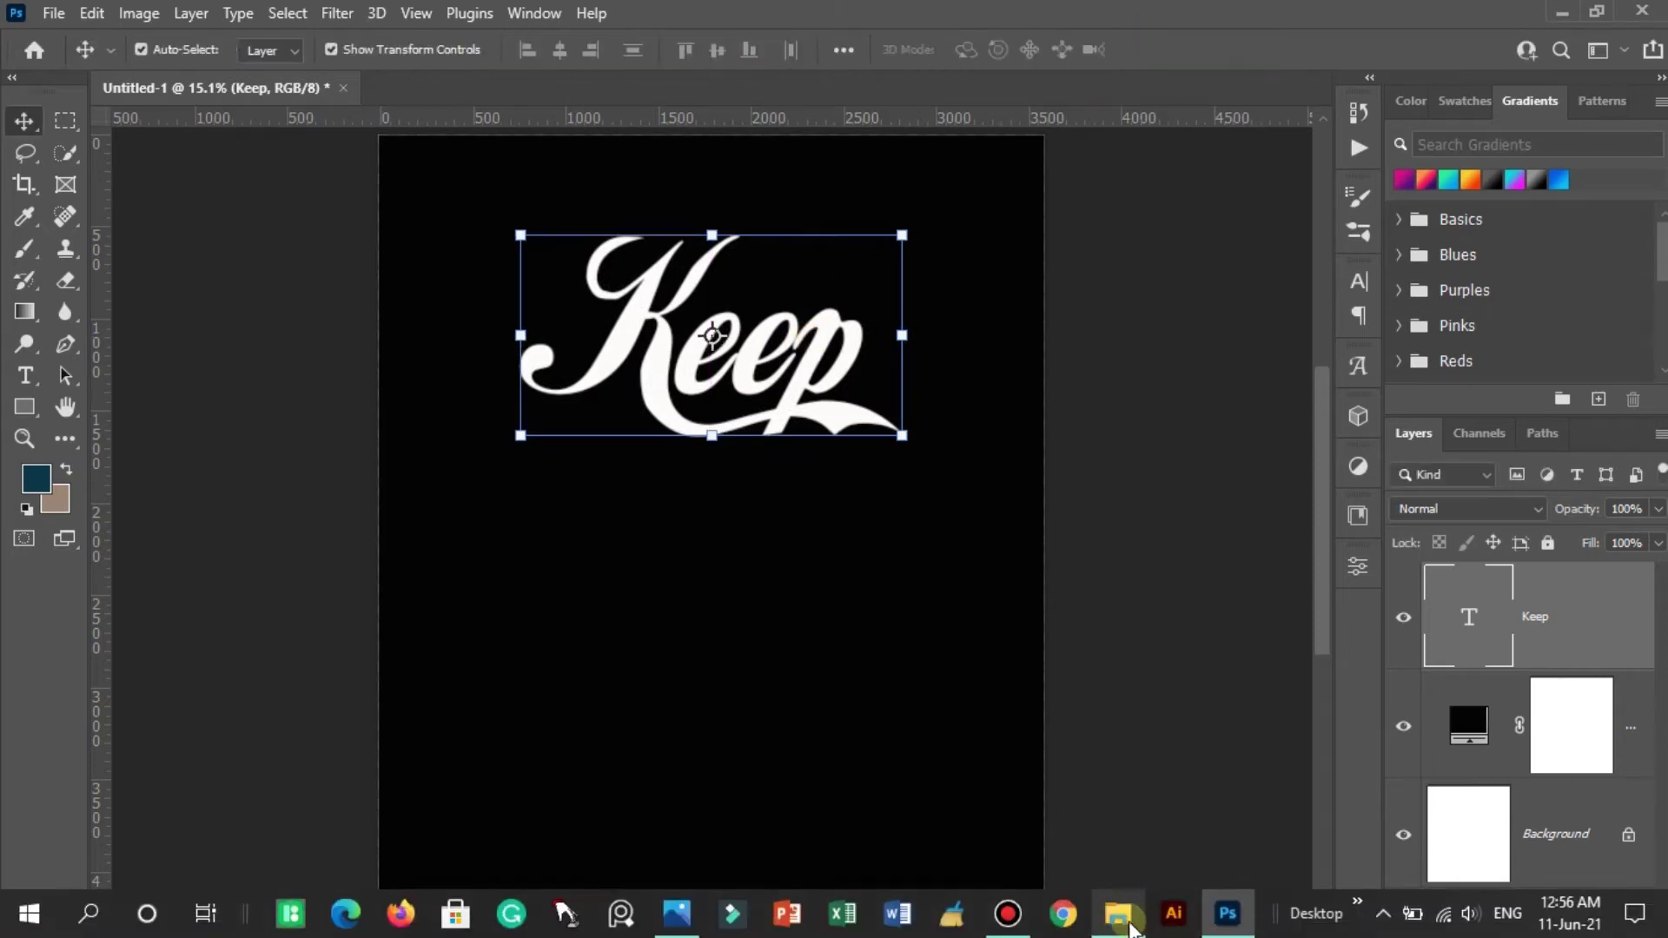
Place the pushpin icon, shrink it, and set it just above Keep.
left_click(1118, 912)
left_click_drag(1096, 338, 599, 480)
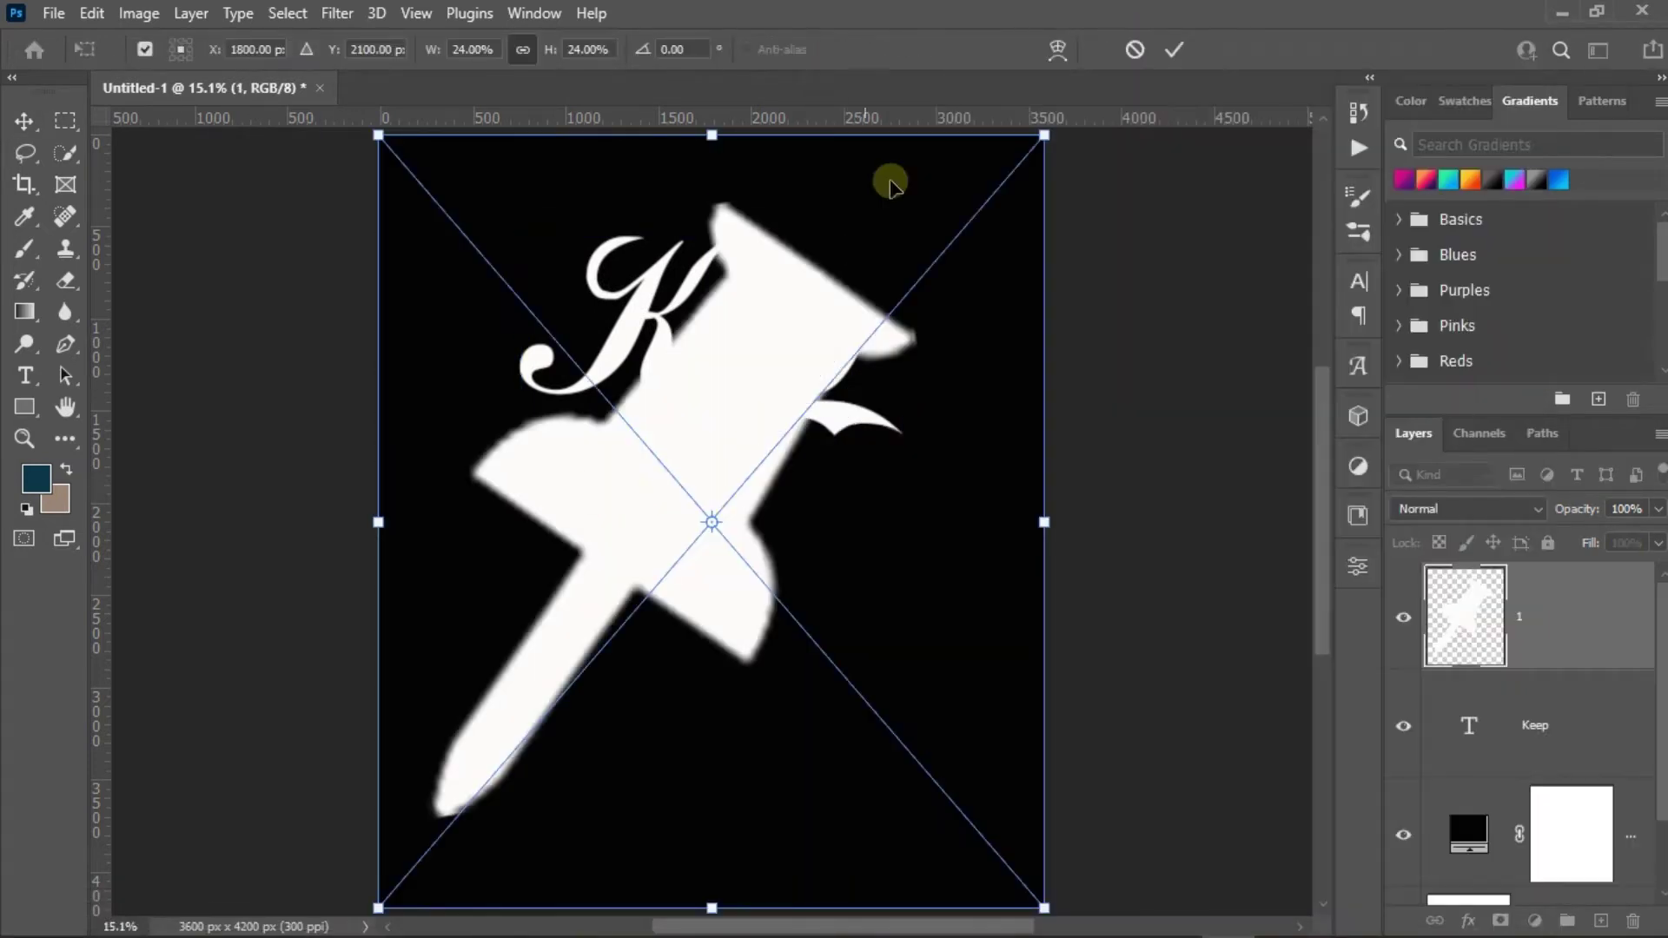
mouse_move(1043, 137)
left_mouse_down()
mouse_move(473, 816)
mouse_move(754, 268)
mouse_move(786, 278)
mouse_move(806, 325)
mouse_move(791, 360)
mouse_move(817, 334)
mouse_move(800, 352)
left_mouse_up()
left_click(1174, 50)
scroll(719, 429, "up", 3)
left_click(800, 354)
scroll(800, 352, "down", 2)
Type the word 'Moving' below Keep.
scroll(708, 566, "down", 1)
key("t")
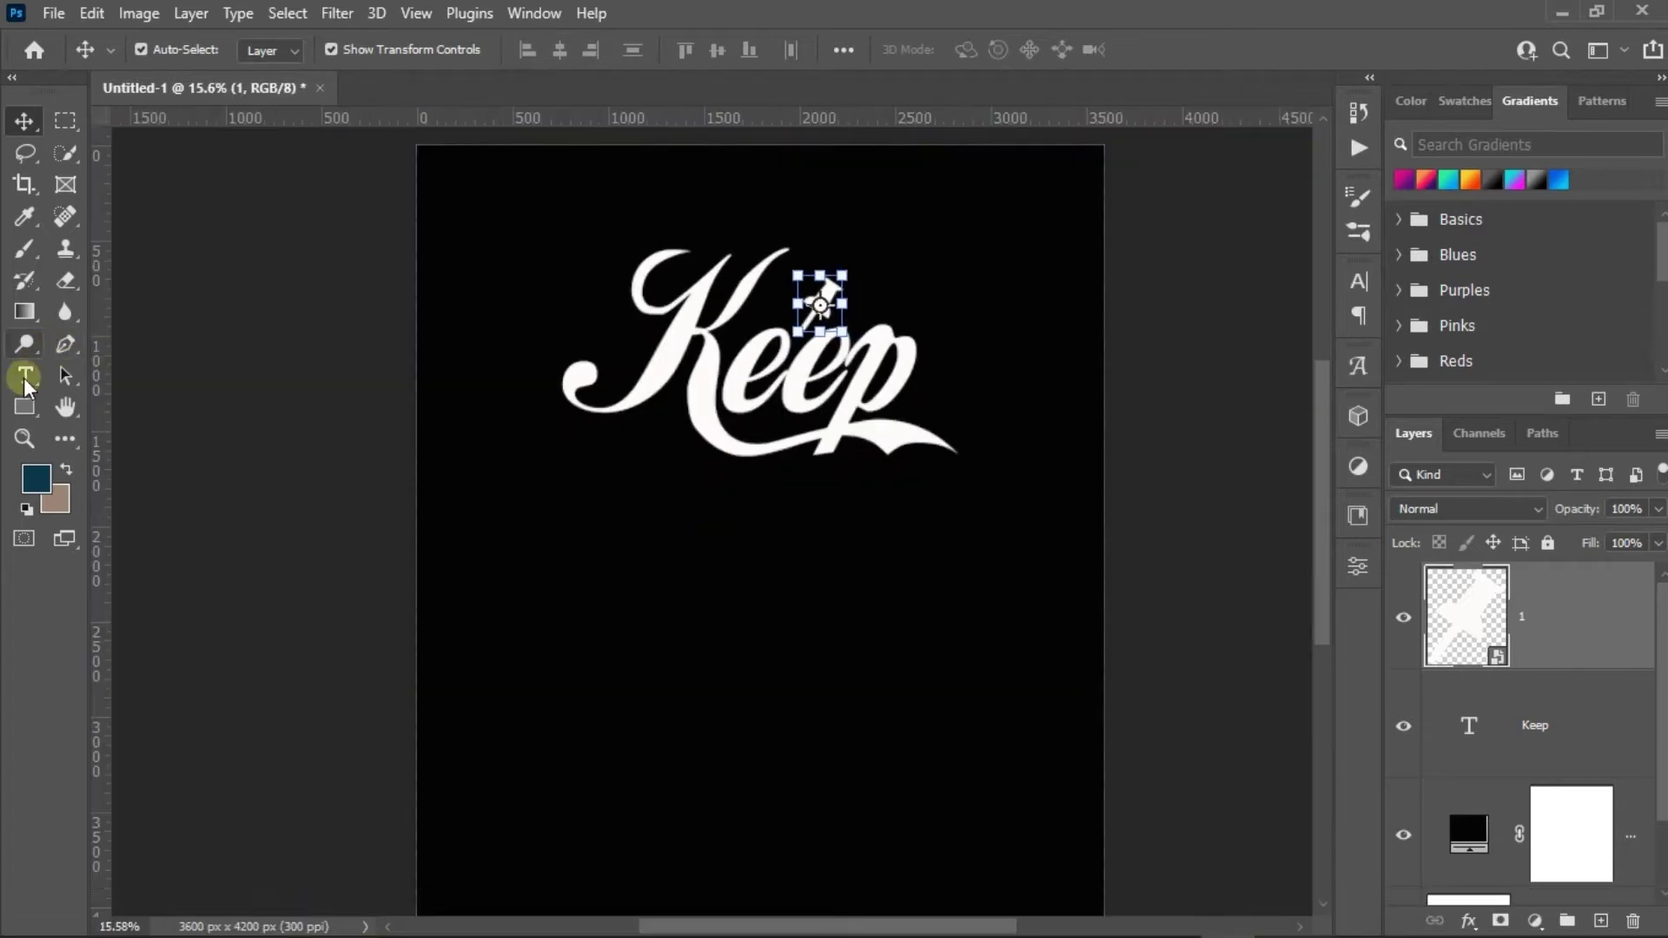
left_click(695, 529)
type("Moving")
left_click(25, 121)
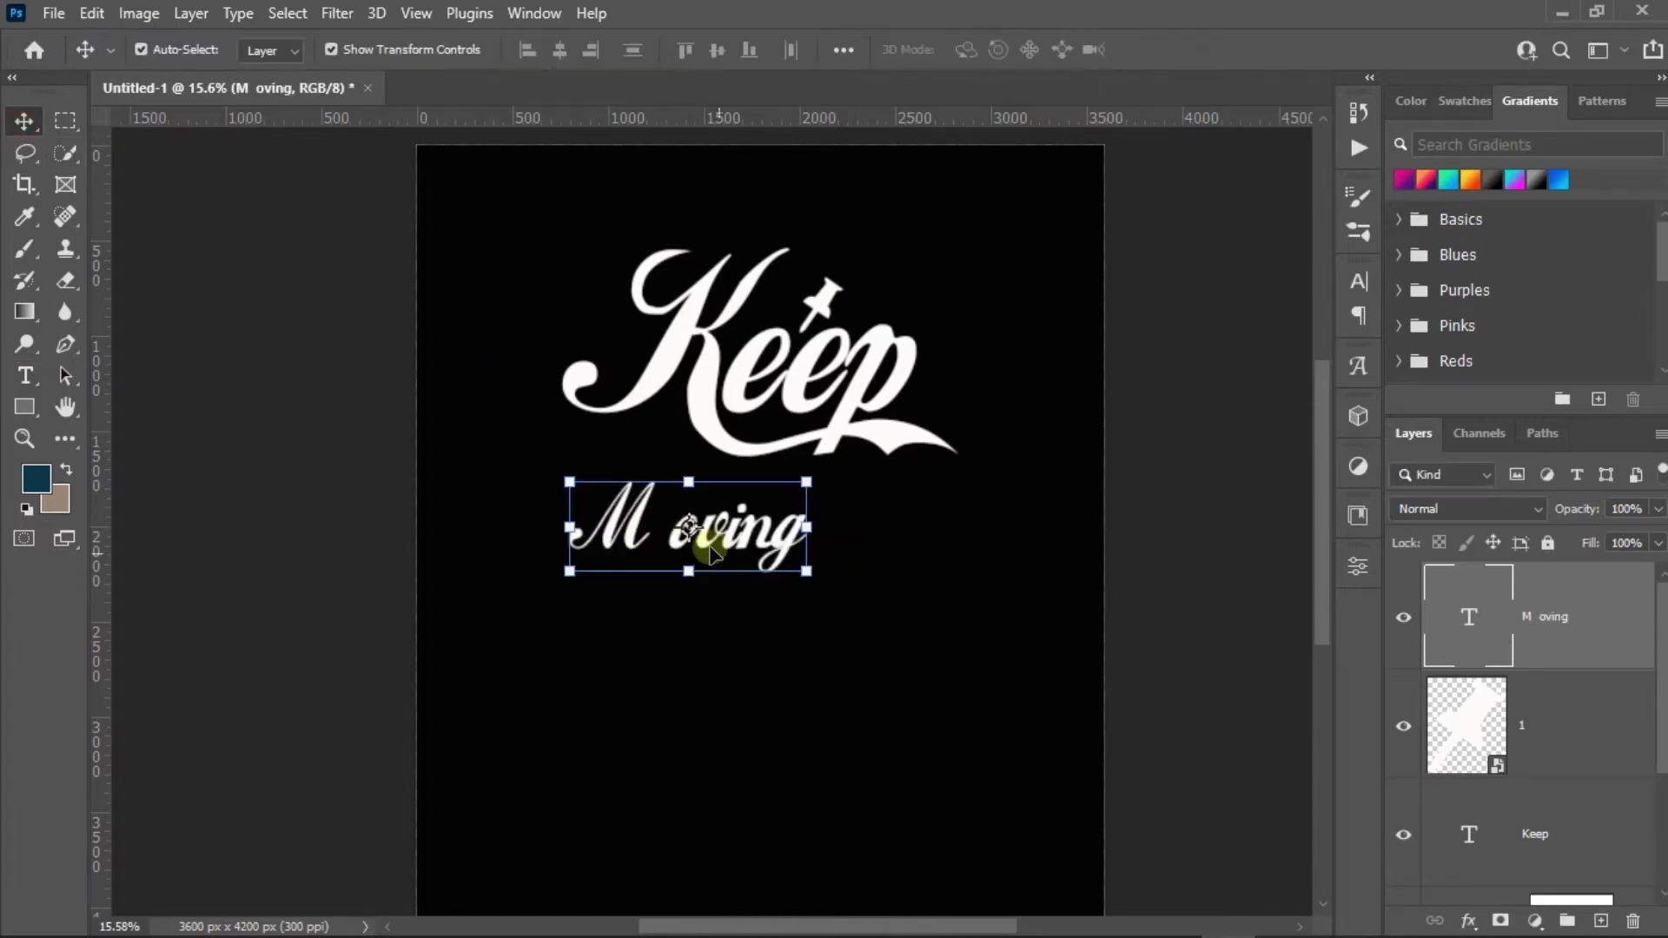
Set Moving in Limelight and delete its o, leaving 'M ving'.
left_click_drag(701, 531, 775, 532)
double_click(775, 532)
left_click(354, 50)
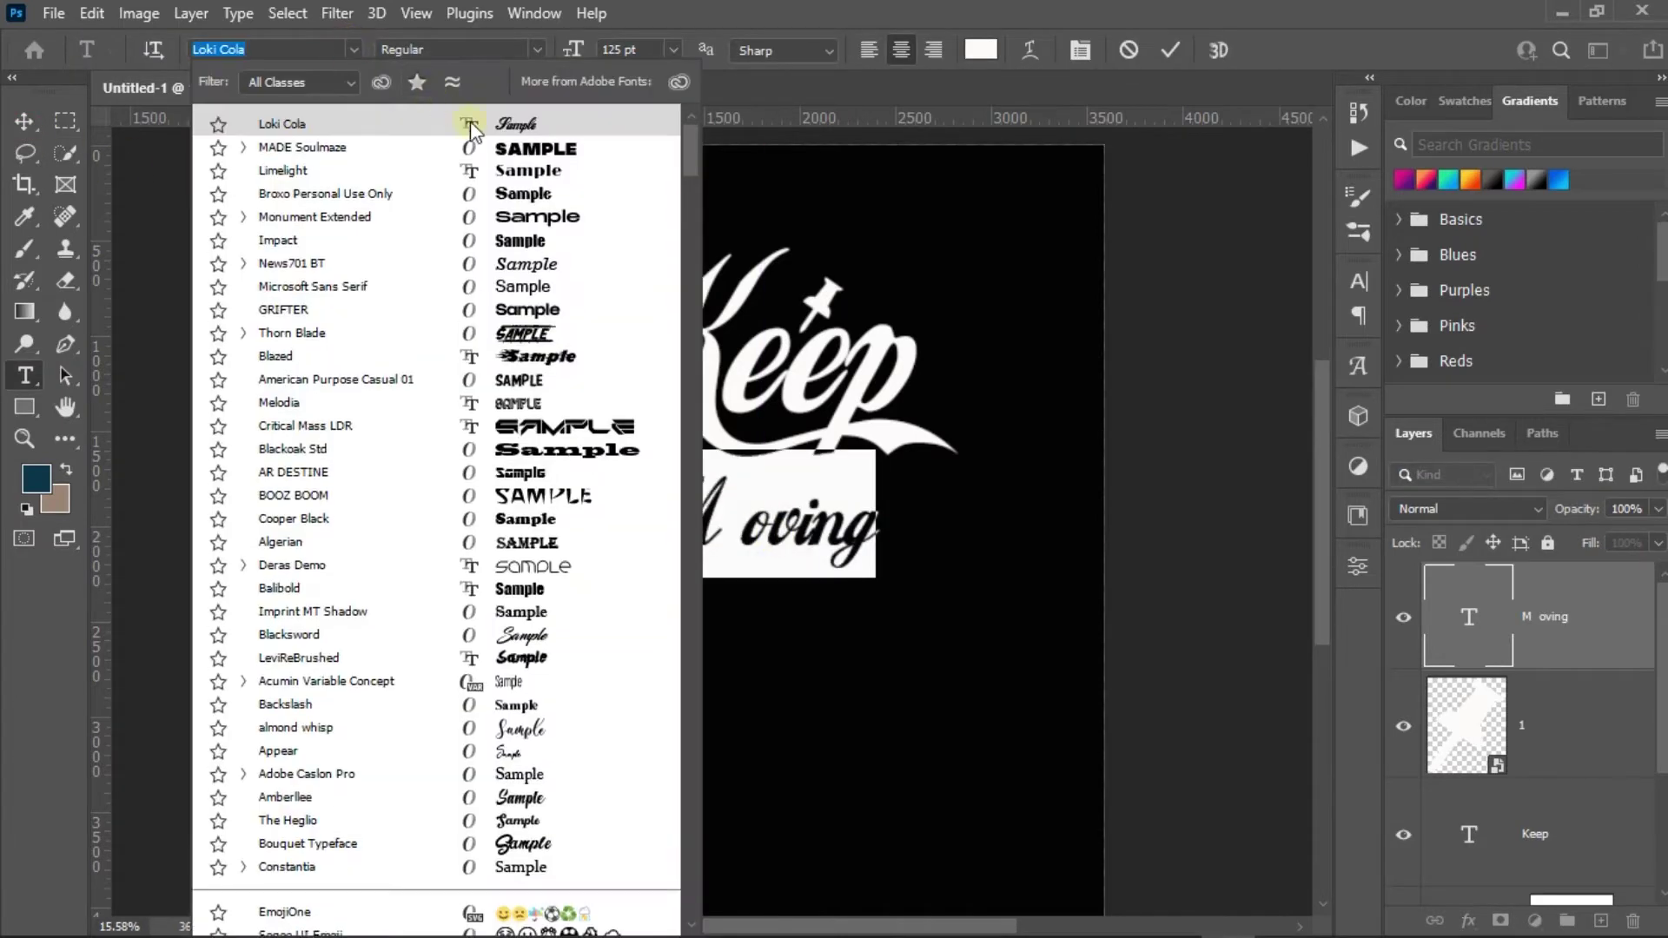
left_click(528, 169)
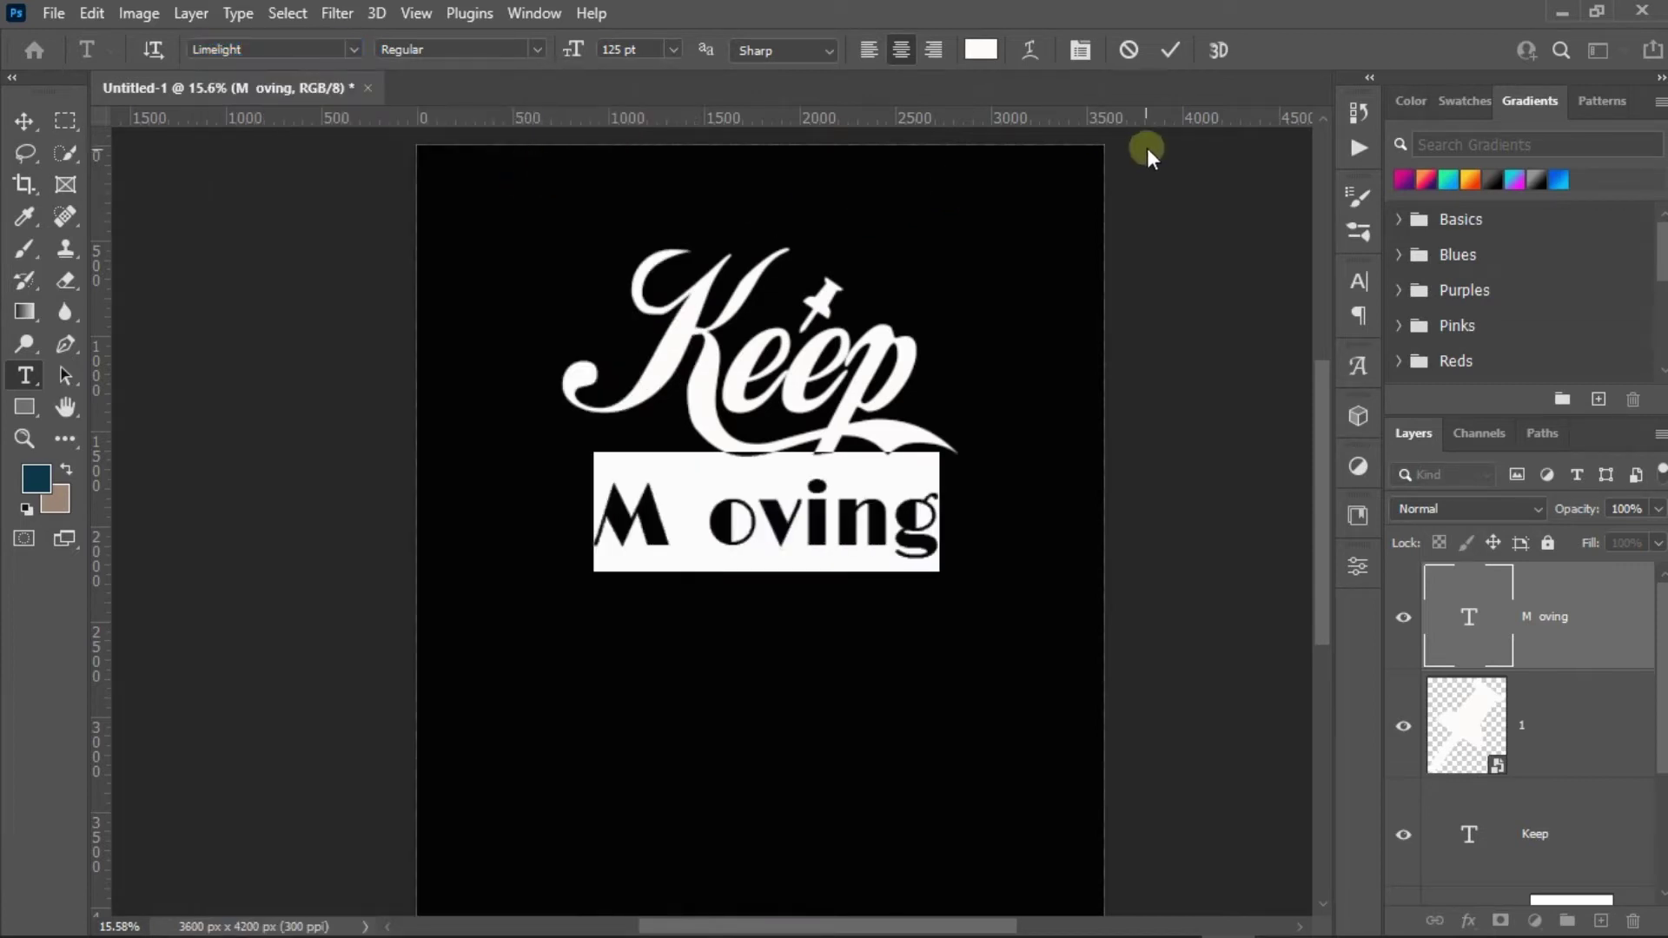
left_click(766, 513)
key("BackSpace")
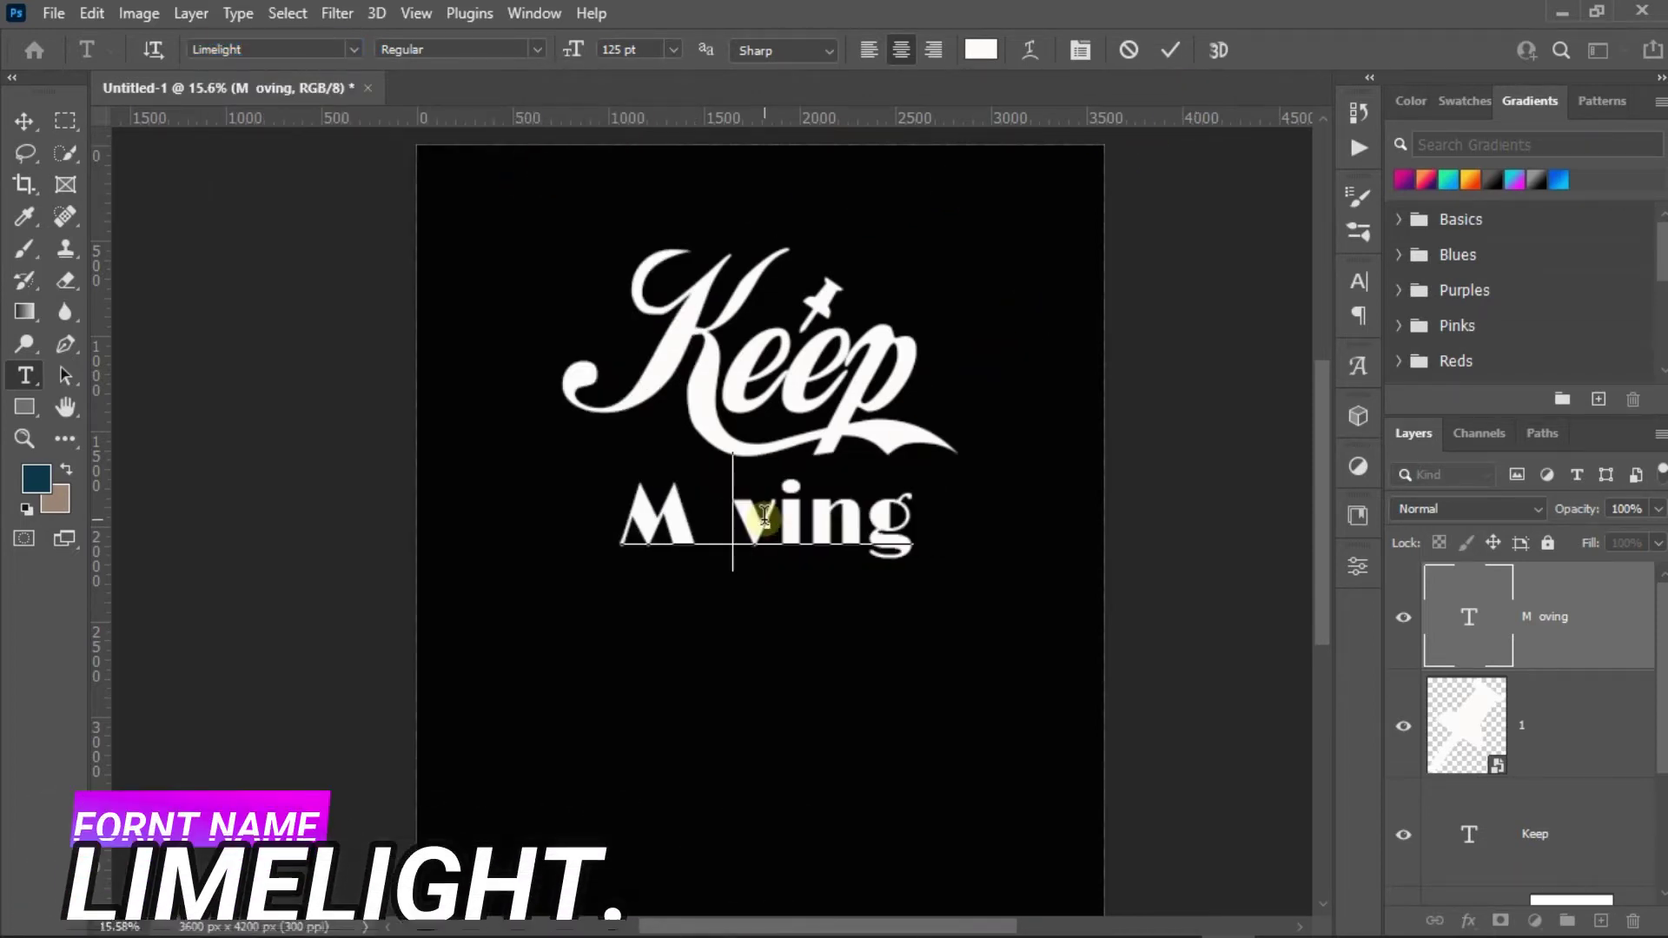
left_click(1188, 51)
Move M ving up under Keep and enlarge it slightly to fit.
key("v")
left_click(749, 549)
scroll(749, 549, "up", 1)
left_click_drag(764, 530, 791, 500)
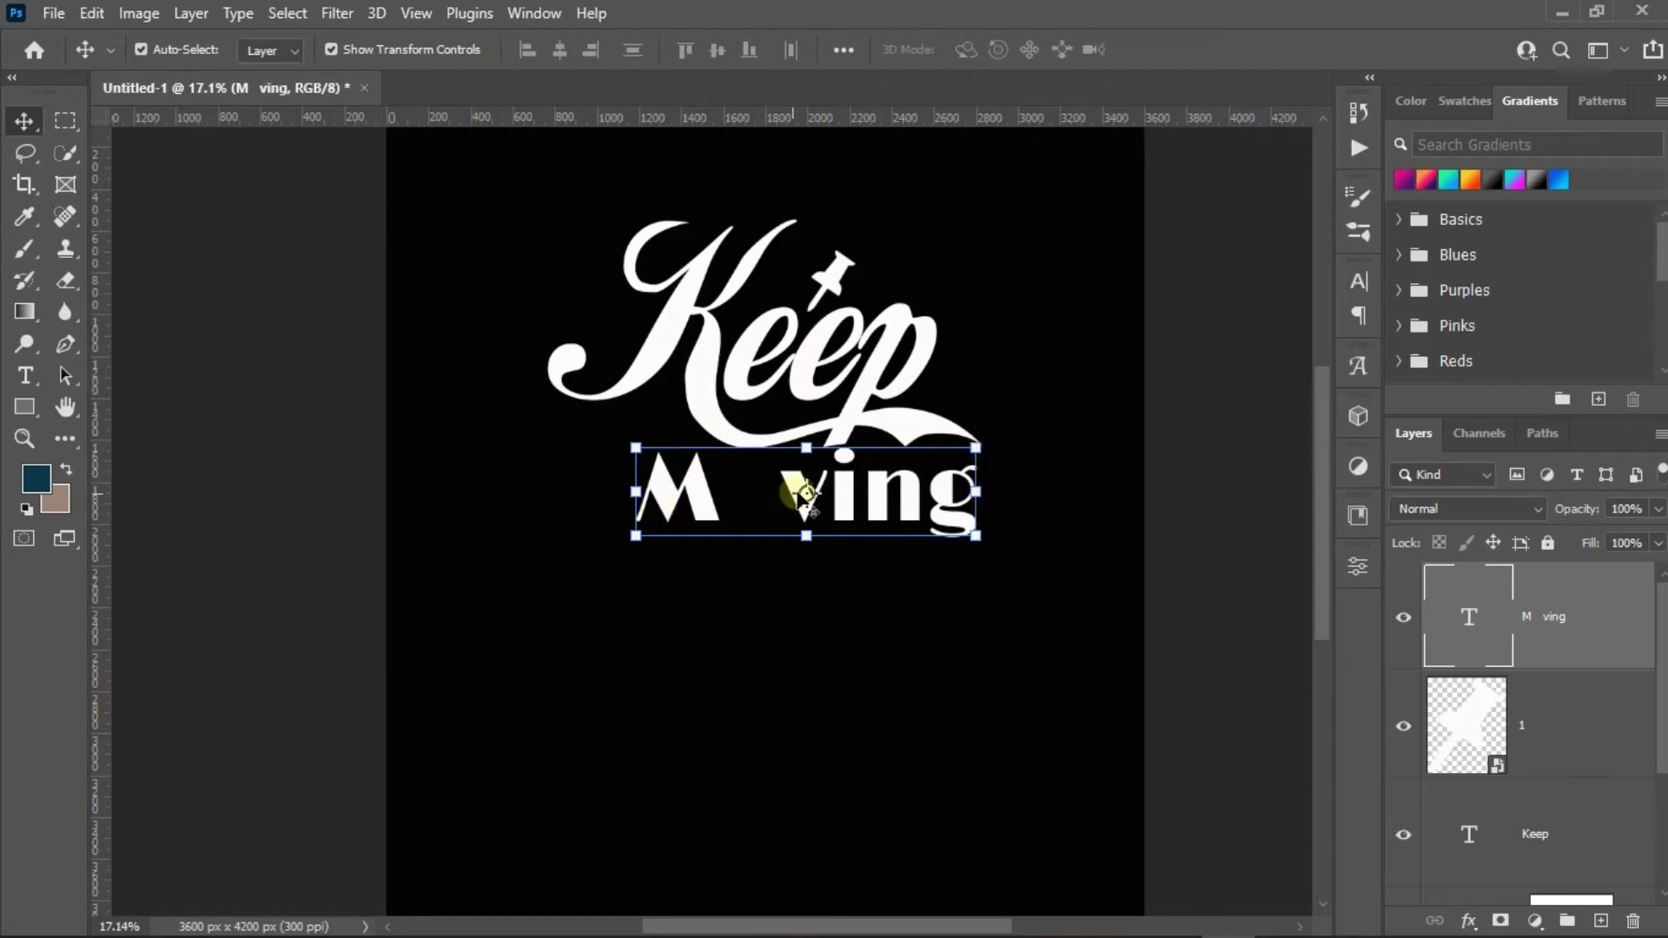
scroll(917, 503, "up", 5)
left_click_drag(961, 482, 1017, 475)
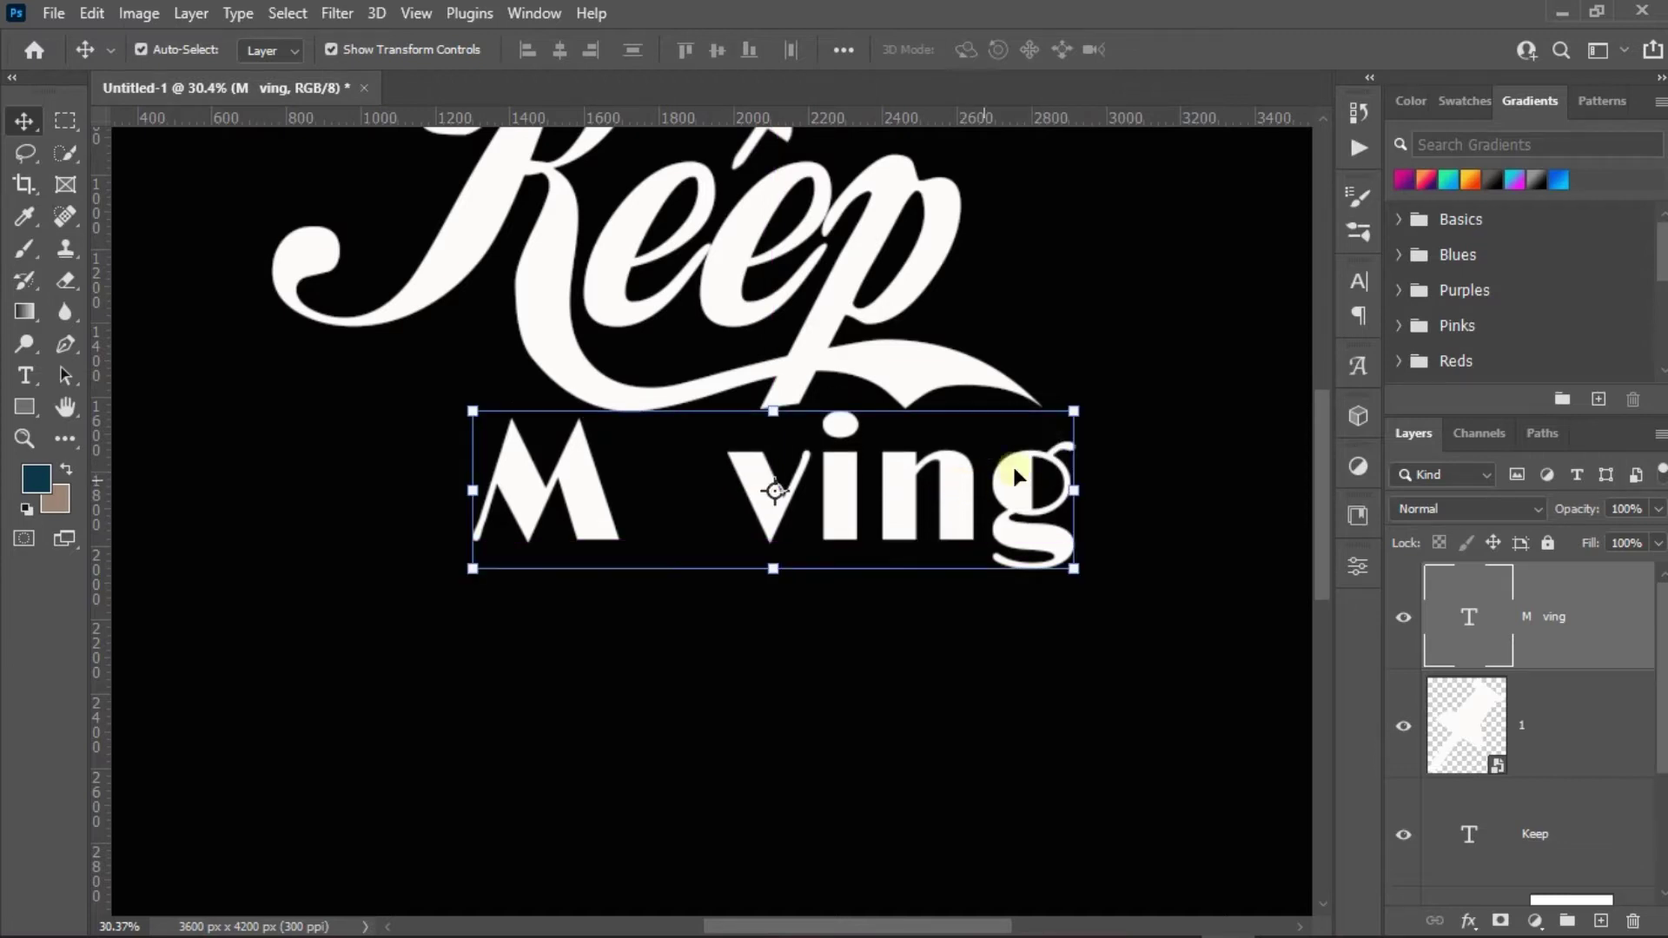
left_click(1077, 413)
left_click_drag(1103, 382, 1099, 387)
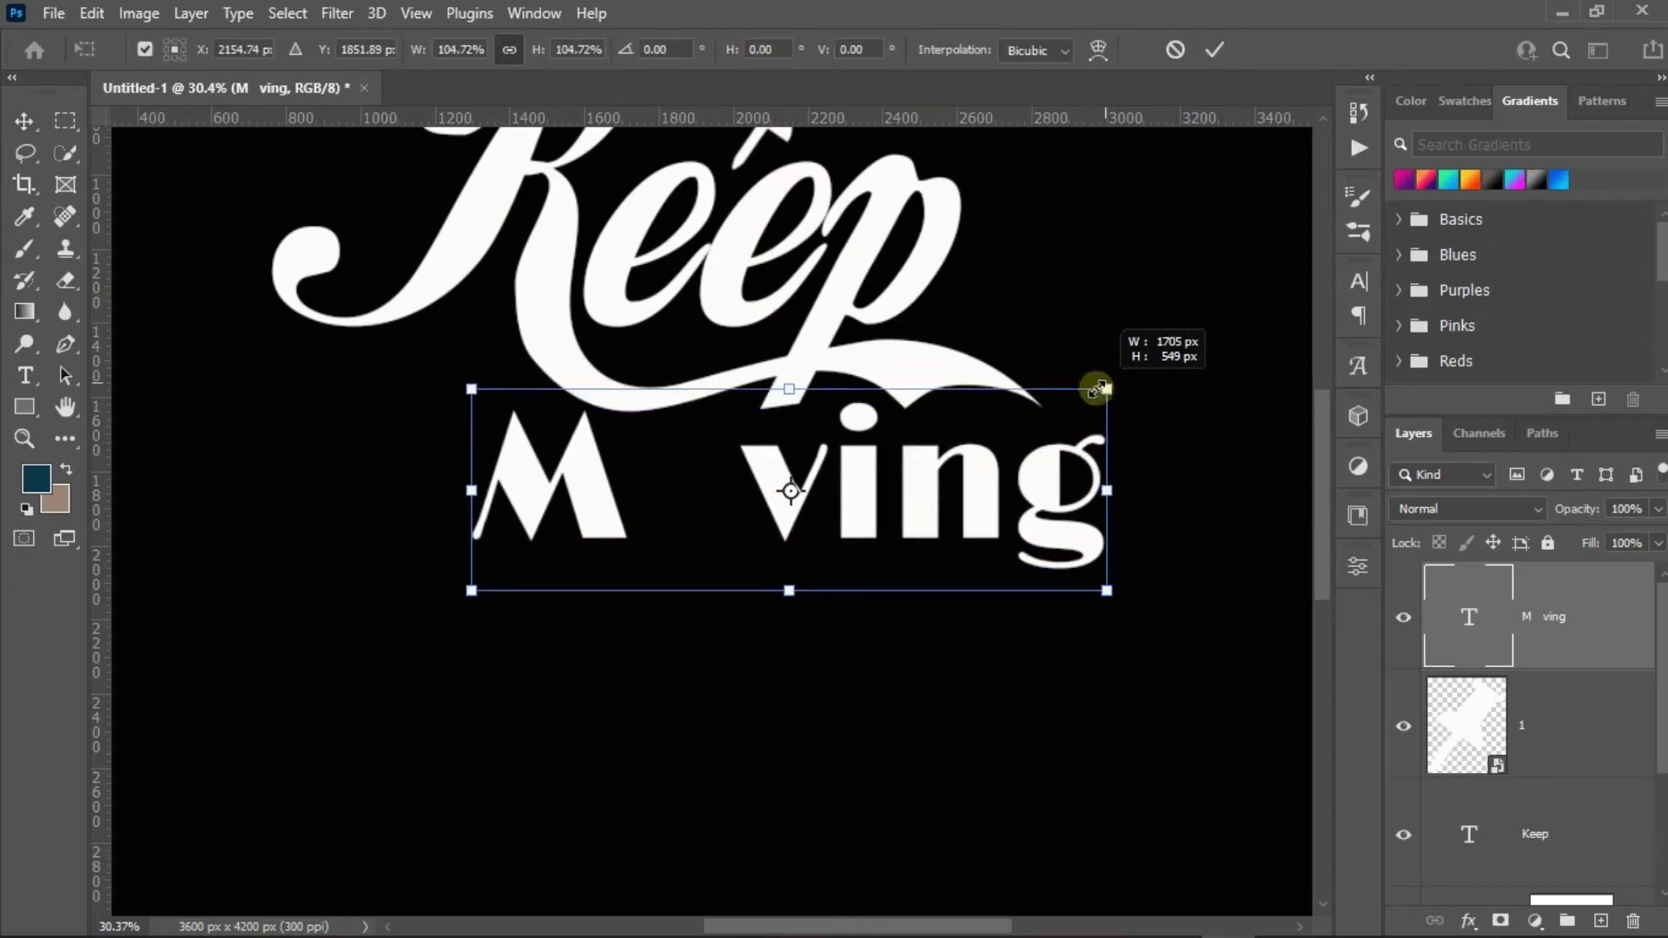
left_click_drag(972, 482, 957, 476)
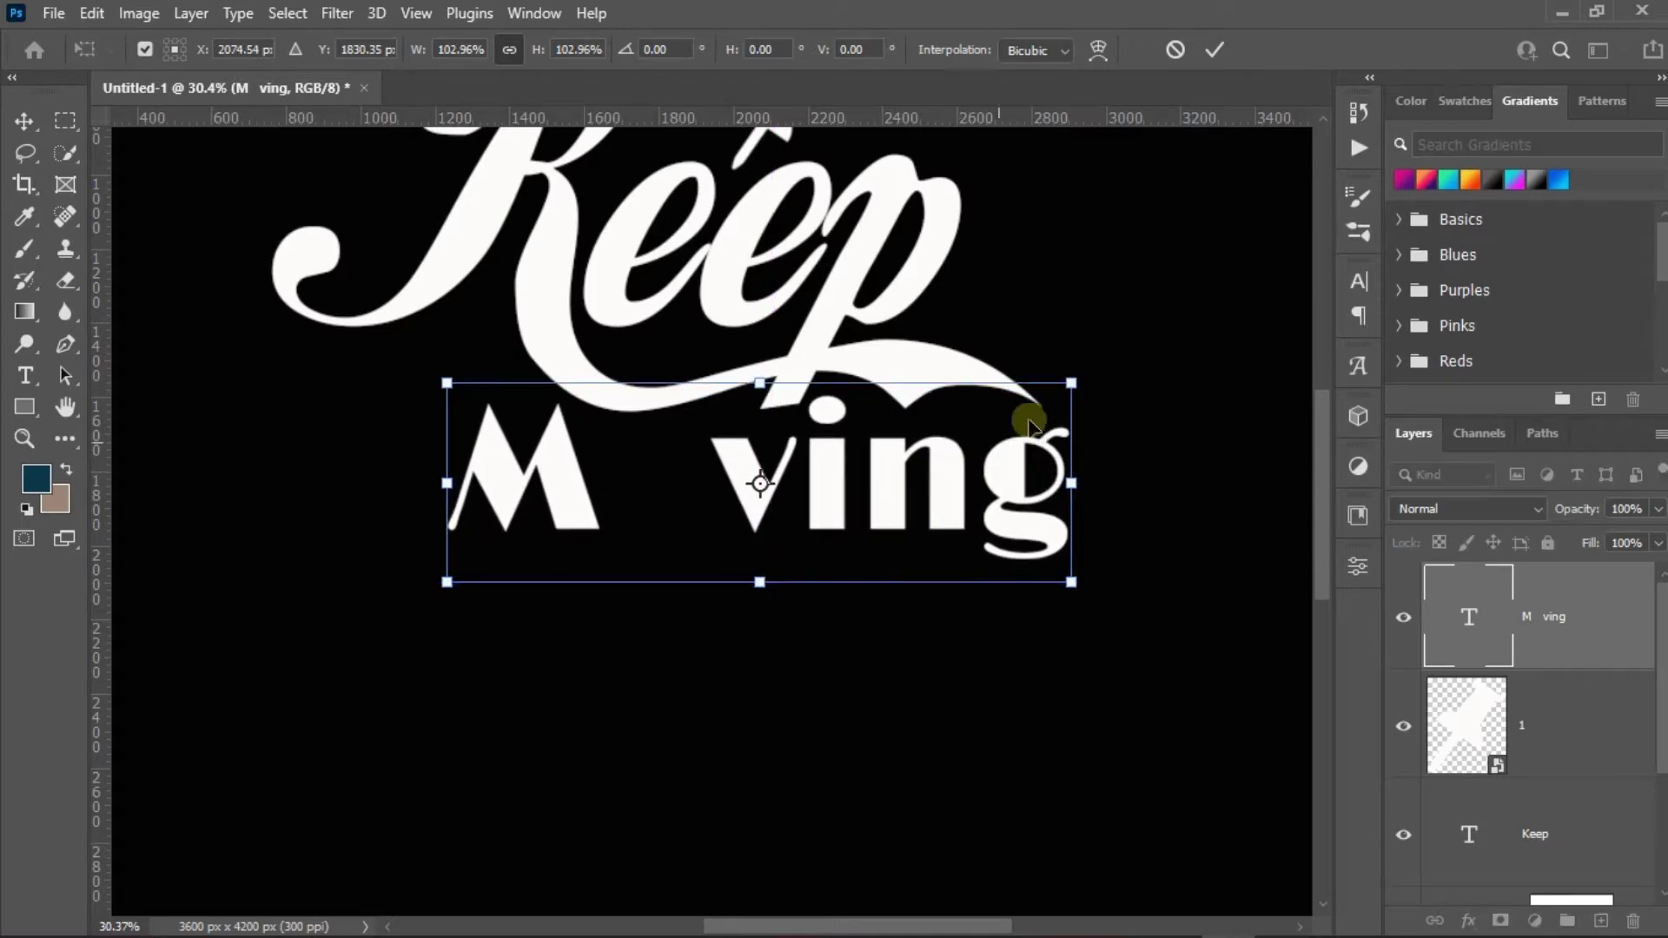
left_click_drag(1071, 386, 1080, 379)
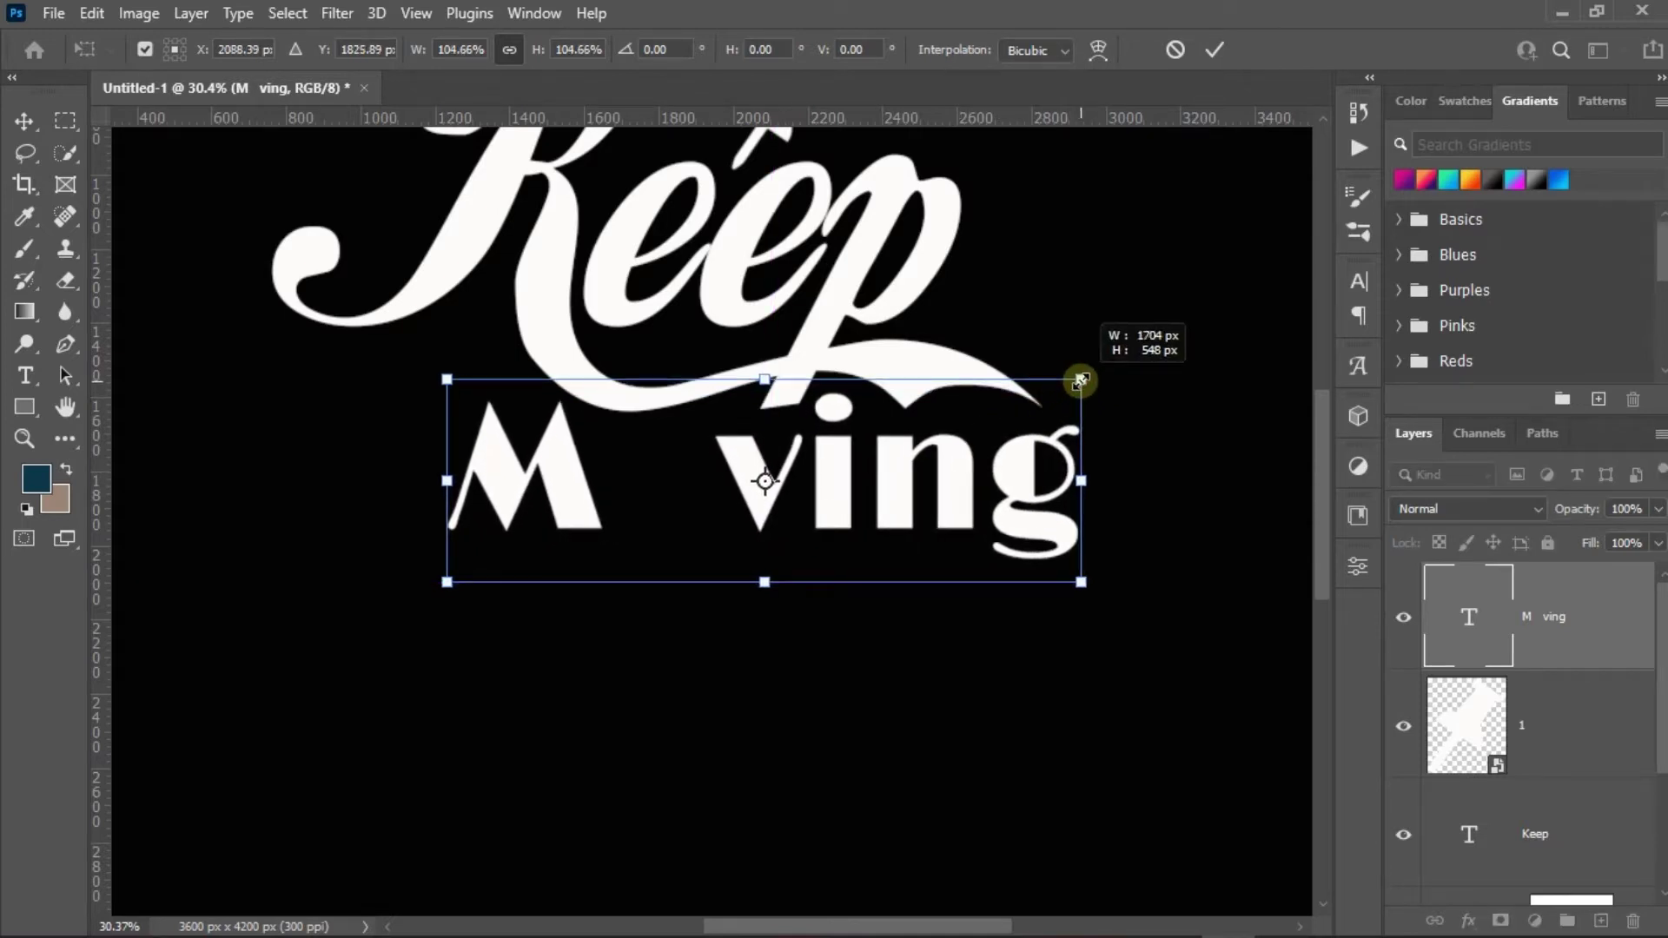
left_click(1213, 50)
left_click(1109, 926)
Place the circular arrow icon and size it to fill the o gap in M ving.
mouse_move(1264, 343)
left_mouse_down()
mouse_move(596, 469)
mouse_move(477, 707)
left_mouse_up()
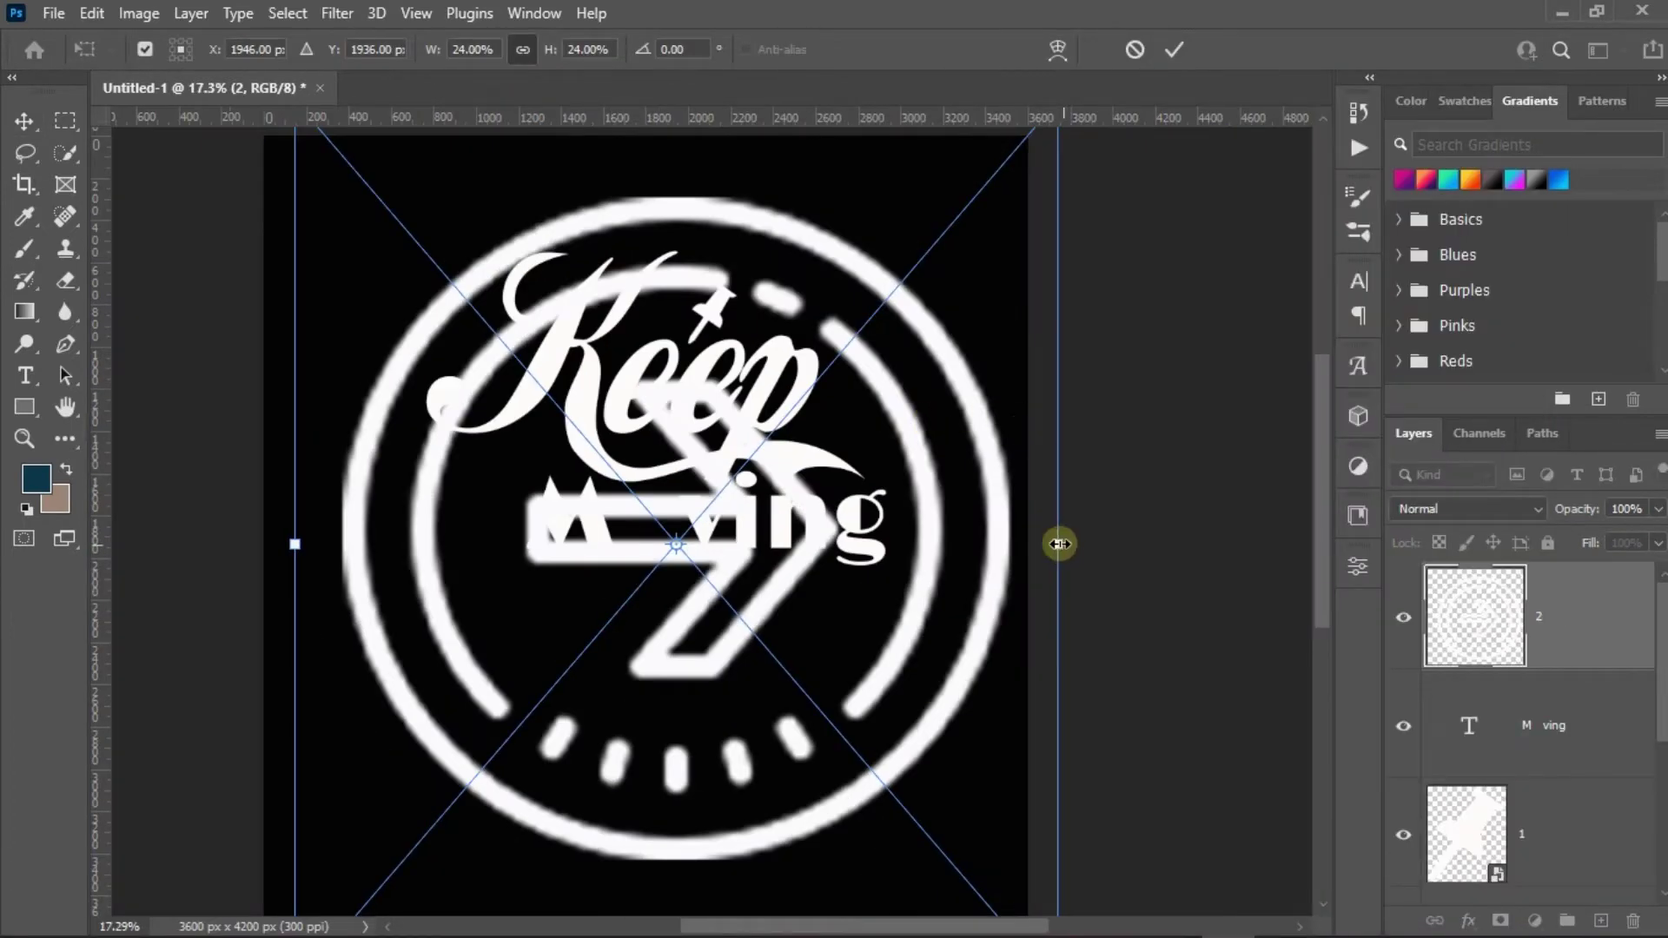
left_click_drag(1059, 543, 711, 542)
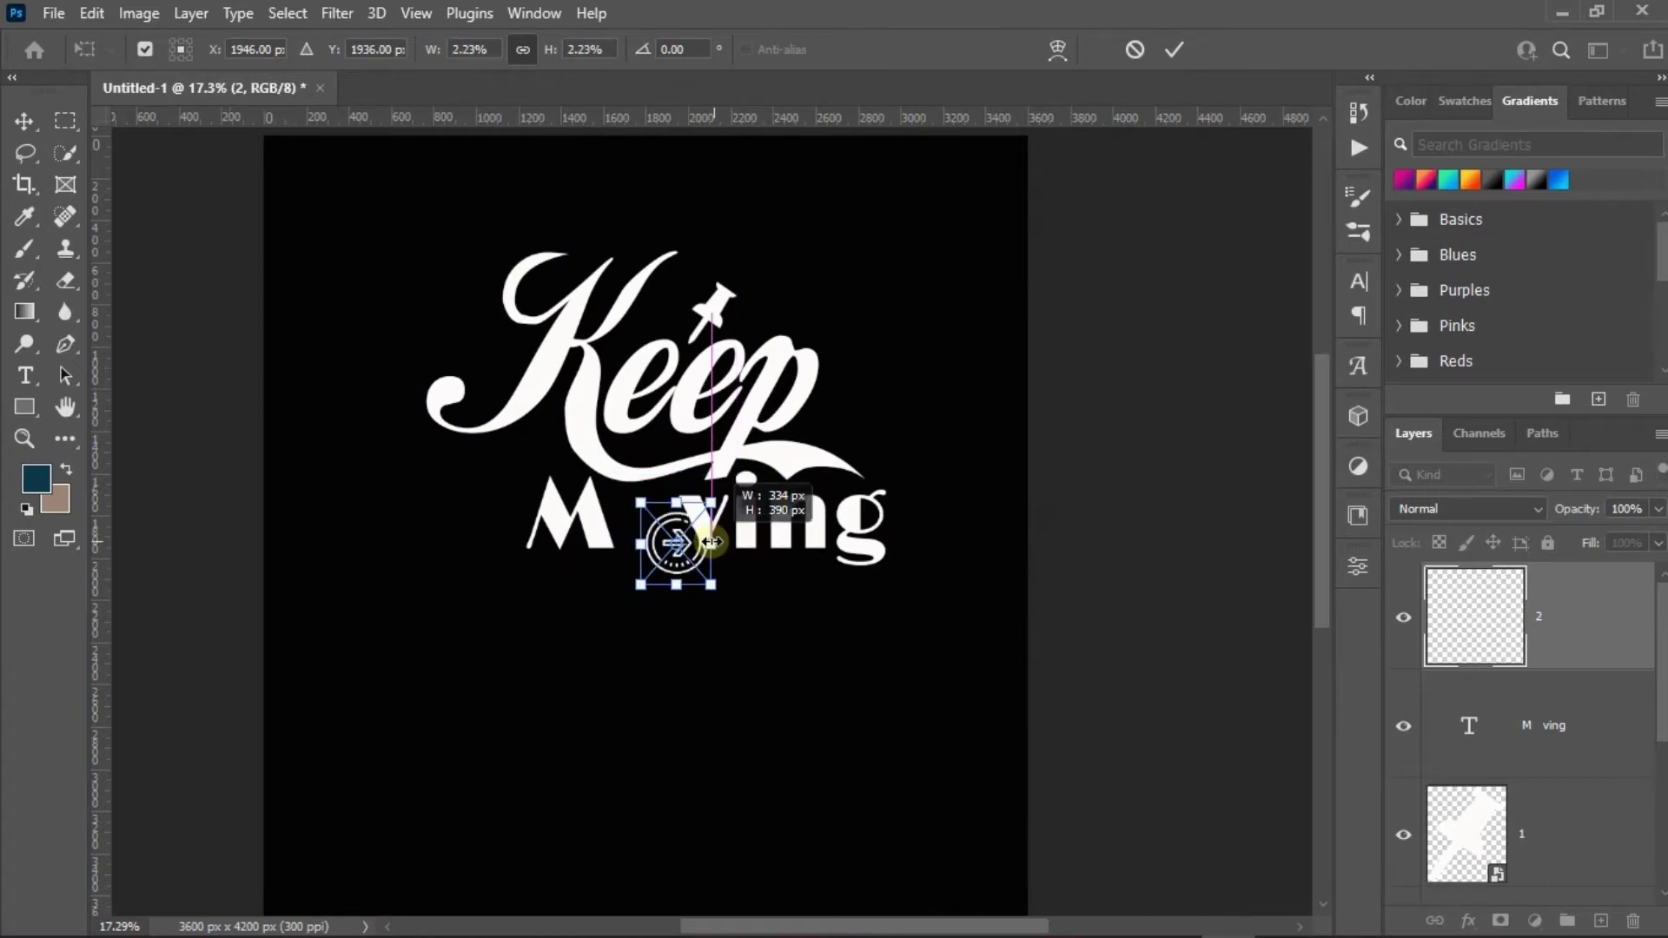
scroll(689, 585, "up", 5)
left_click_drag(663, 413, 607, 372)
left_click_drag(559, 269, 537, 251)
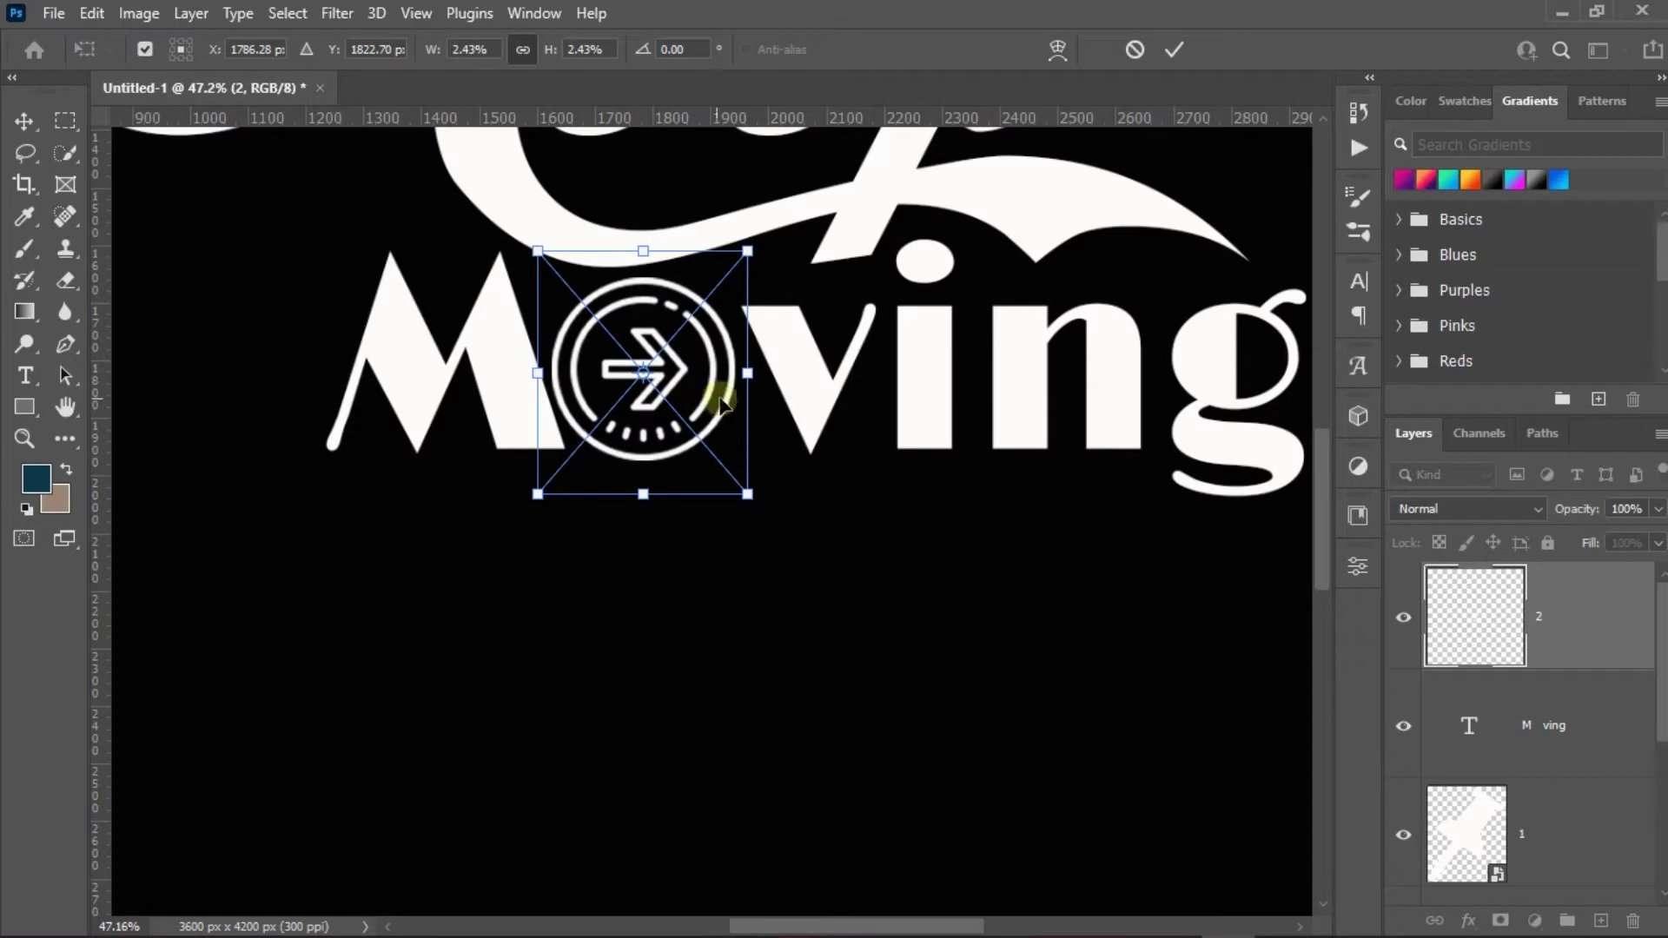
left_click_drag(747, 382, 763, 376)
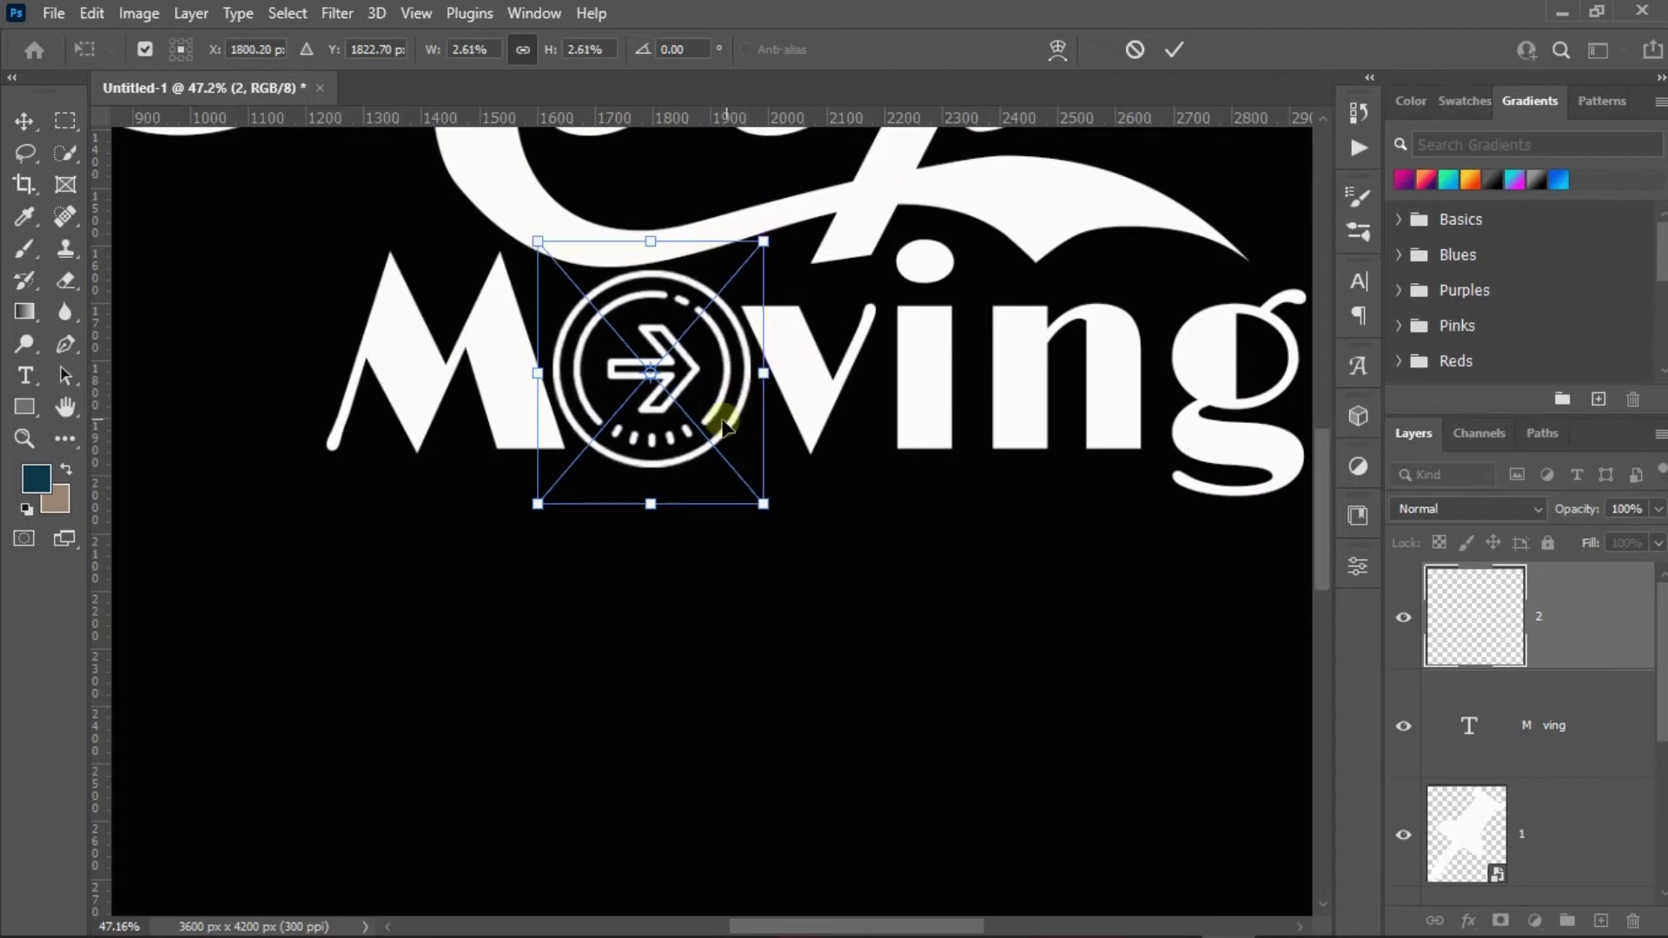
left_click_drag(650, 242, 652, 253)
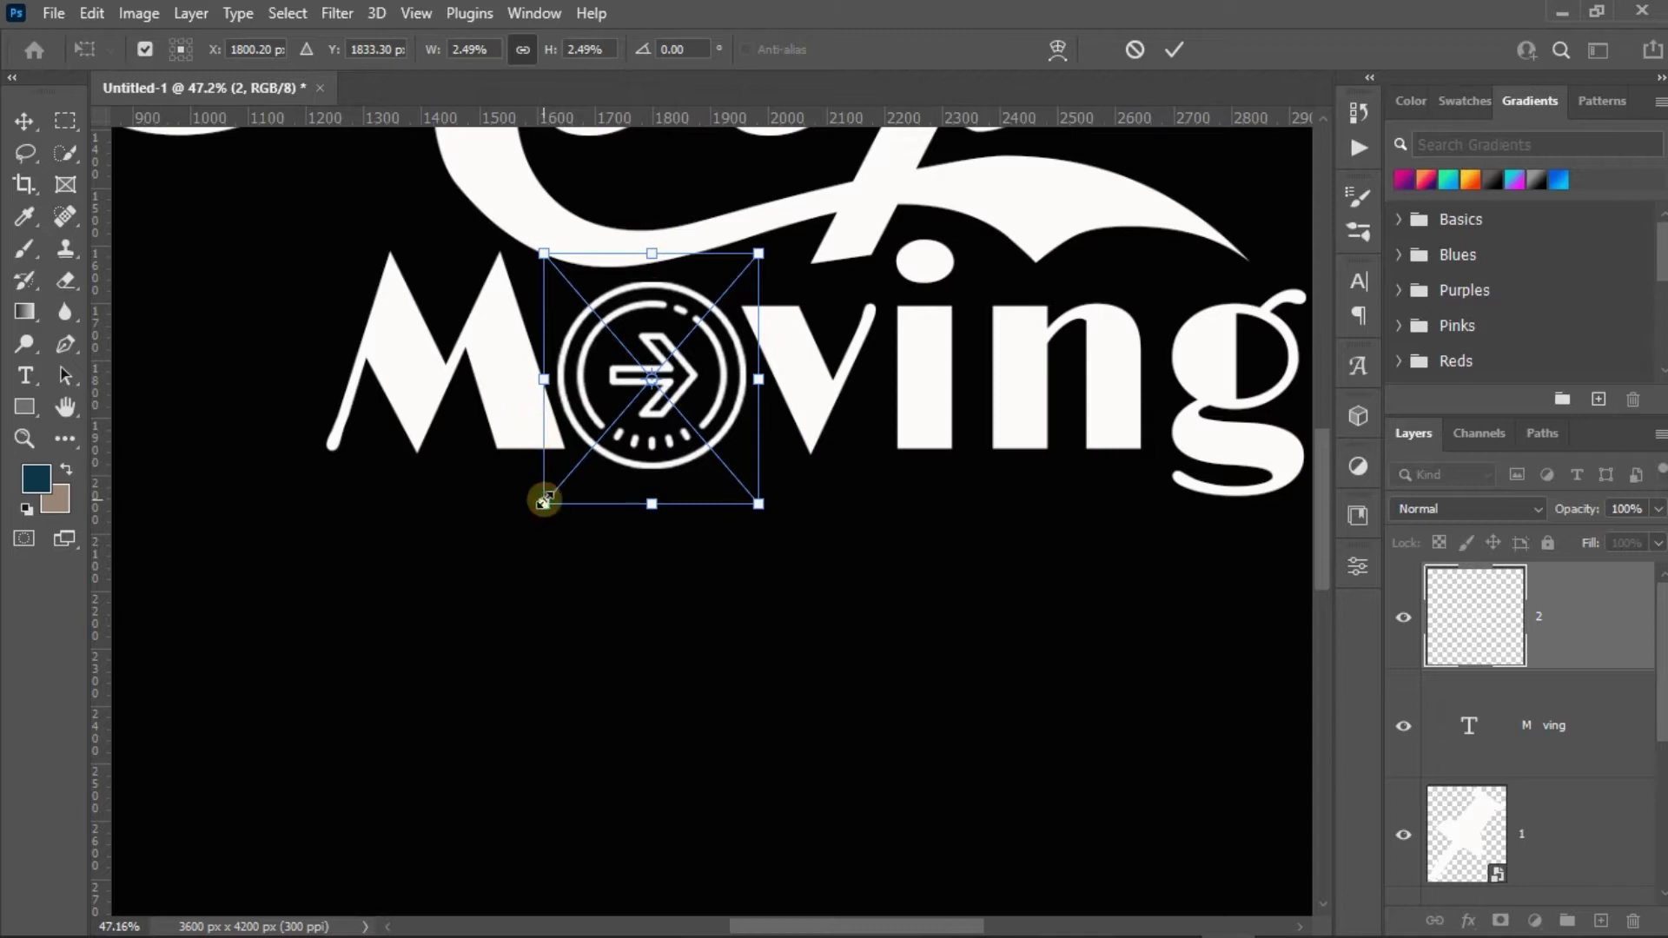
left_click_drag(544, 501, 546, 500)
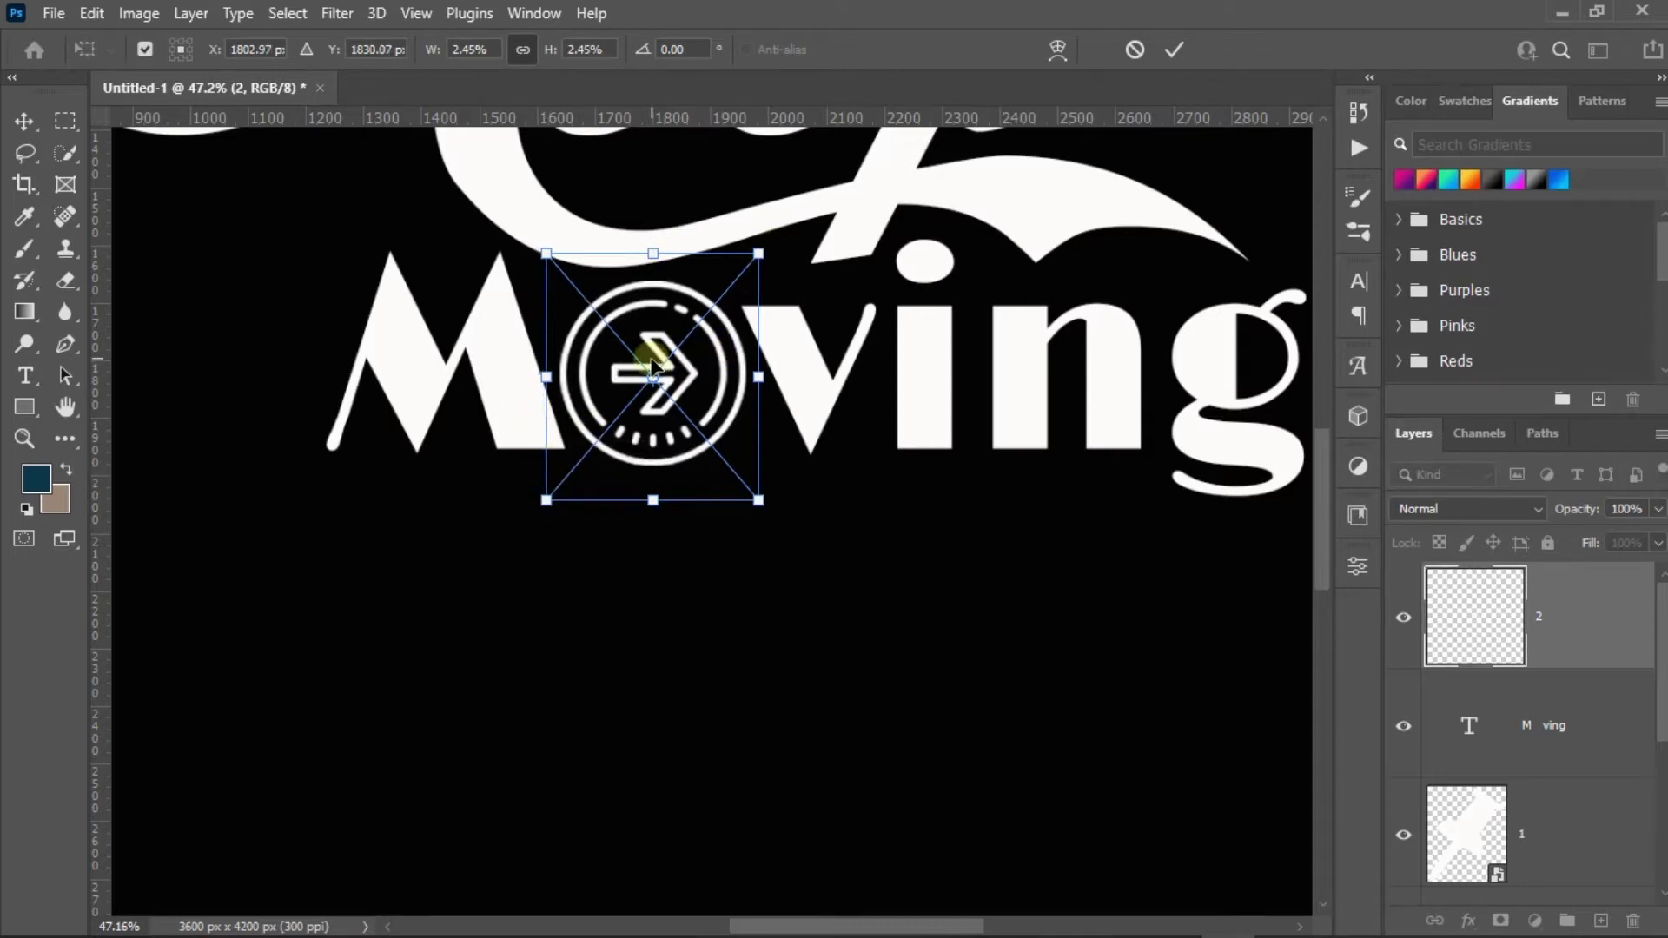
left_click(927, 529)
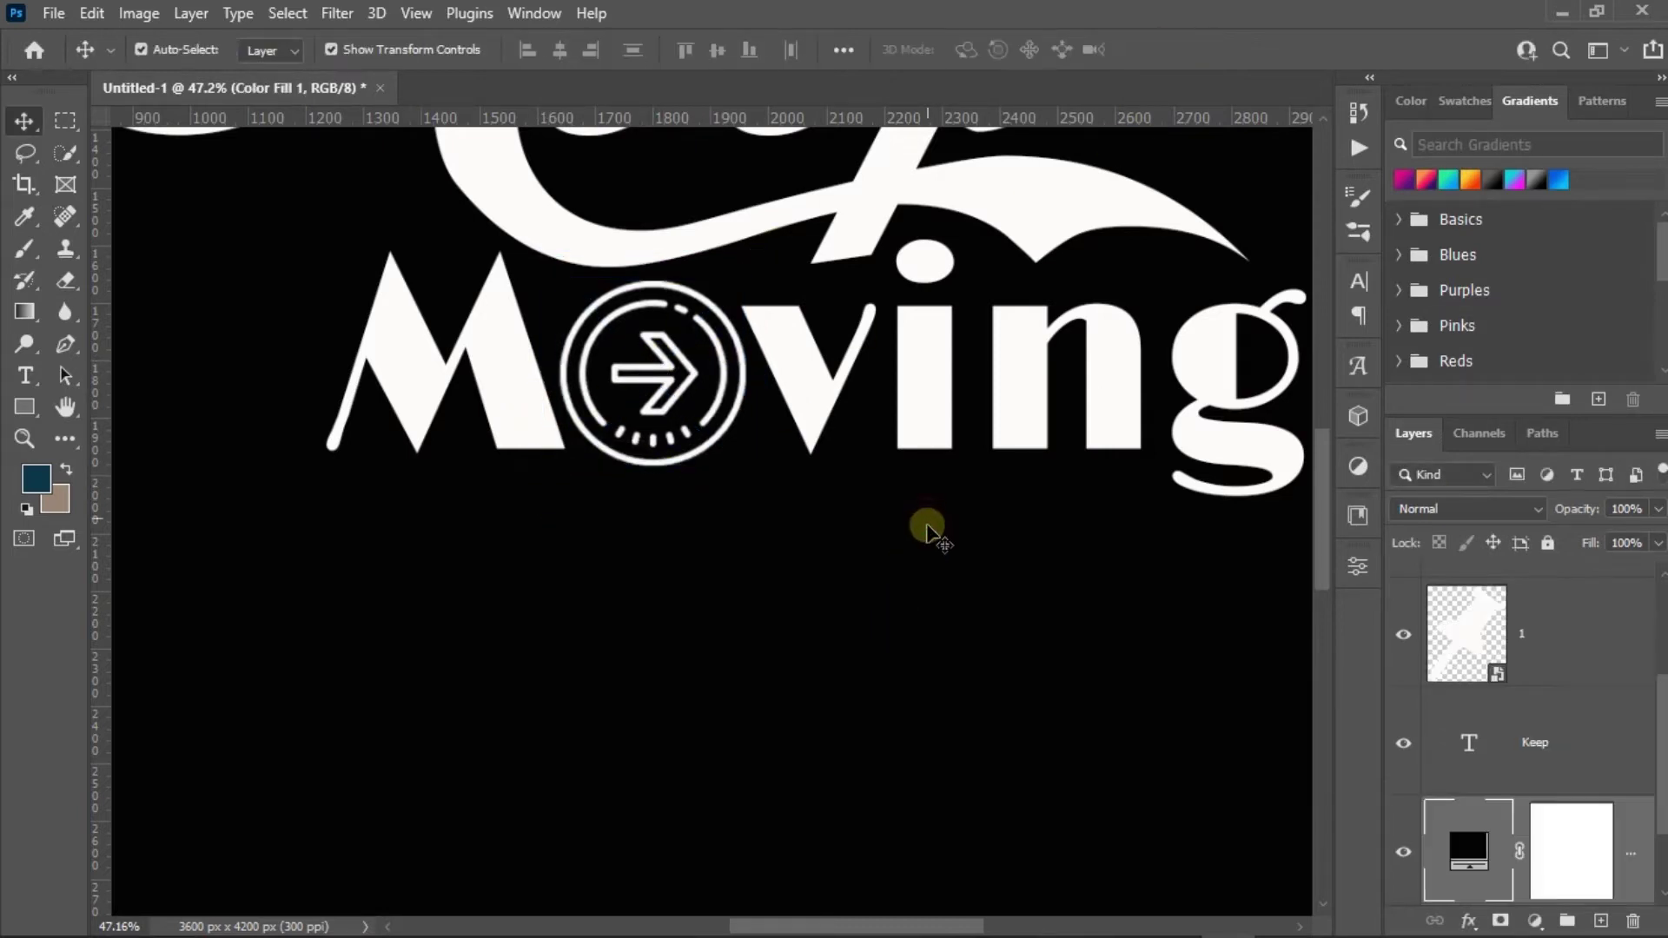
scroll(929, 556, "down", 5)
scroll(593, 520, "up", 1)
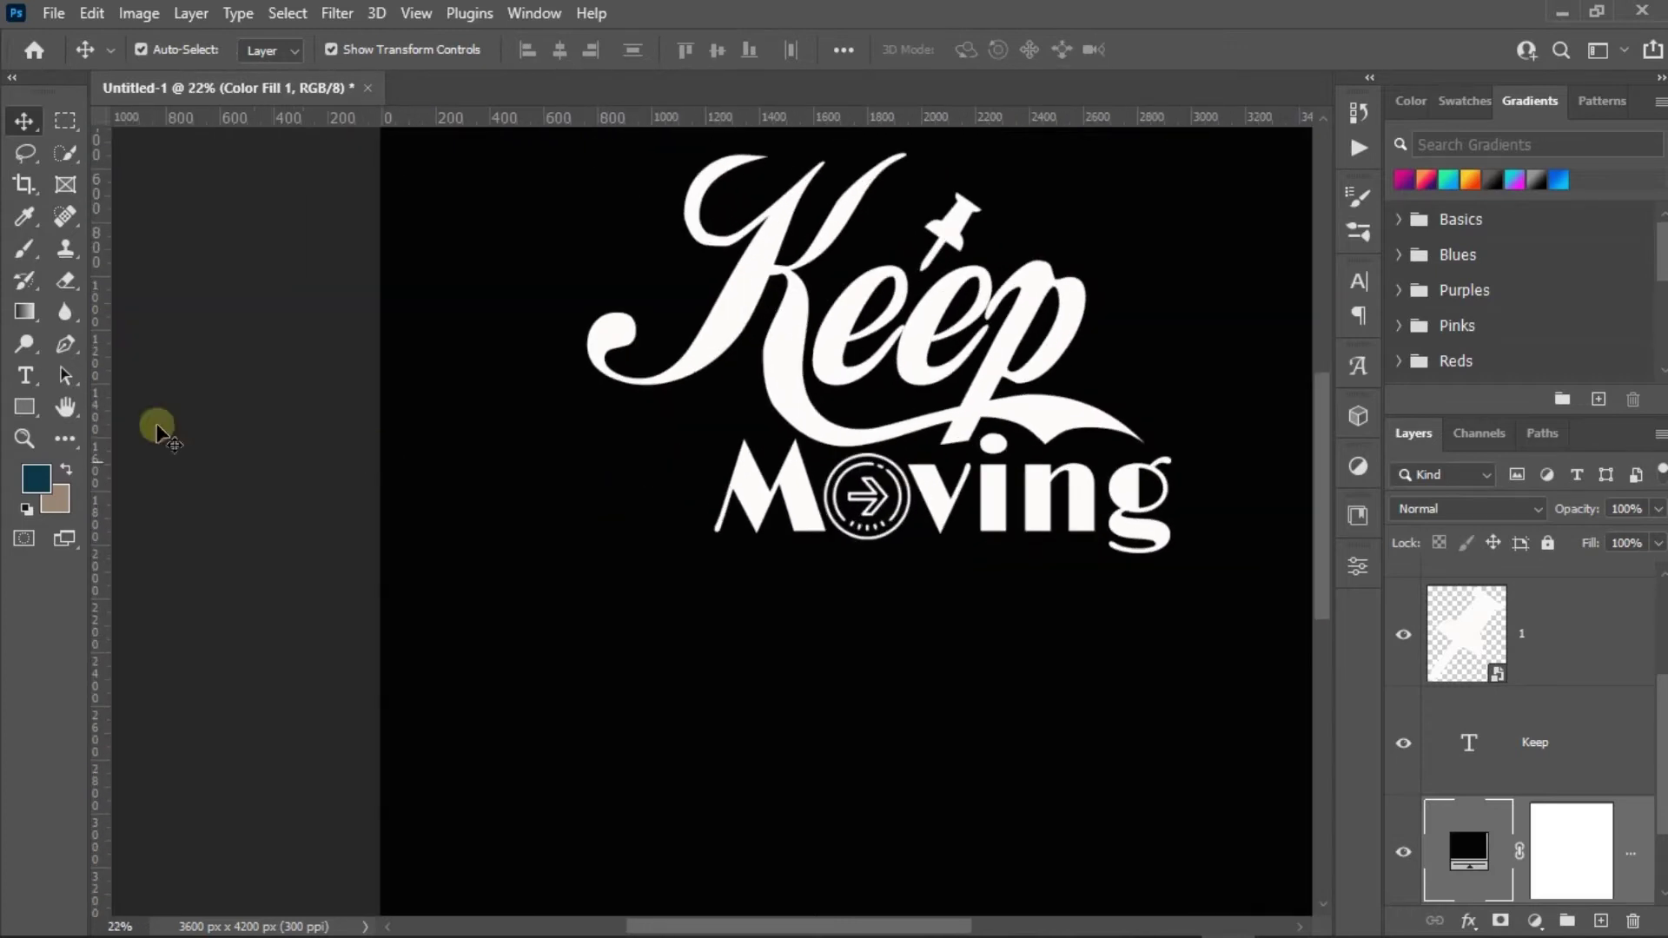
Type 'Forword' in Loki Cola below Moving.
left_click(22, 375)
left_click(352, 50)
left_click(534, 147)
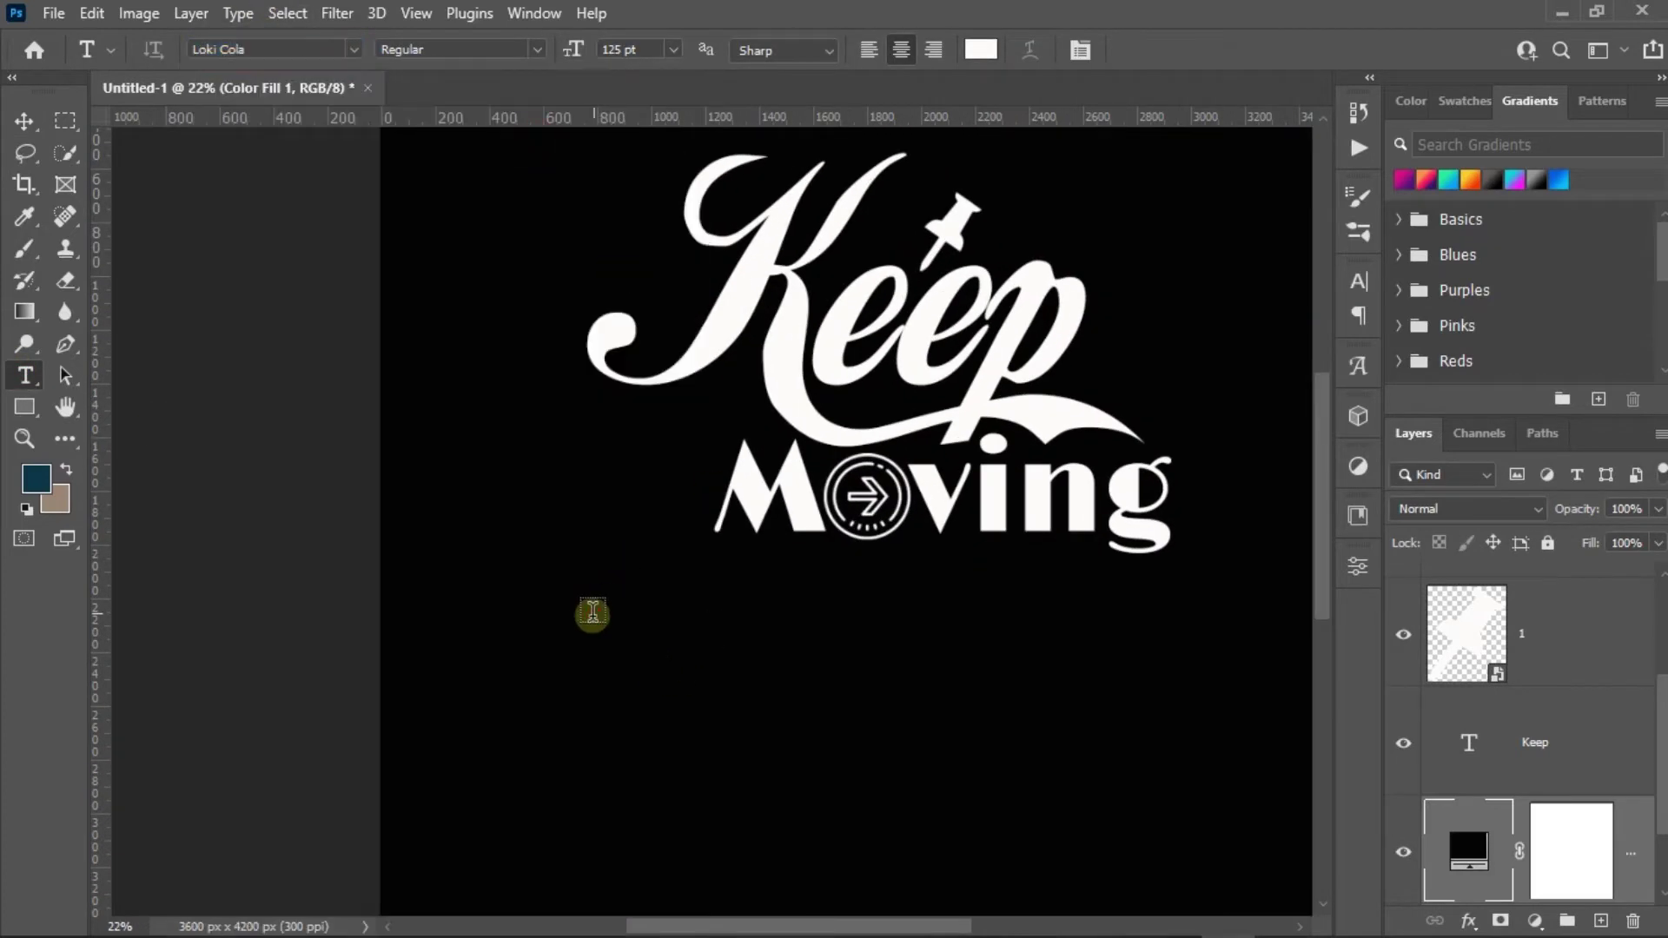
left_click(593, 613)
type("Forword")
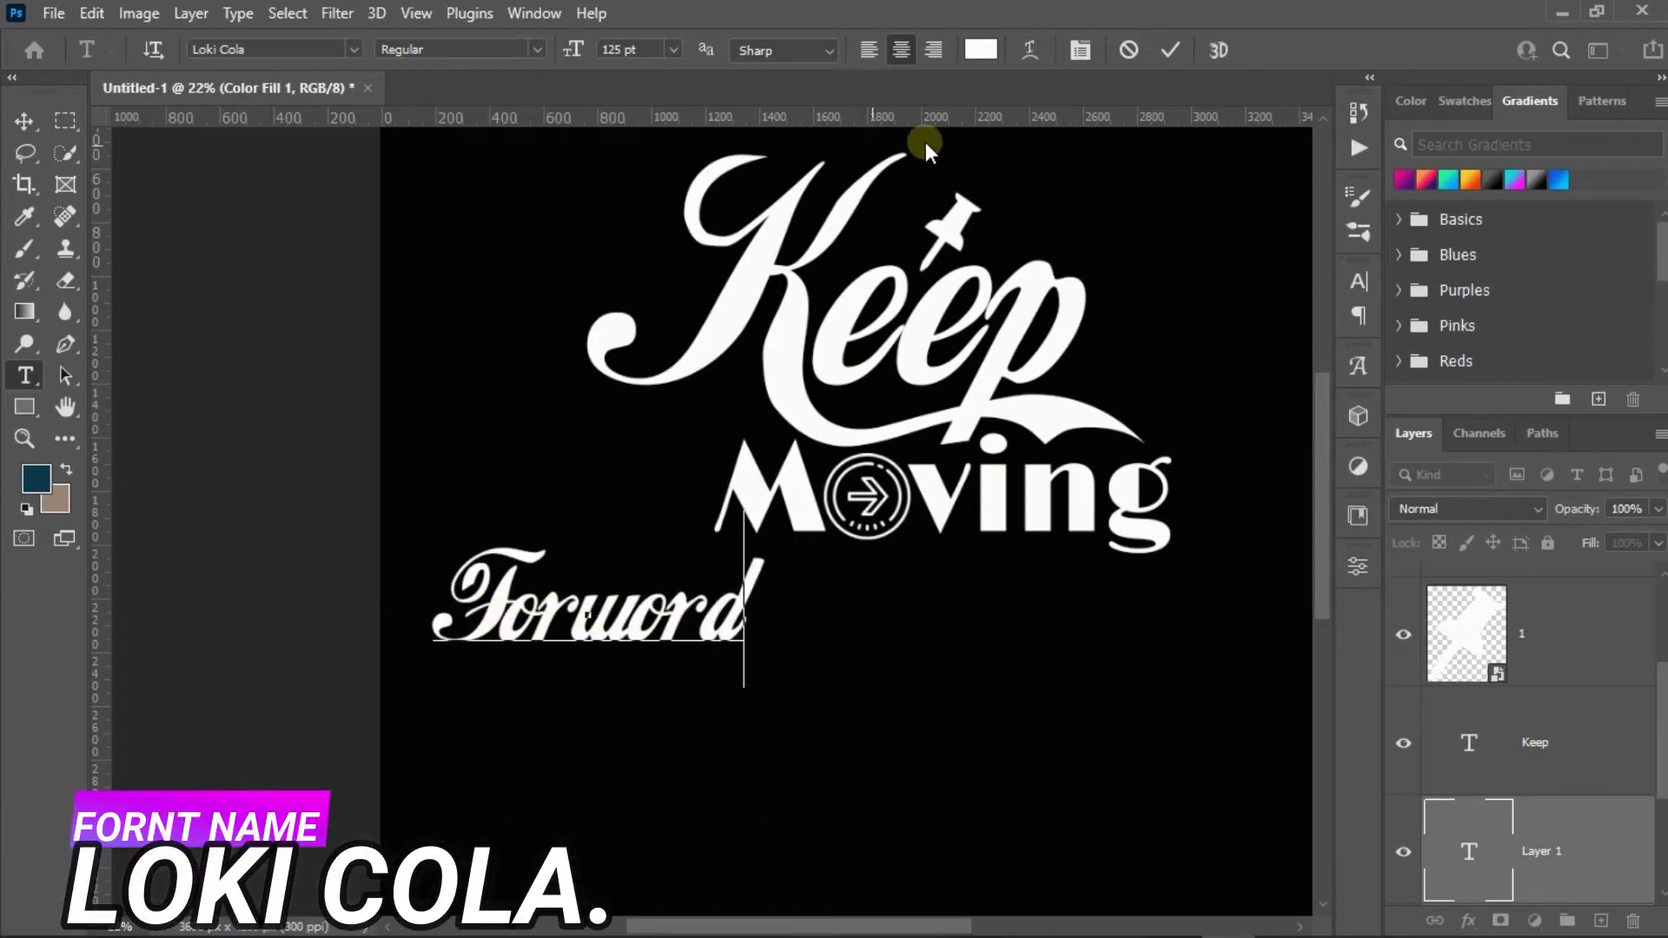
left_click(1169, 49)
Enlarge the word to span the design and position it under Moving.
left_click(24, 121)
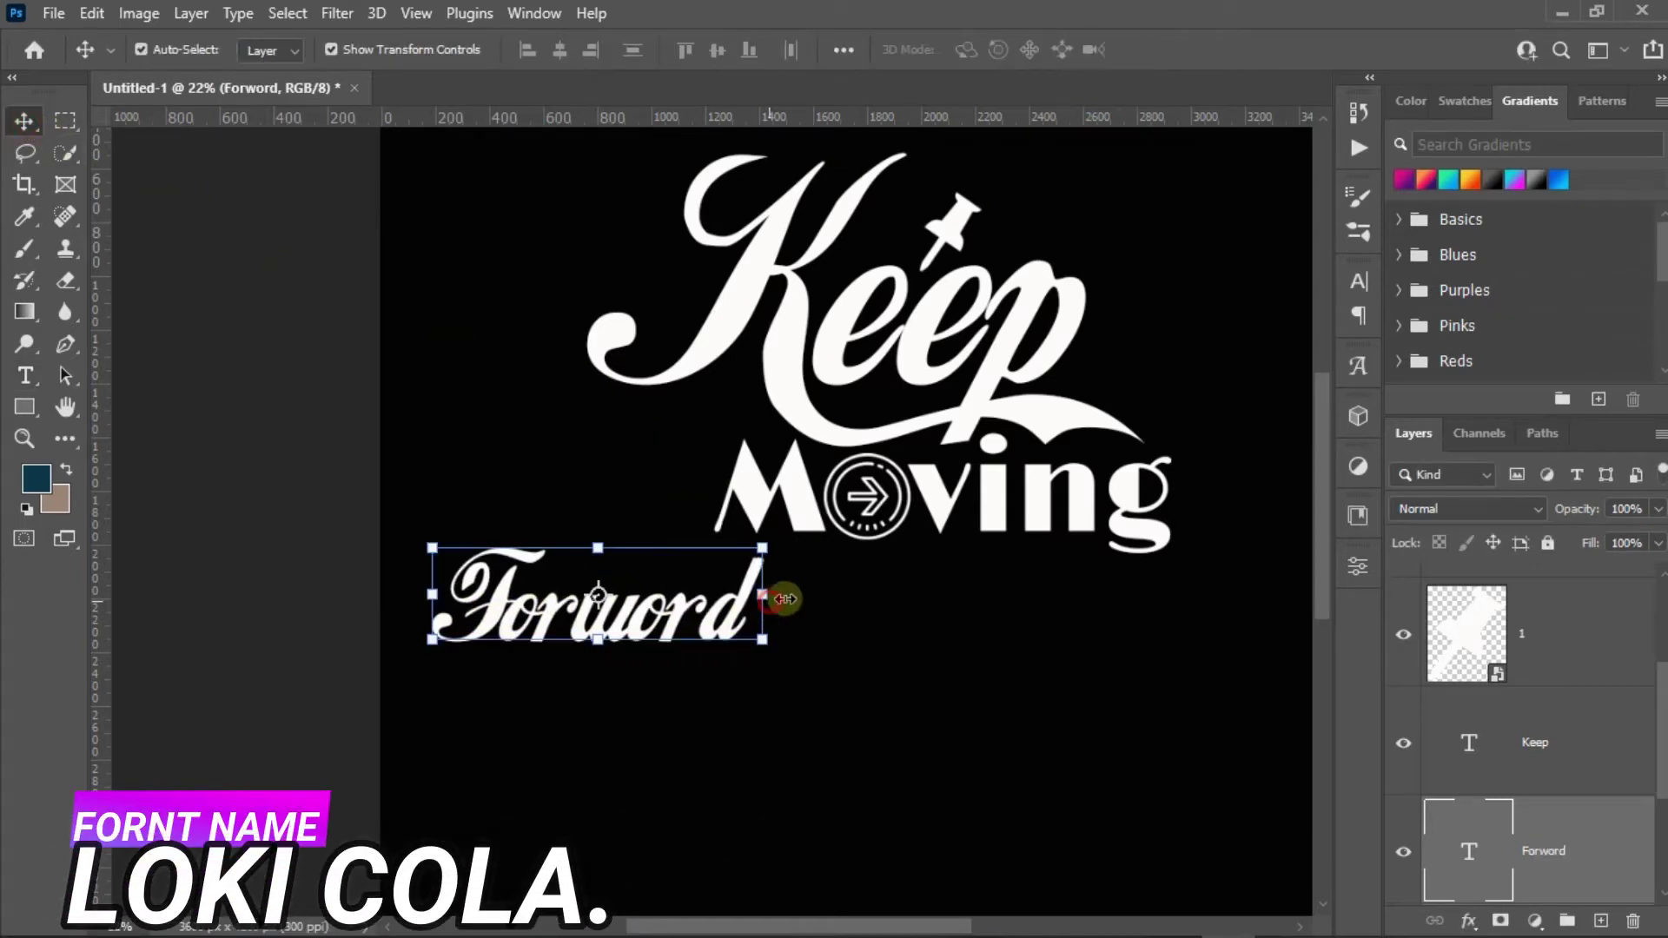
left_click_drag(785, 599, 1106, 570)
left_click_drag(894, 625, 1025, 636)
left_click_drag(556, 616, 466, 608)
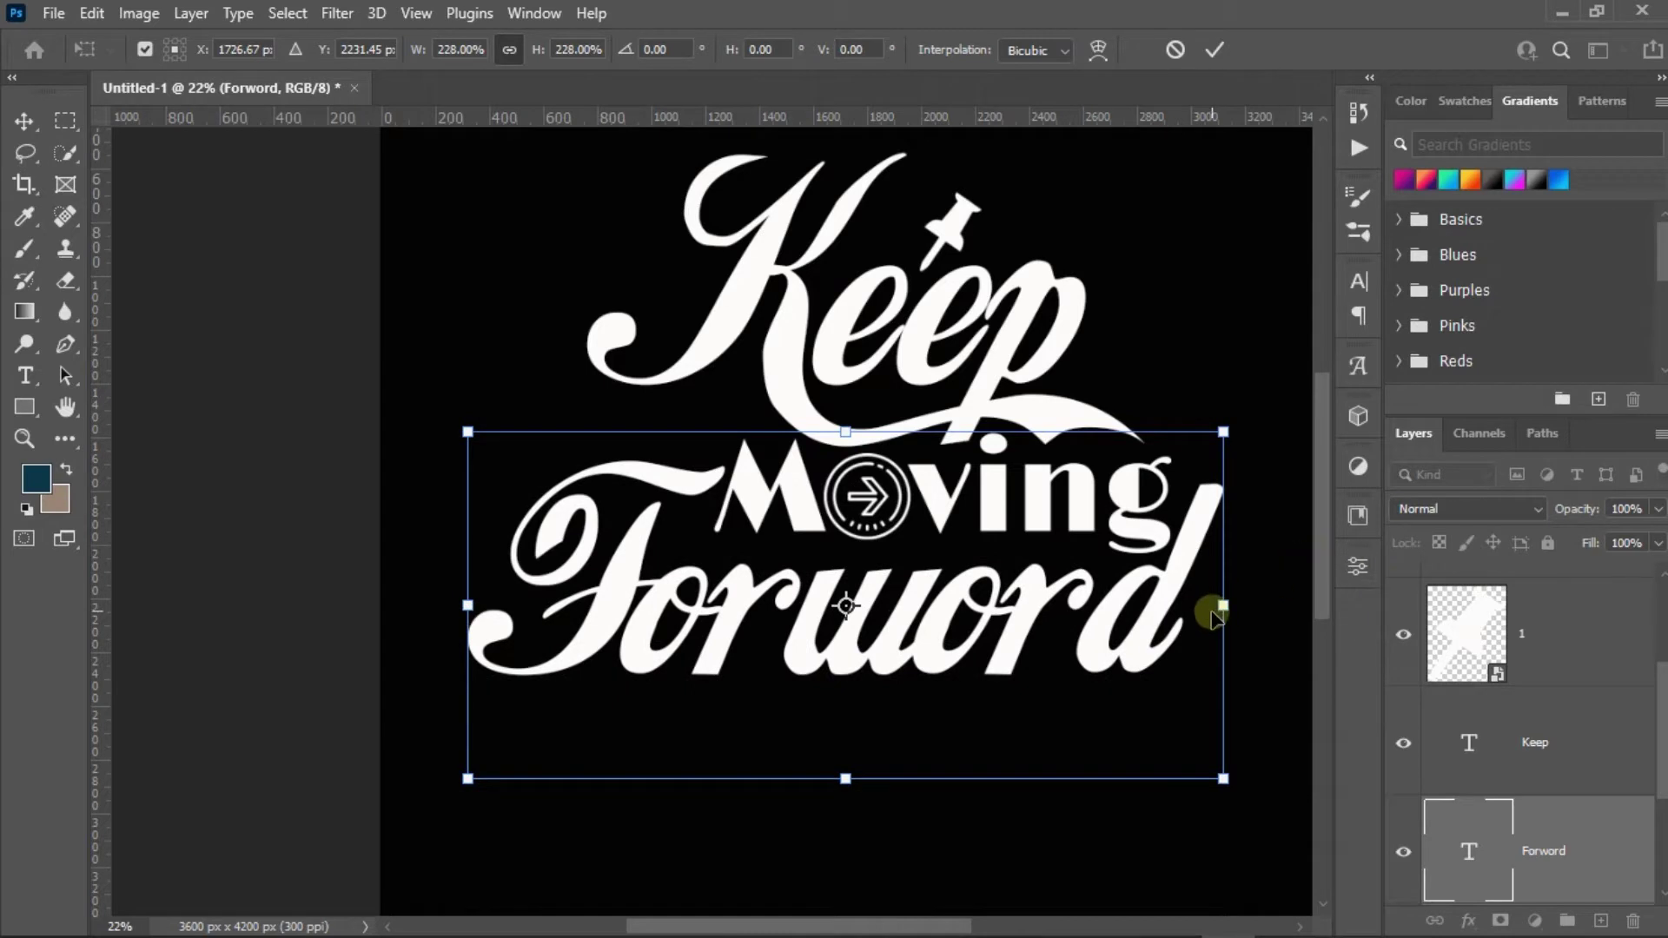
left_click_drag(1221, 607, 1228, 606)
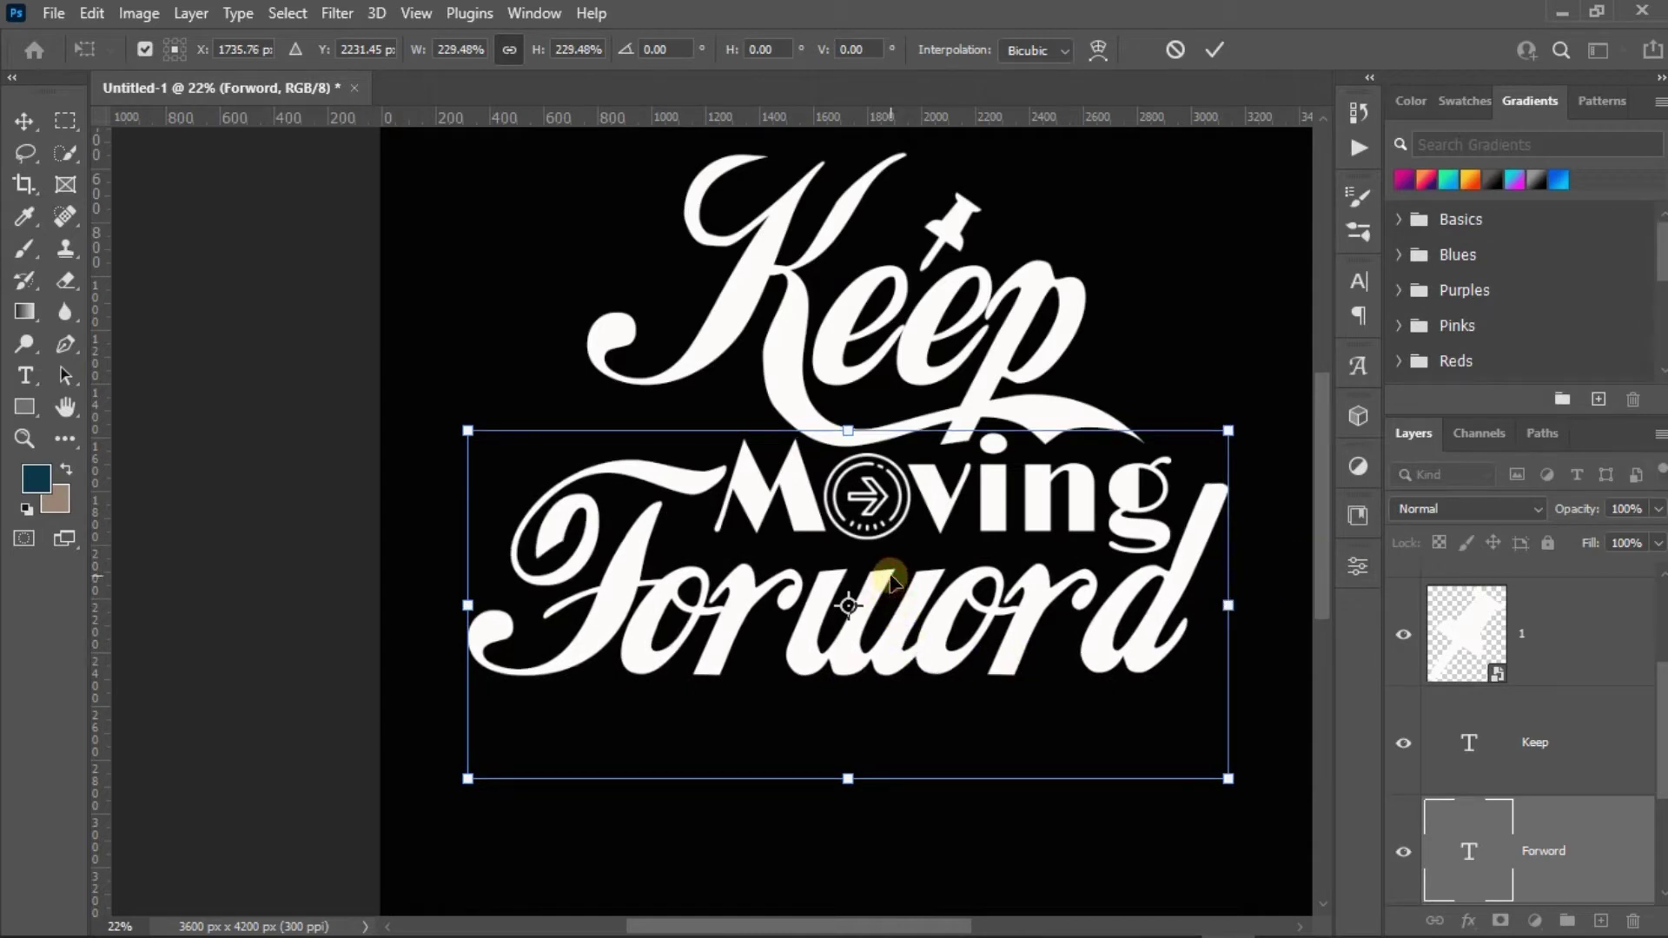
left_click_drag(890, 580, 892, 560)
left_click_drag(1229, 582, 1242, 584)
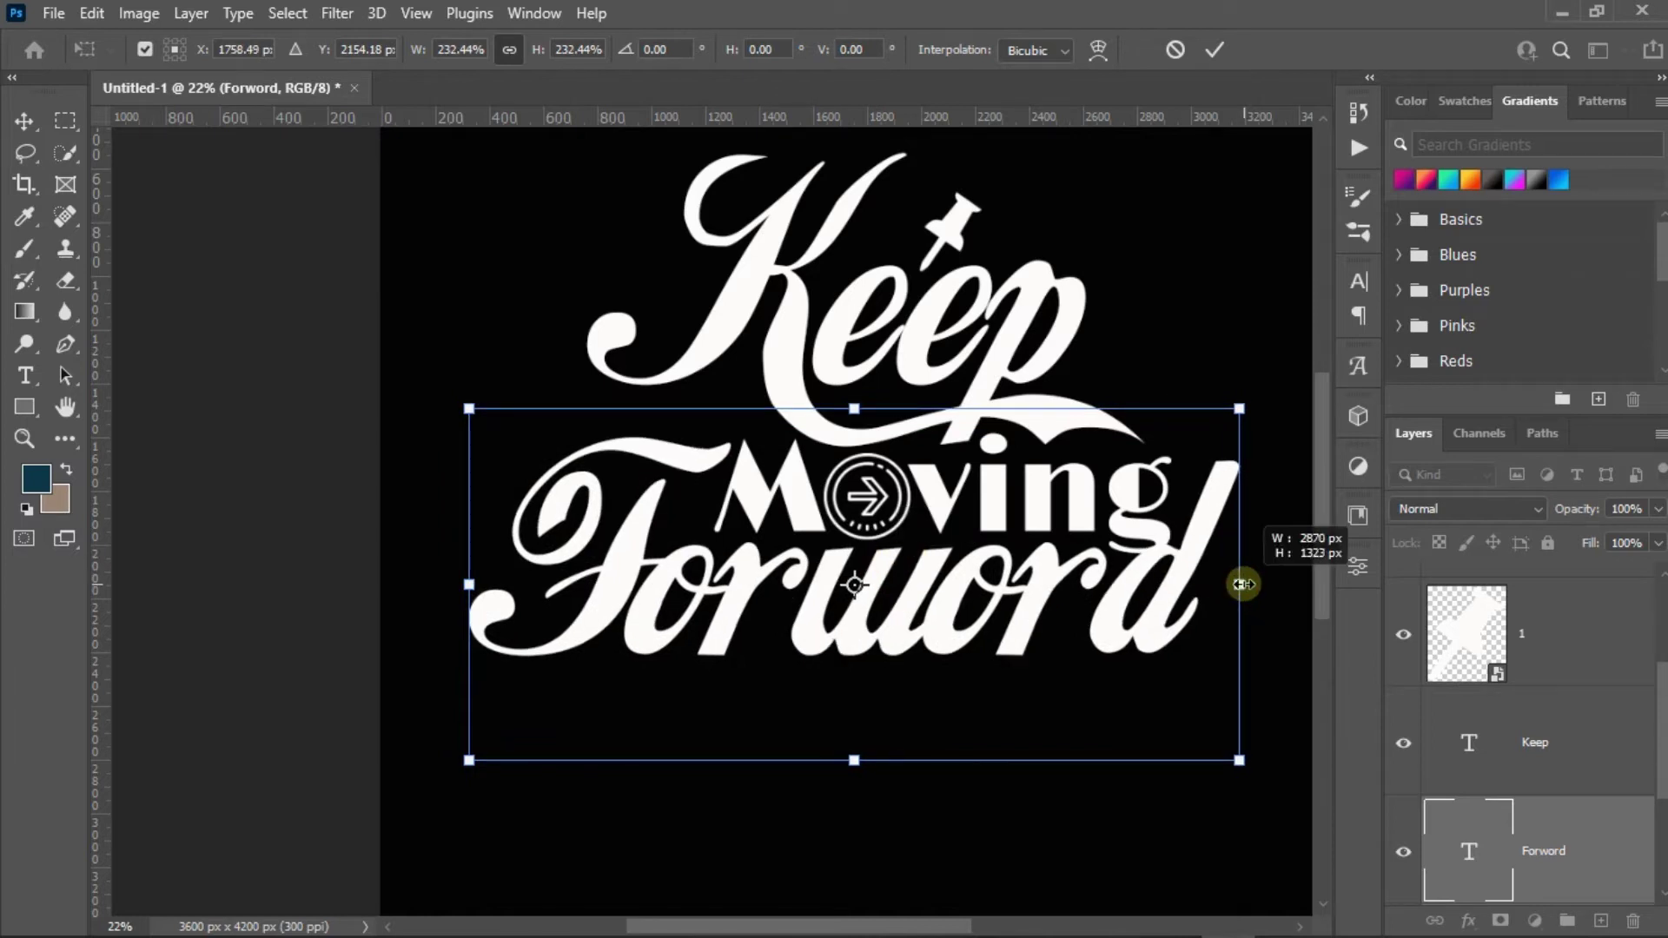
left_click_drag(935, 619, 937, 630)
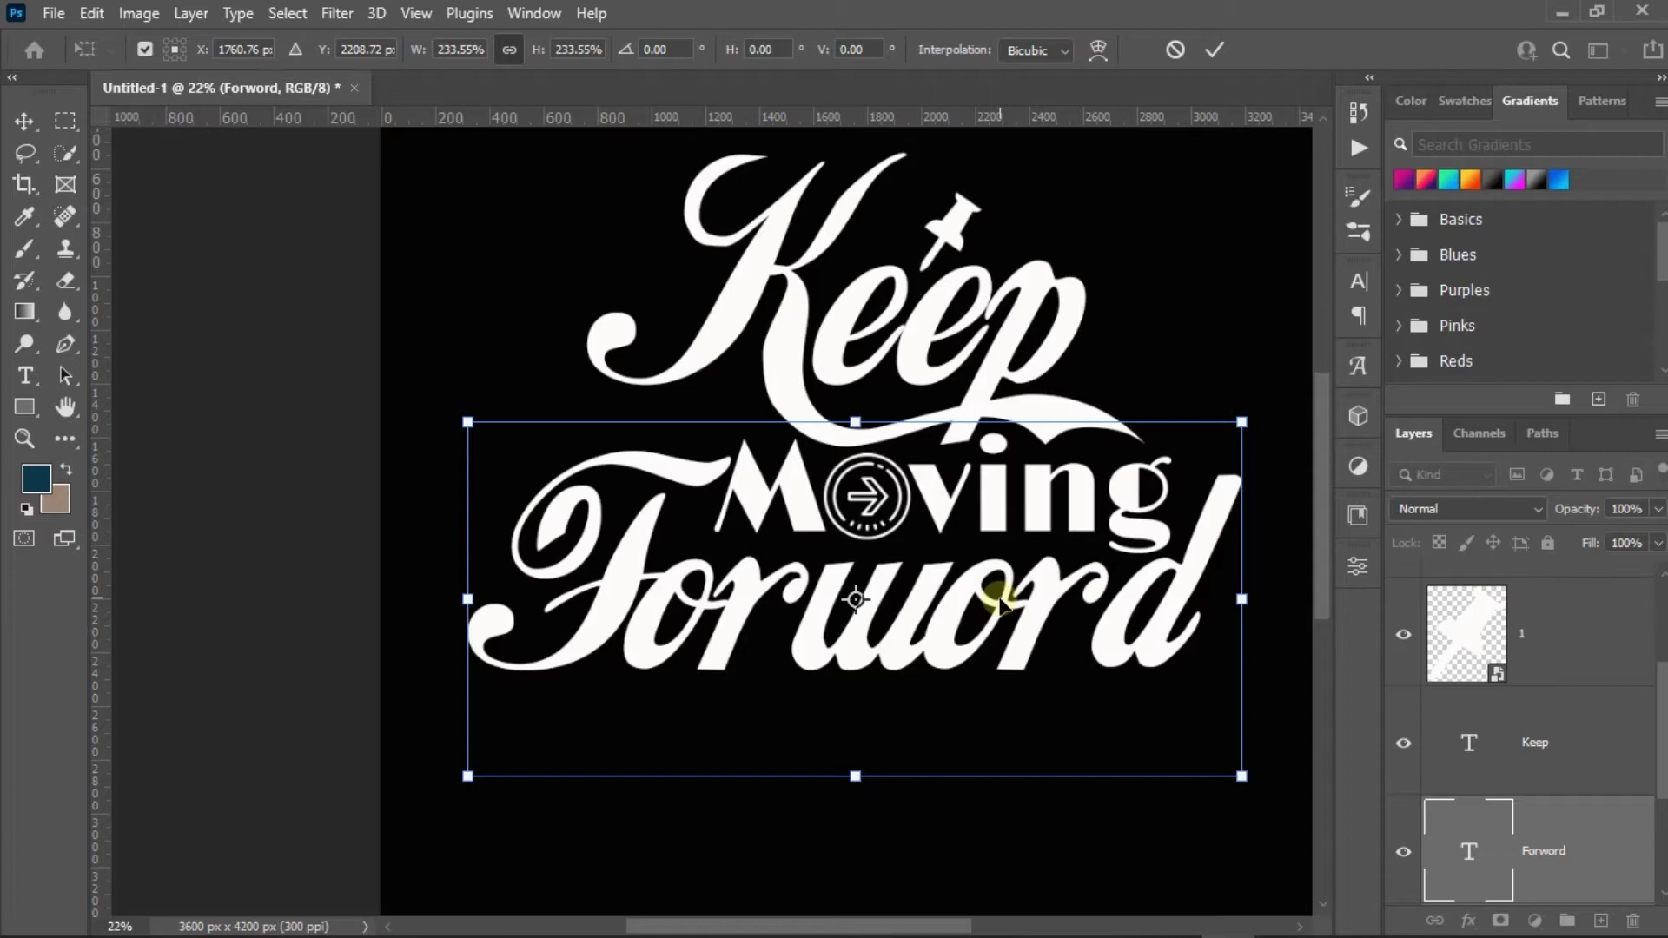
left_click(1212, 50)
Delete the misspelled o after the w in 'Forword'.
double_click(999, 604)
left_click(1008, 608)
key("BackSpace")
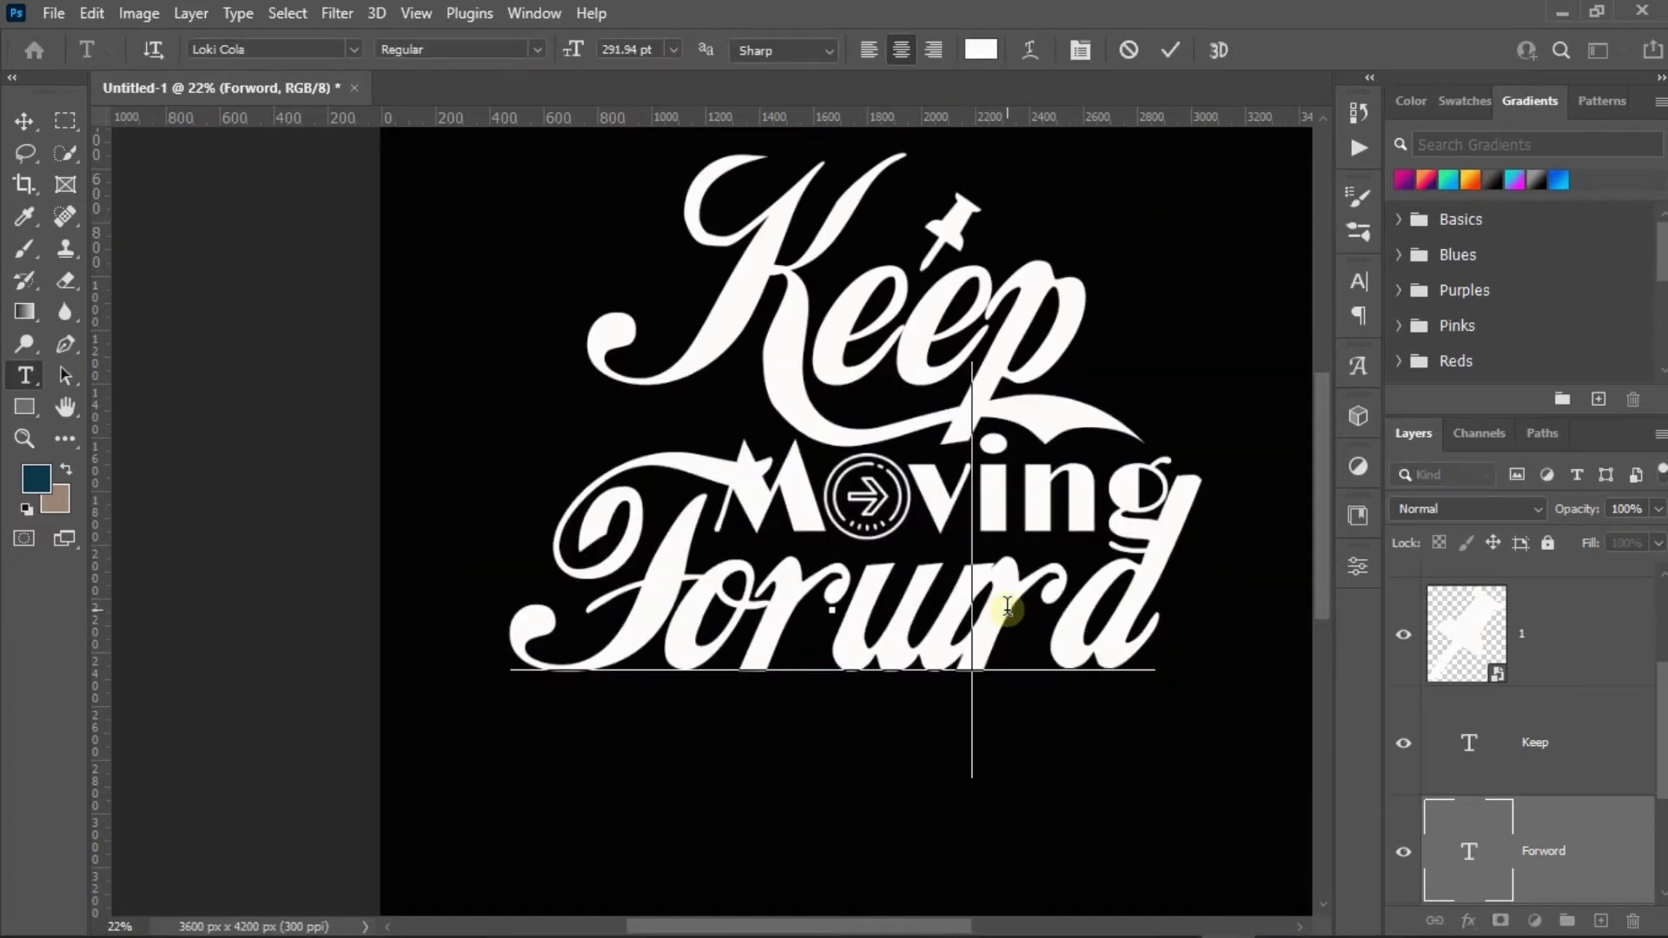
Insert an 'a' to correct the word to 'Forward'.
type("a")
left_click(1170, 49)
key("v")
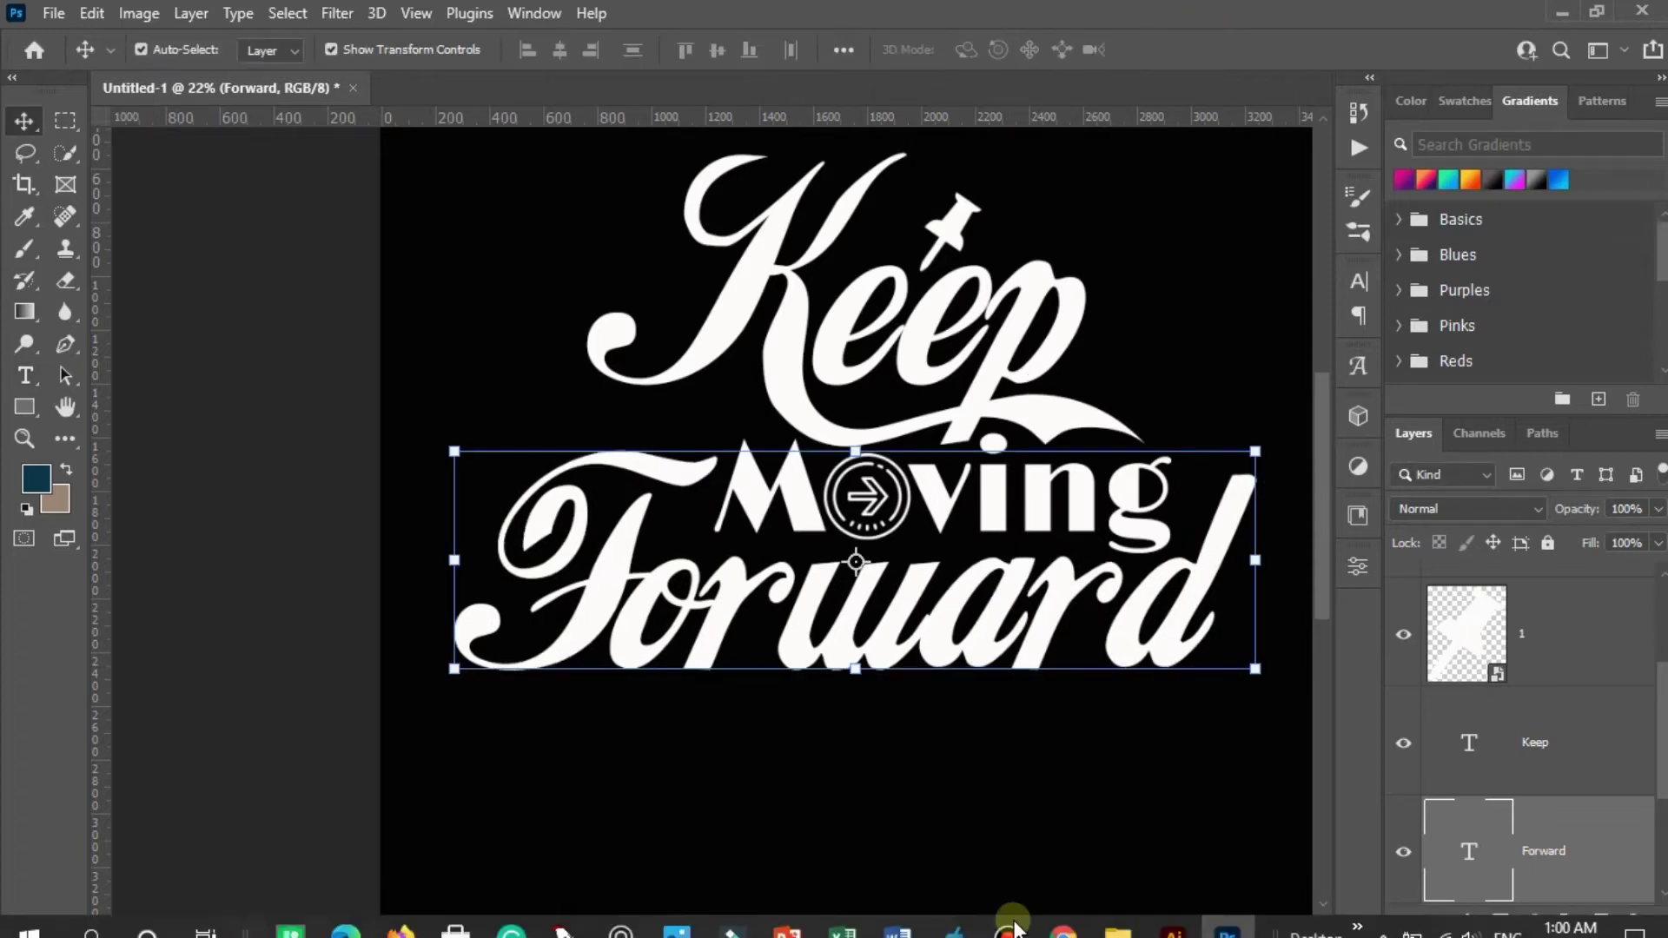
Drag the cyclist icon into the document and shrink it.
left_click(1005, 918)
left_click_drag(1393, 354, 494, 334)
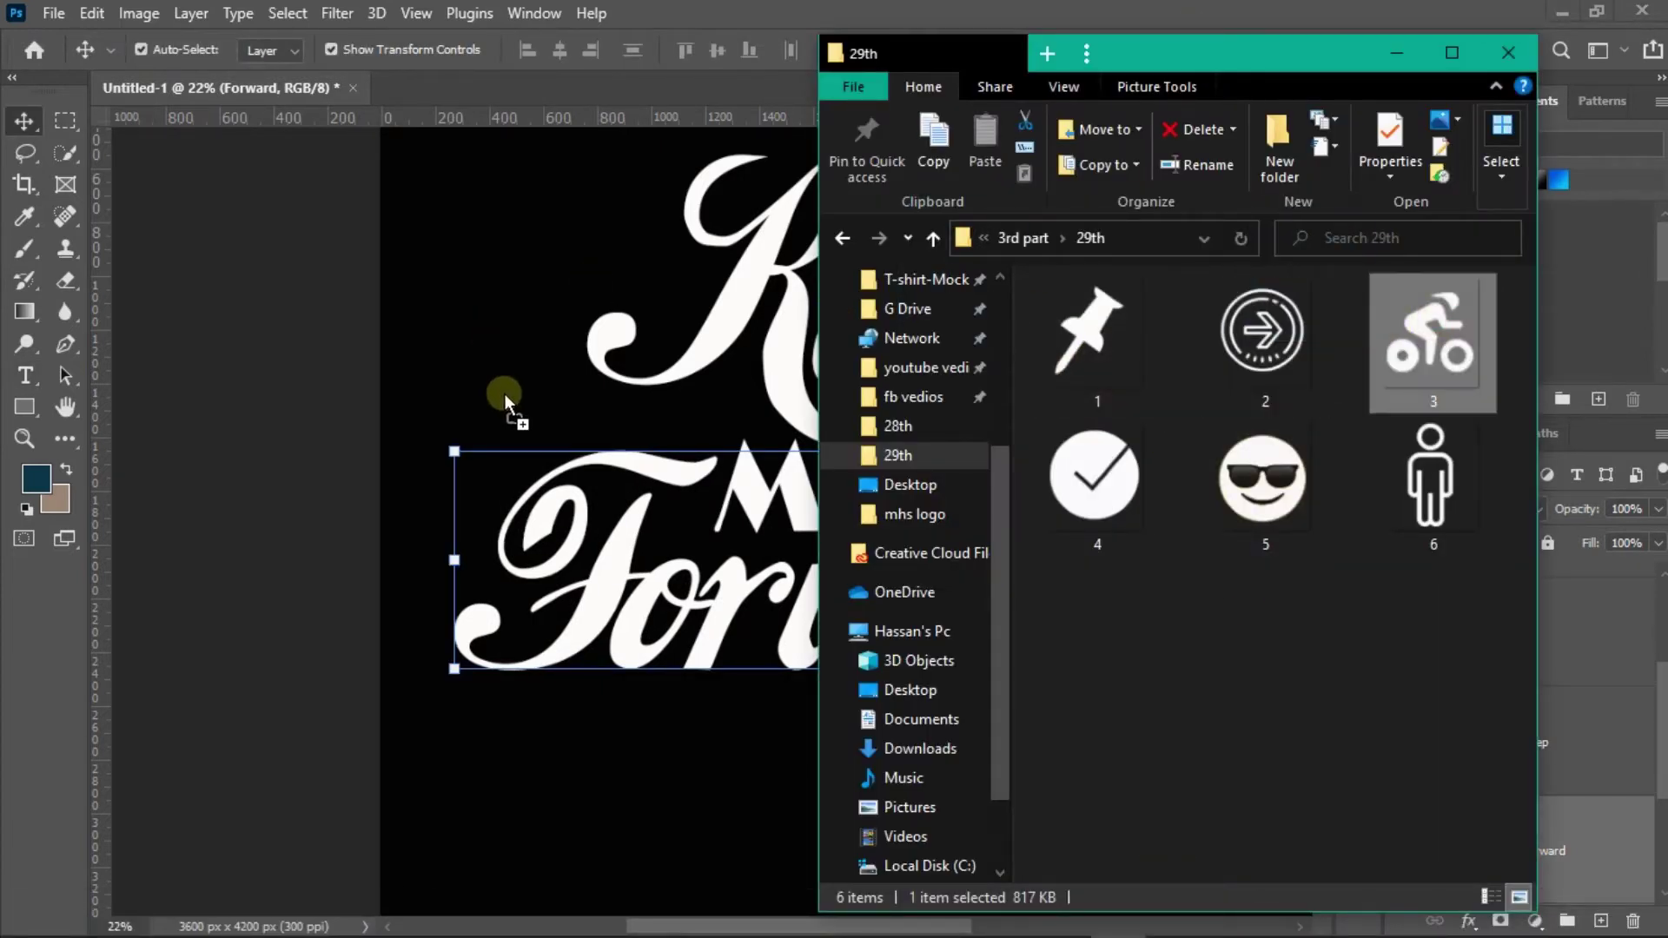
left_click_drag(504, 400, 510, 383)
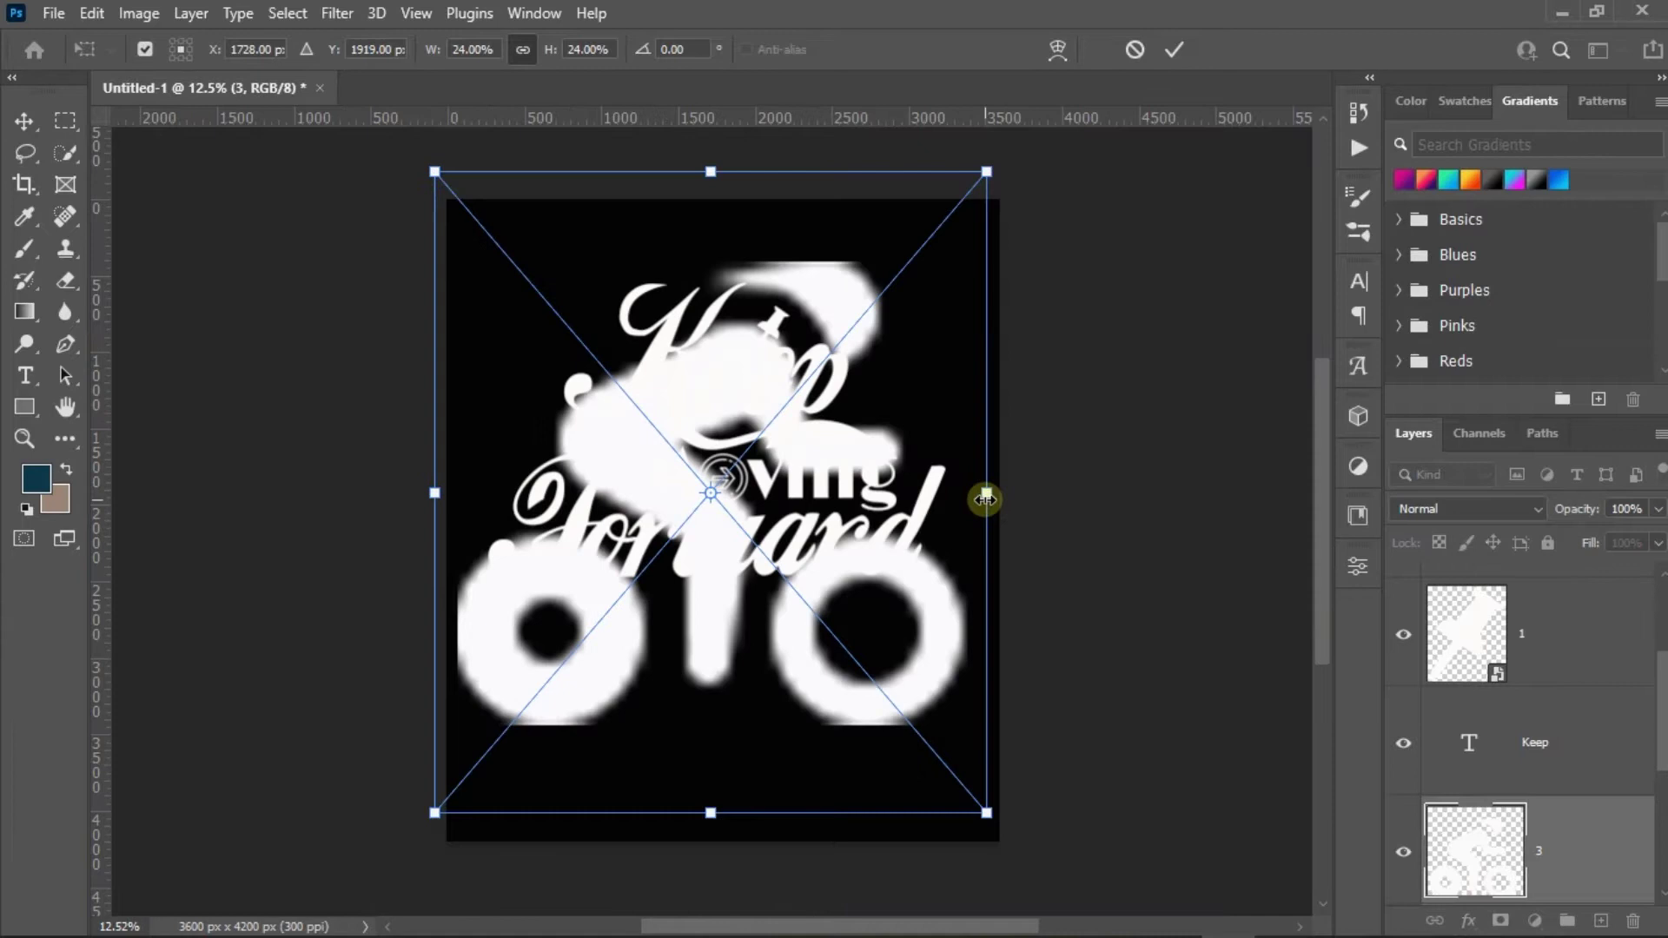
mouse_move(985, 499)
left_mouse_down()
mouse_move(753, 497)
mouse_move(427, 346)
mouse_move(450, 350)
left_mouse_up()
Fine-tune the cyclist's size and place it beside Moving under Keep's swash.
scroll(686, 469, "up", 3)
mouse_move(472, 279)
left_mouse_down()
mouse_move(469, 359)
mouse_move(591, 361)
left_mouse_up()
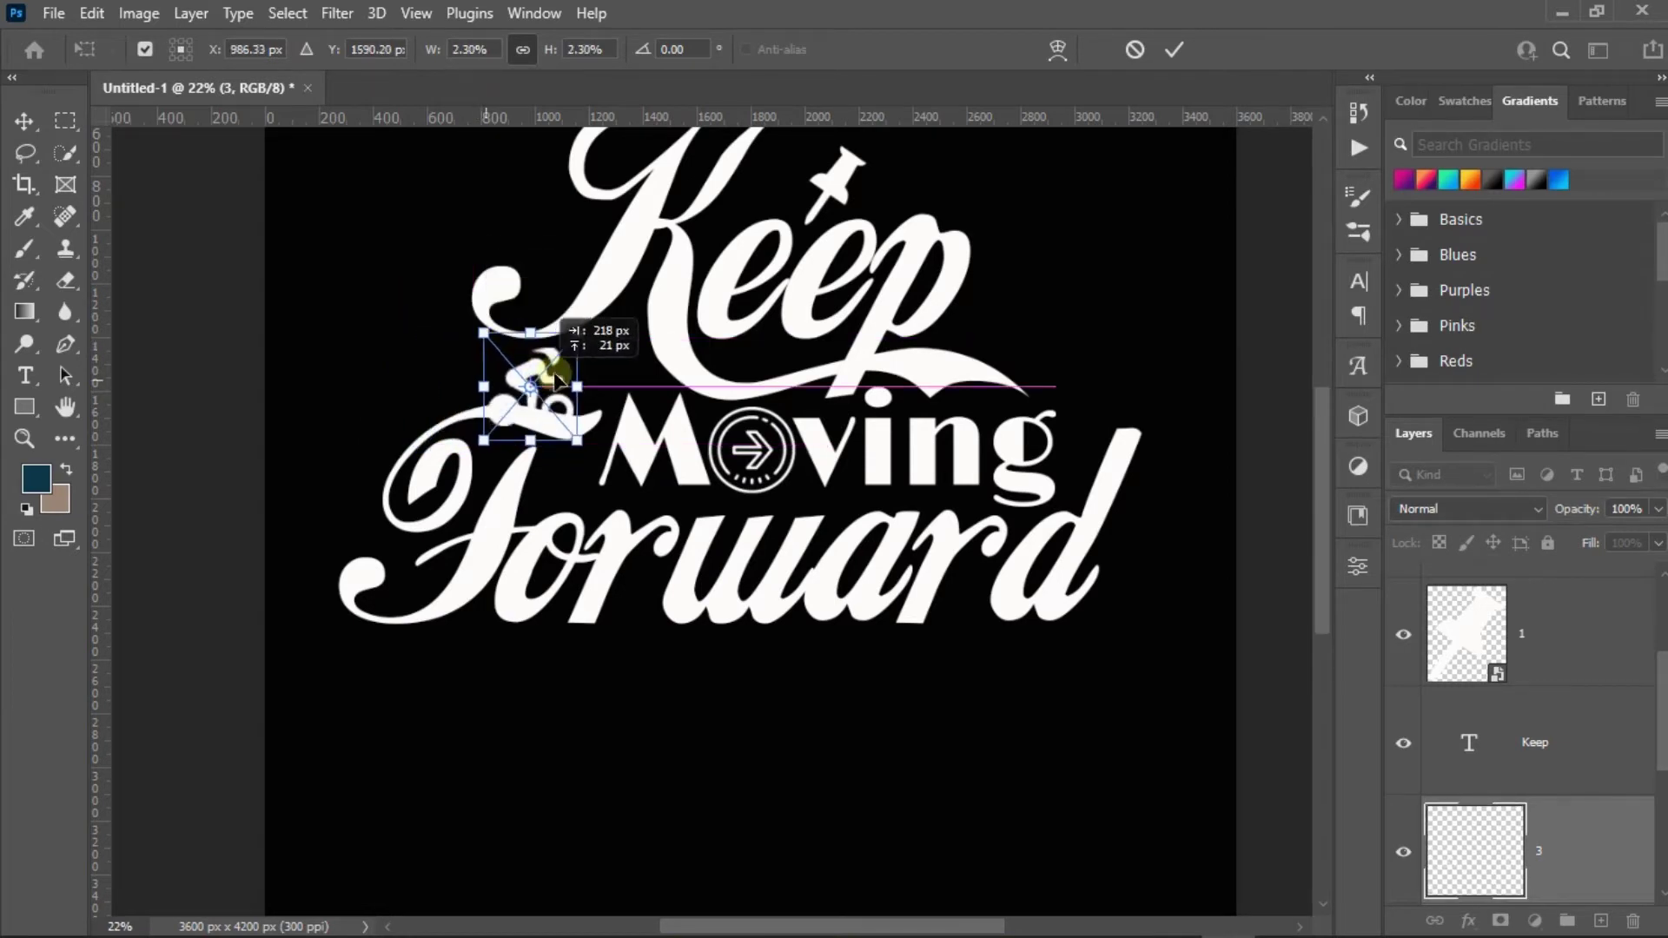
scroll(589, 360, "up", 2)
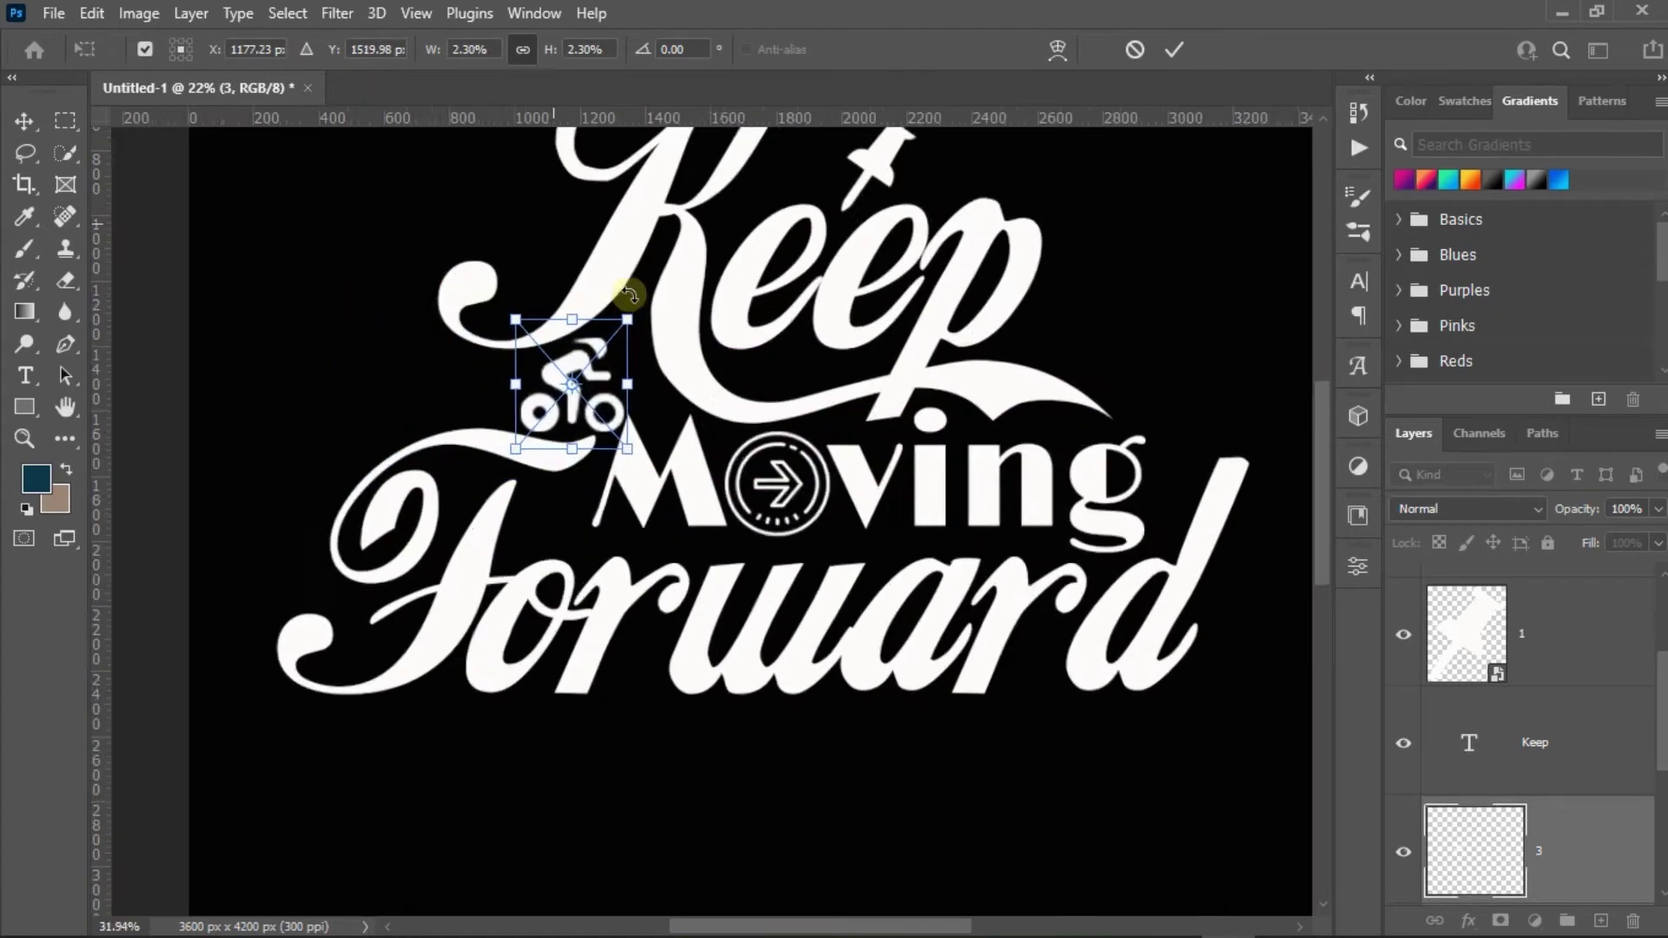
scroll(599, 382, "up", 5)
scroll(636, 460, "up", 2)
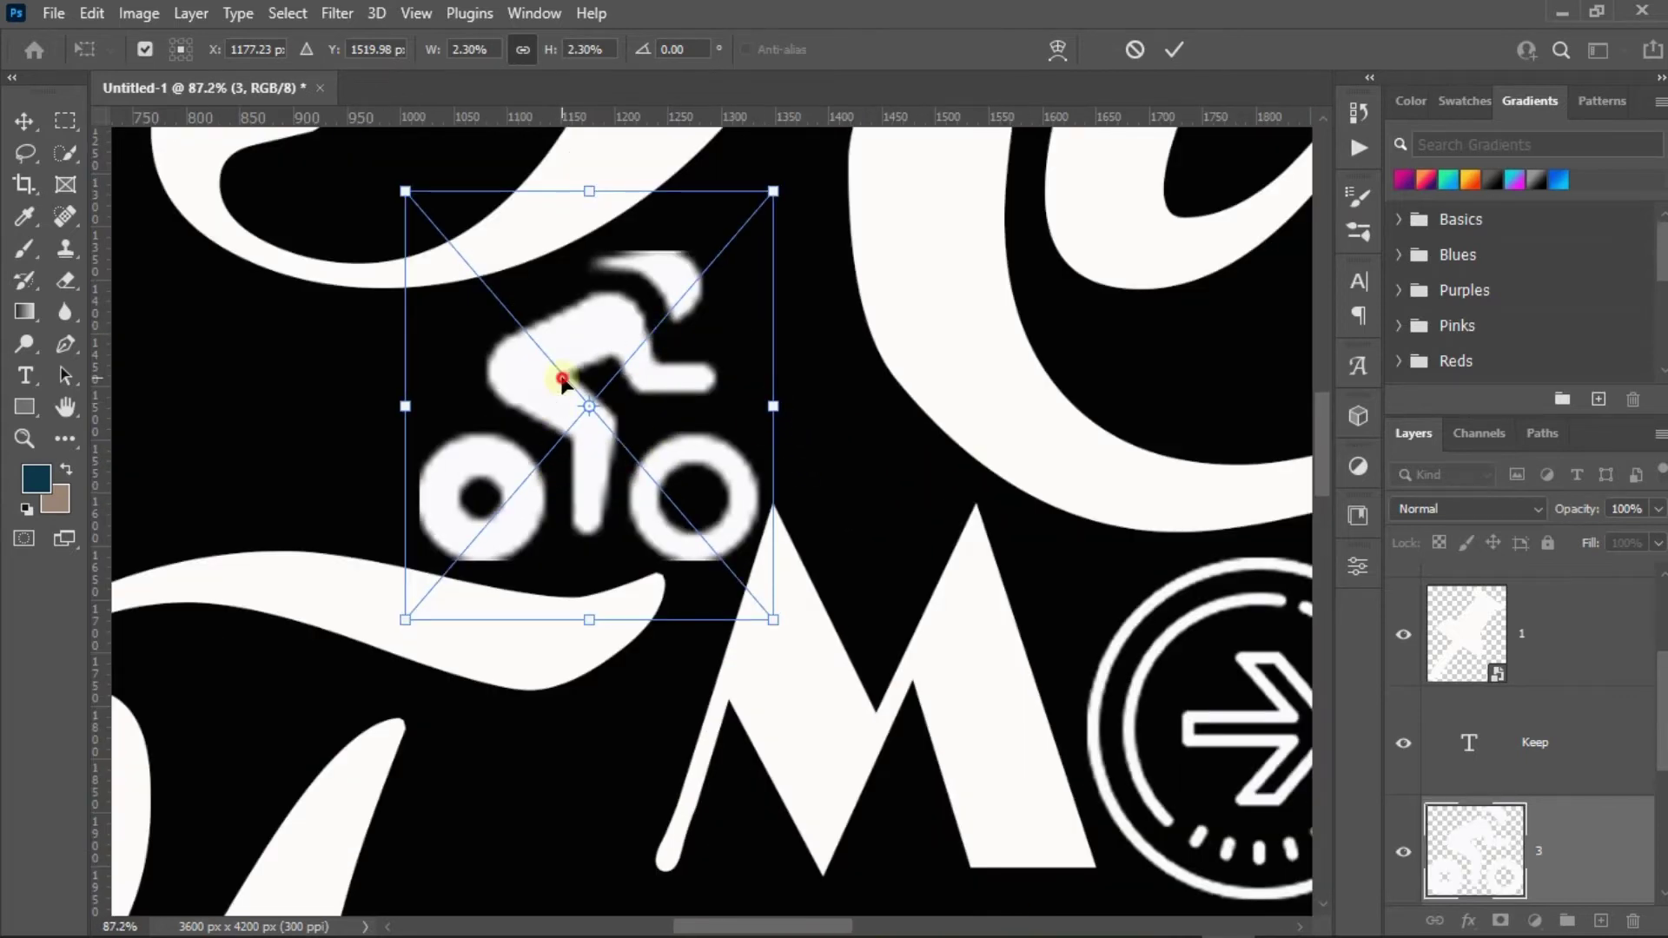
left_click_drag(562, 378, 550, 376)
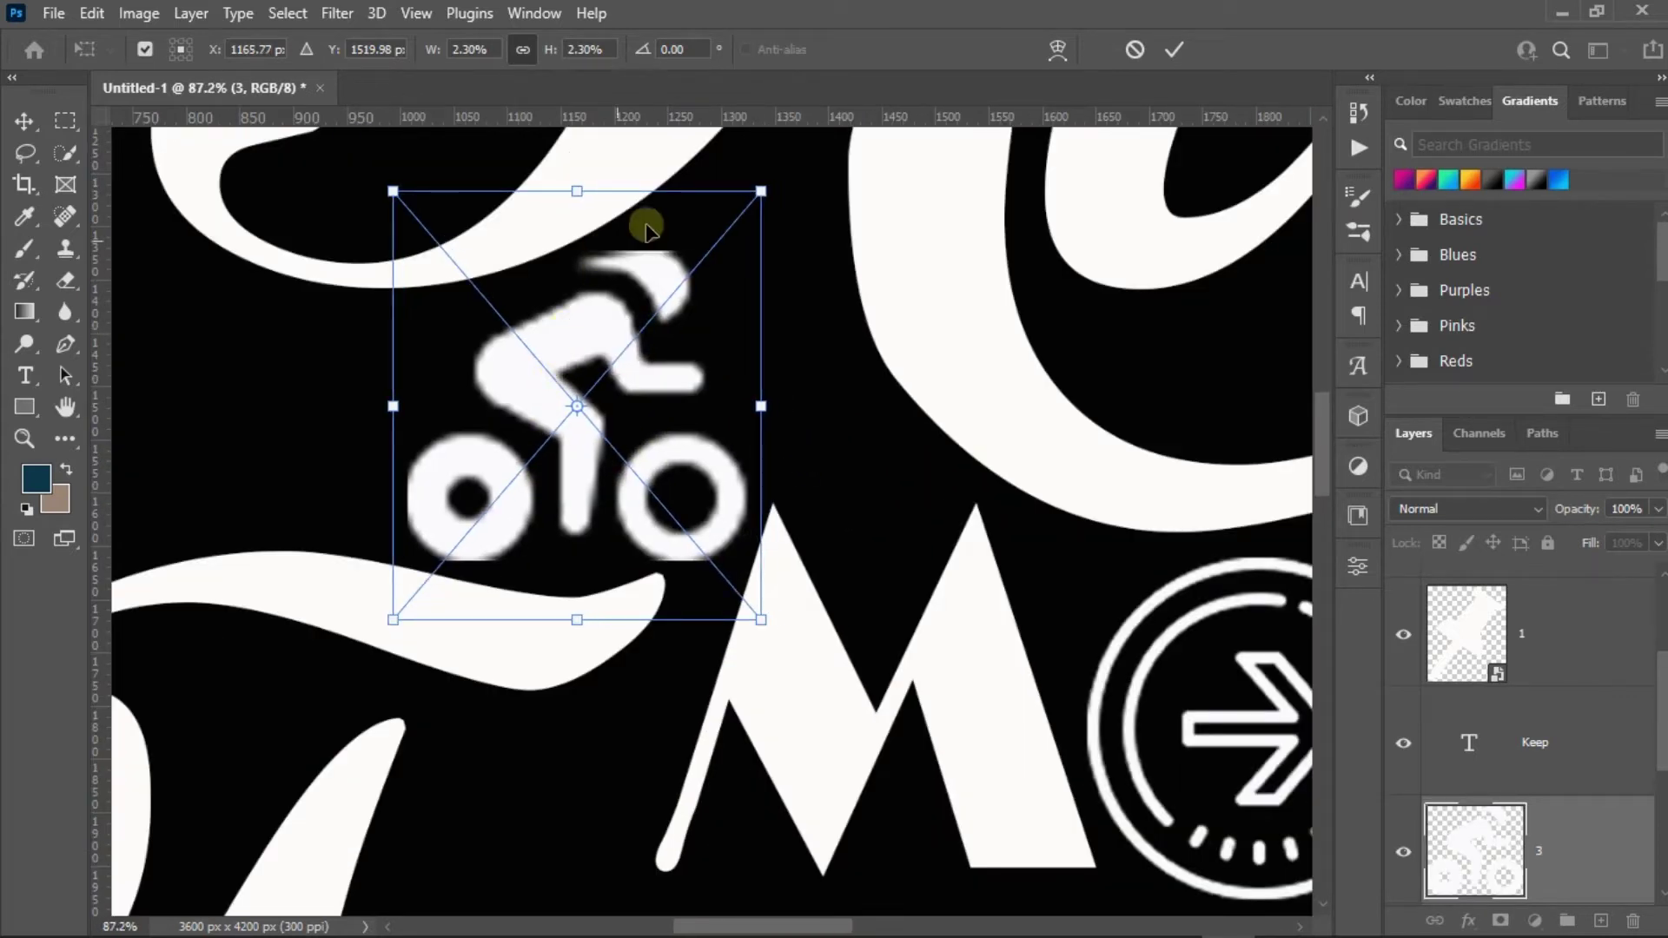
left_click_drag(762, 184, 782, 162)
left_click_drag(556, 365, 538, 370)
mouse_move(376, 172)
left_mouse_down()
mouse_move(392, 197)
mouse_move(382, 182)
left_mouse_up()
Rasterize the cyclist layer.
right_click(1569, 817)
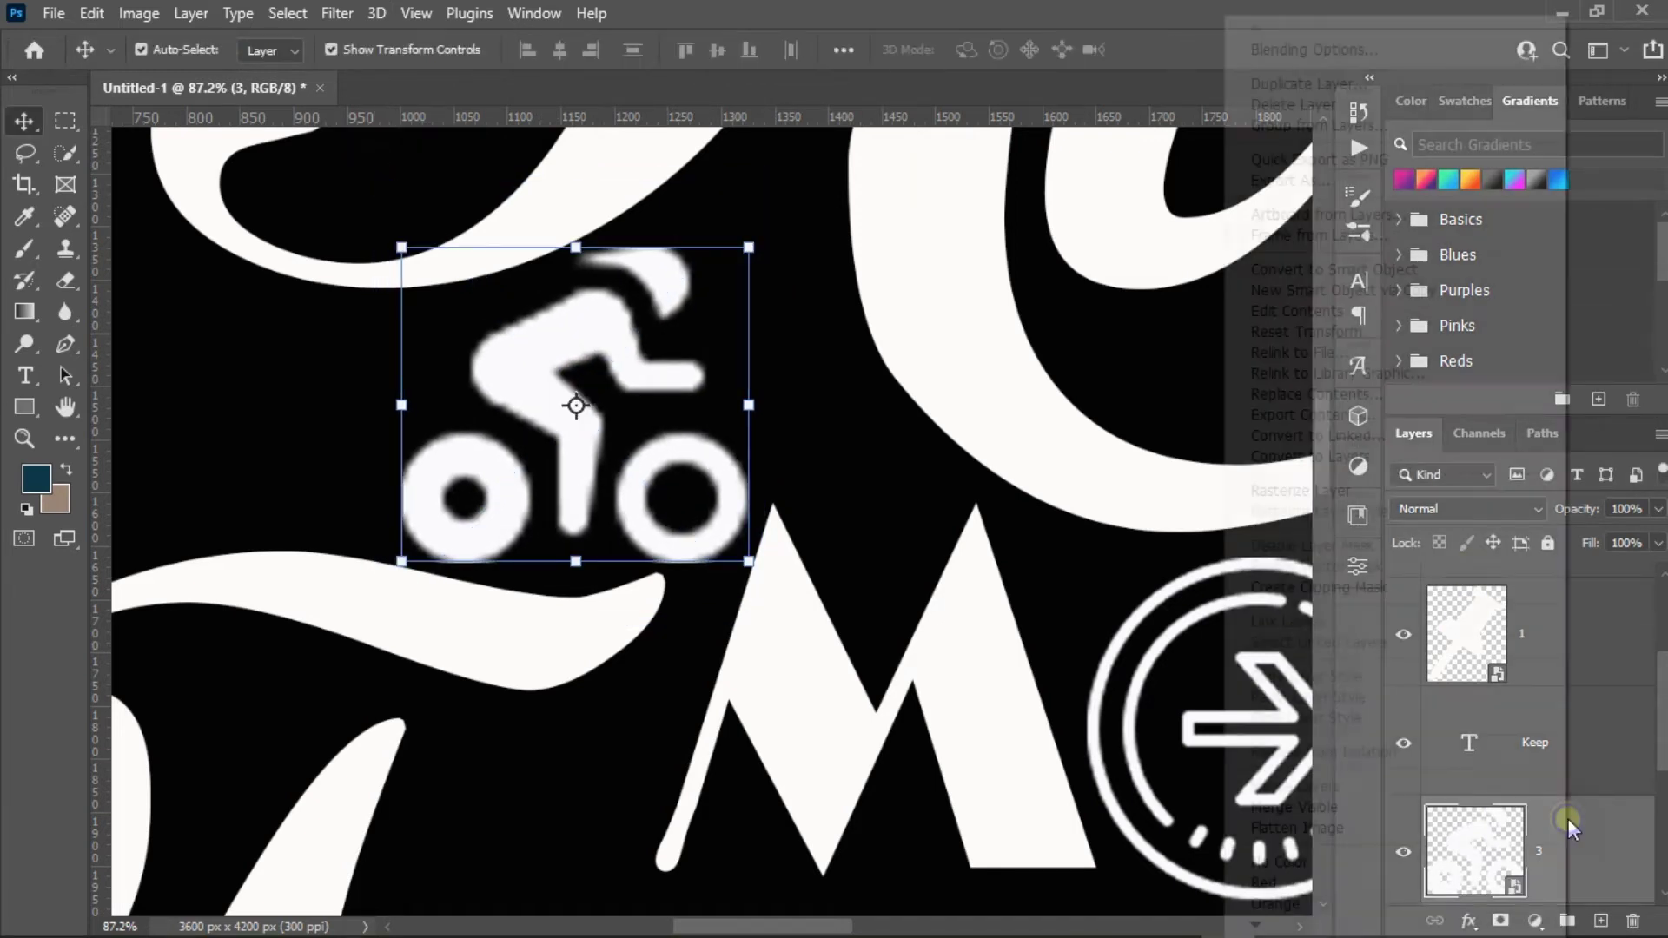
left_click(1251, 488)
left_click(863, 469)
Add the letter Y in Limelight below Forward.
scroll(864, 469, "down", 6)
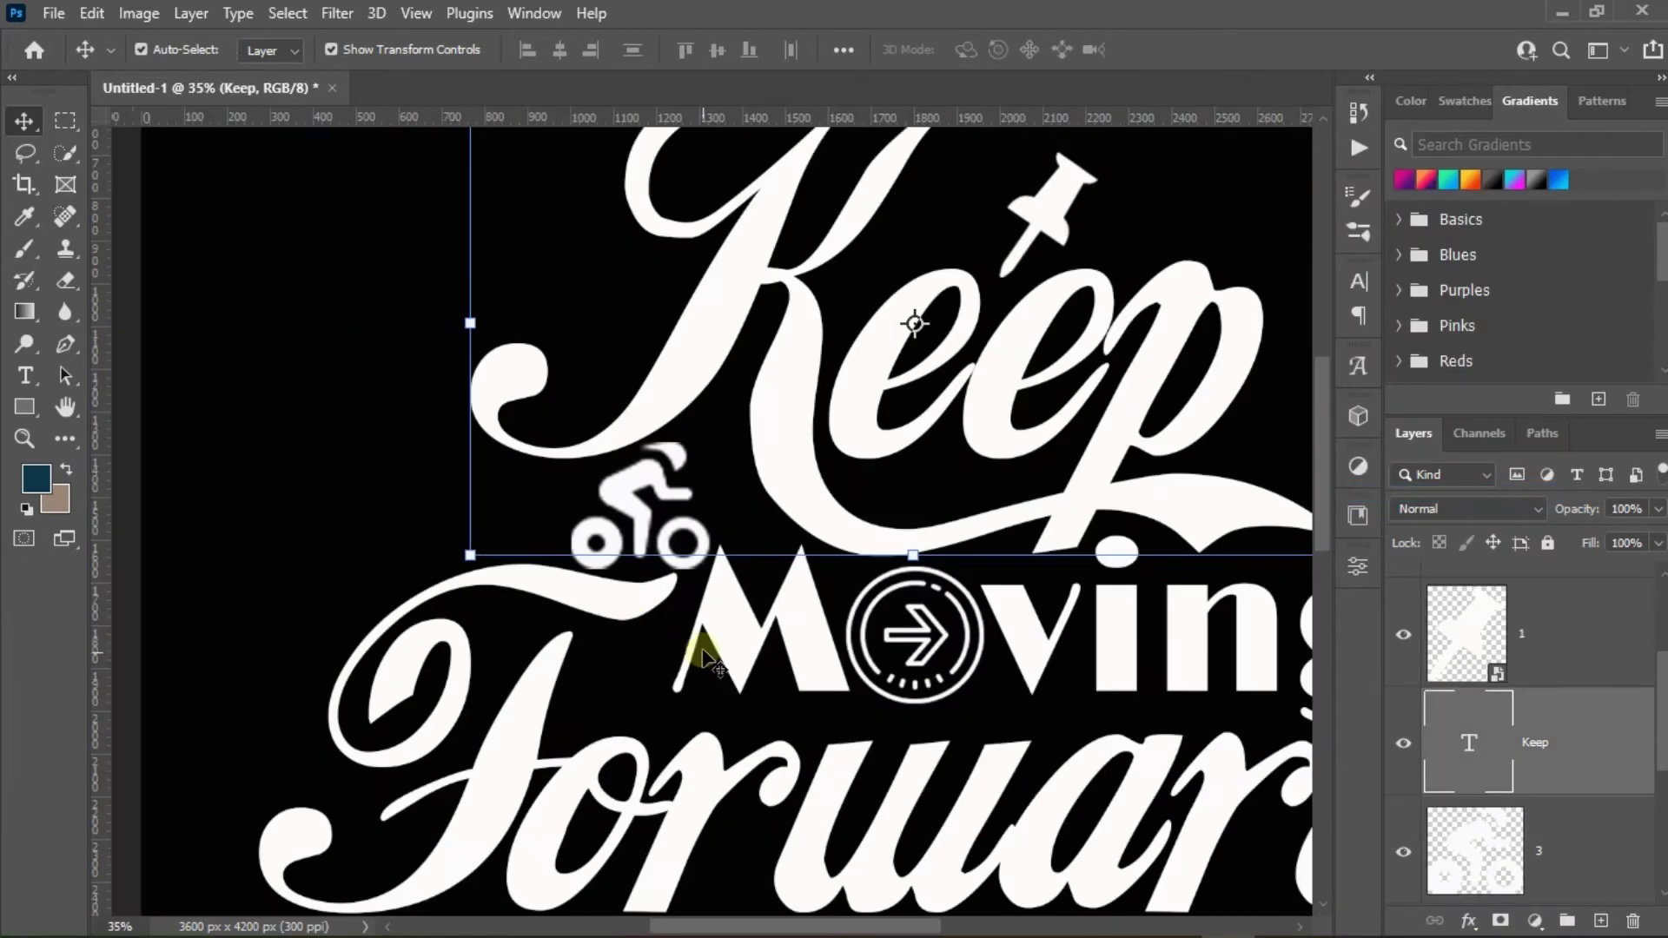
left_click(430, 869)
scroll(454, 749, "up", 2)
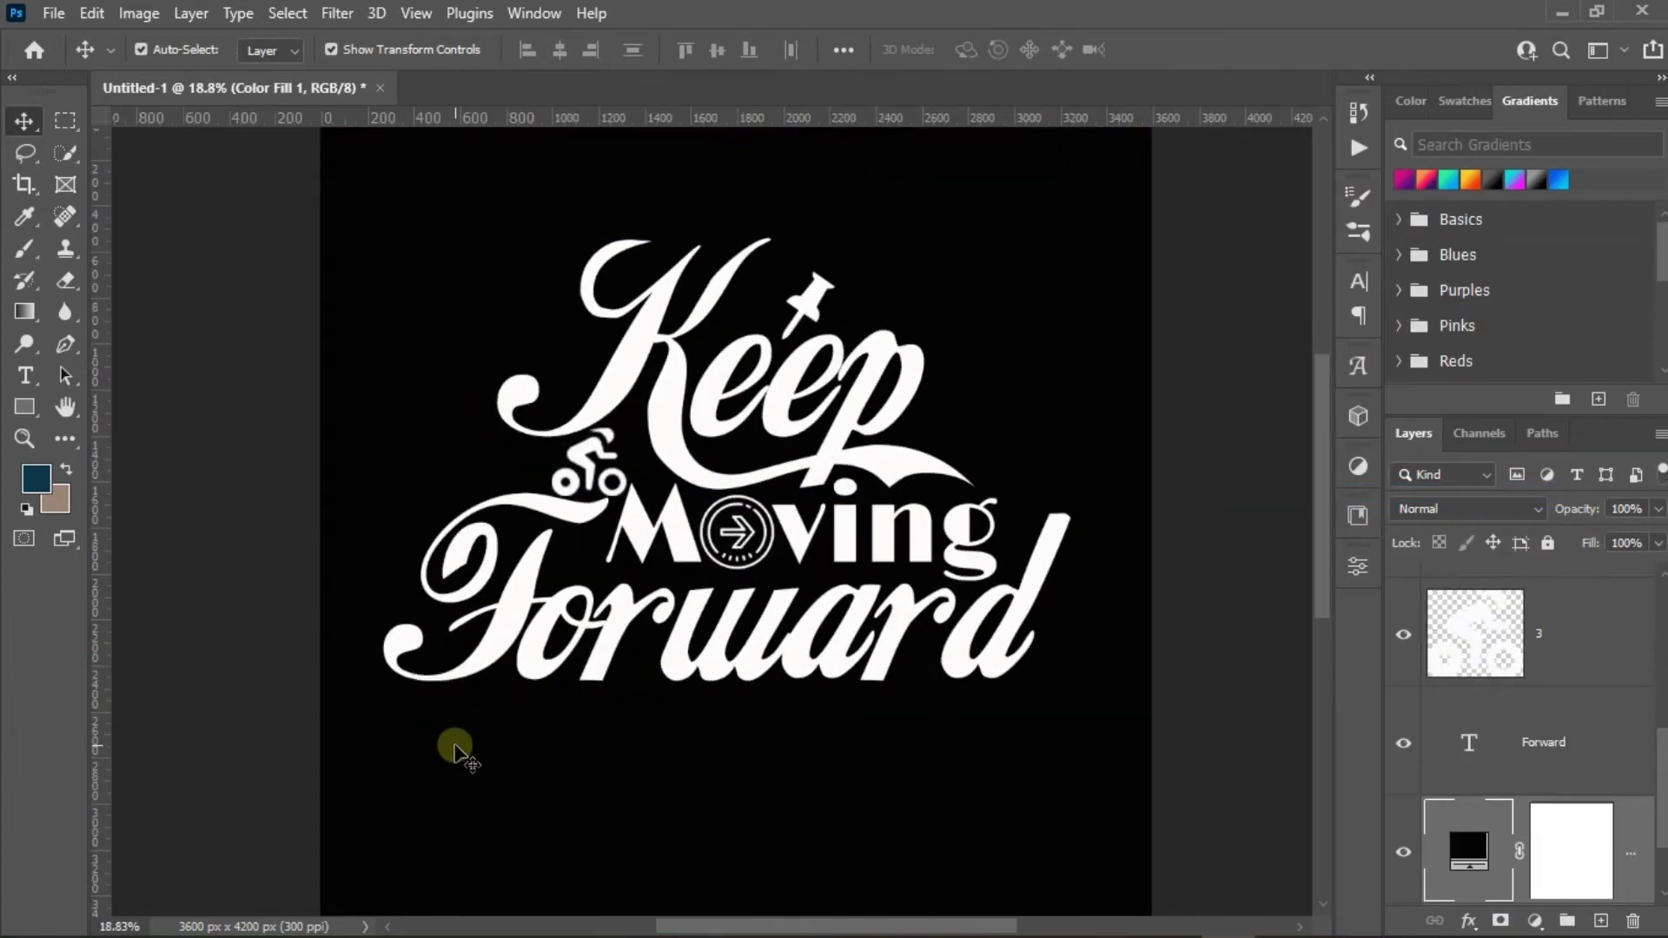
scroll(453, 739, "down", 1)
scroll(565, 634, "up", 1)
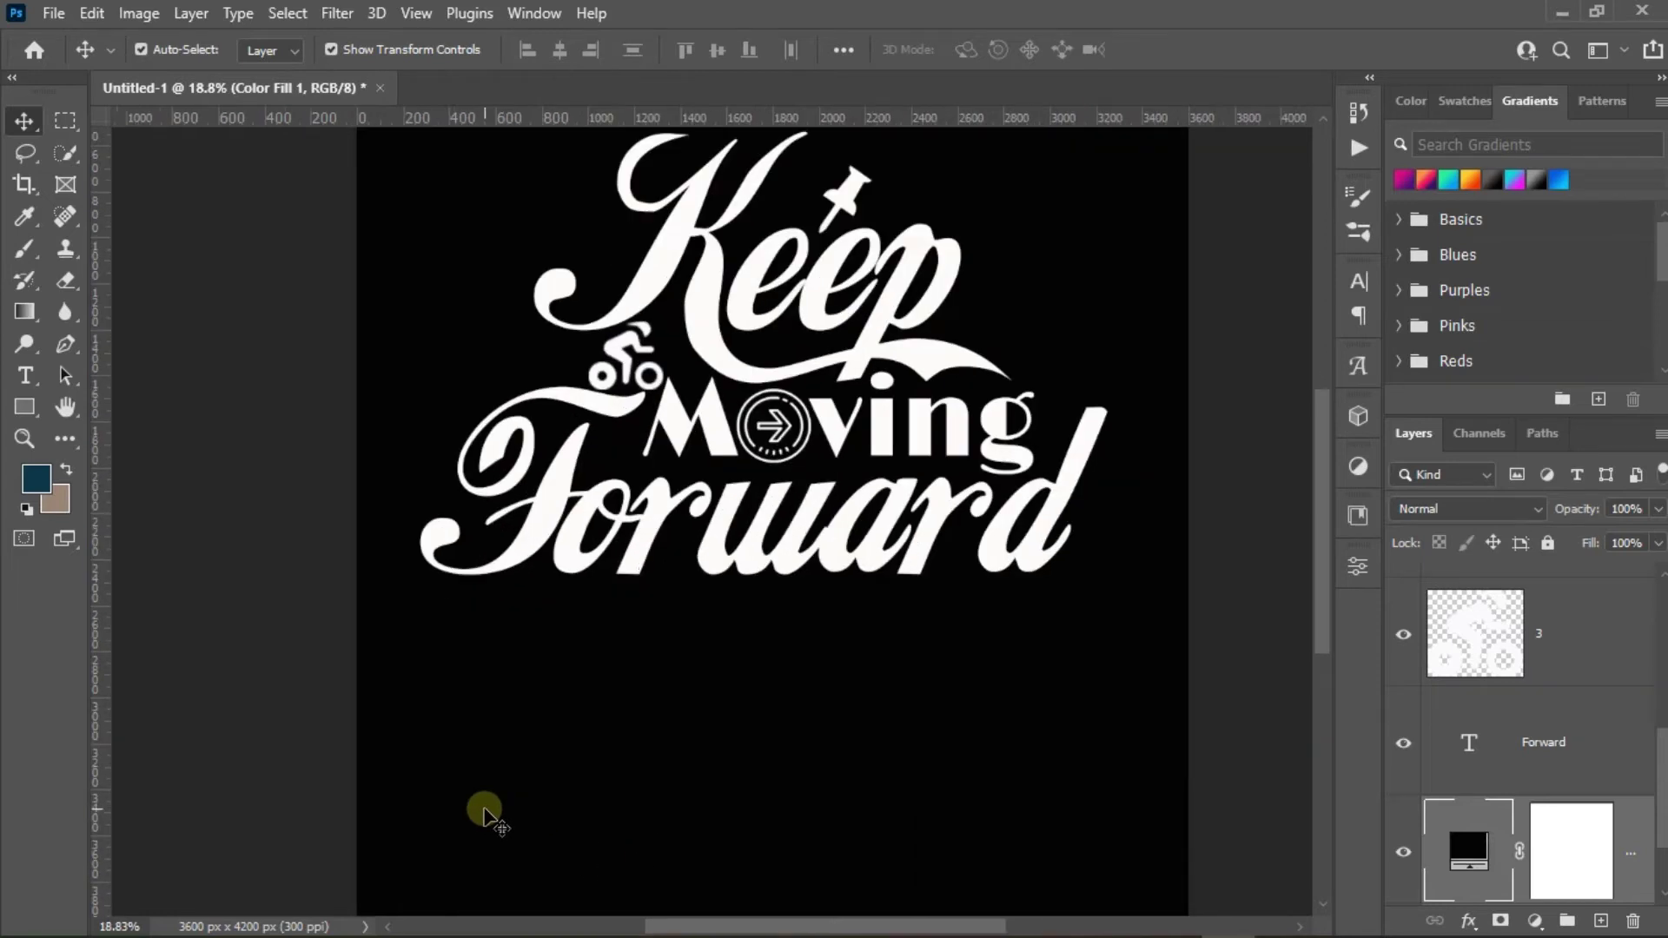
left_click(24, 375)
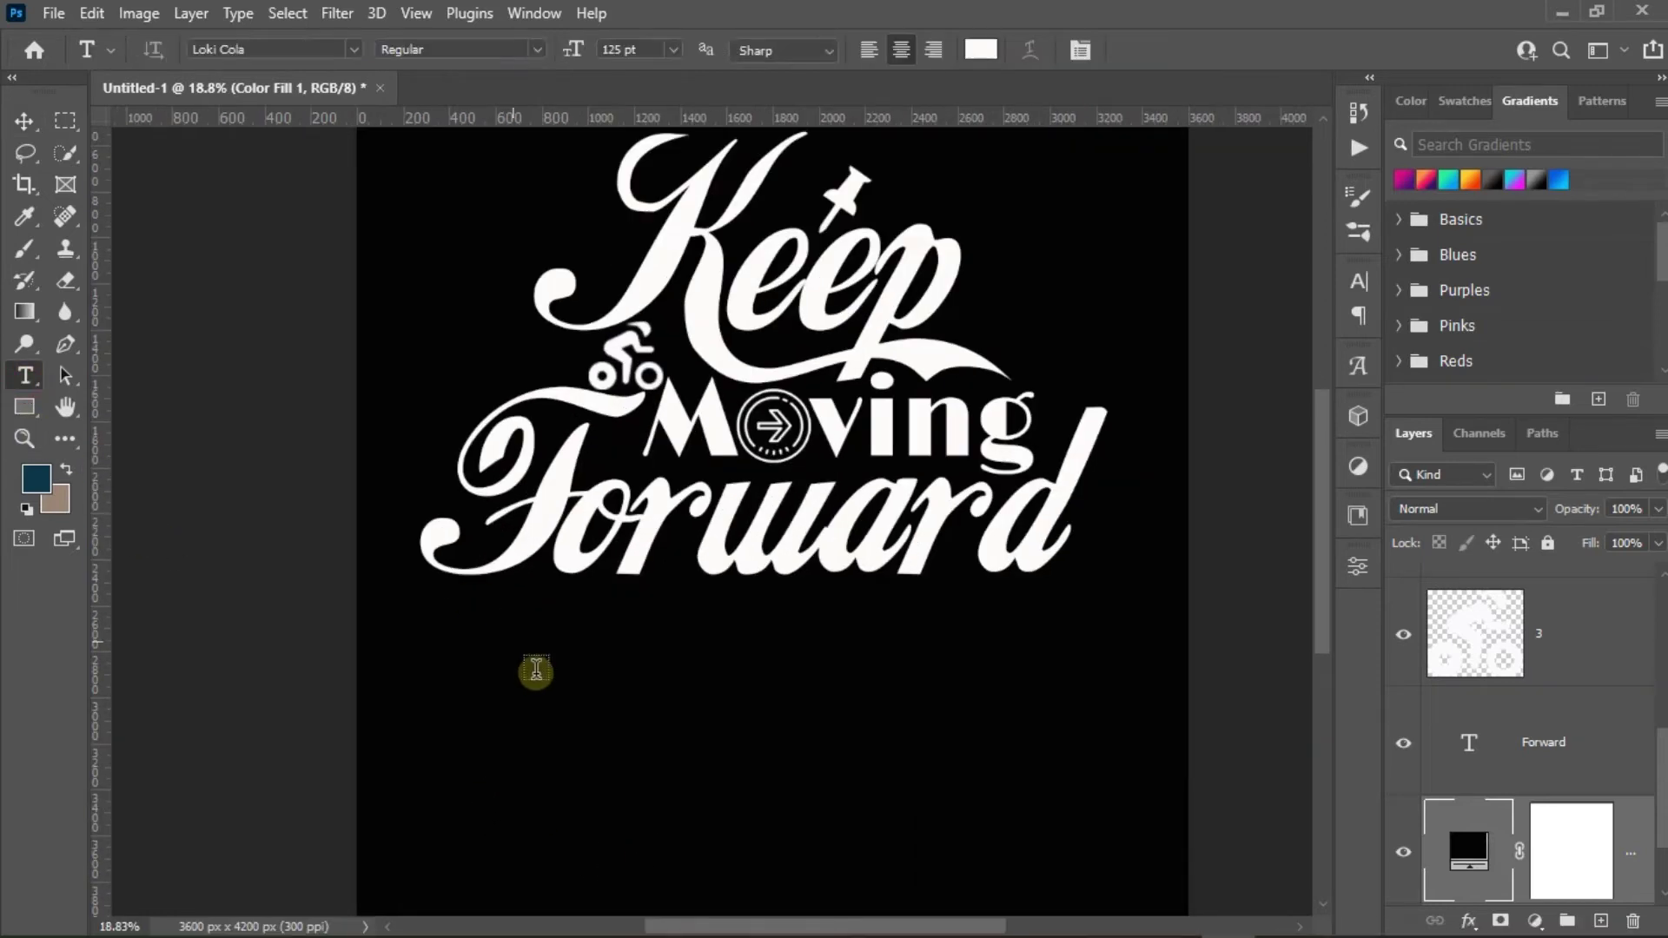
left_click(353, 49)
left_click(526, 150)
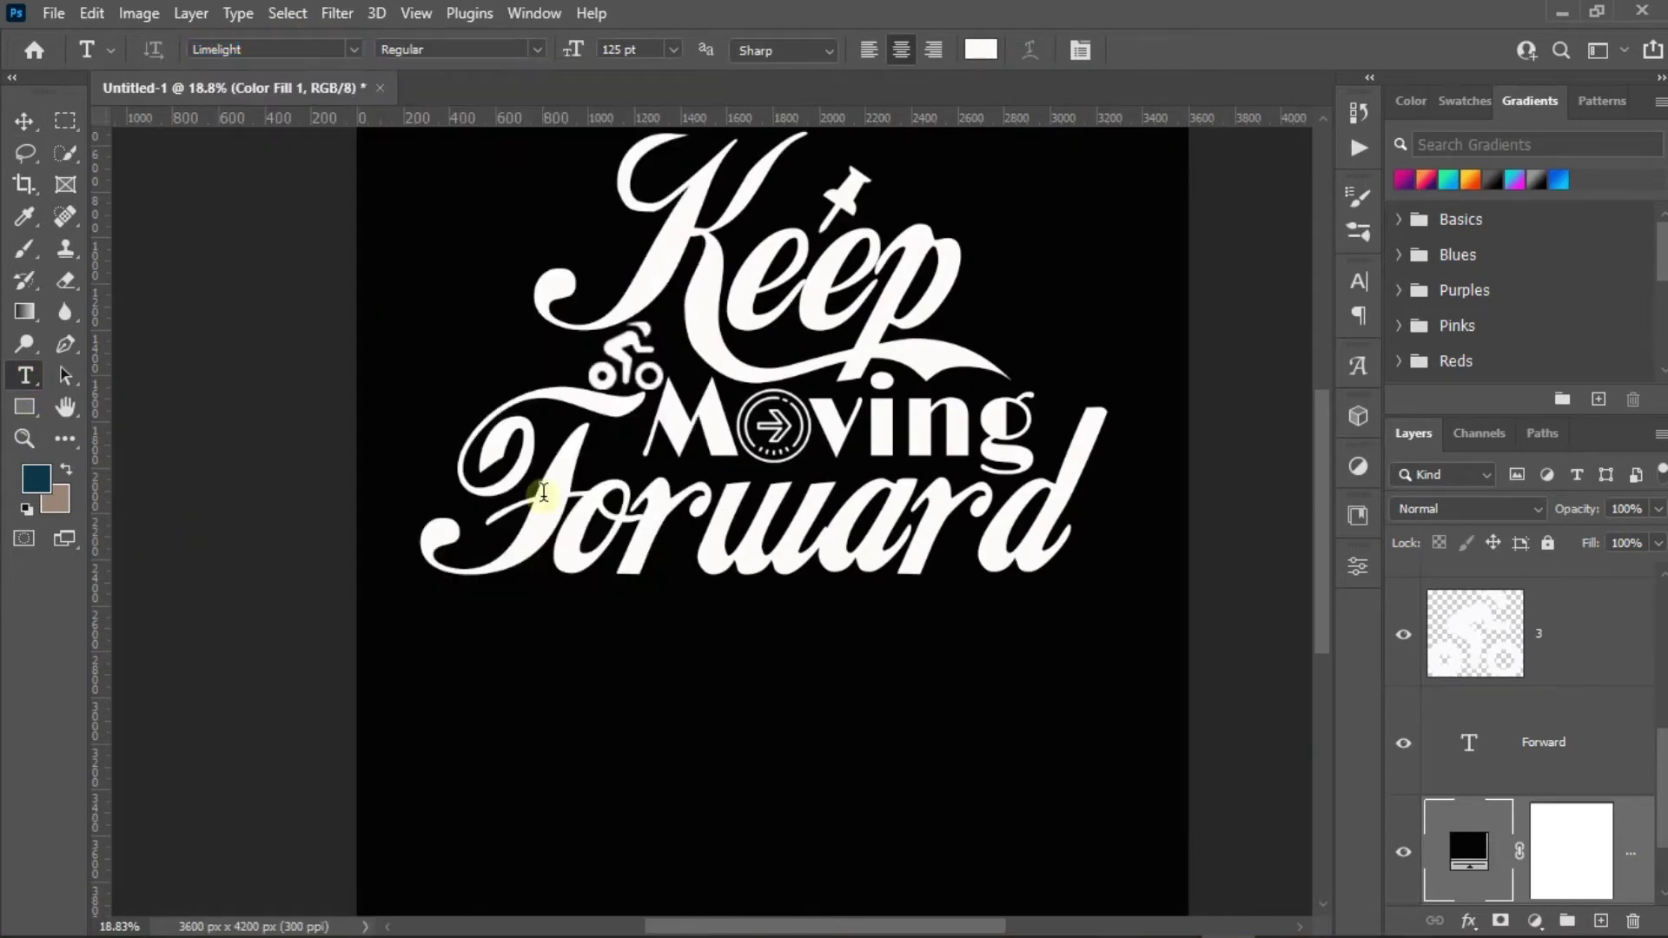
left_click(491, 669)
type("y")
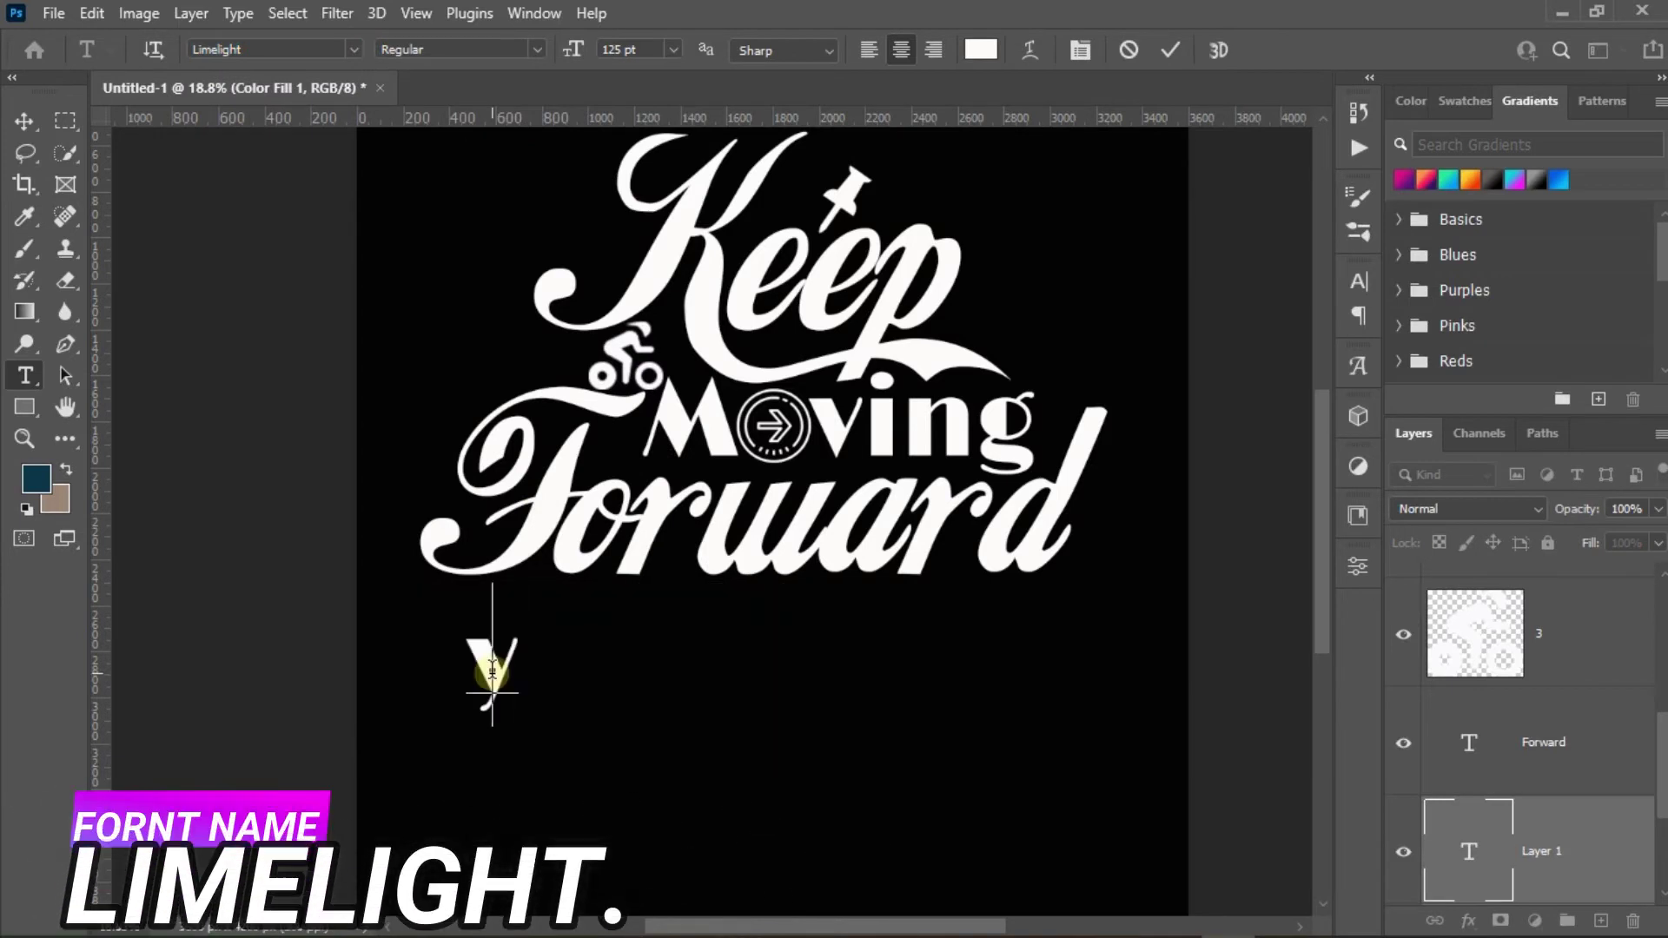
type("y")
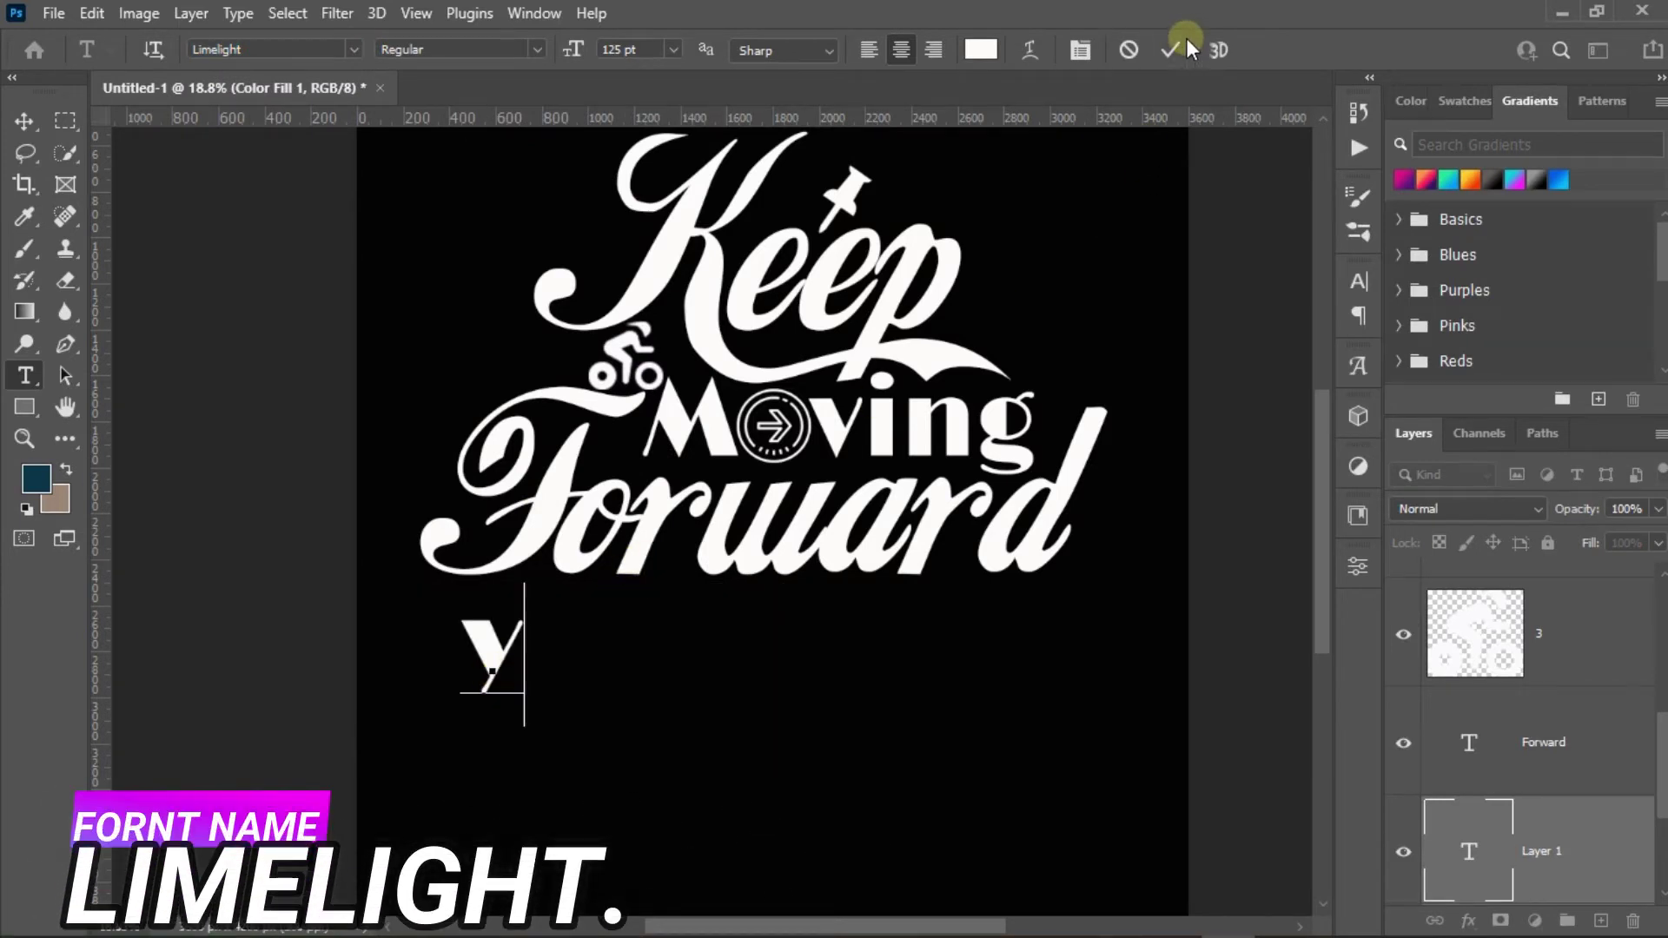
left_click(1187, 47)
Duplicate the Y to its right and change the copy to U.
left_click(24, 121)
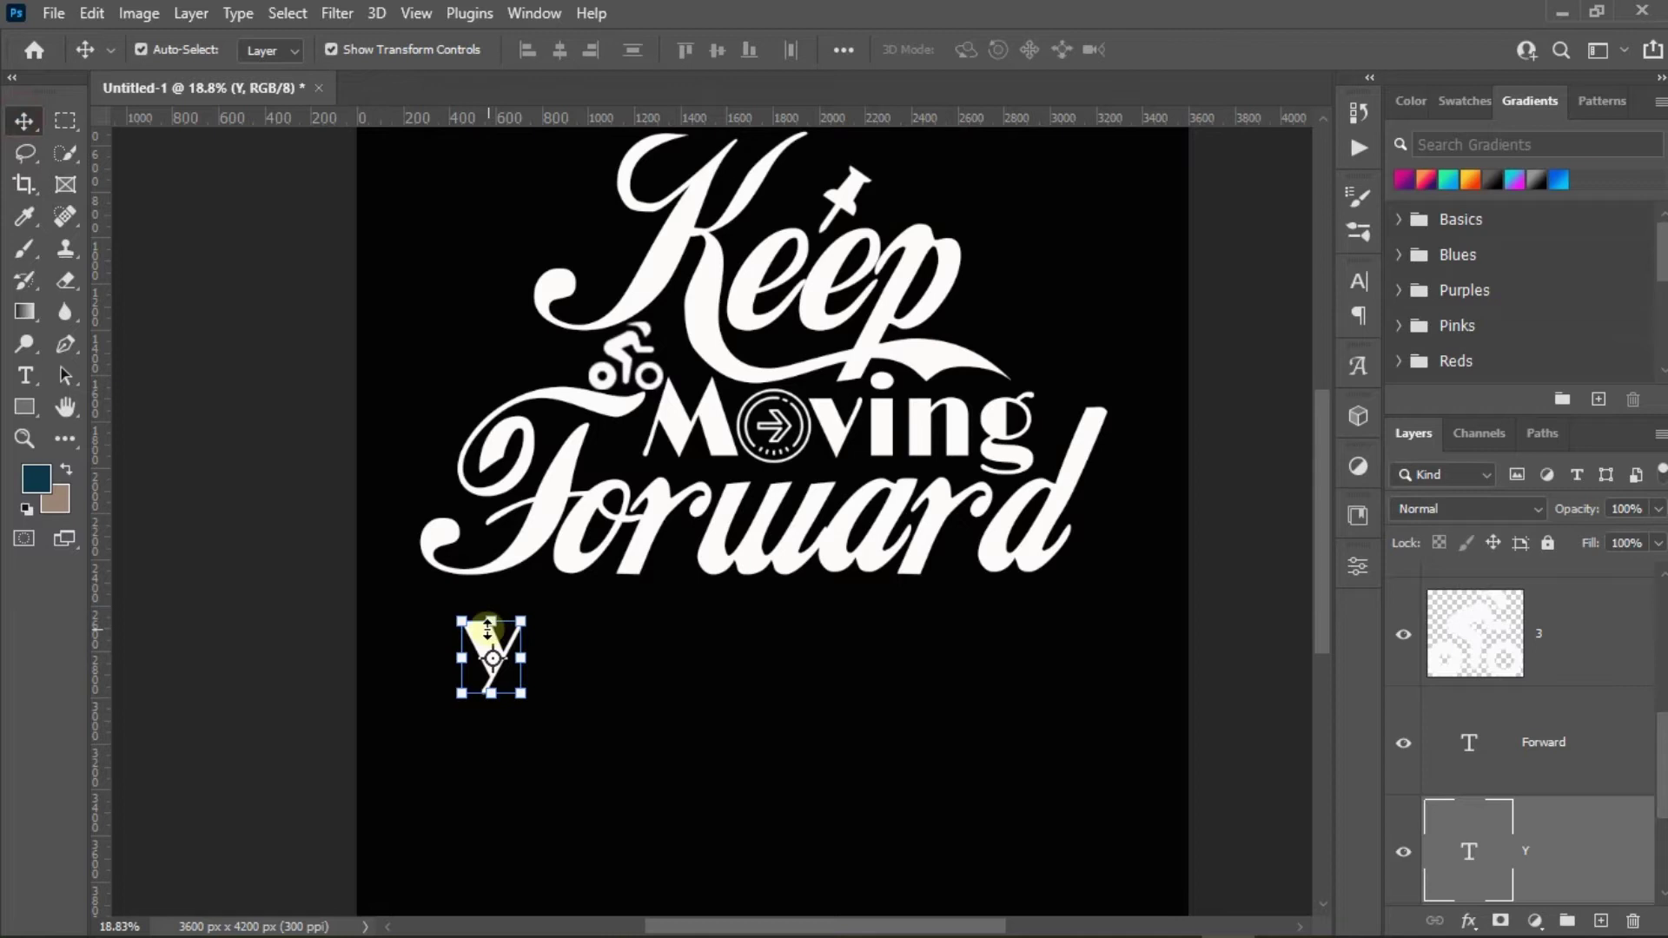
left_click_drag(479, 647, 583, 648)
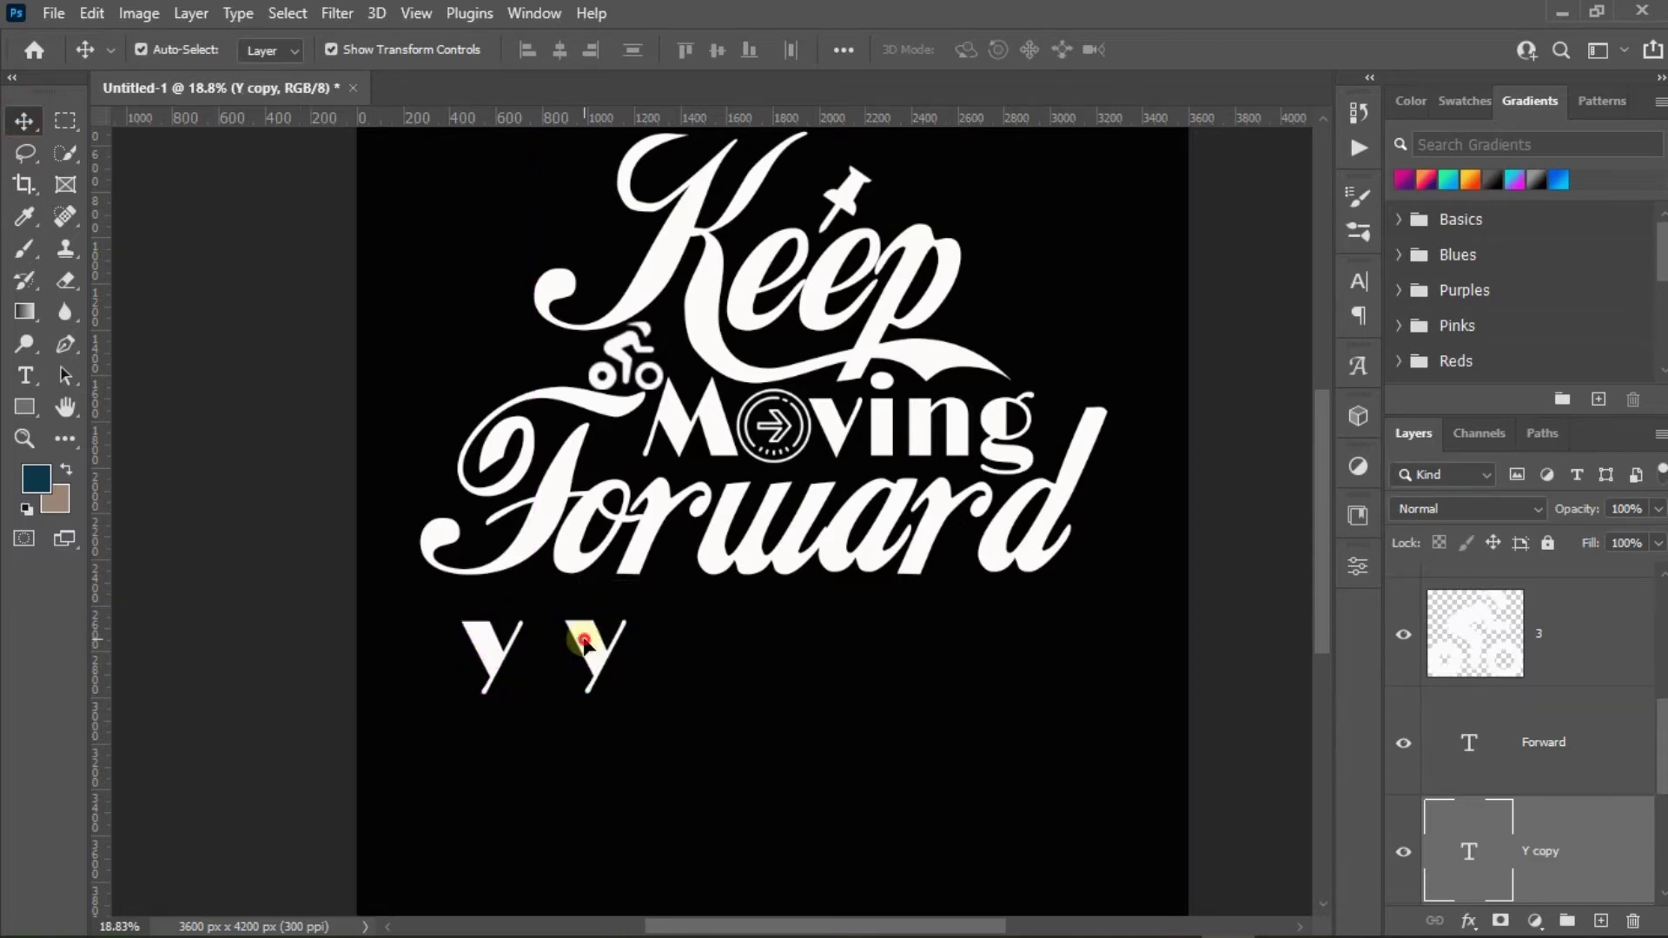
double_click(583, 635)
type("u")
key("BackSpace")
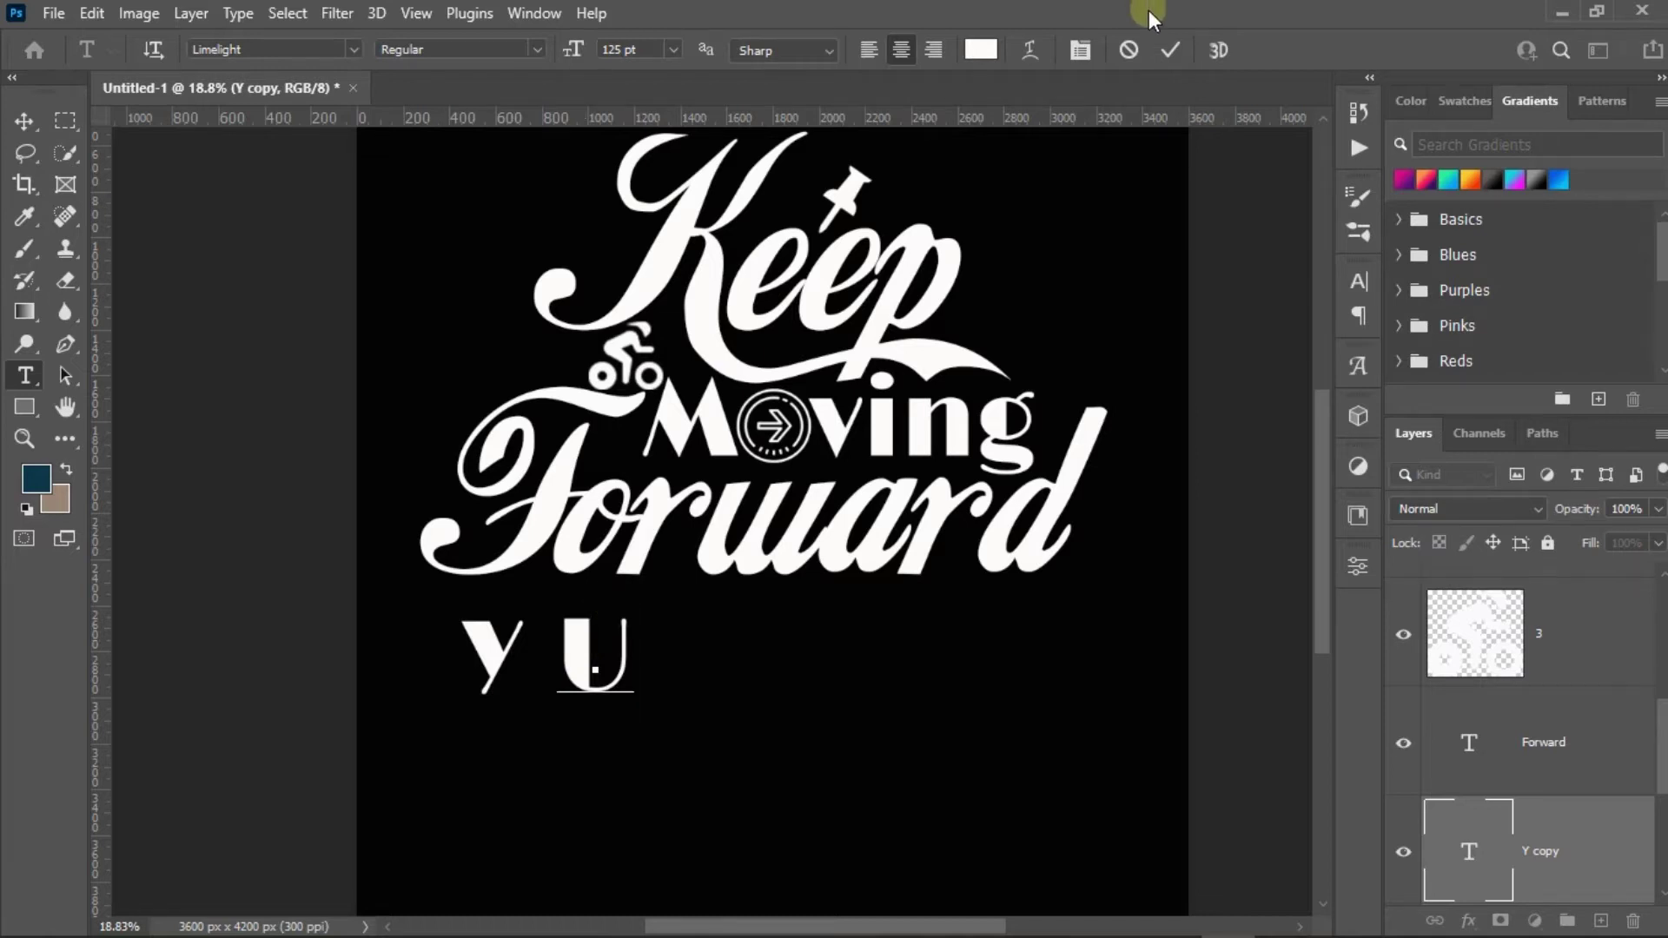
left_click(1169, 50)
key("v")
Enlarge the Y and shift it slightly up-left.
left_click(487, 660)
key("ctrl+t")
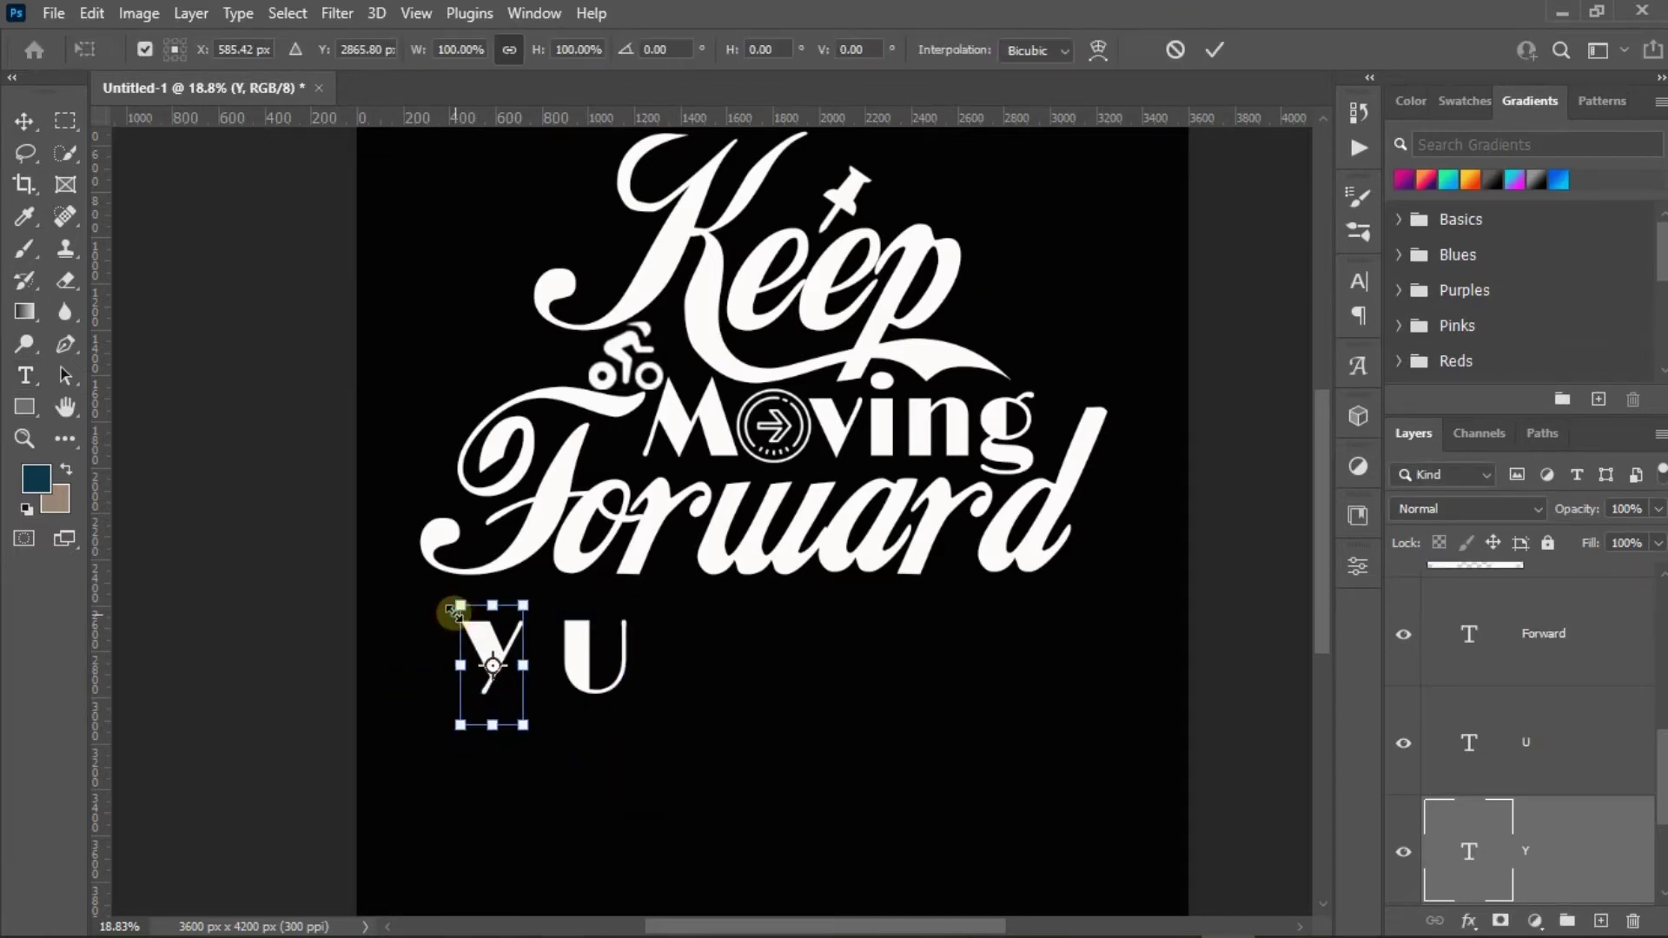
left_click_drag(461, 593, 443, 572)
left_click_drag(513, 728, 556, 770)
left_click_drag(484, 655, 470, 640)
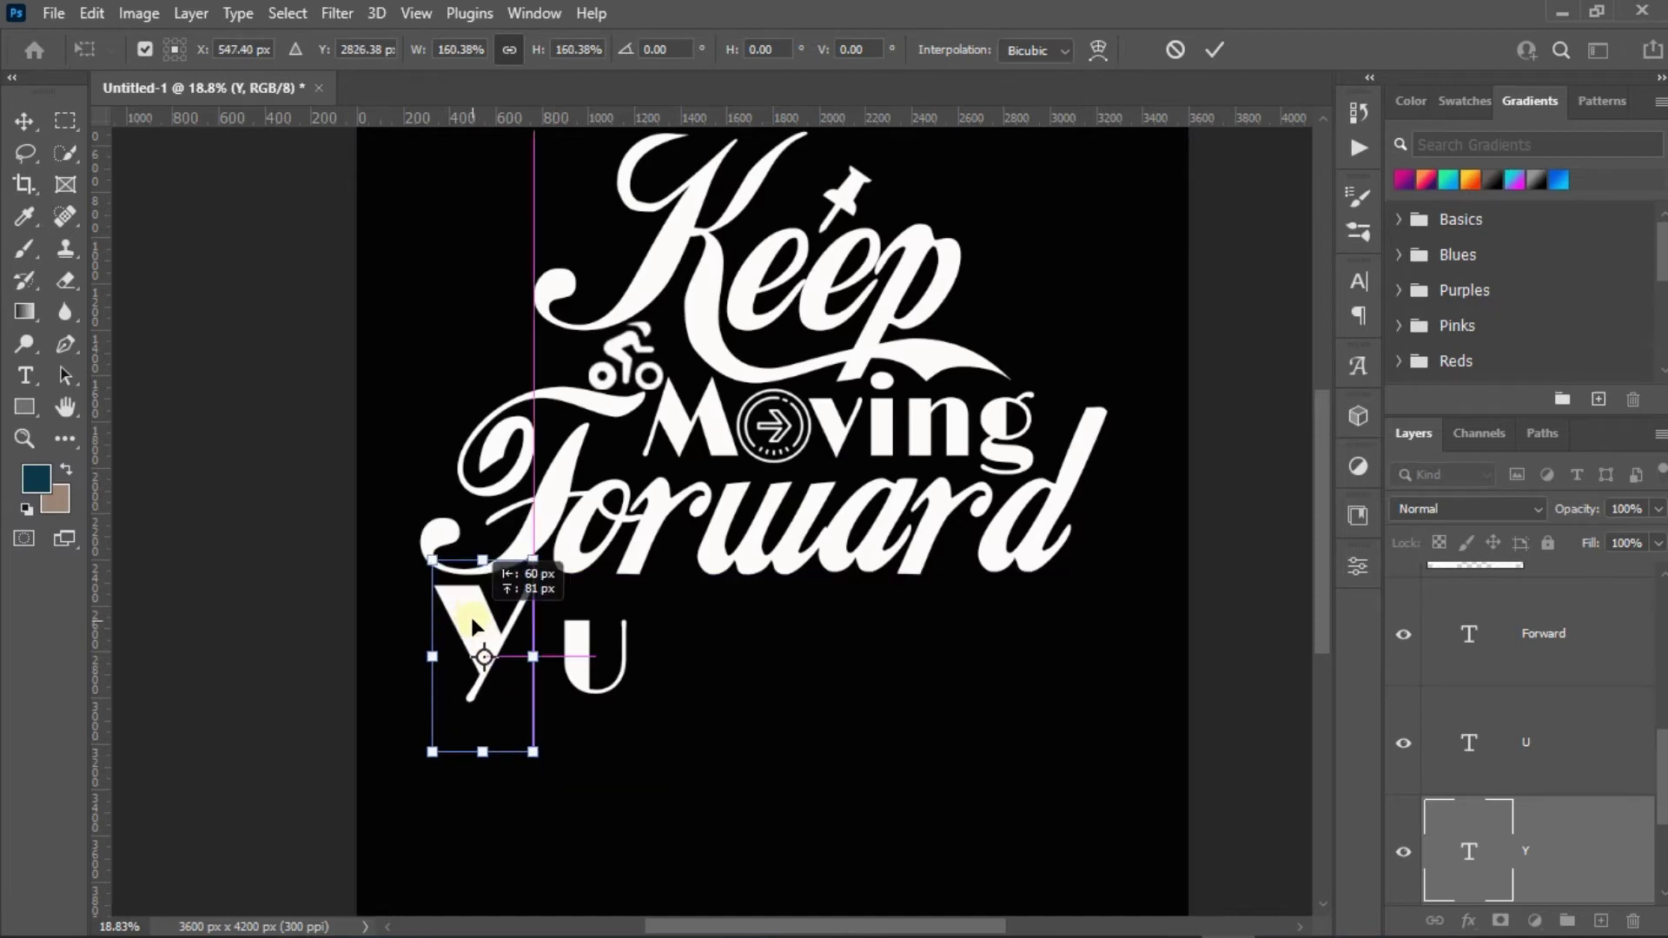
left_click(1213, 52)
Enlarge the U and align it beside the Y.
left_click(590, 661)
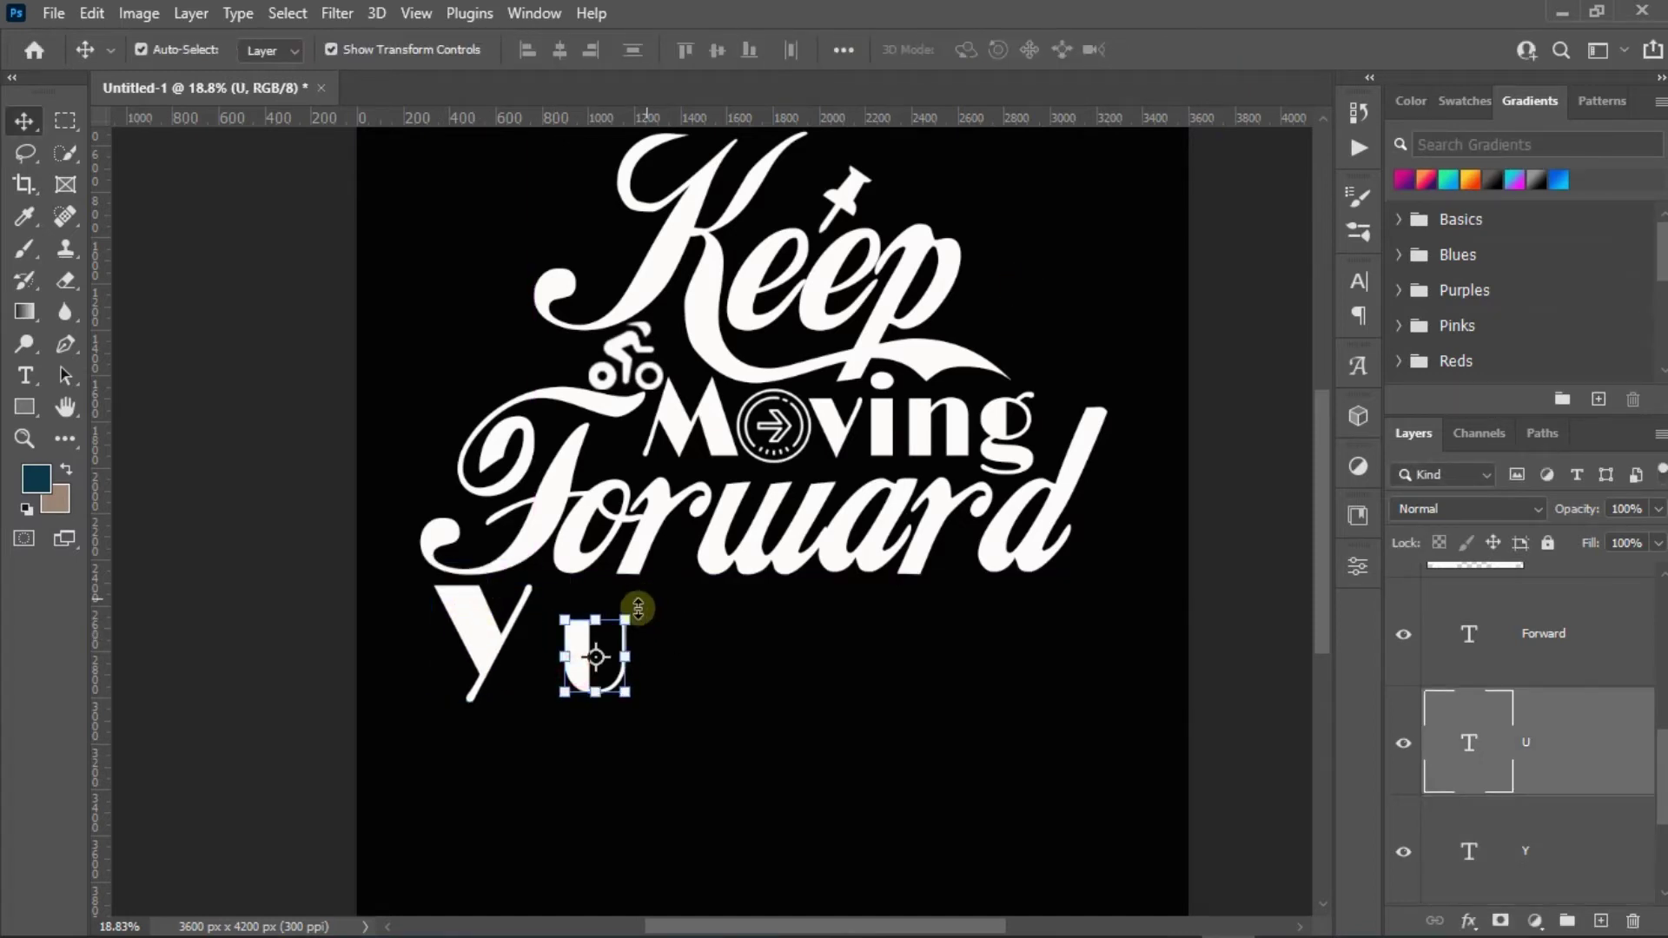
key("ctrl+t")
left_click_drag(673, 556, 677, 549)
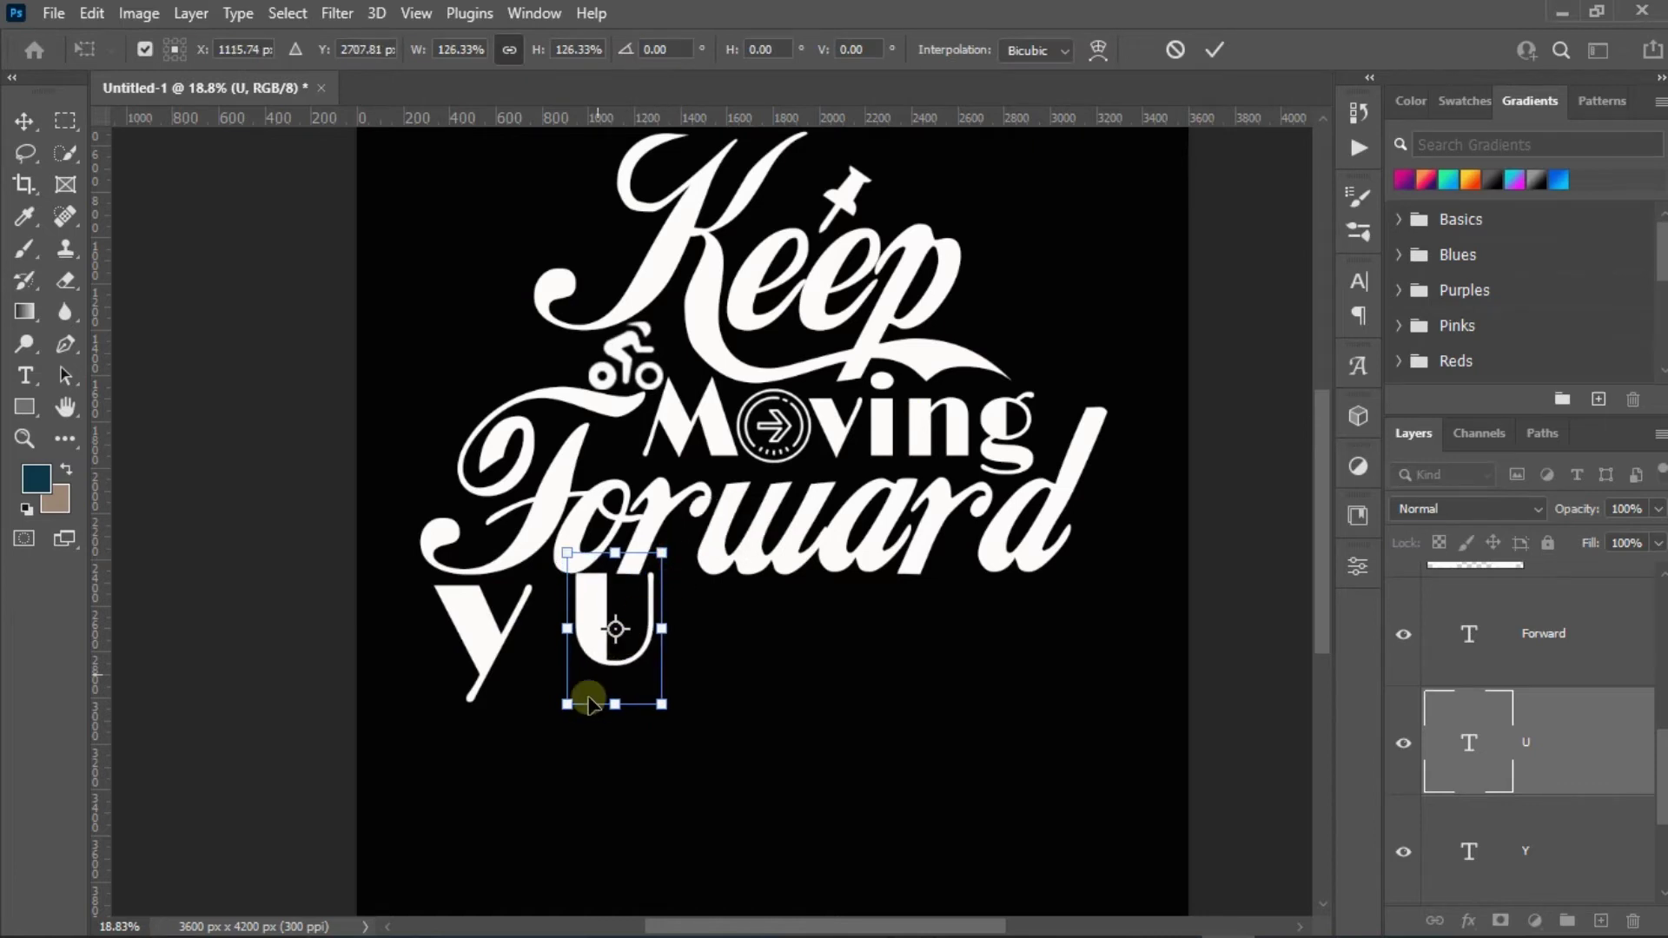
left_click_drag(569, 715, 554, 739)
left_click_drag(574, 628, 594, 650)
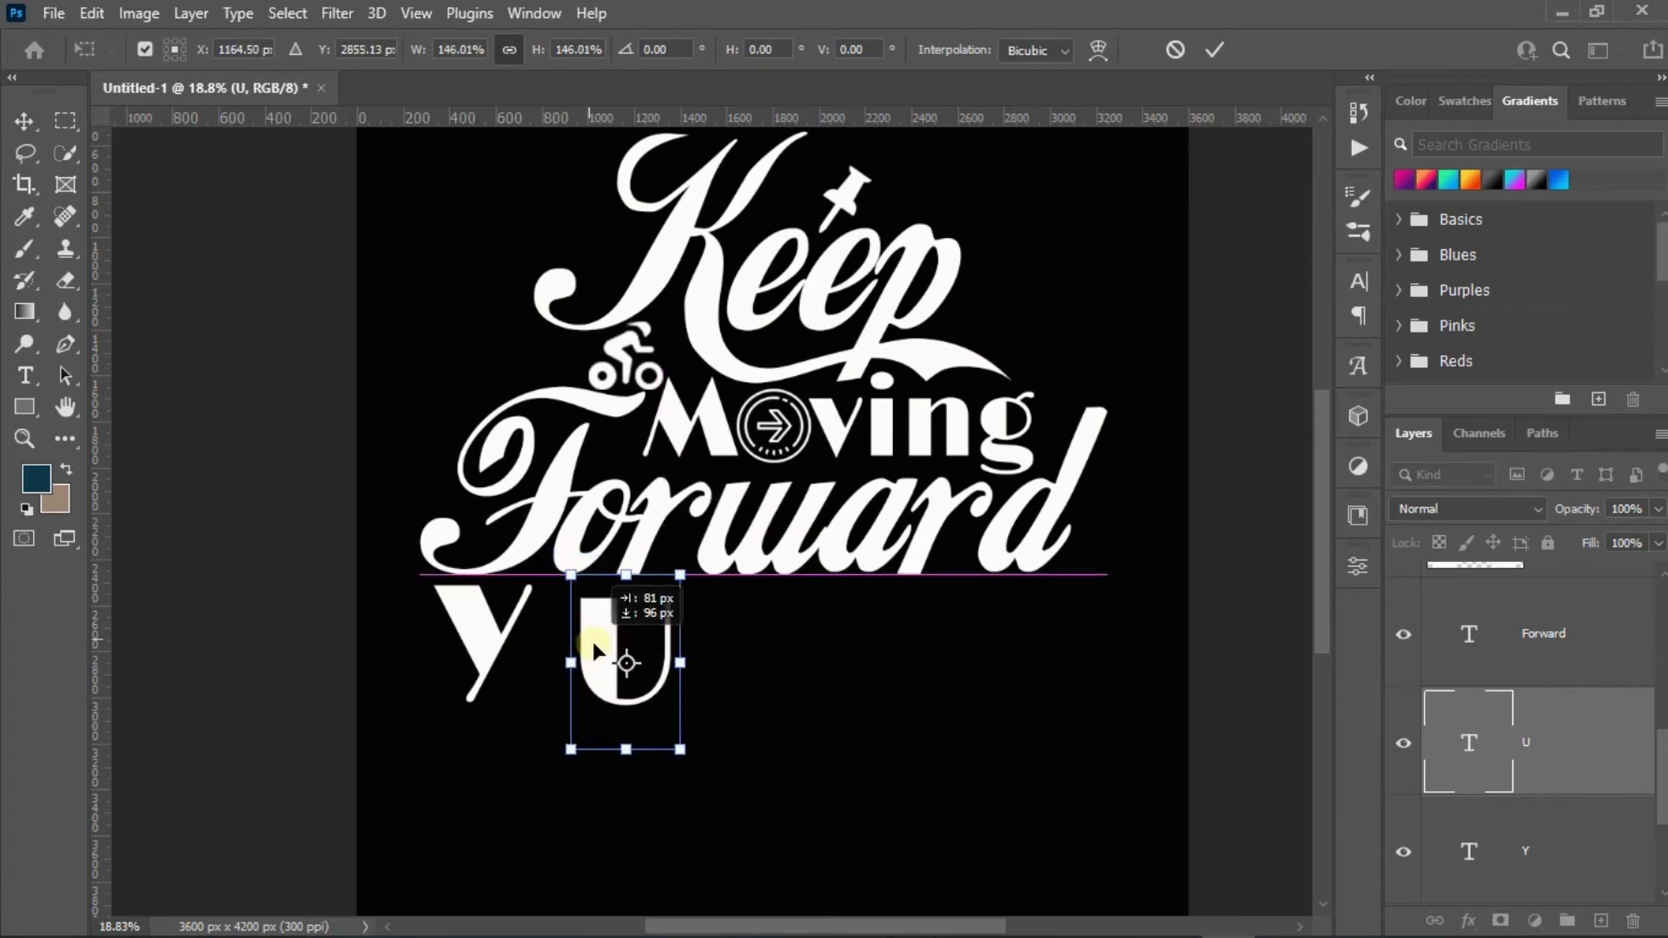
left_click_drag(681, 575, 700, 566)
mouse_move(633, 652)
left_mouse_down()
mouse_move(659, 650)
mouse_move(649, 608)
mouse_move(655, 624)
left_mouse_up()
scroll(649, 614, "up", 2)
Finish the U, then bring in the sunglasses emoji and shrink it to letter size.
scroll(649, 611, "up", 1)
left_click(869, 764)
left_click(1117, 914)
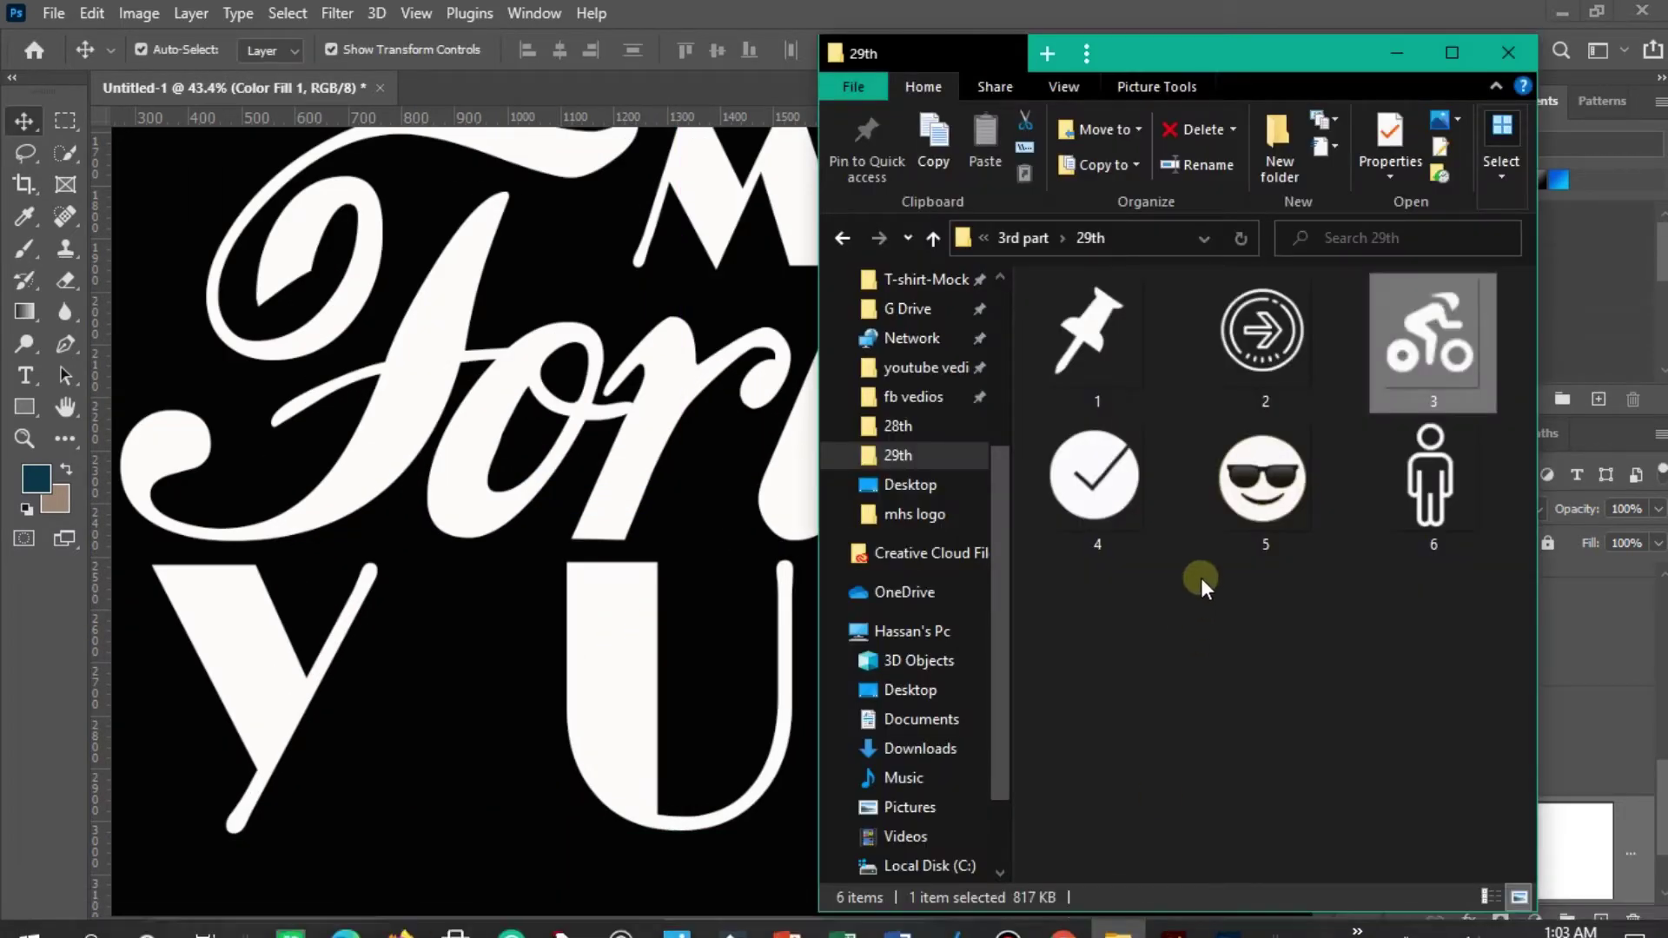
left_click_drag(1266, 484, 567, 669)
scroll(756, 643, "down", 4)
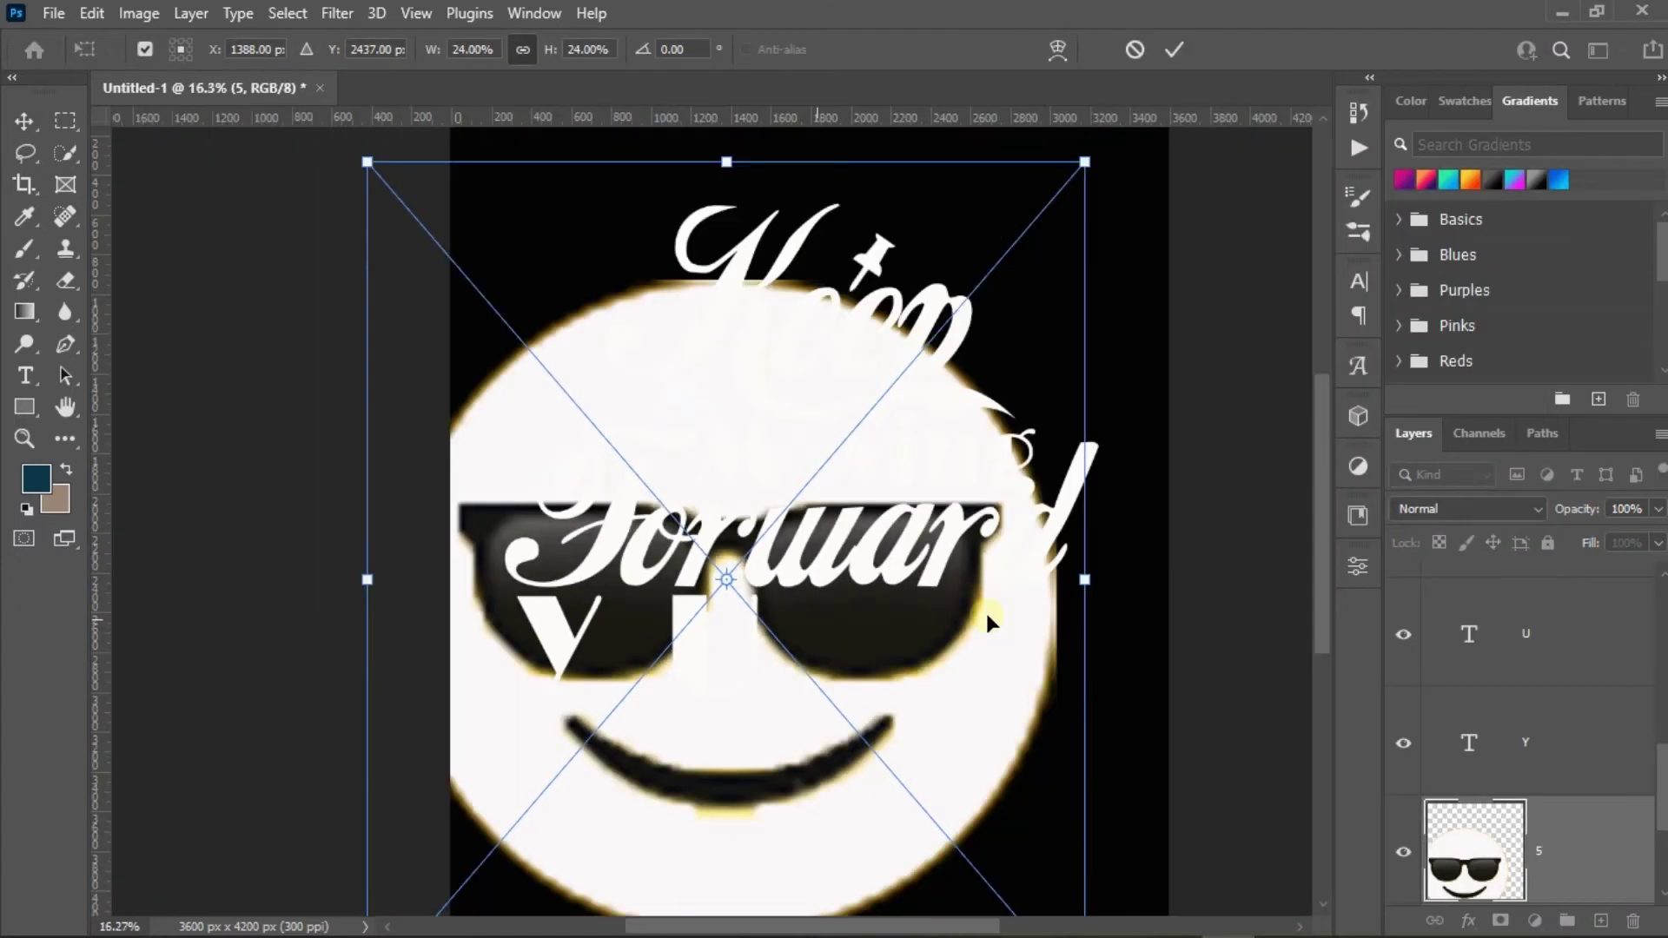
mouse_move(1092, 584)
left_mouse_down()
mouse_move(745, 587)
mouse_move(632, 644)
left_mouse_up()
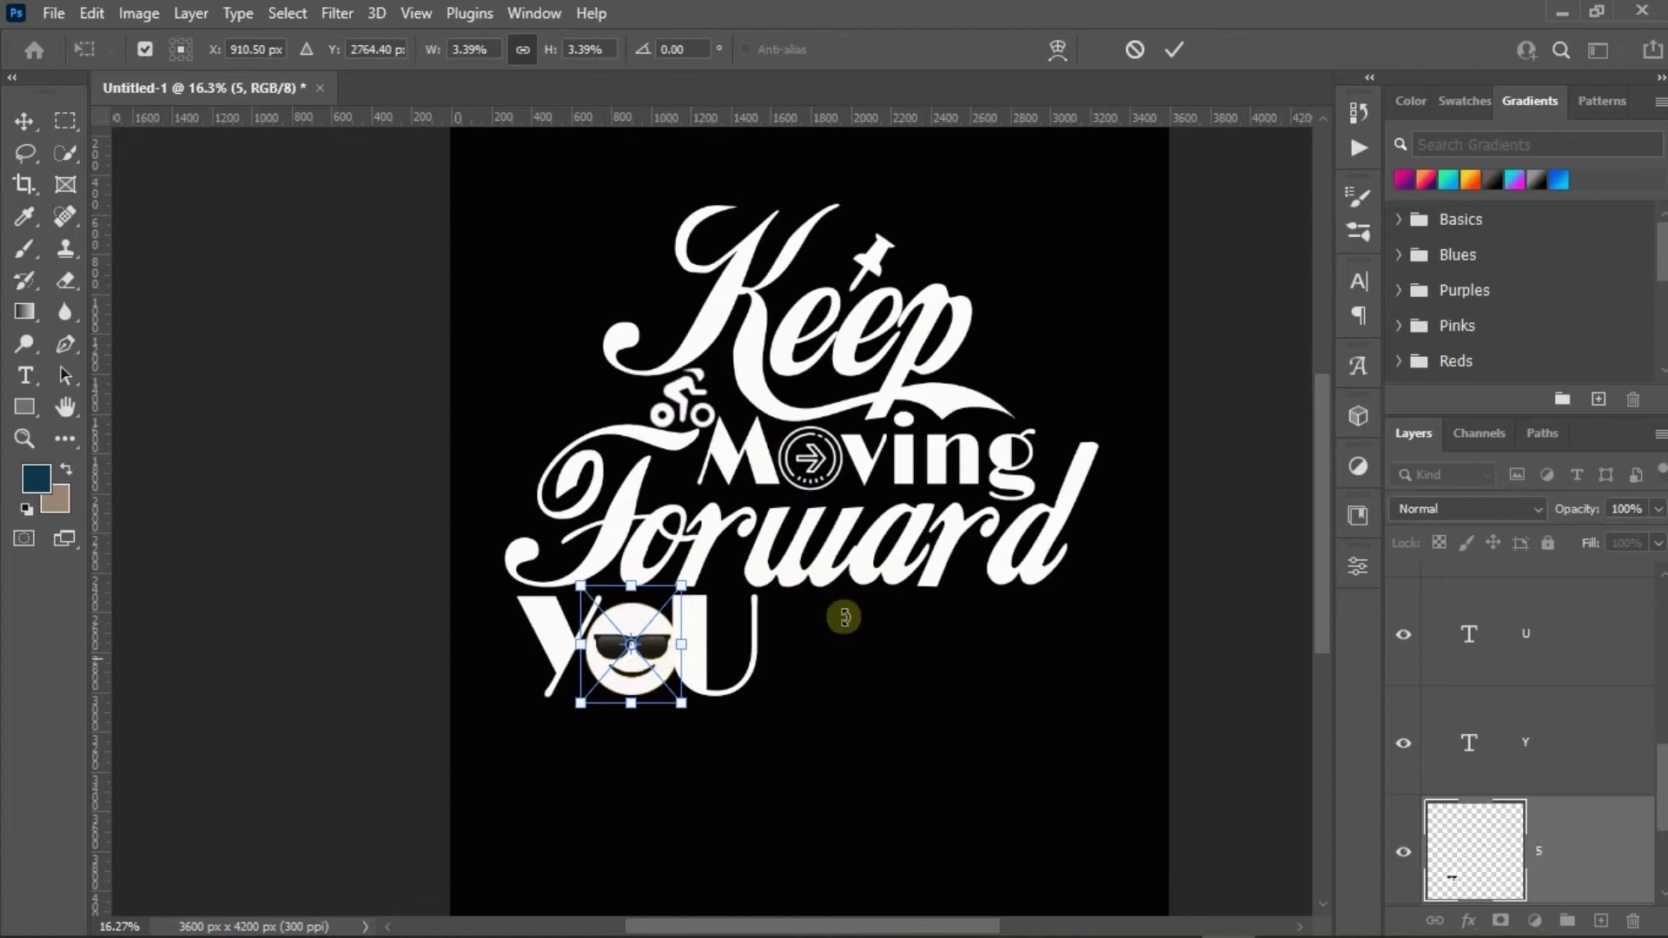
key("Return")
Enlarge the sunglasses emoji up and down so it matches the letter height.
scroll(695, 677, "up", 5)
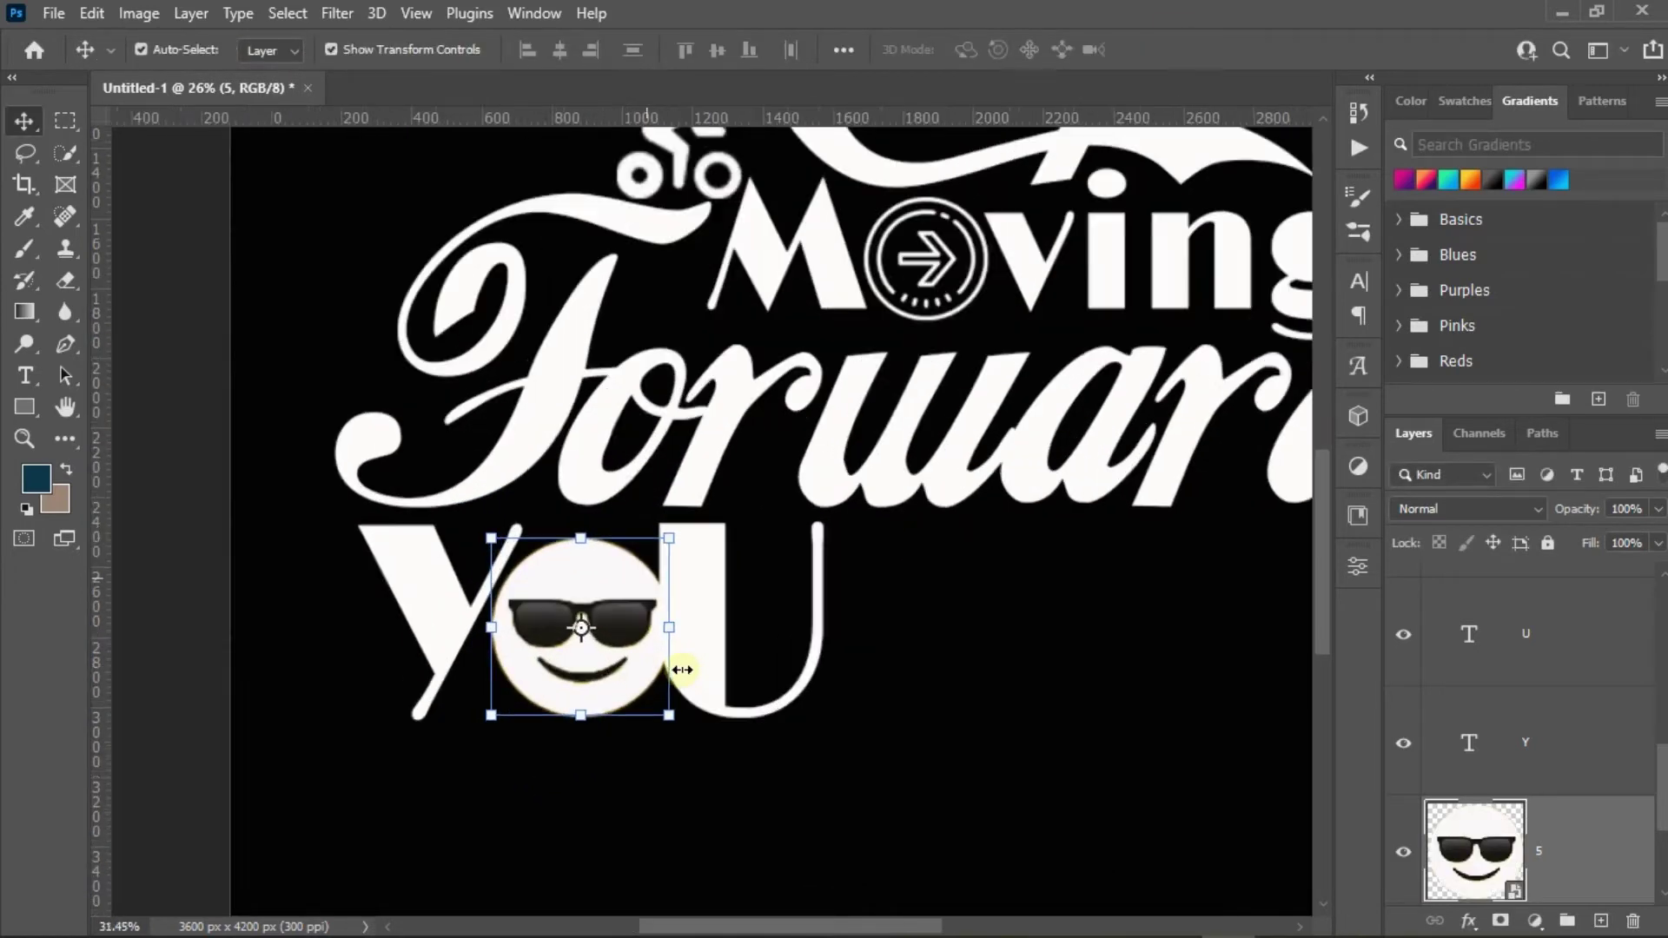
left_click(715, 633)
left_click(669, 643)
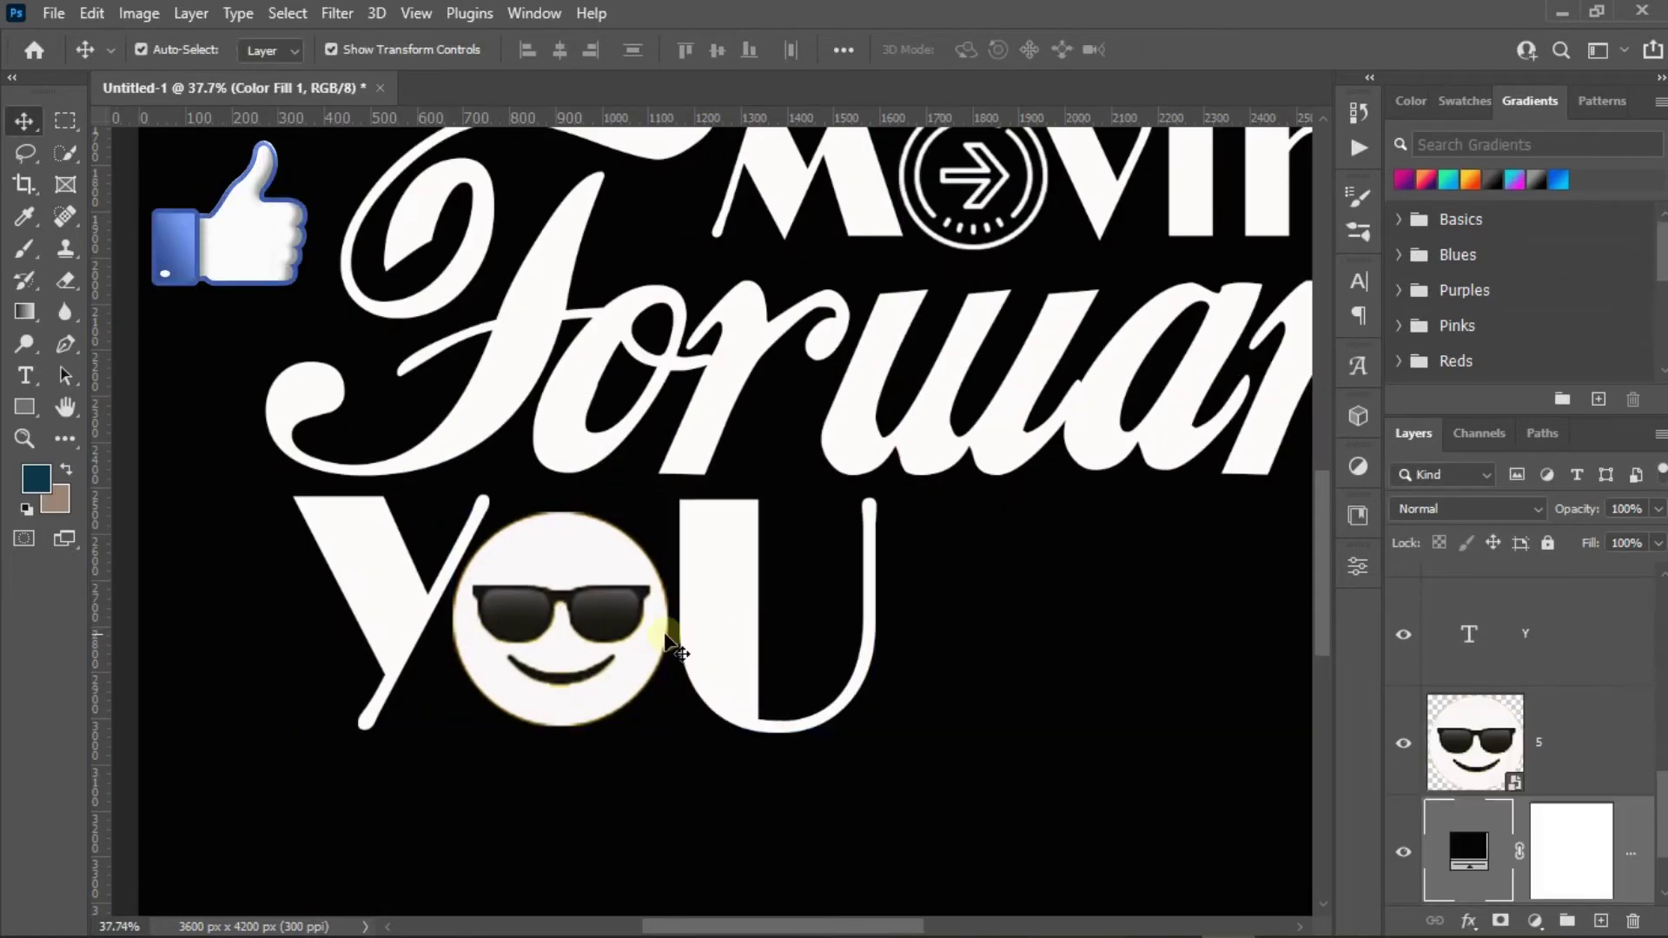
left_click(631, 667)
key("ctrl+t")
left_click_drag(559, 714, 559, 758)
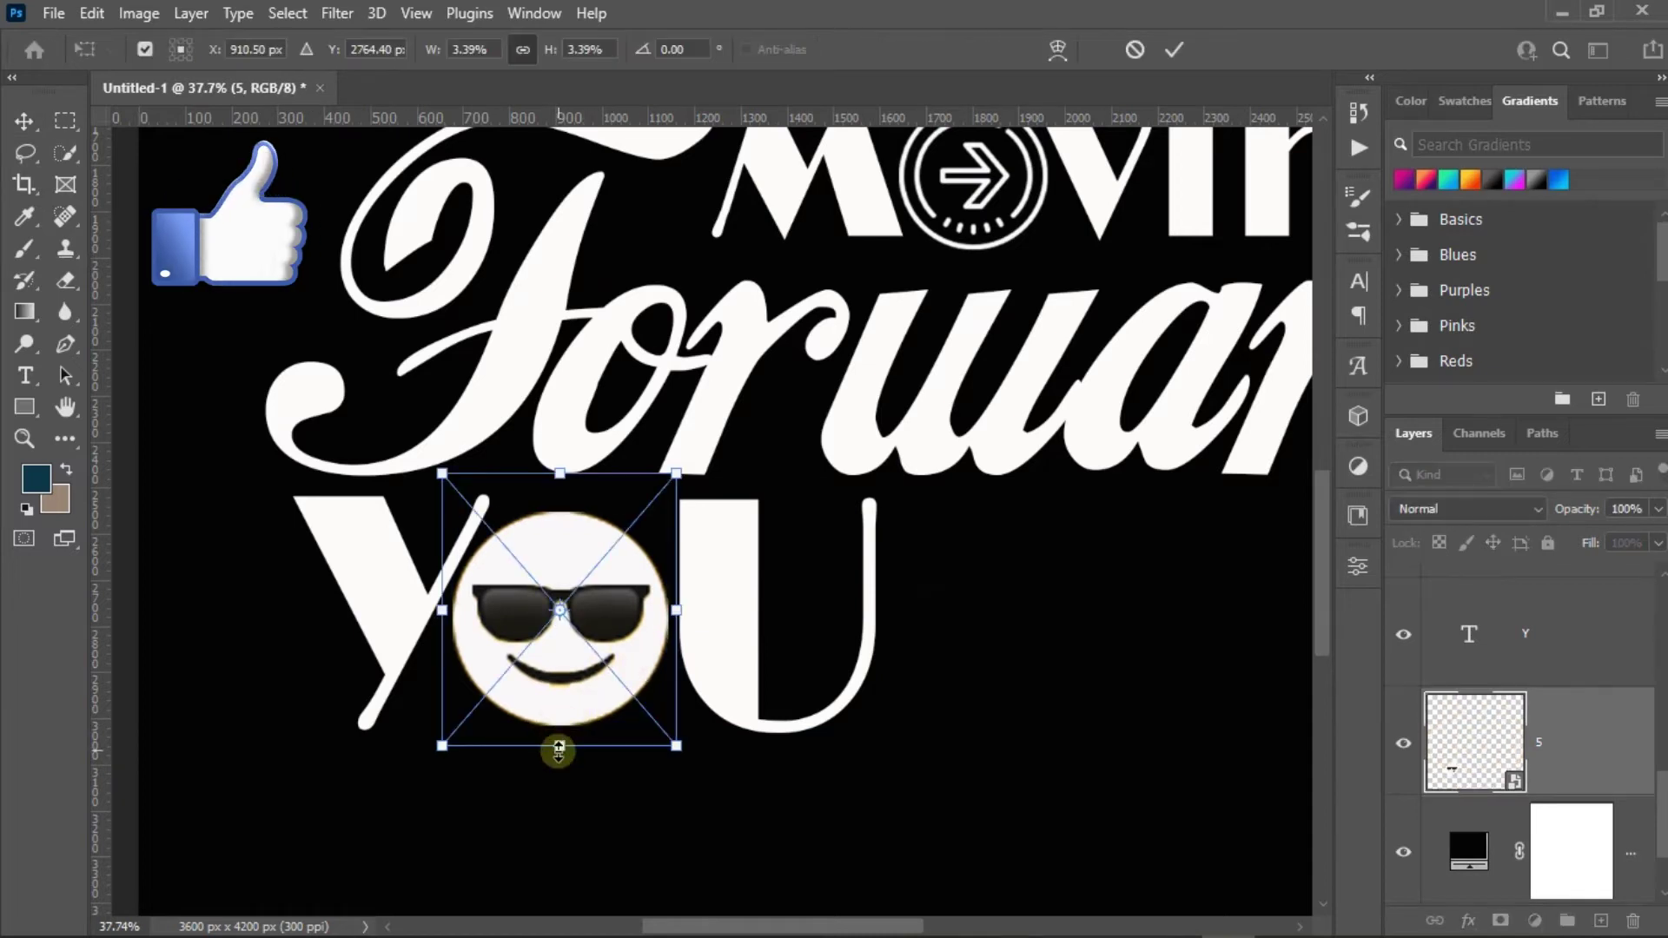
left_click_drag(560, 473, 551, 457)
left_click(1174, 50)
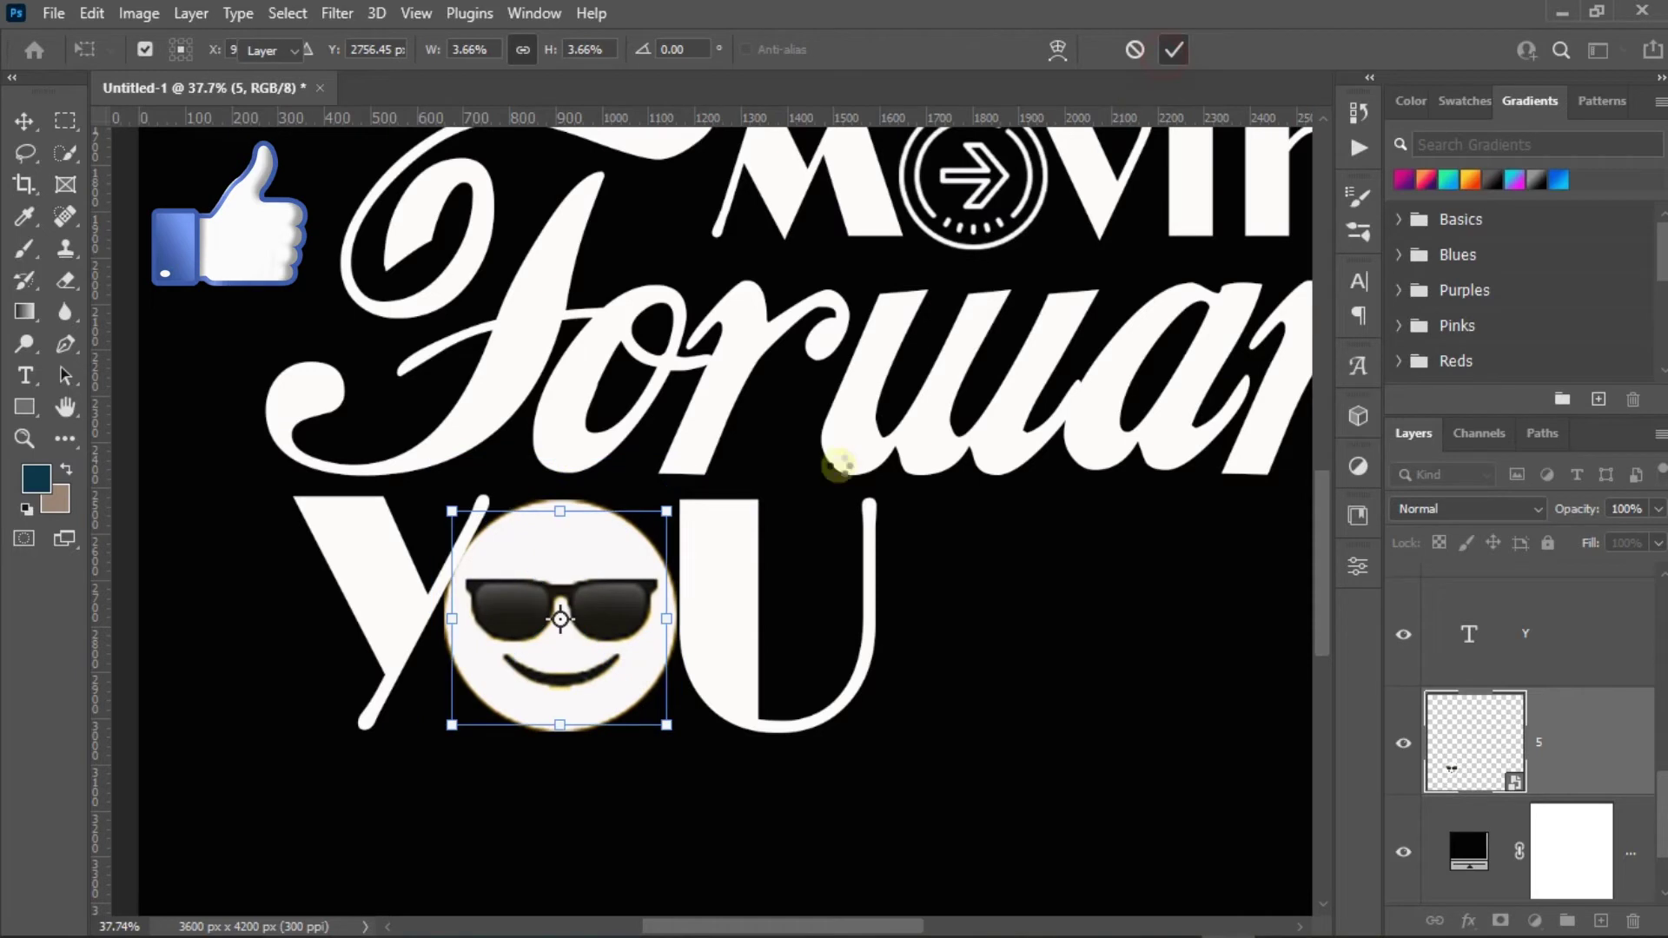
Shift the U and the emoji right so Y, emoji and U are evenly spaced.
left_click(732, 571)
left_click_drag(732, 571, 753, 571)
left_click_drag(633, 552, 752, 551)
left_click_drag(608, 569, 619, 570)
left_click(974, 543)
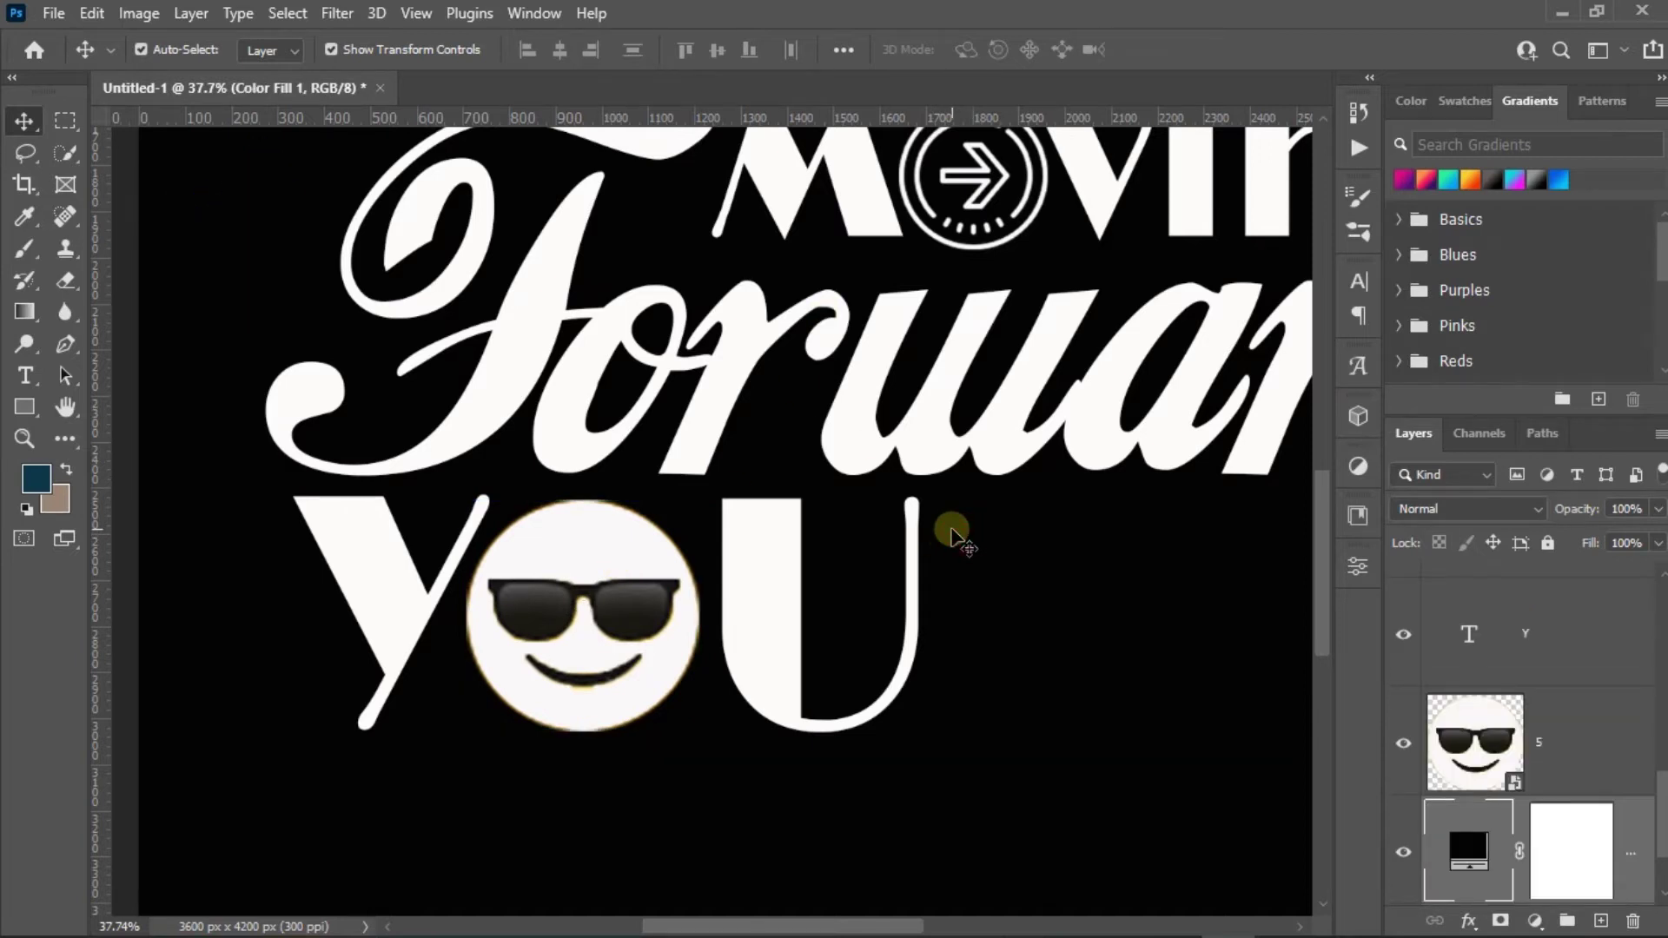
Enter the Type tool, clicking into Forward and cancelling without changes.
scroll(895, 618, "down", 3)
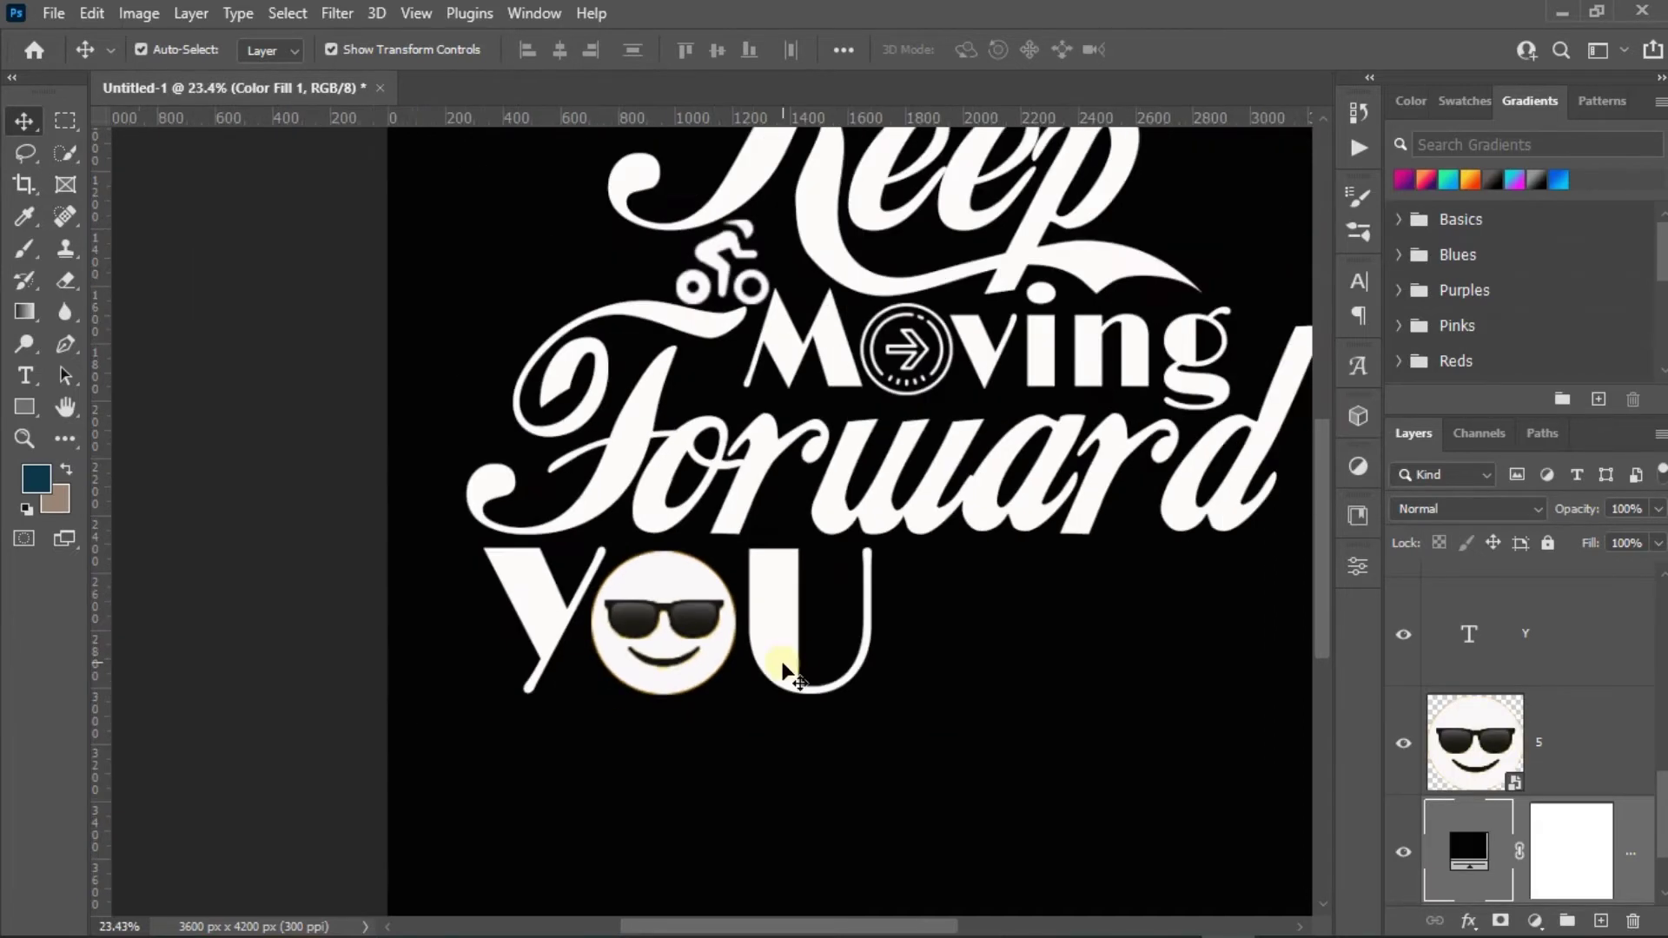
scroll(950, 372, "up", 1)
left_click(24, 375)
left_click(352, 50)
left_click(909, 760)
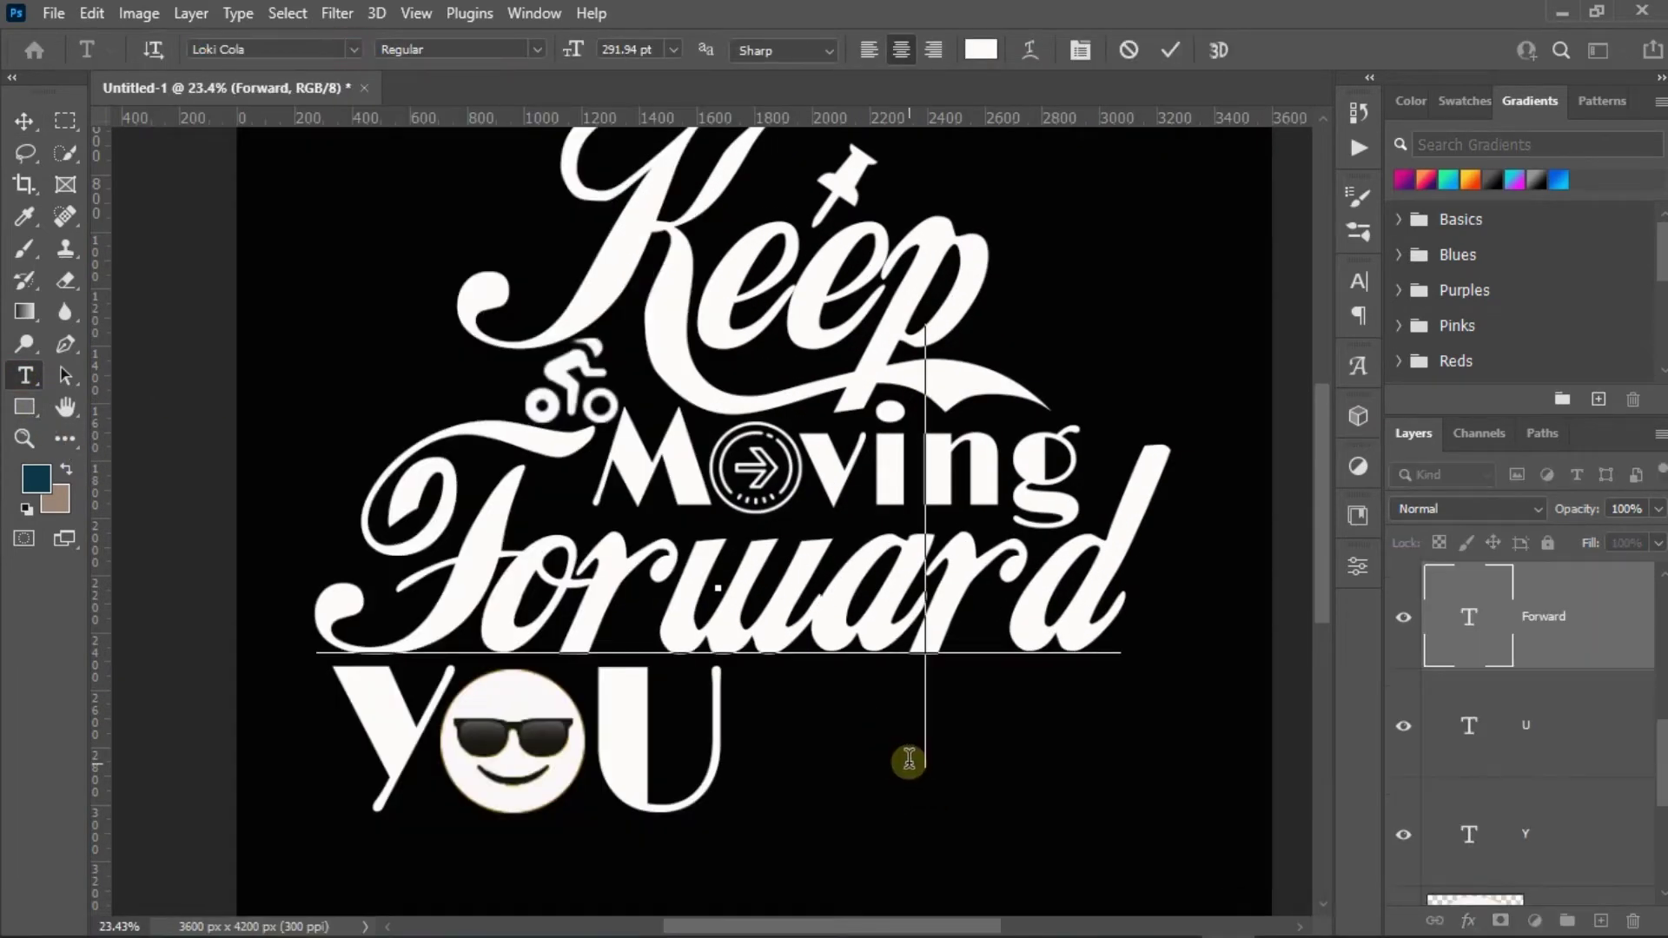
left_click(1171, 54)
Create a new Limelight text layer below YOU reading ARE in capitals.
left_click(914, 860)
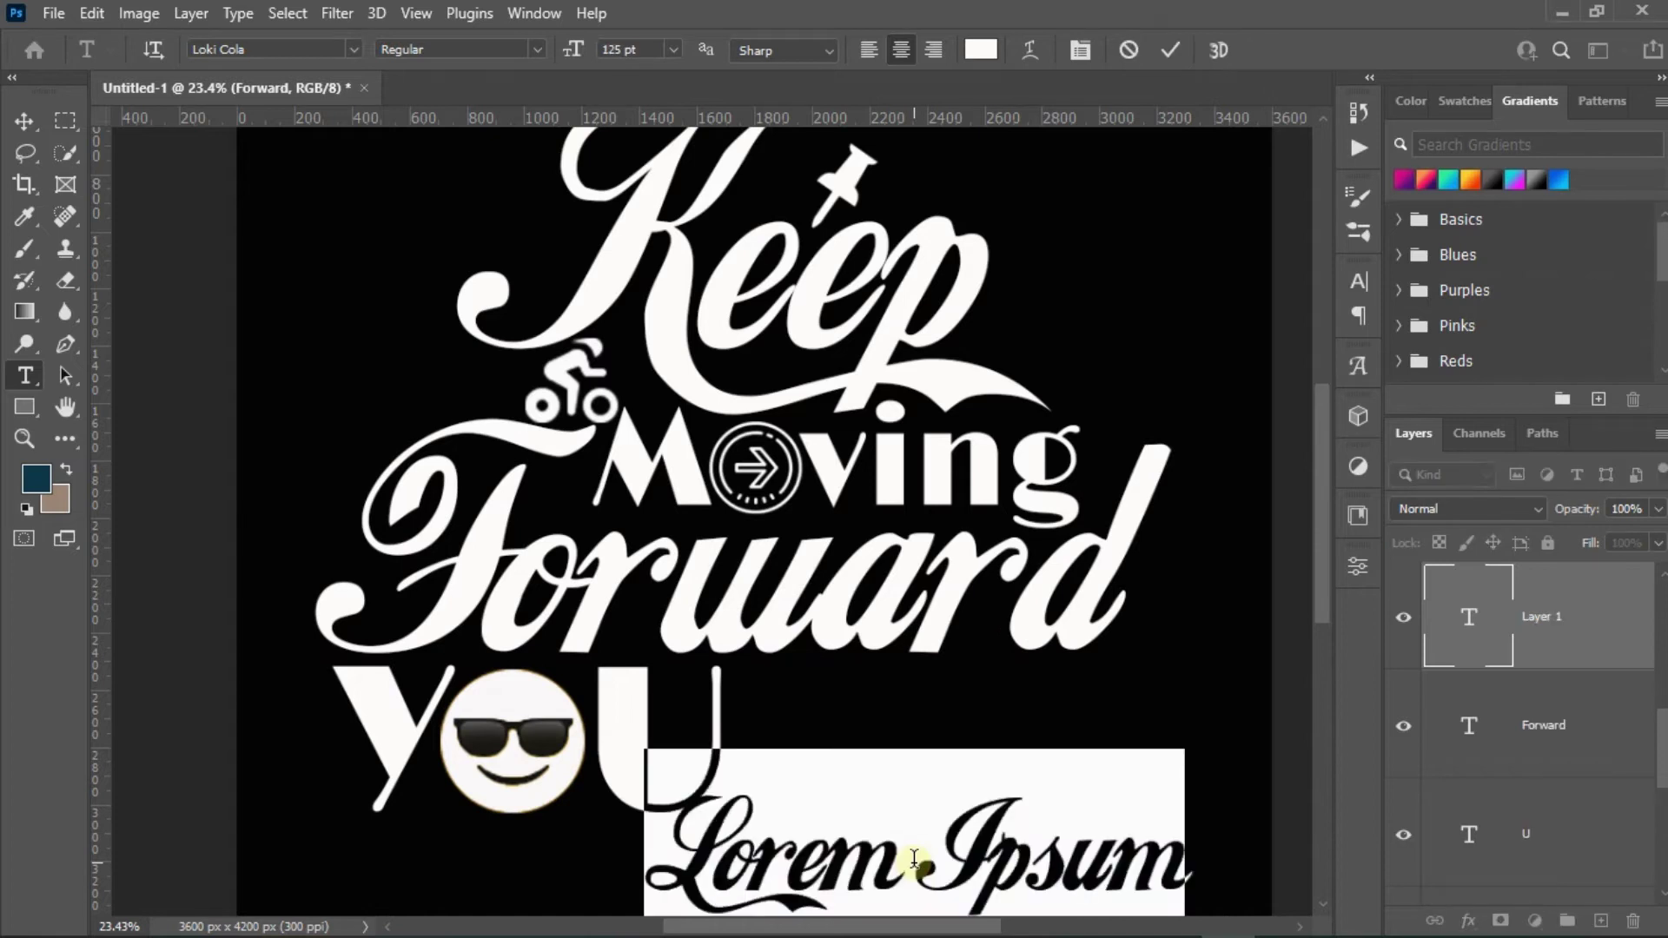
left_click(352, 50)
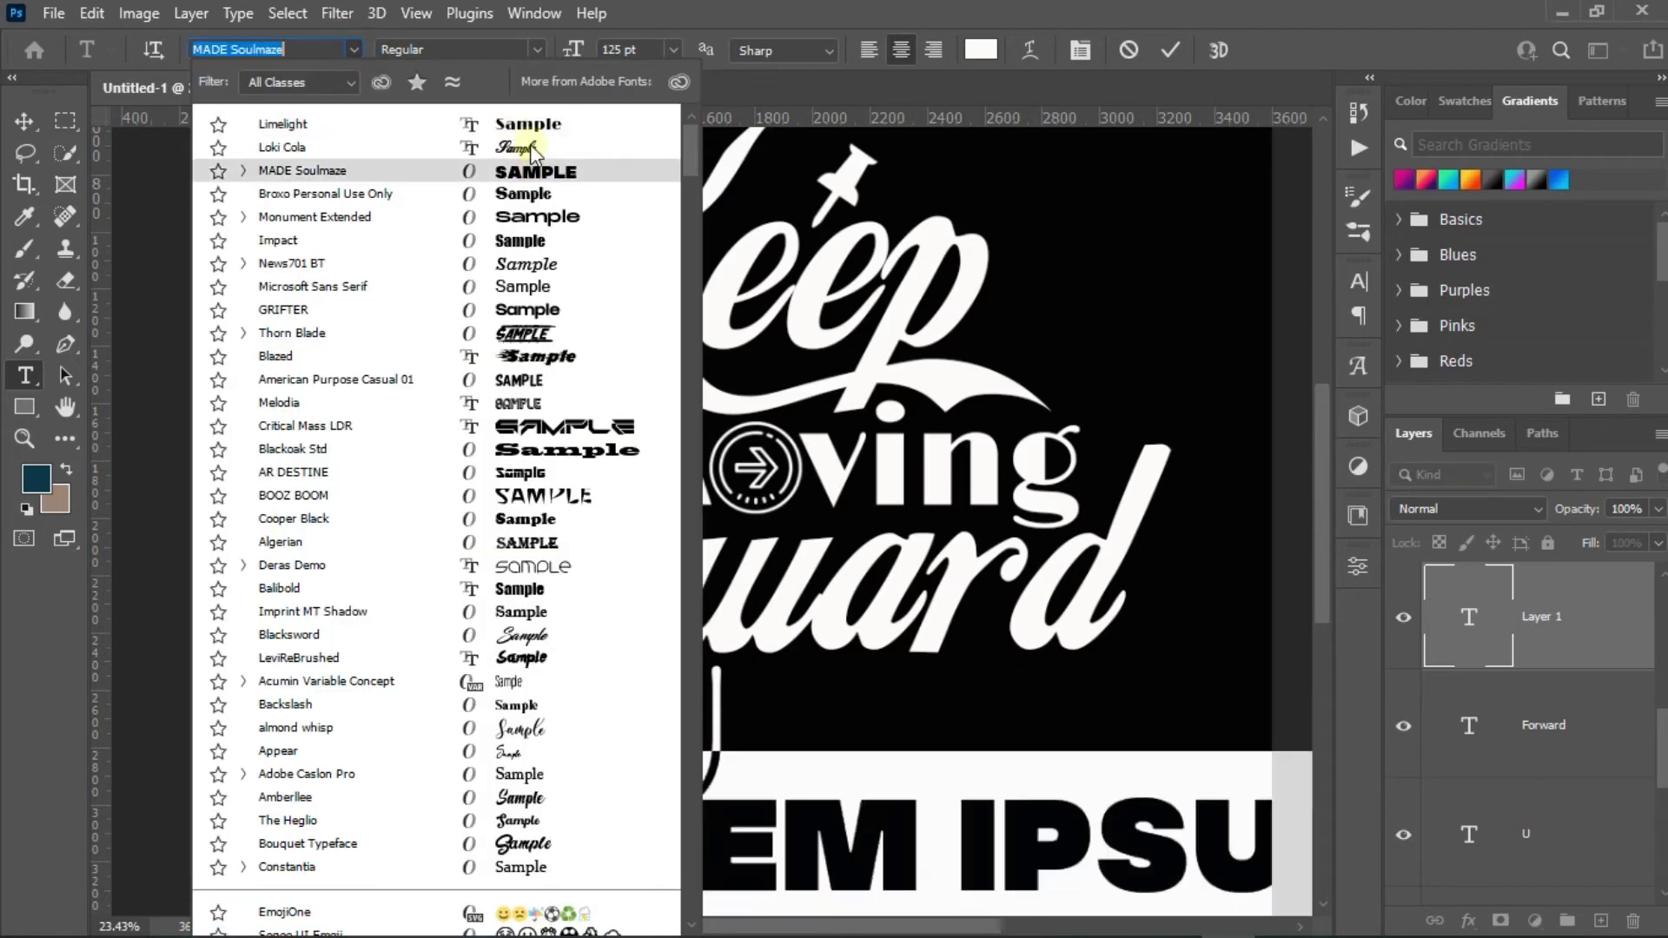
left_click(278, 112)
type("A")
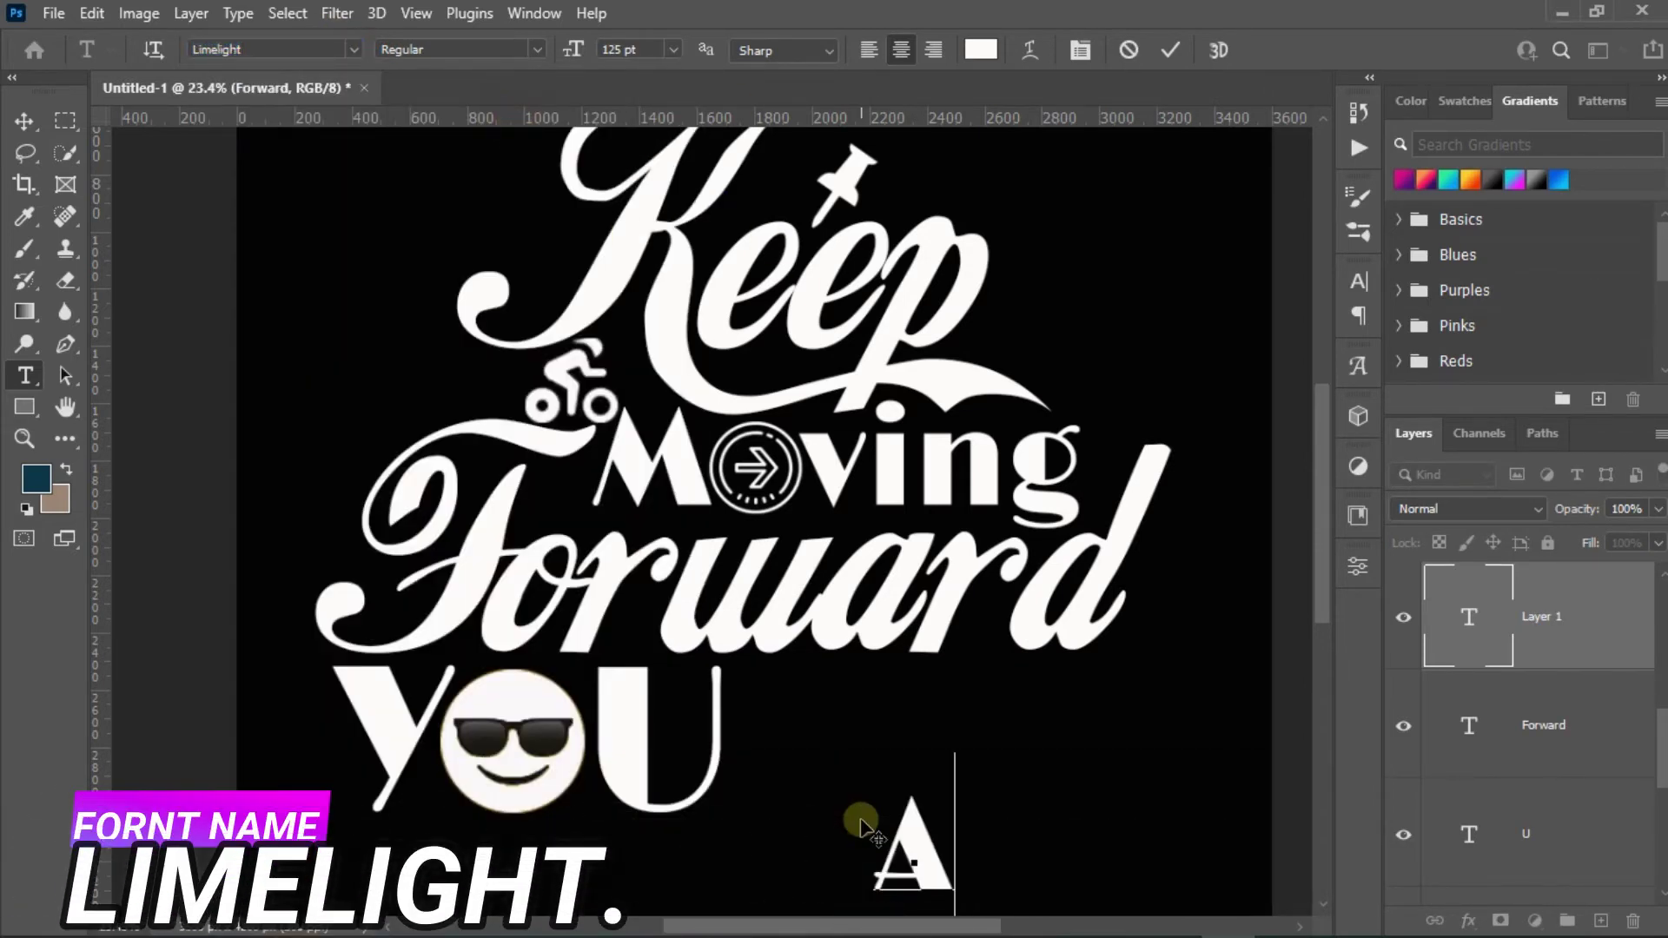
type("re")
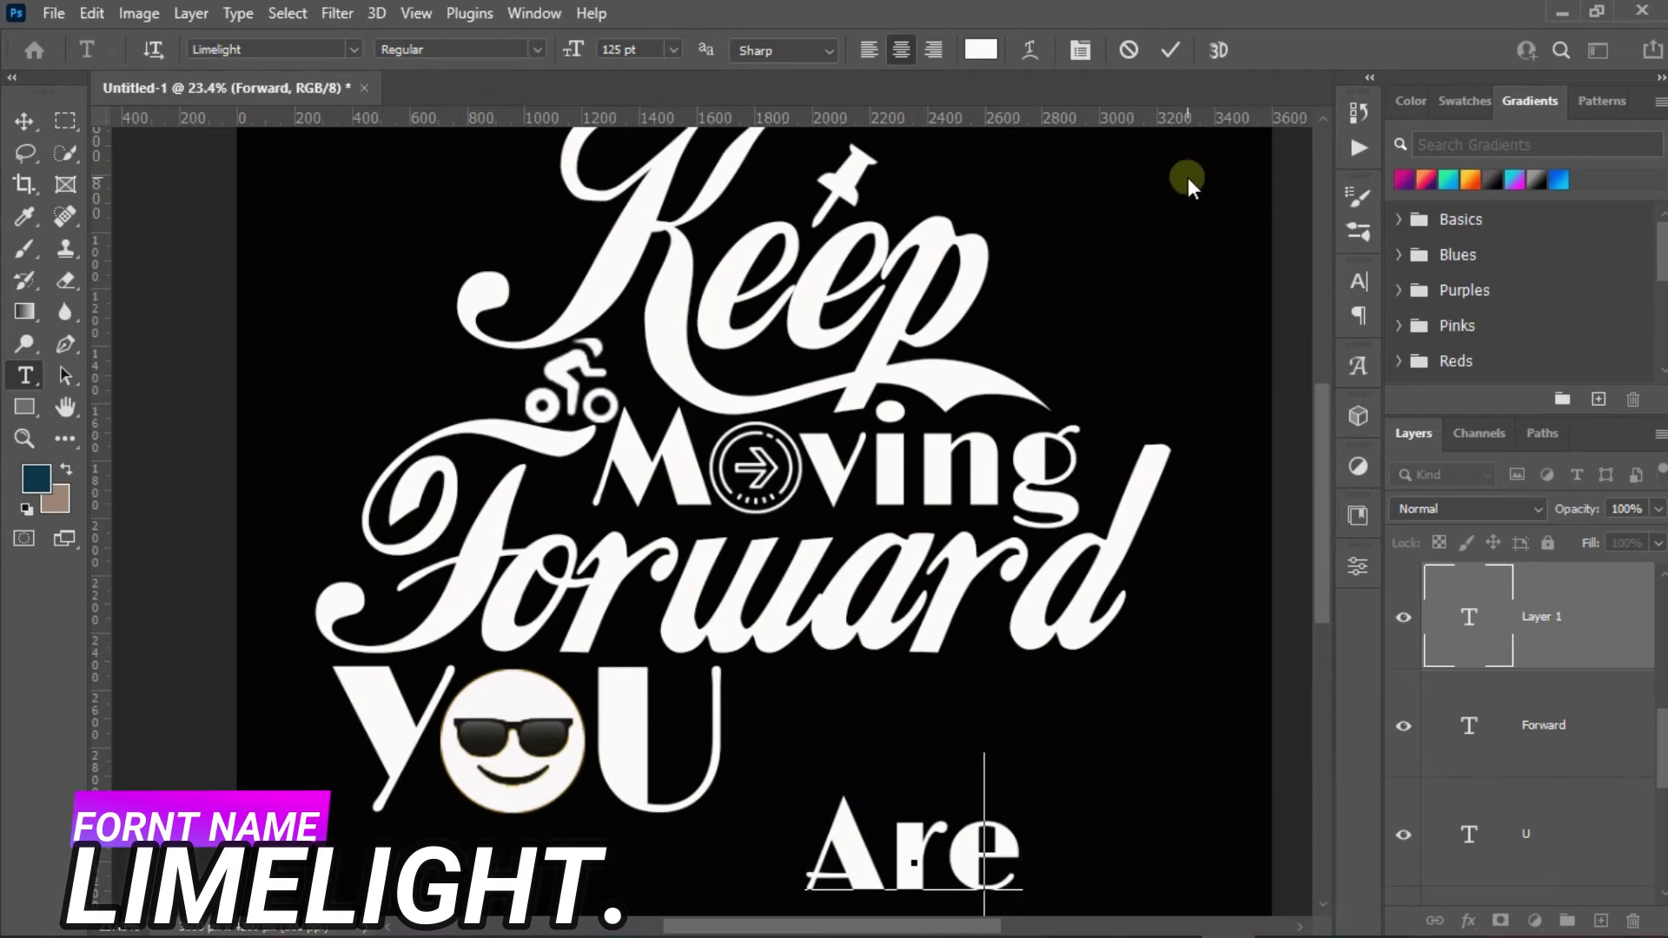
key("BackSpace")
type("e")
key("BackSpace")
key("BackSpace")
type("RE")
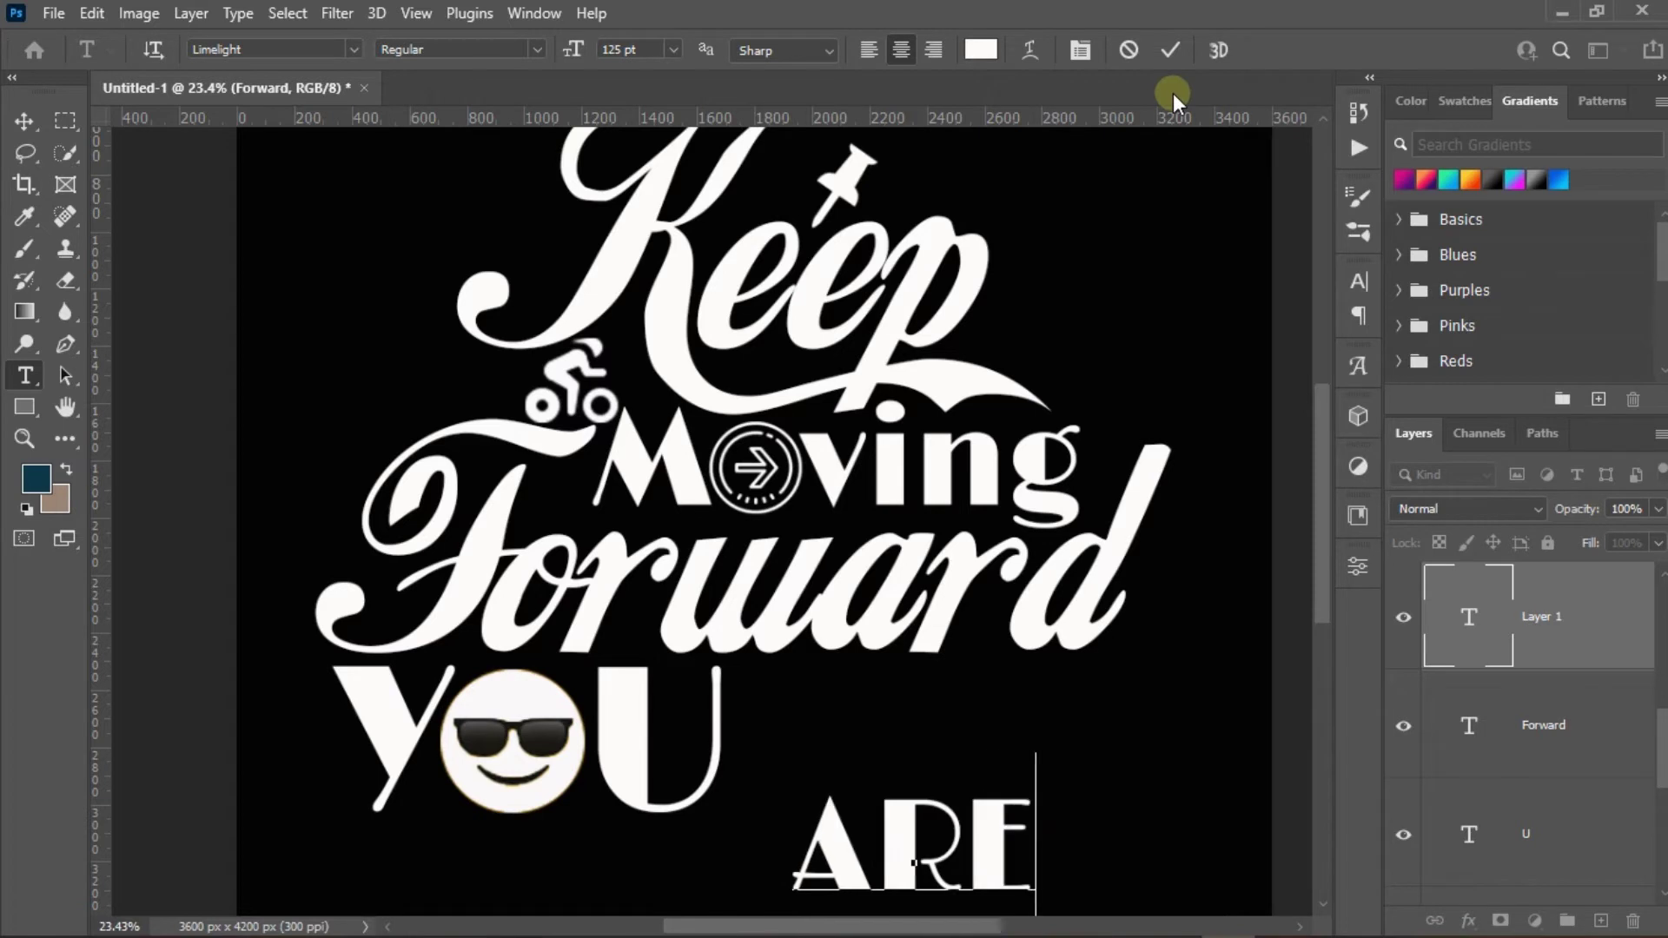
left_click(1185, 50)
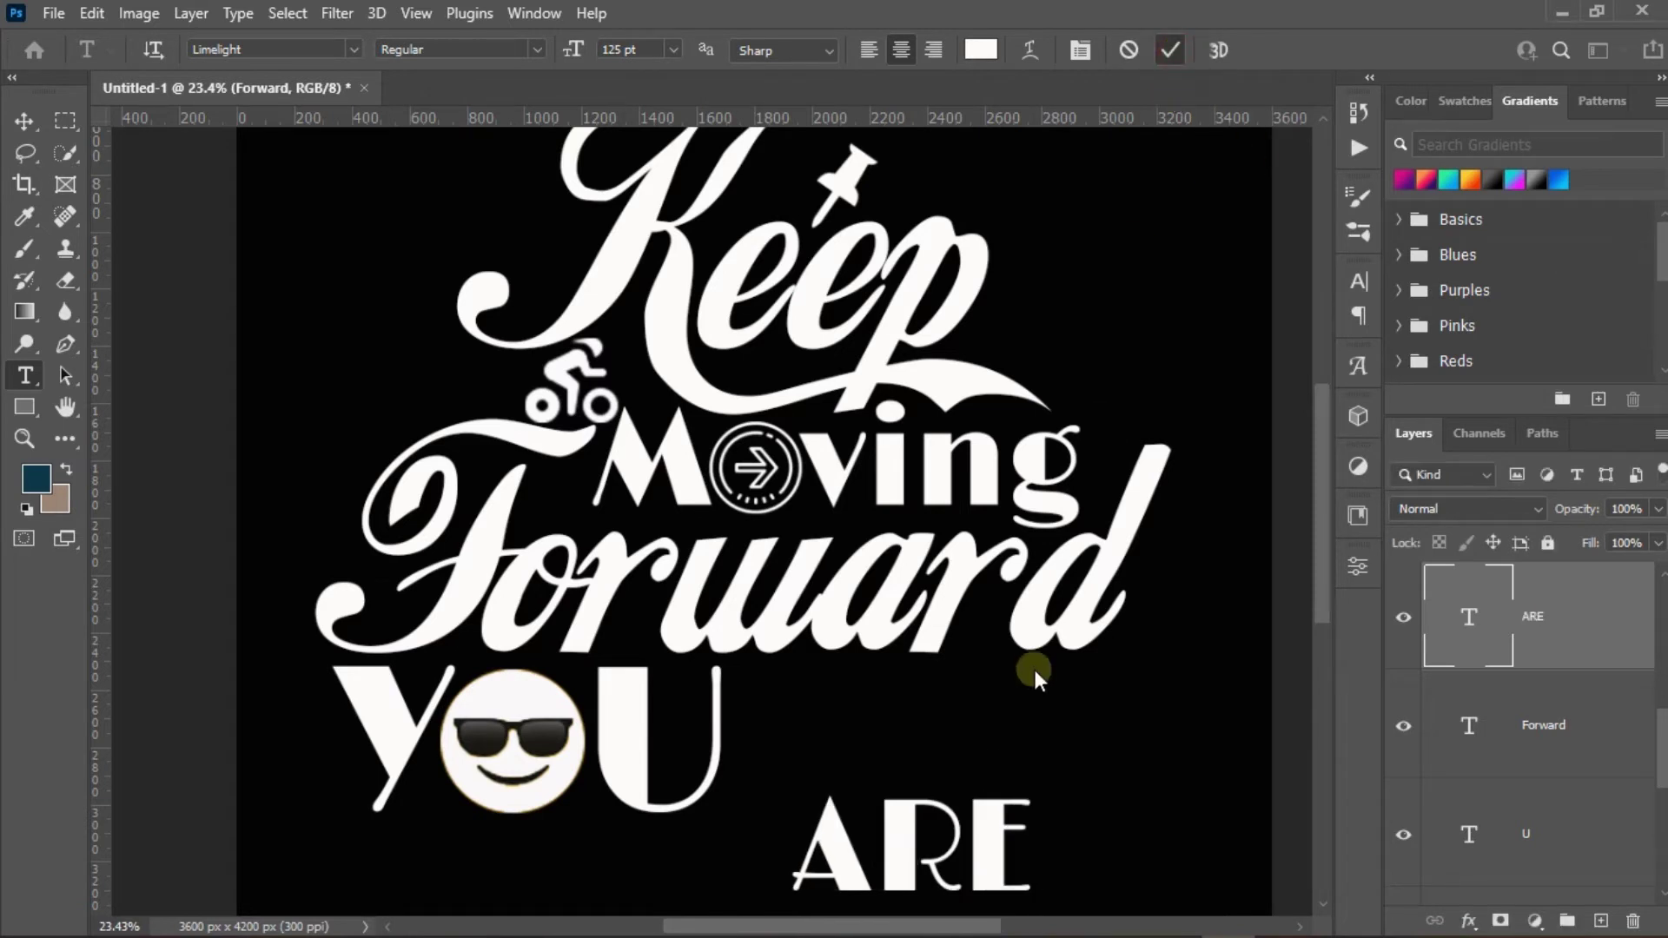
Move ARE beside YOU, scale it to 150%, and align it with YOU.
left_click(25, 121)
left_click(828, 799)
left_click_drag(934, 841, 956, 713)
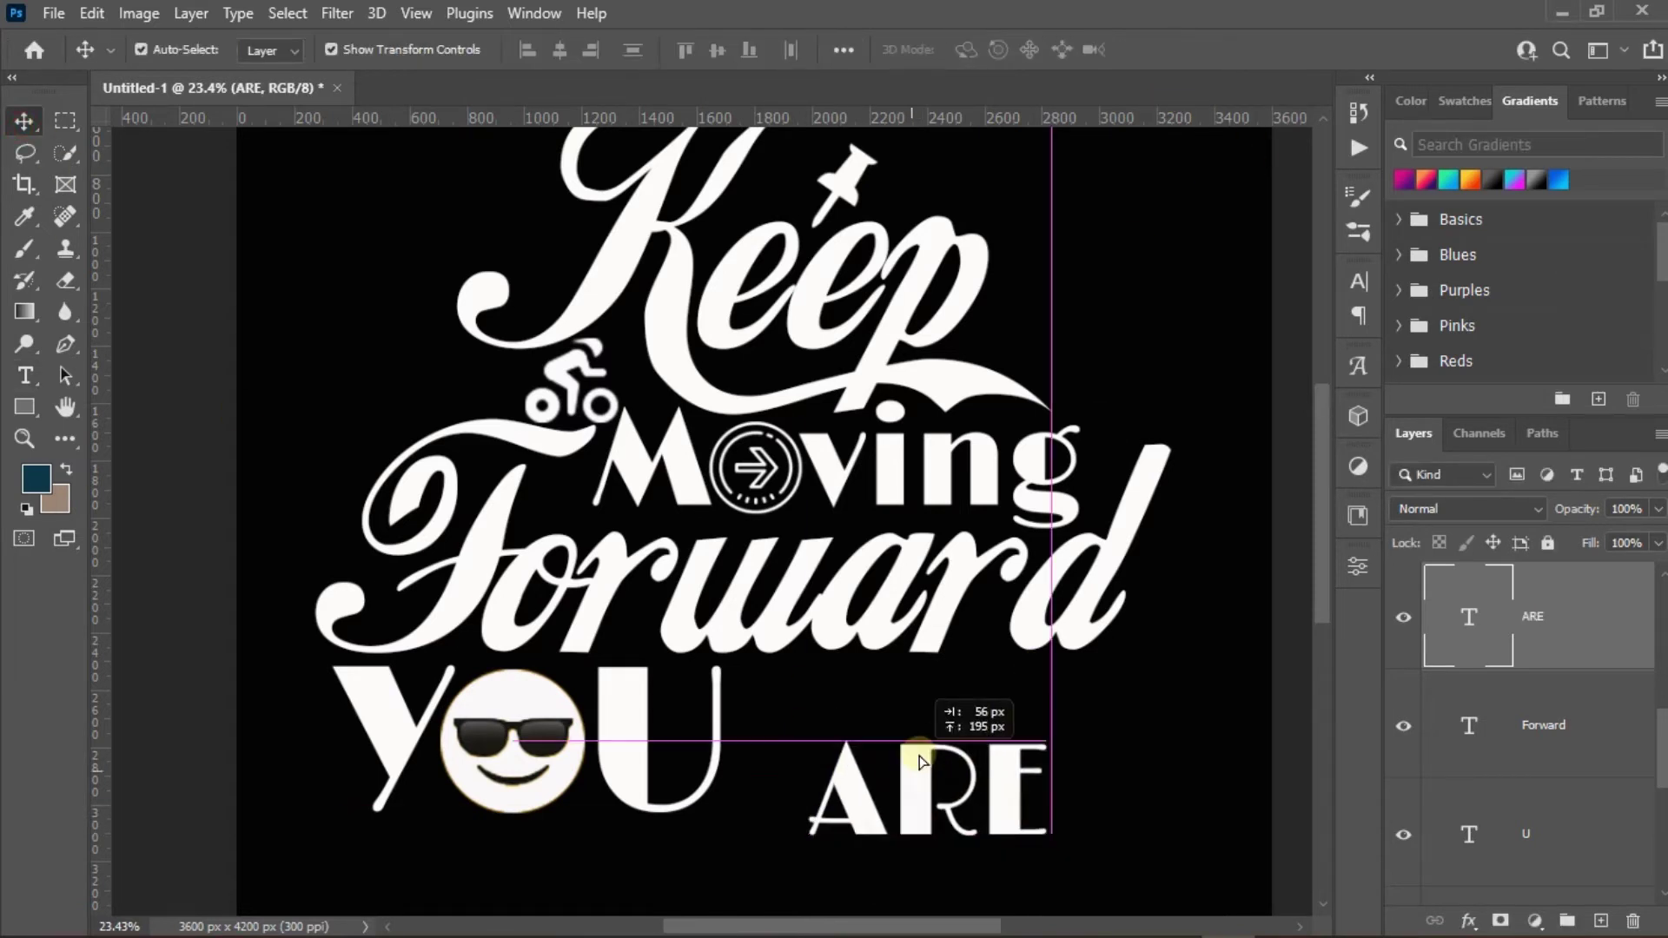
left_click(1048, 764)
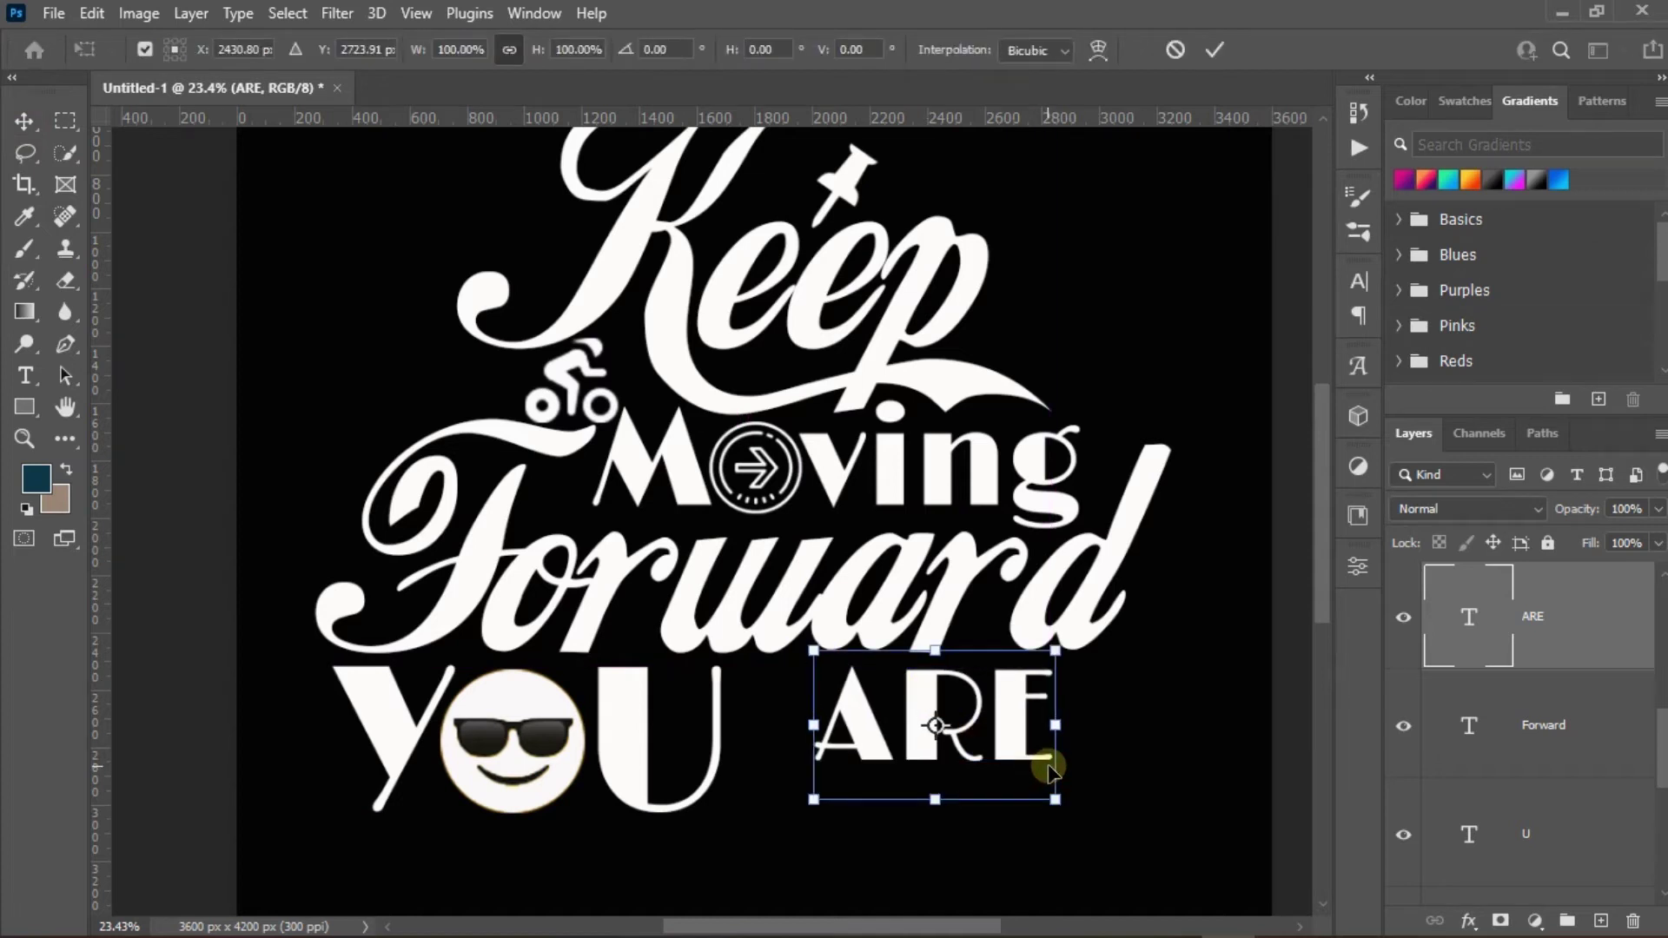
mouse_move(1061, 805)
left_mouse_down()
mouse_move(1158, 928)
mouse_move(1147, 908)
left_mouse_up()
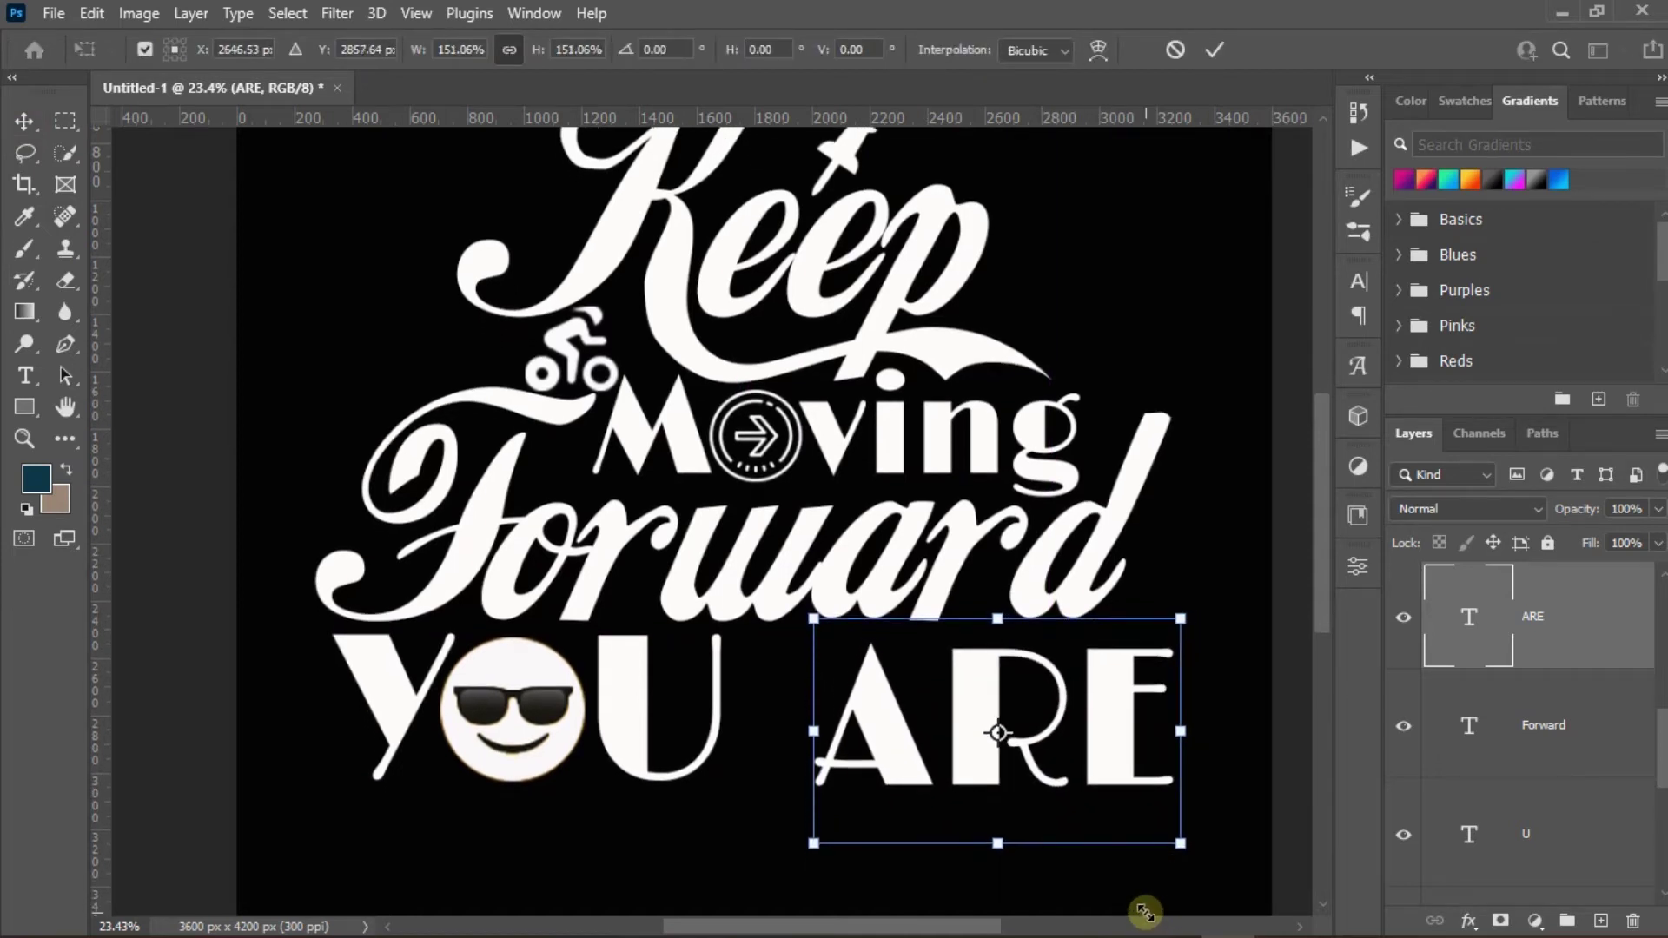
left_click(1213, 63)
left_click_drag(986, 683, 977, 671)
left_click(1230, 503)
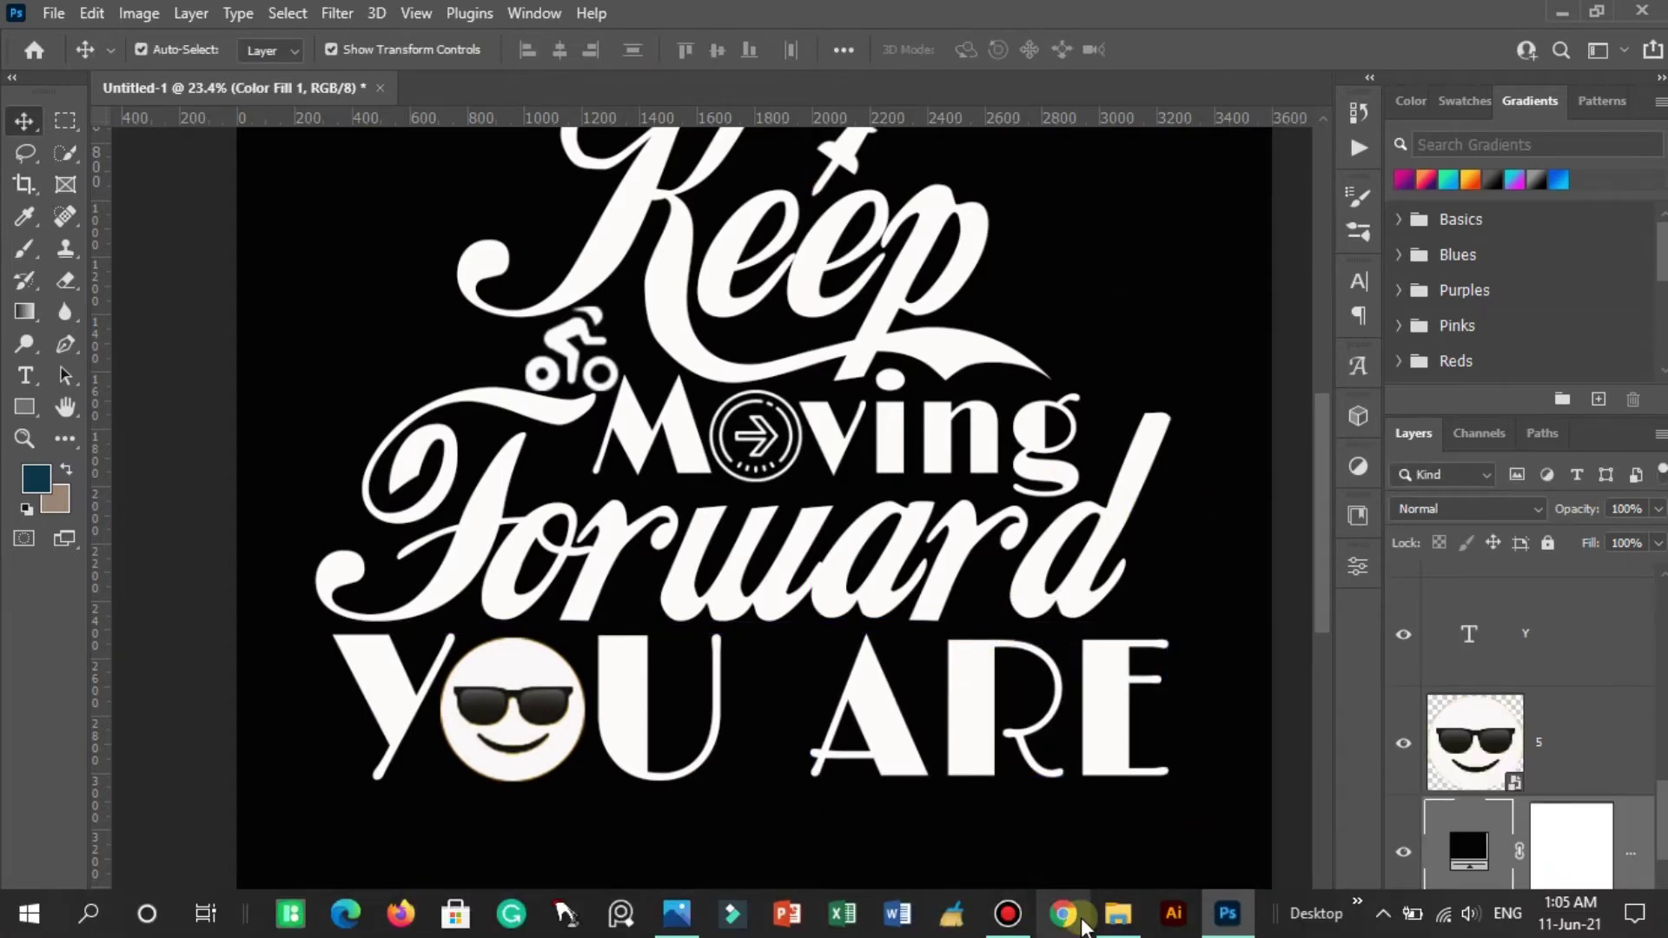
Place the person icon, shrunk down, right after YOU.
left_click(1118, 914)
left_click_drag(1430, 477, 767, 695)
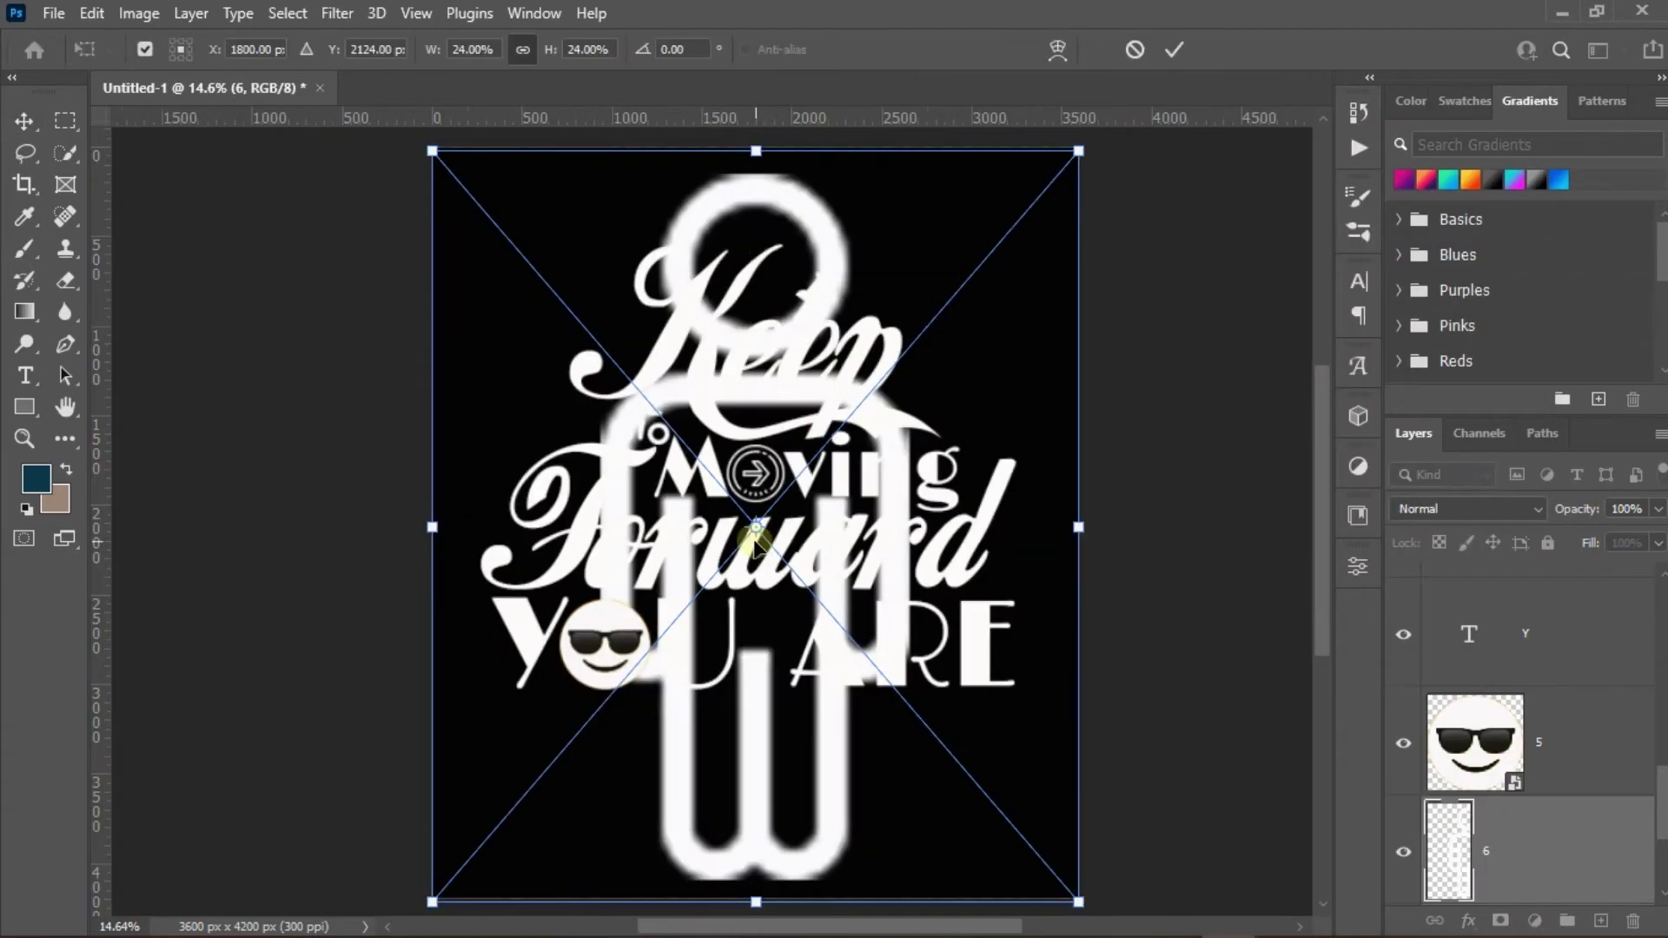
mouse_move(753, 152)
left_mouse_down()
mouse_move(754, 472)
mouse_move(780, 599)
left_mouse_up()
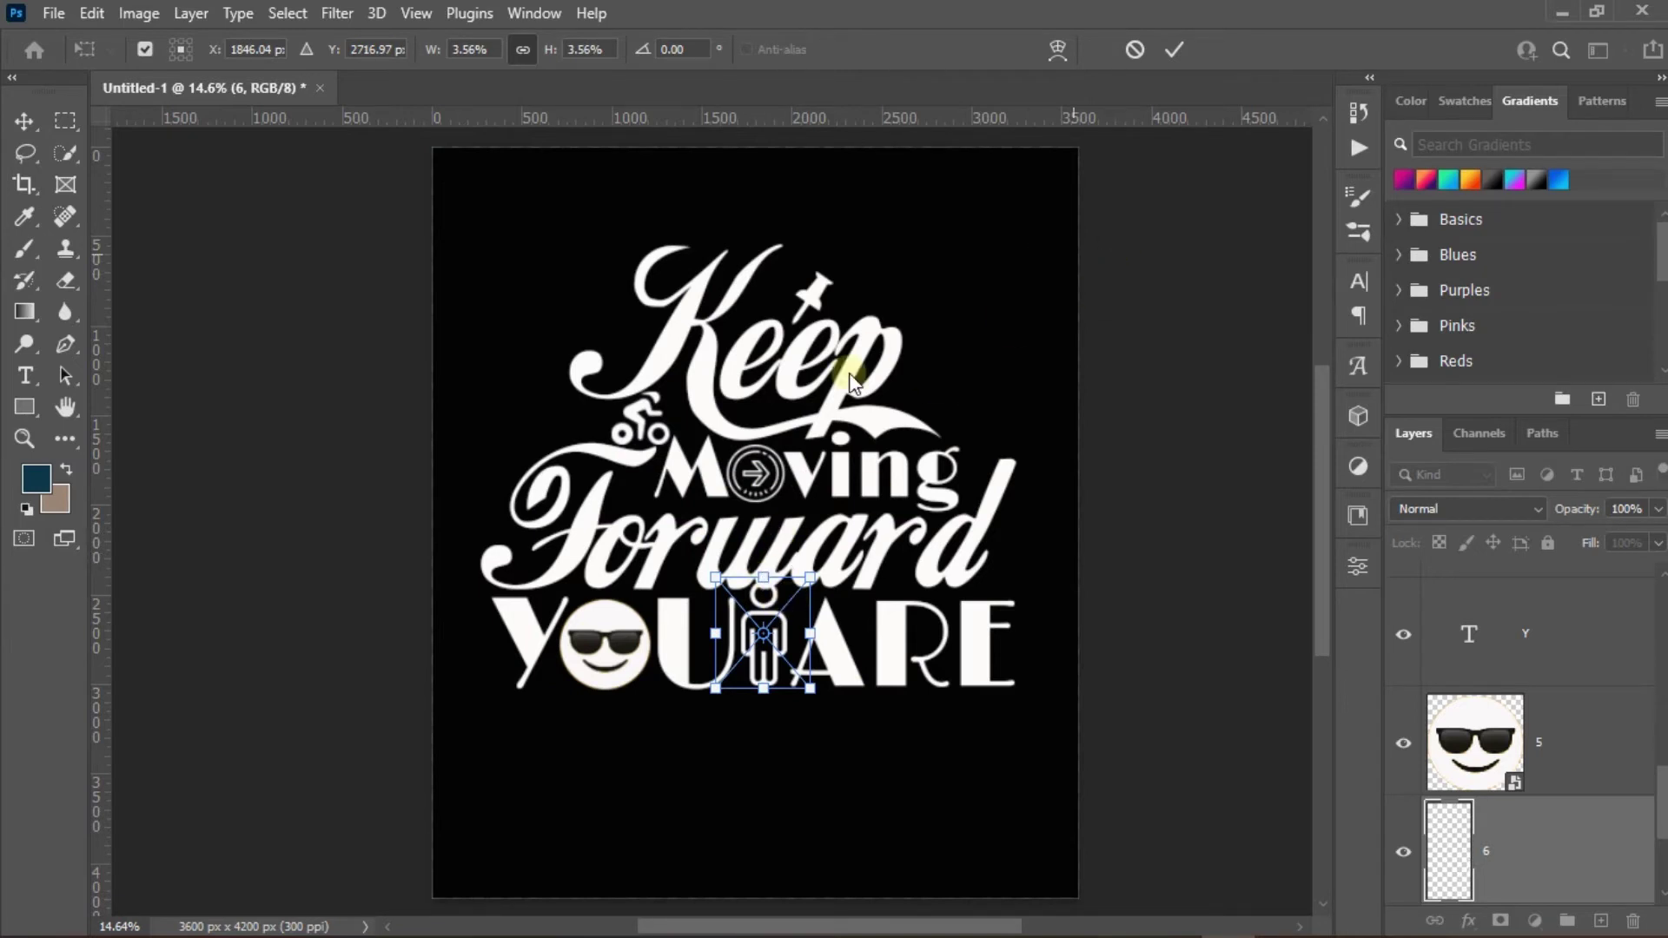
left_click(1184, 48)
Resize the person icon to match the letter height between YOU and ARE.
scroll(752, 571, "up", 5)
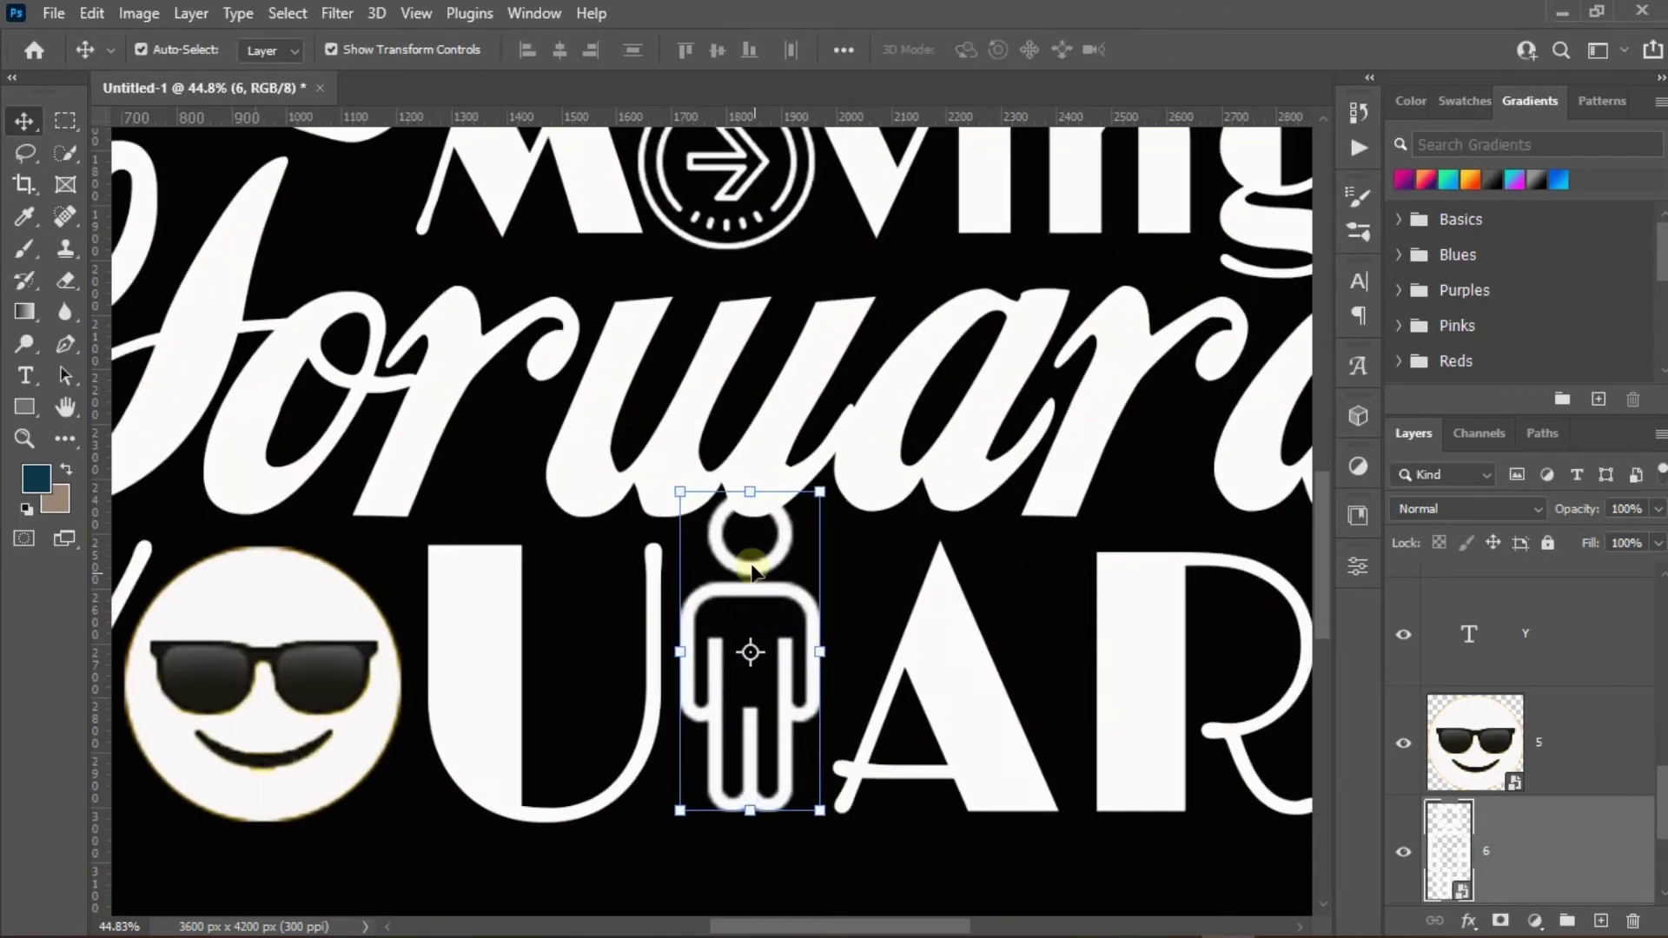
left_click(745, 487)
left_click_drag(745, 482, 744, 532)
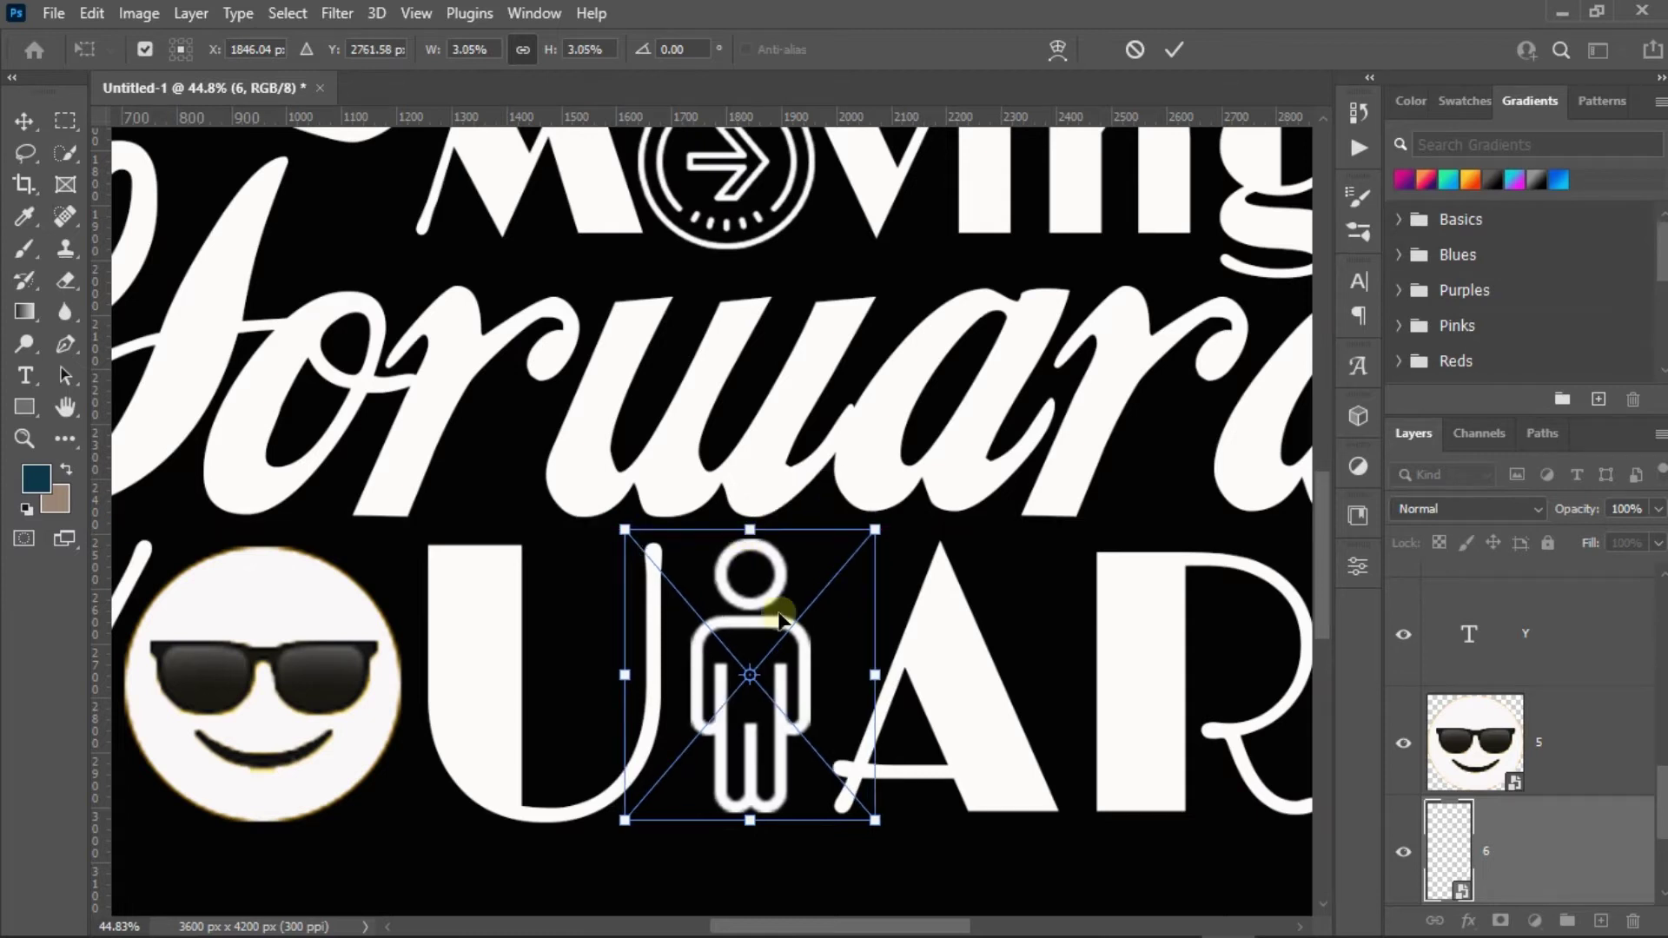
mouse_move(750, 820)
left_mouse_down()
mouse_move(741, 834)
mouse_move(749, 812)
left_mouse_up()
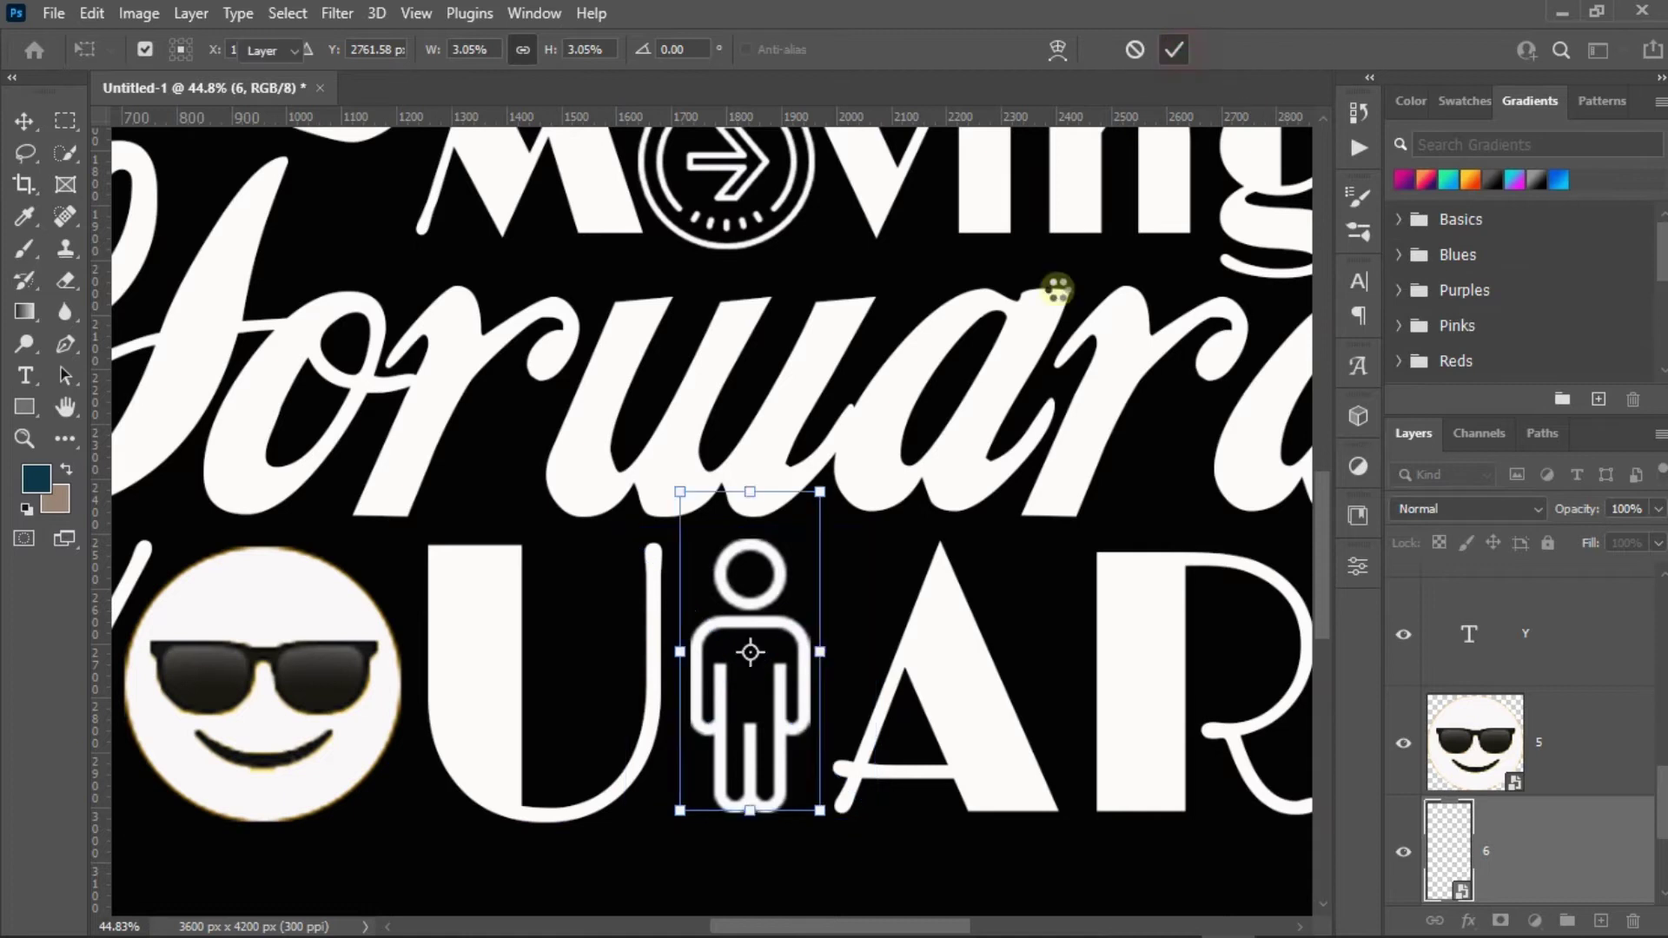
key("Return")
scroll(566, 578, "down", 6, "alt")
left_click(726, 738)
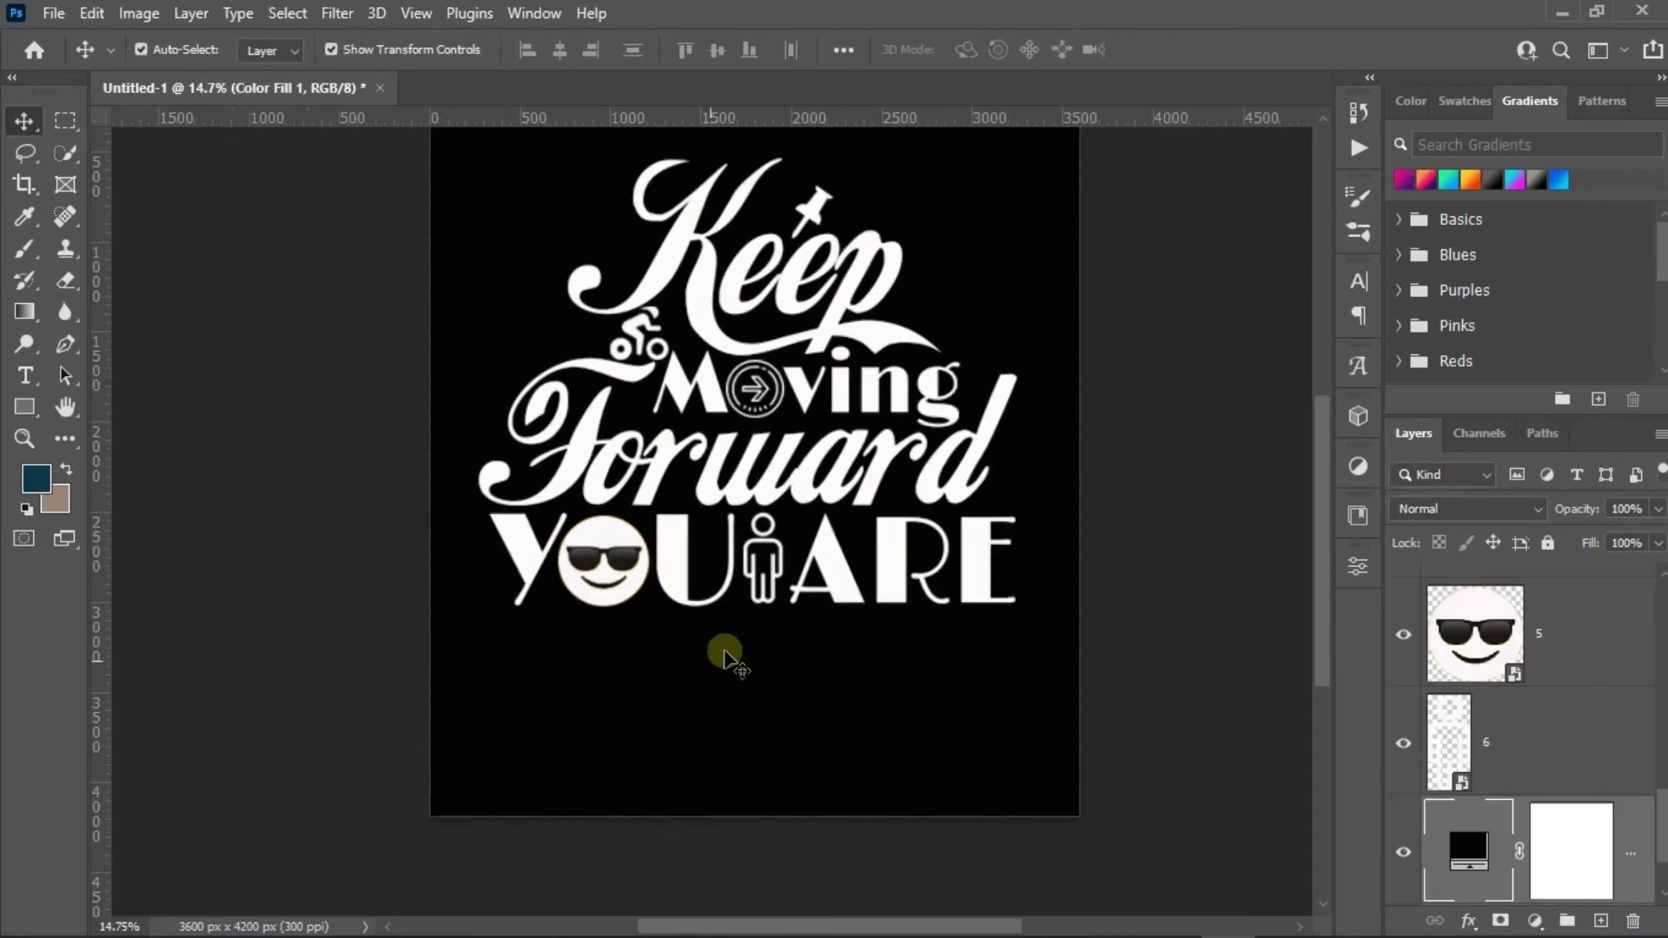
Stretch and enlarge the Y letter.
left_click(522, 599)
key("ctrl+t")
mouse_move(528, 627)
left_mouse_down()
mouse_move(520, 698)
mouse_move(474, 693)
mouse_move(504, 559)
left_mouse_up()
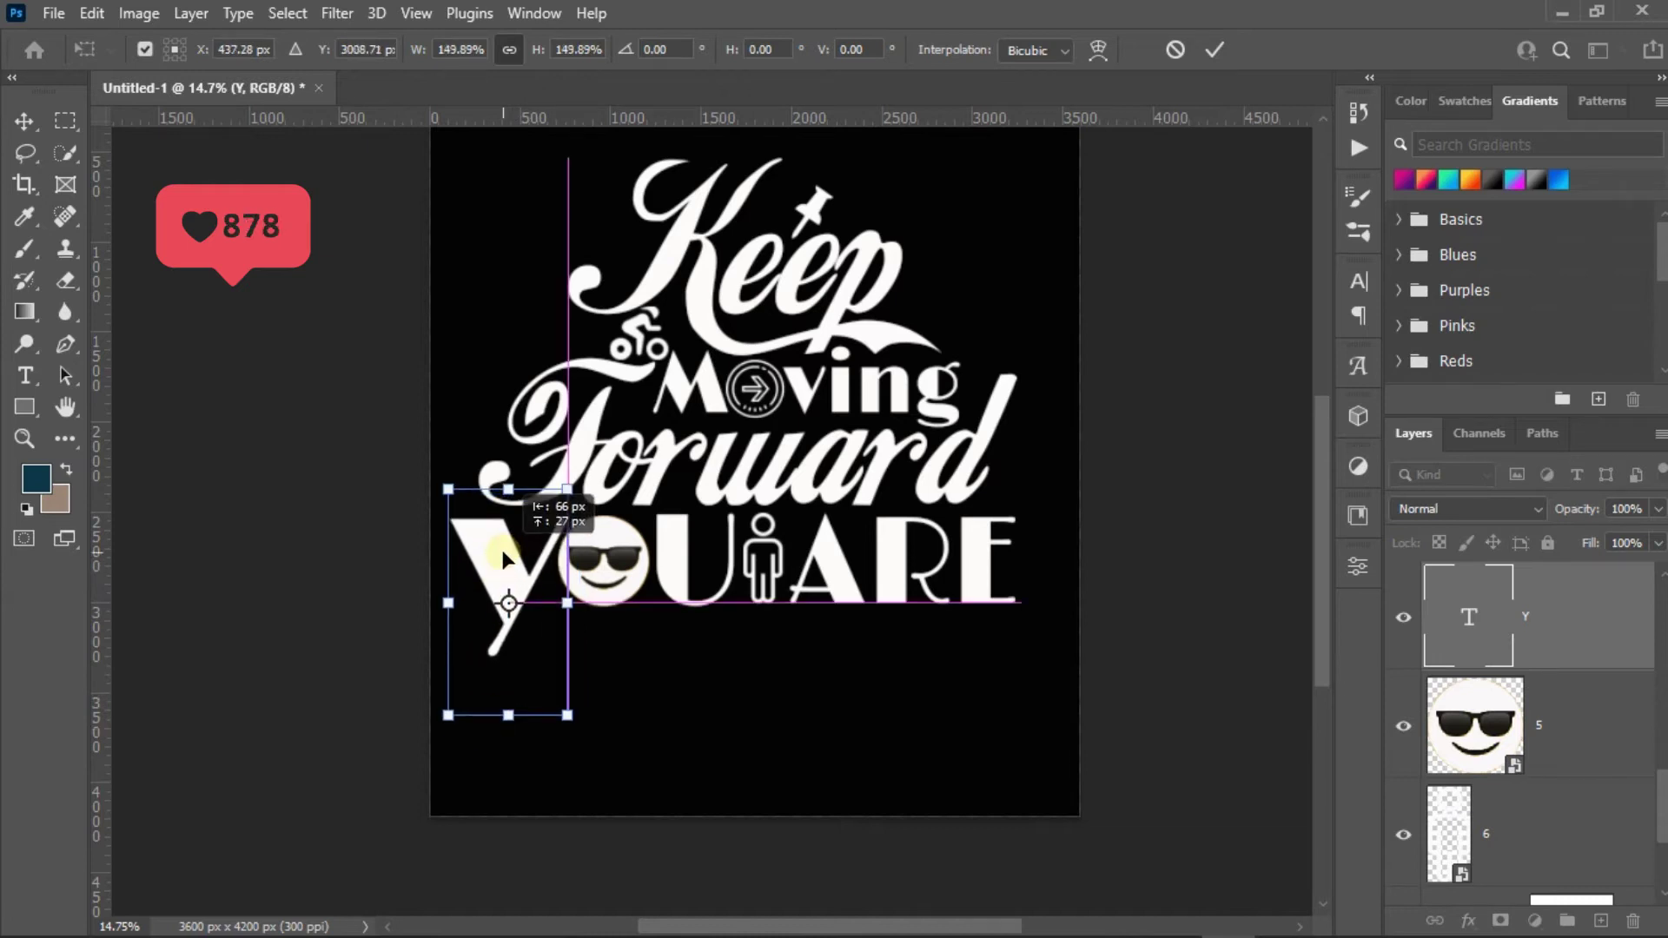
mouse_move(448, 715)
left_mouse_down()
mouse_move(440, 730)
mouse_move(451, 719)
left_mouse_up()
left_click(1214, 49)
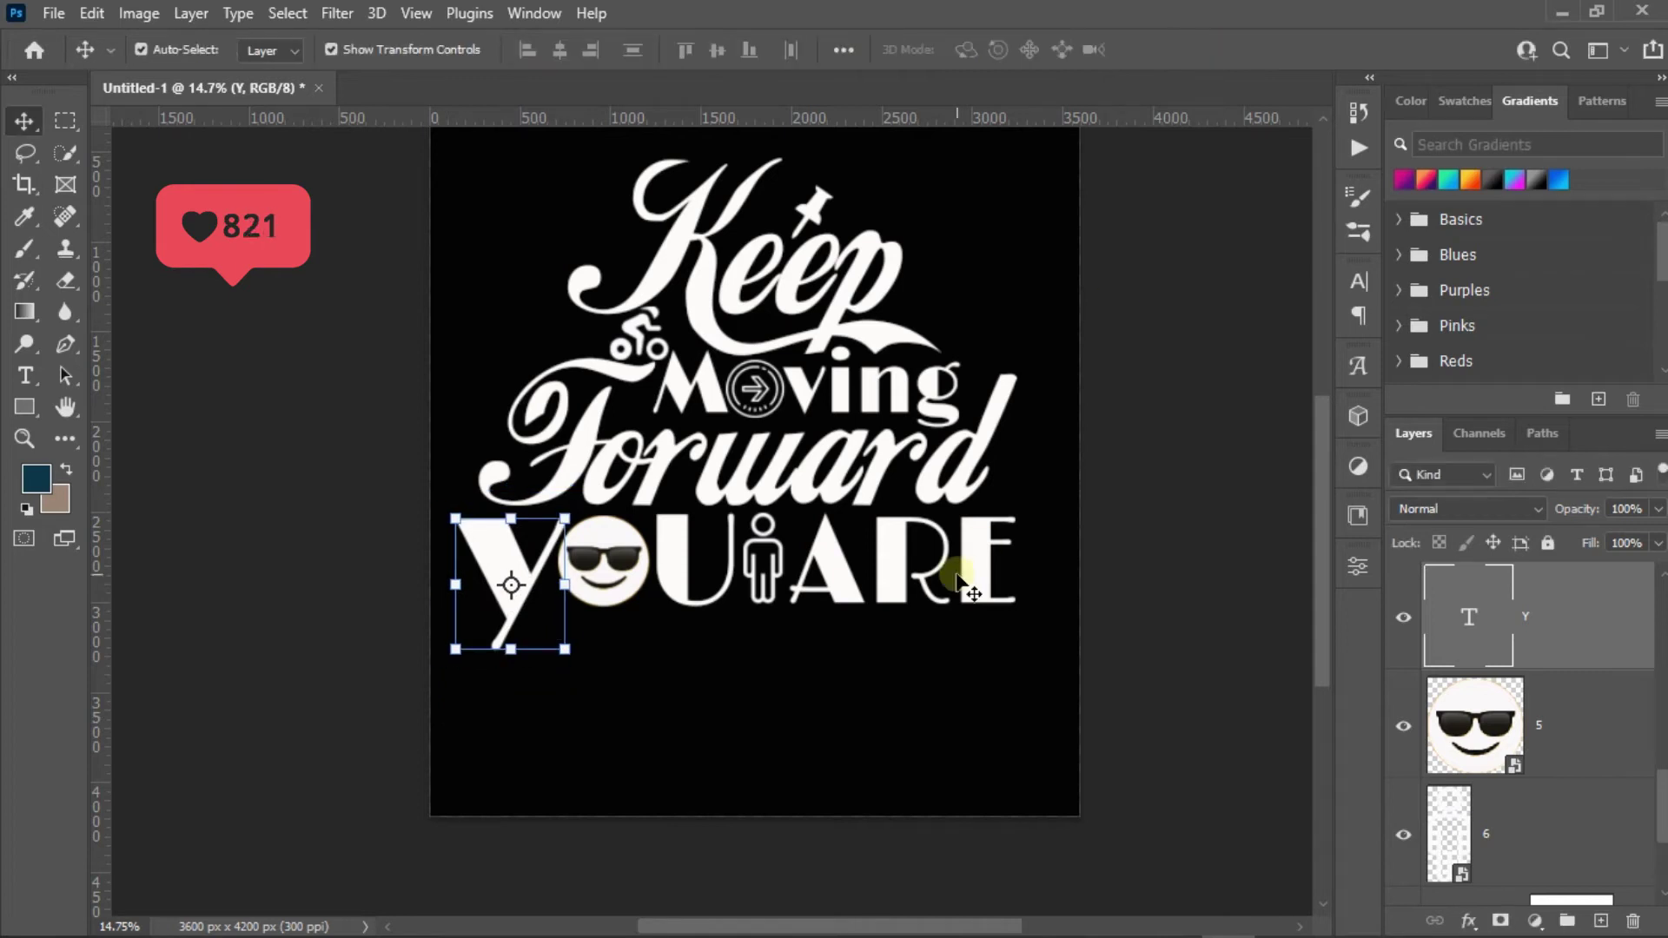
Duplicate the ARE text layer and retype the copy as a single E.
left_click(989, 558)
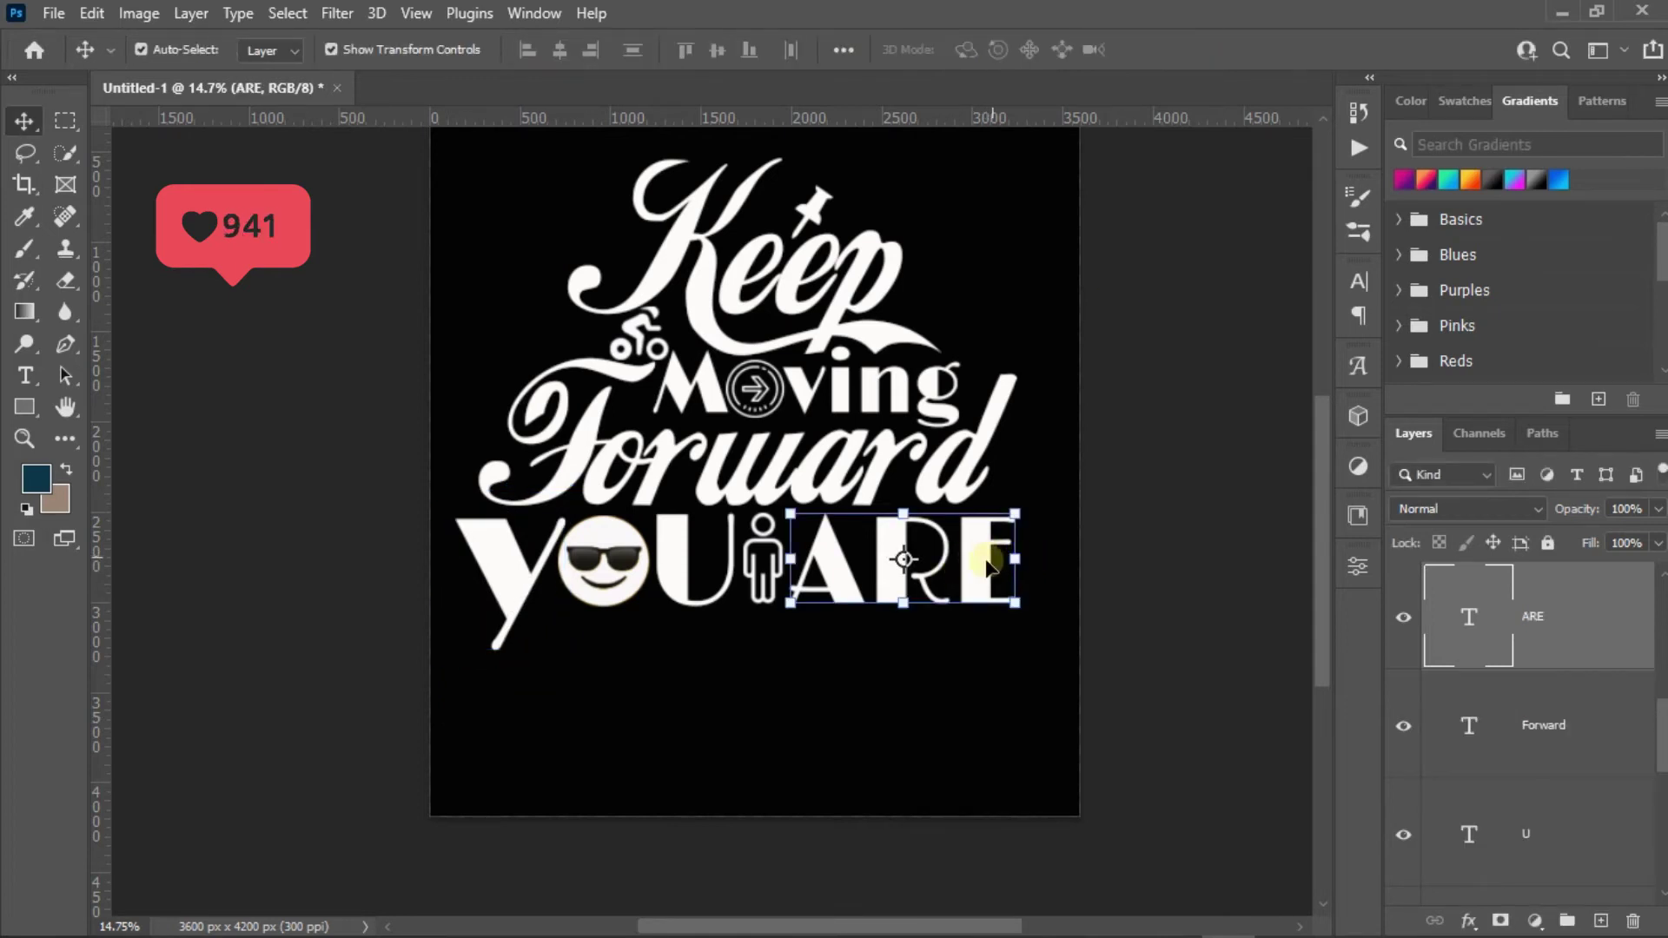
double_click(956, 566)
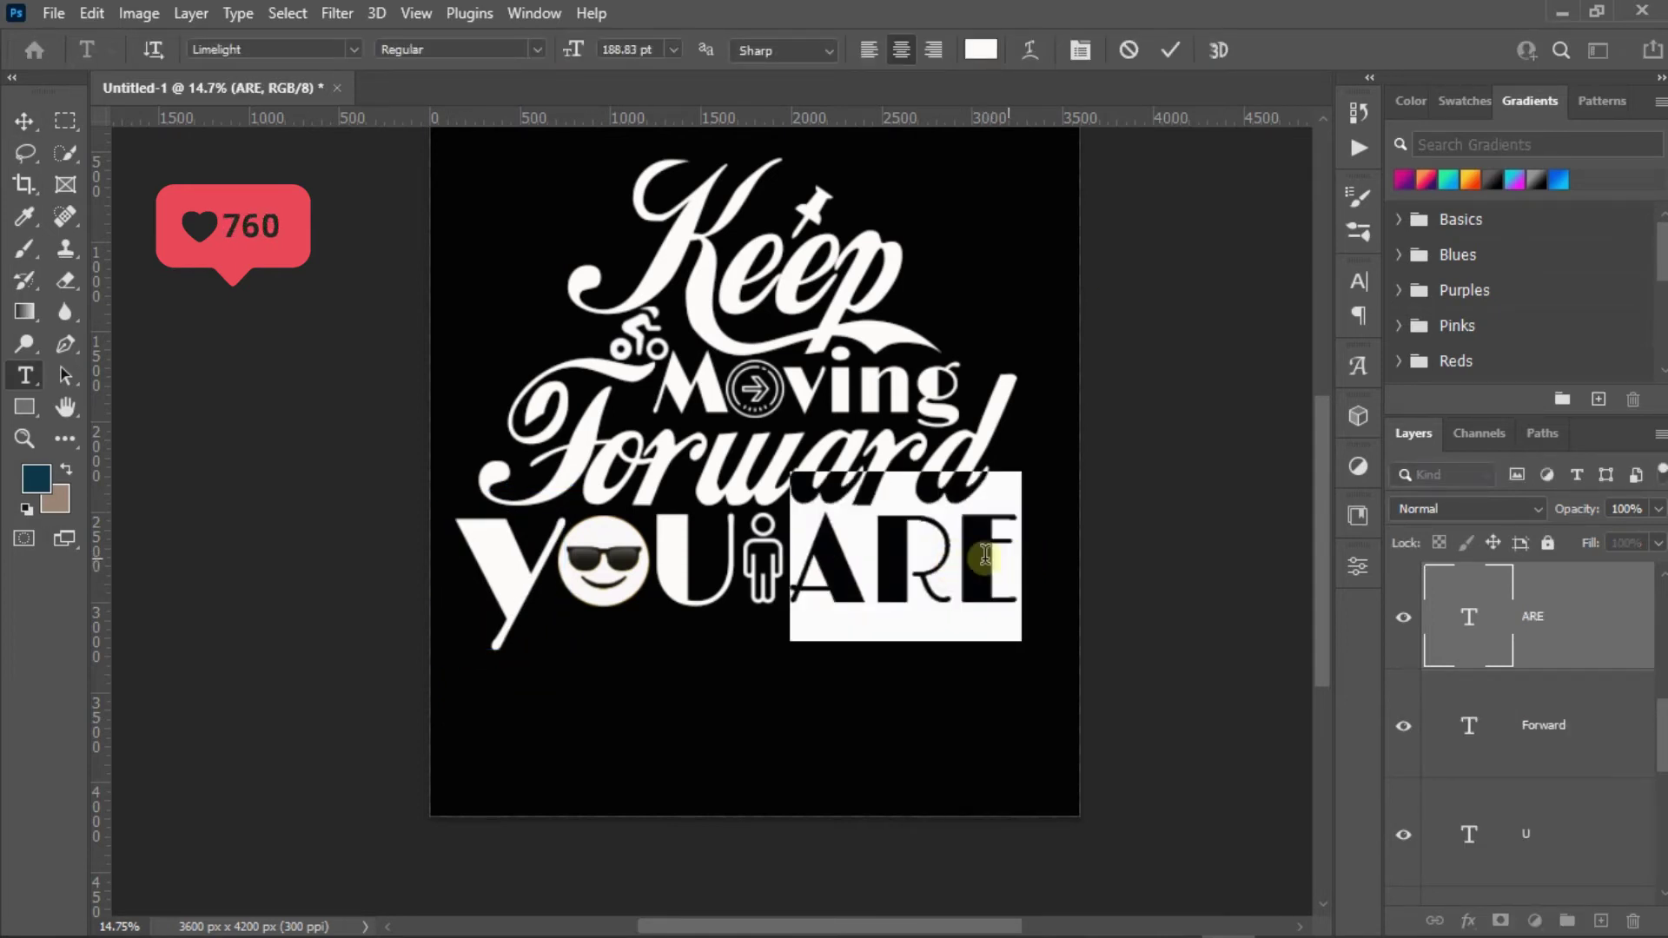
key("Escape")
key("v")
left_click_drag(950, 543, 951, 599)
double_click(955, 591)
type("E")
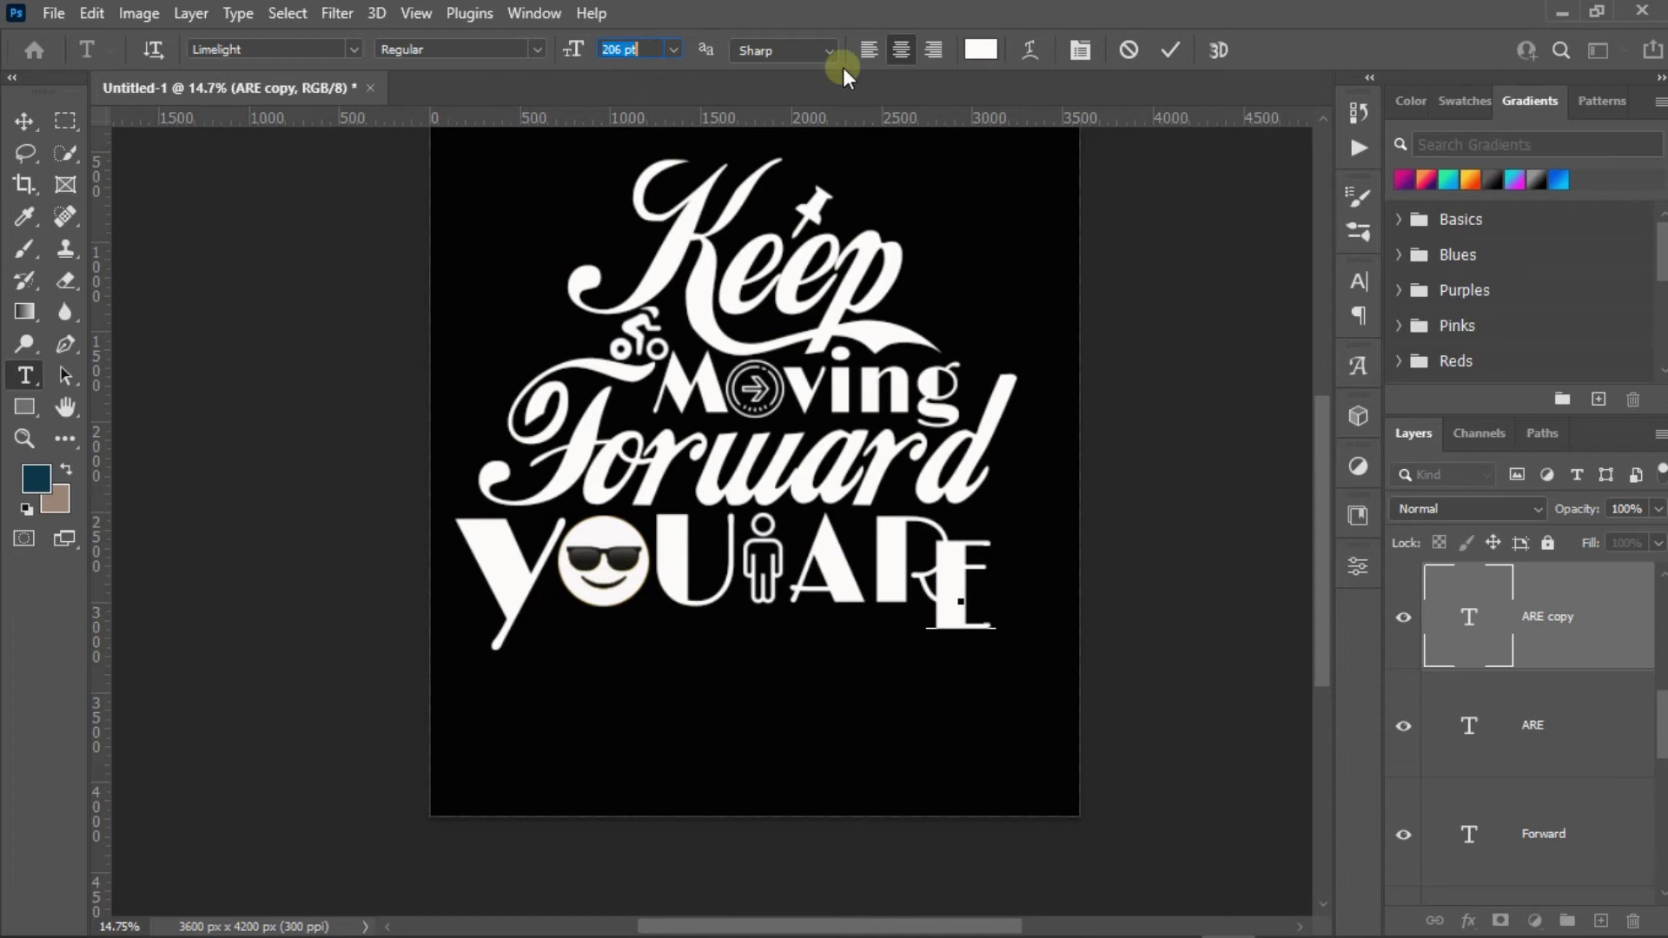
left_click(1096, 149)
key("v")
Scale the E up to about 155% and shift it right beside AR.
left_click(957, 629)
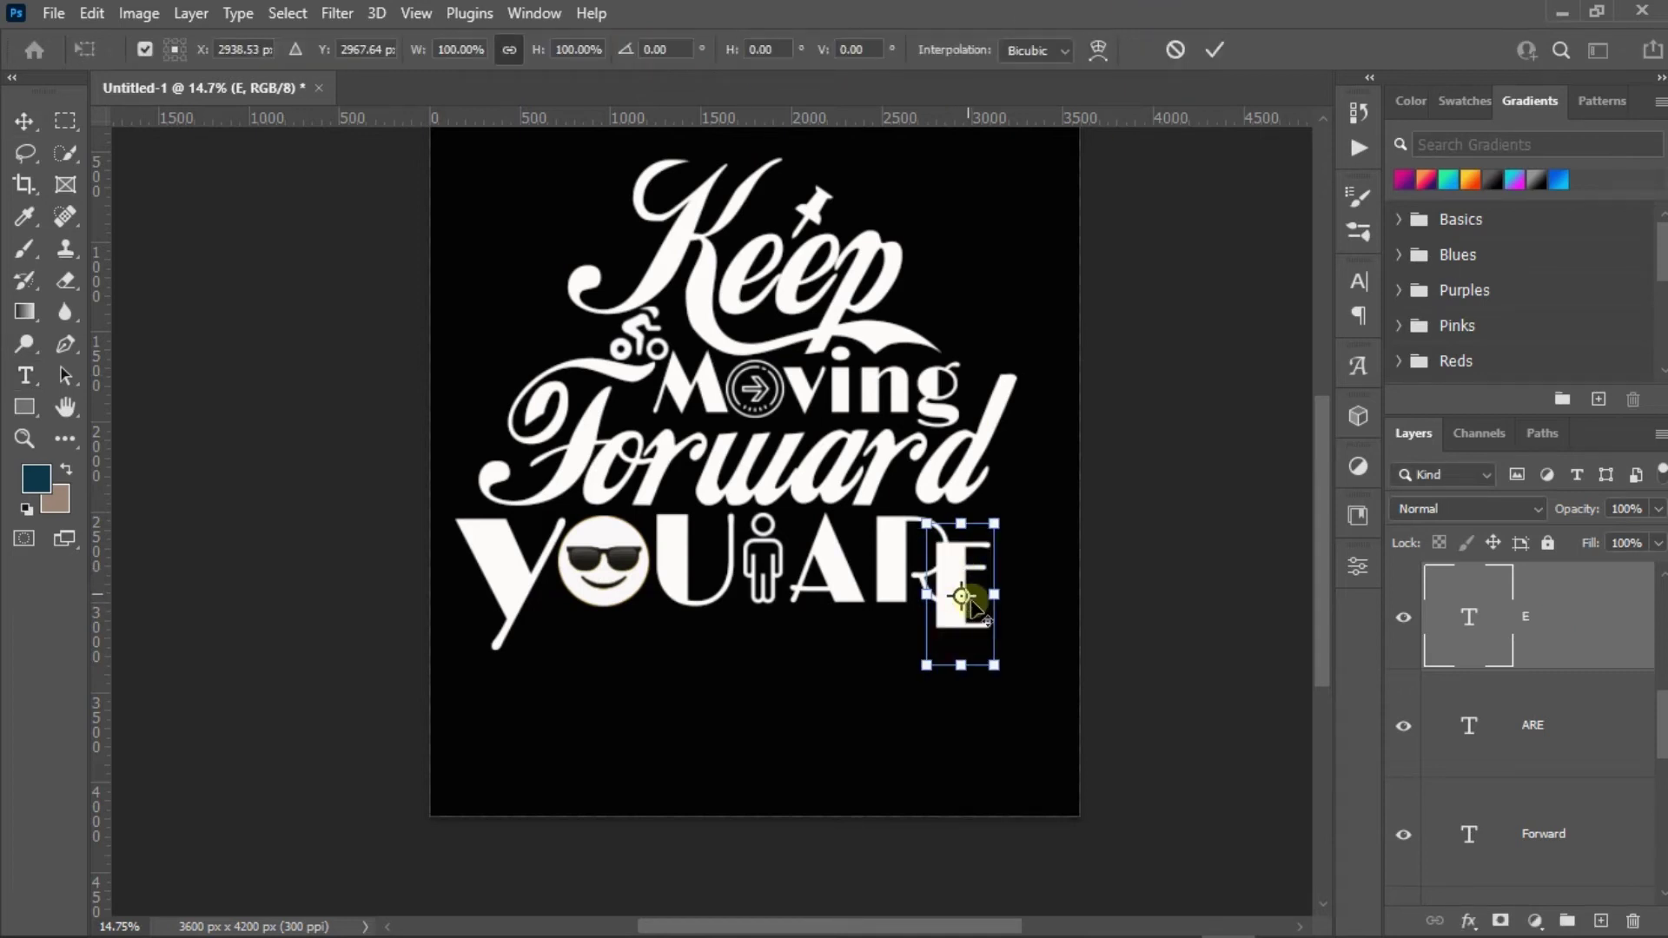
left_click_drag(1001, 523, 1012, 488)
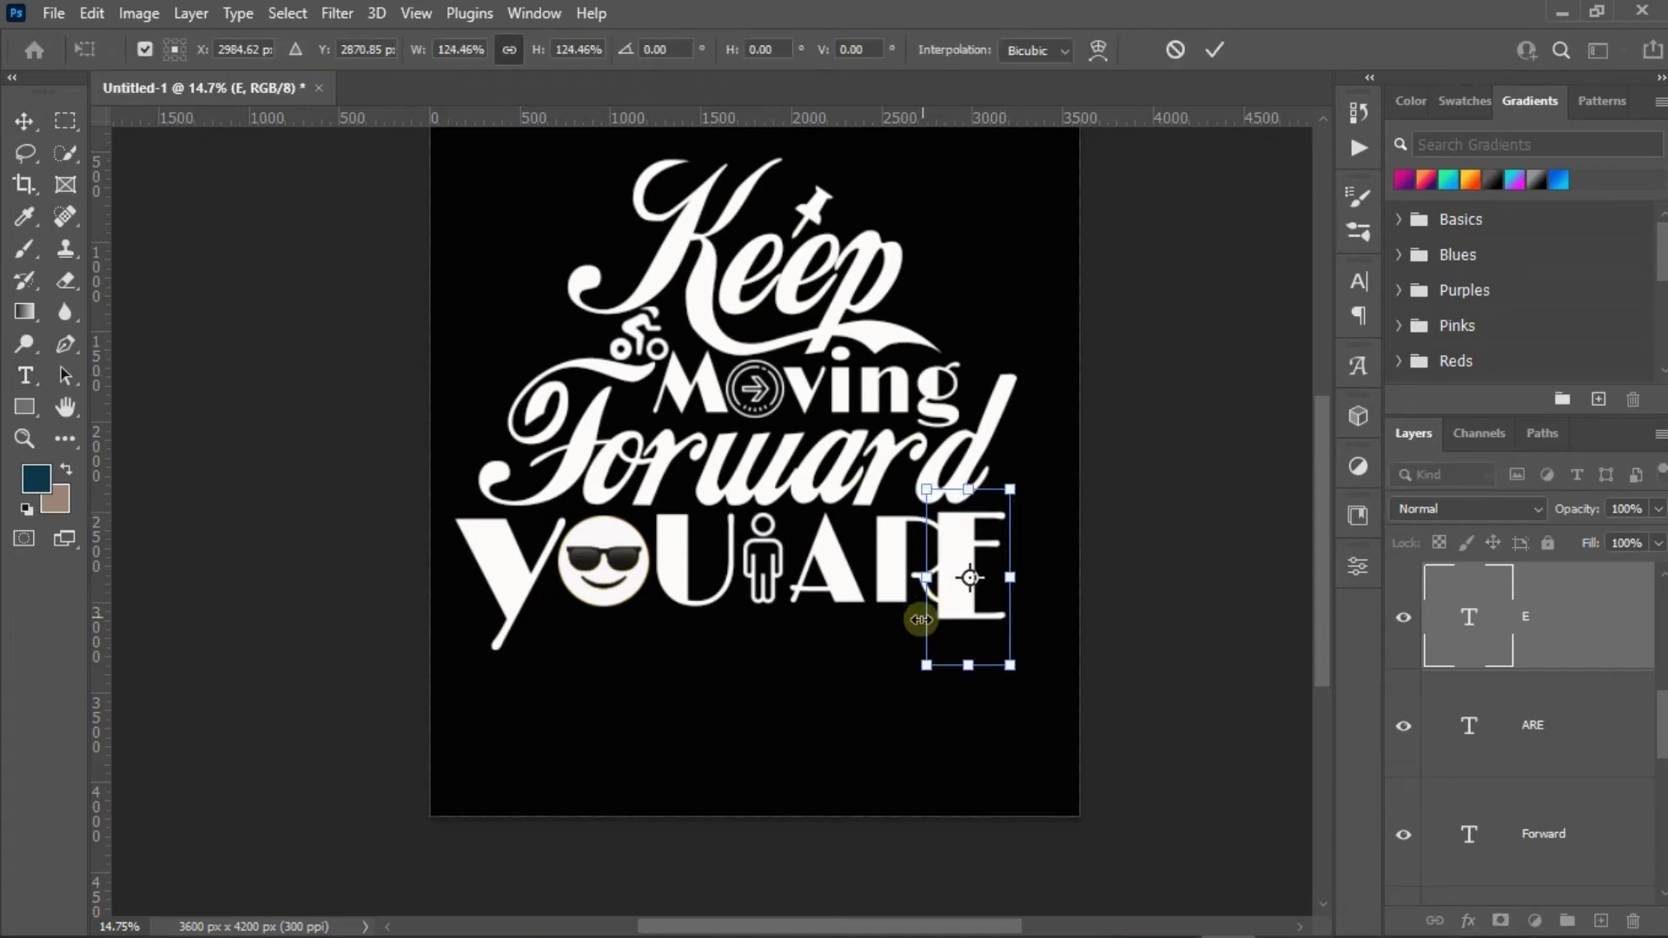
left_click_drag(928, 662, 919, 679)
left_click_drag(952, 559, 985, 583)
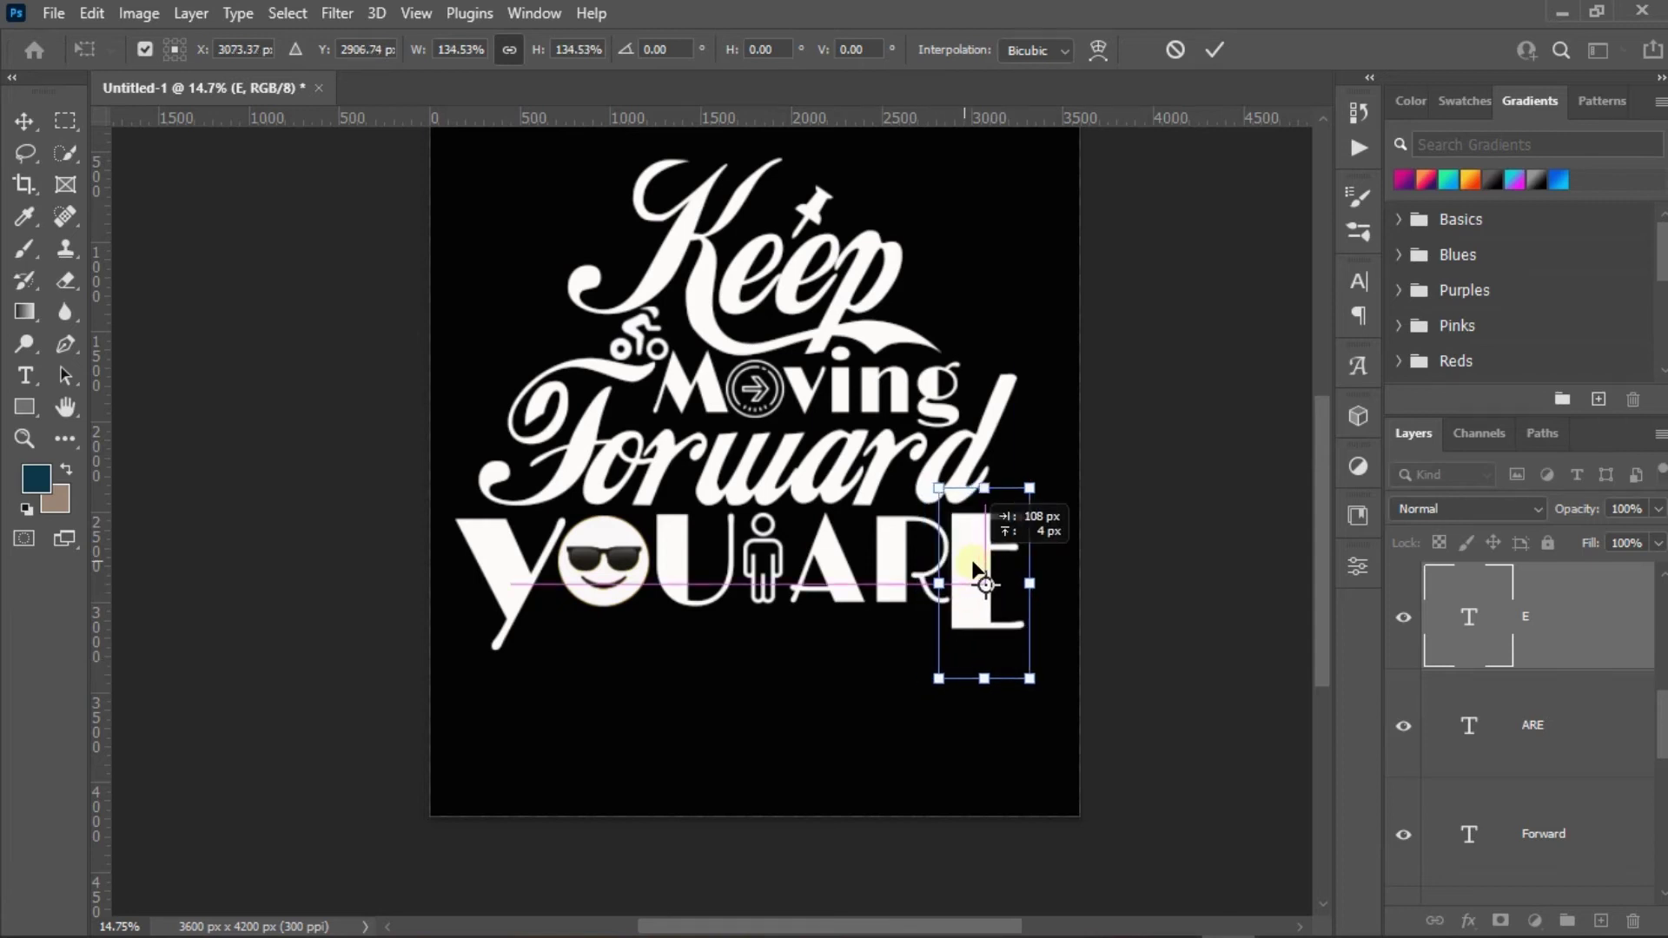
left_click_drag(939, 679, 936, 723)
left_click_drag(977, 599, 997, 599)
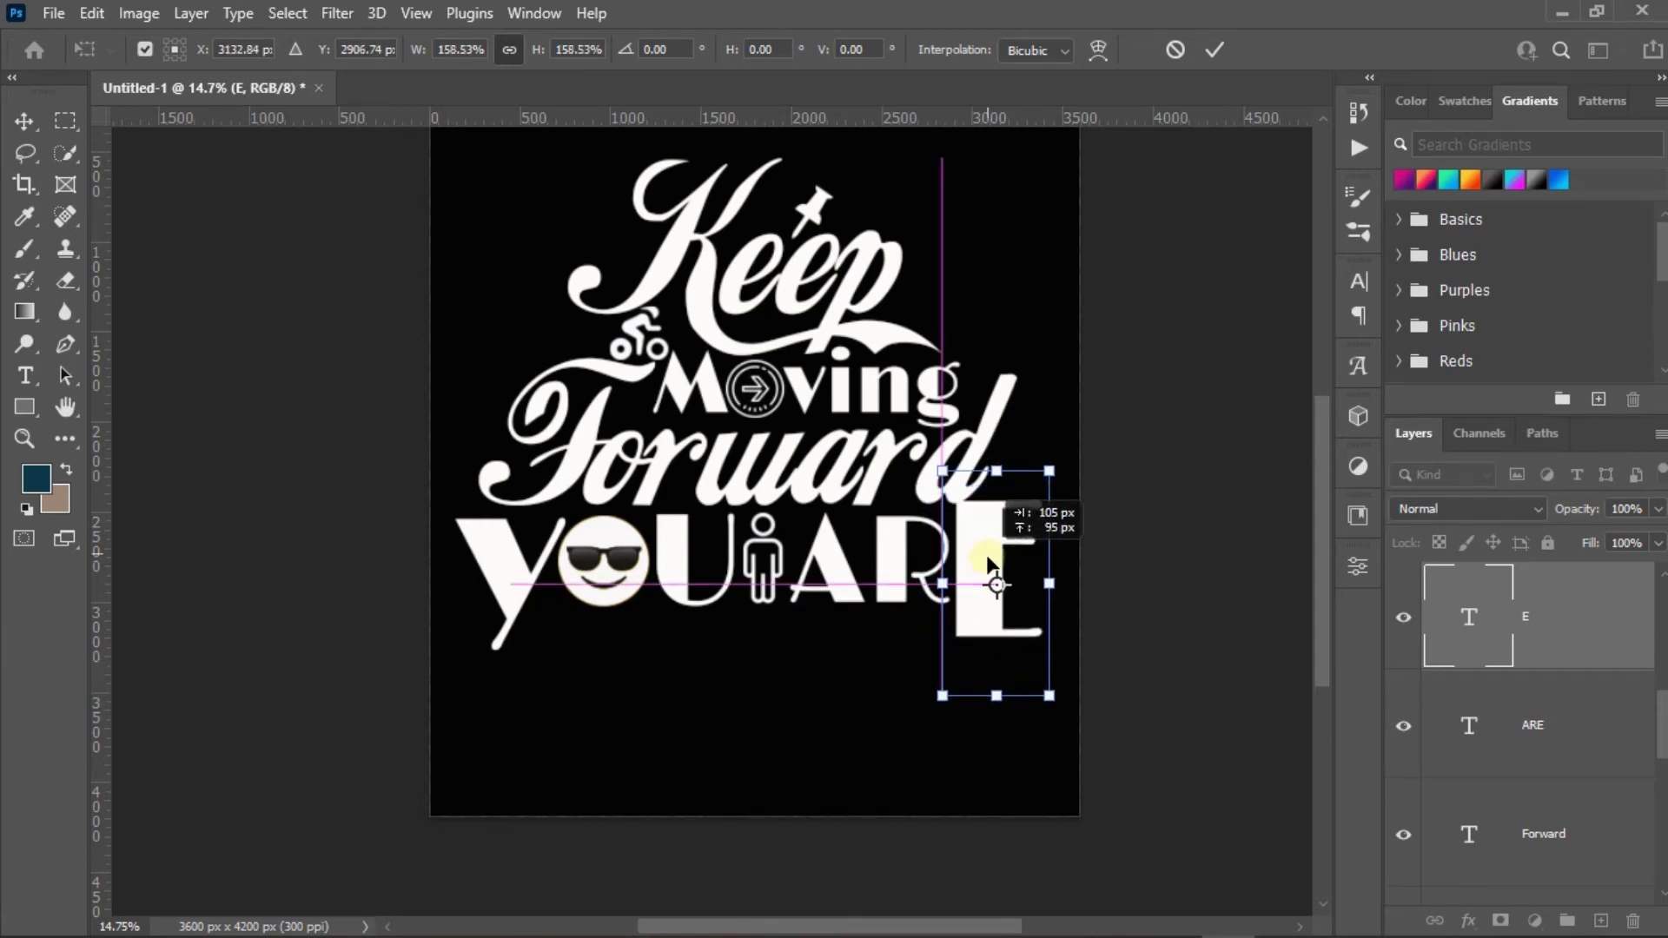
left_click(1213, 51)
Fine-tune the E's position next to AR, dropping it to the Y's bottom.
scroll(979, 521, "up", 3)
left_click_drag(977, 526, 995, 556)
scroll(980, 540, "down", 3)
left_click(1096, 438)
scroll(772, 576, "down", 2)
Type 'Future' in the Loki Cola font below YOU ARE.
scroll(773, 534, "up", 1)
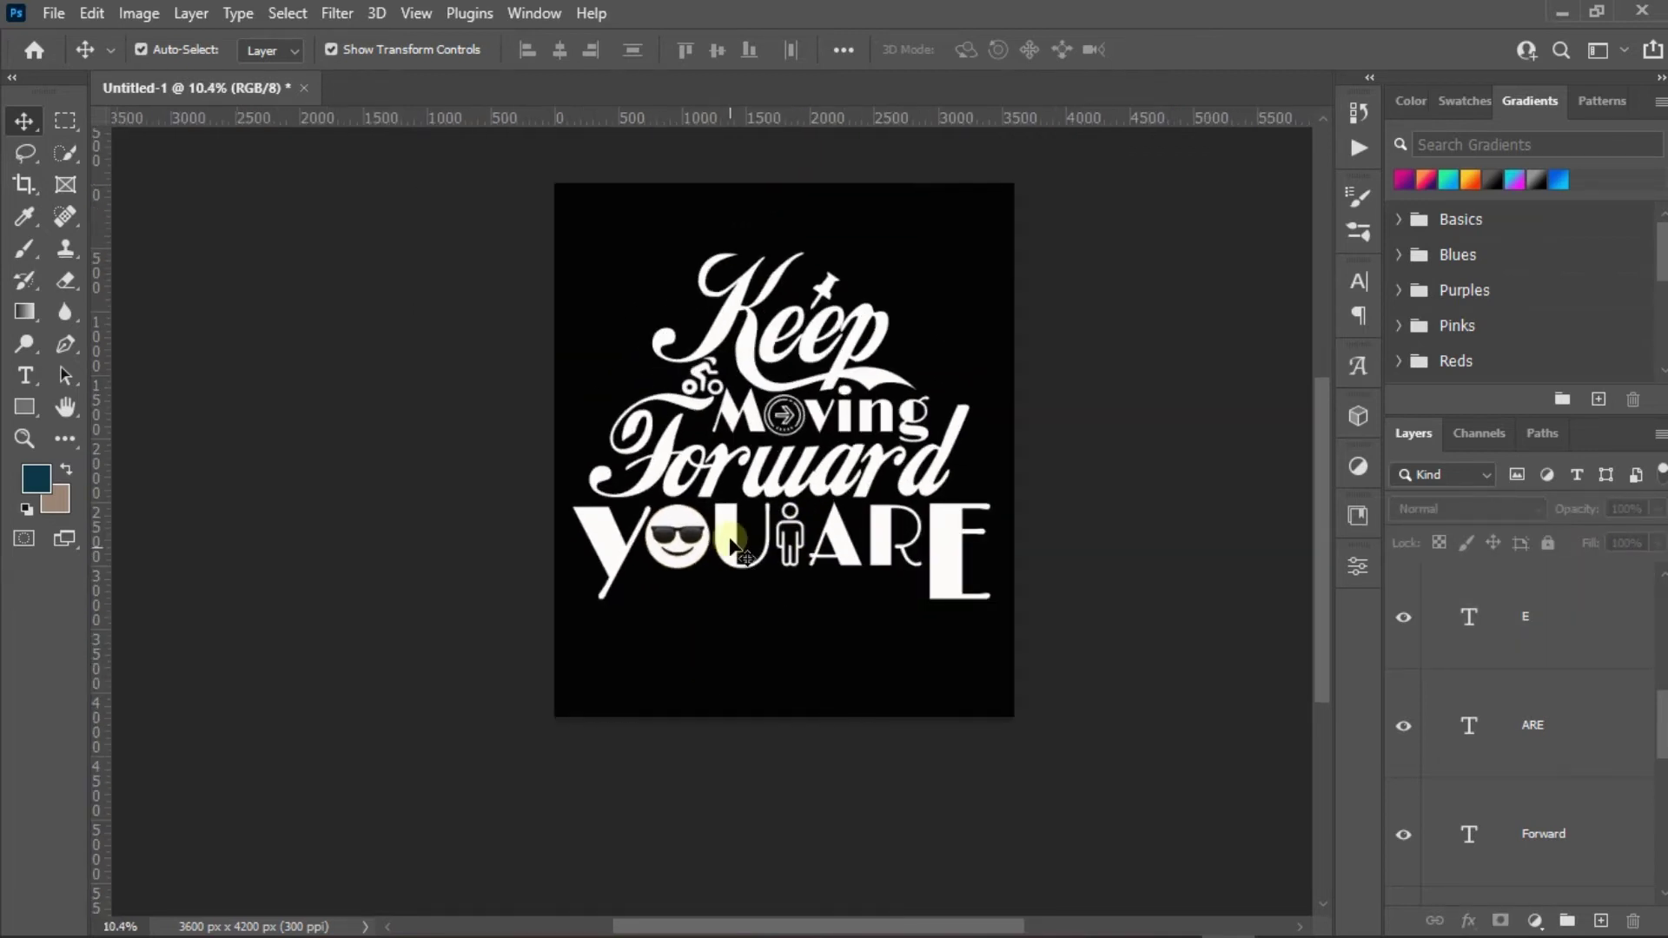
scroll(765, 365, "up", 1)
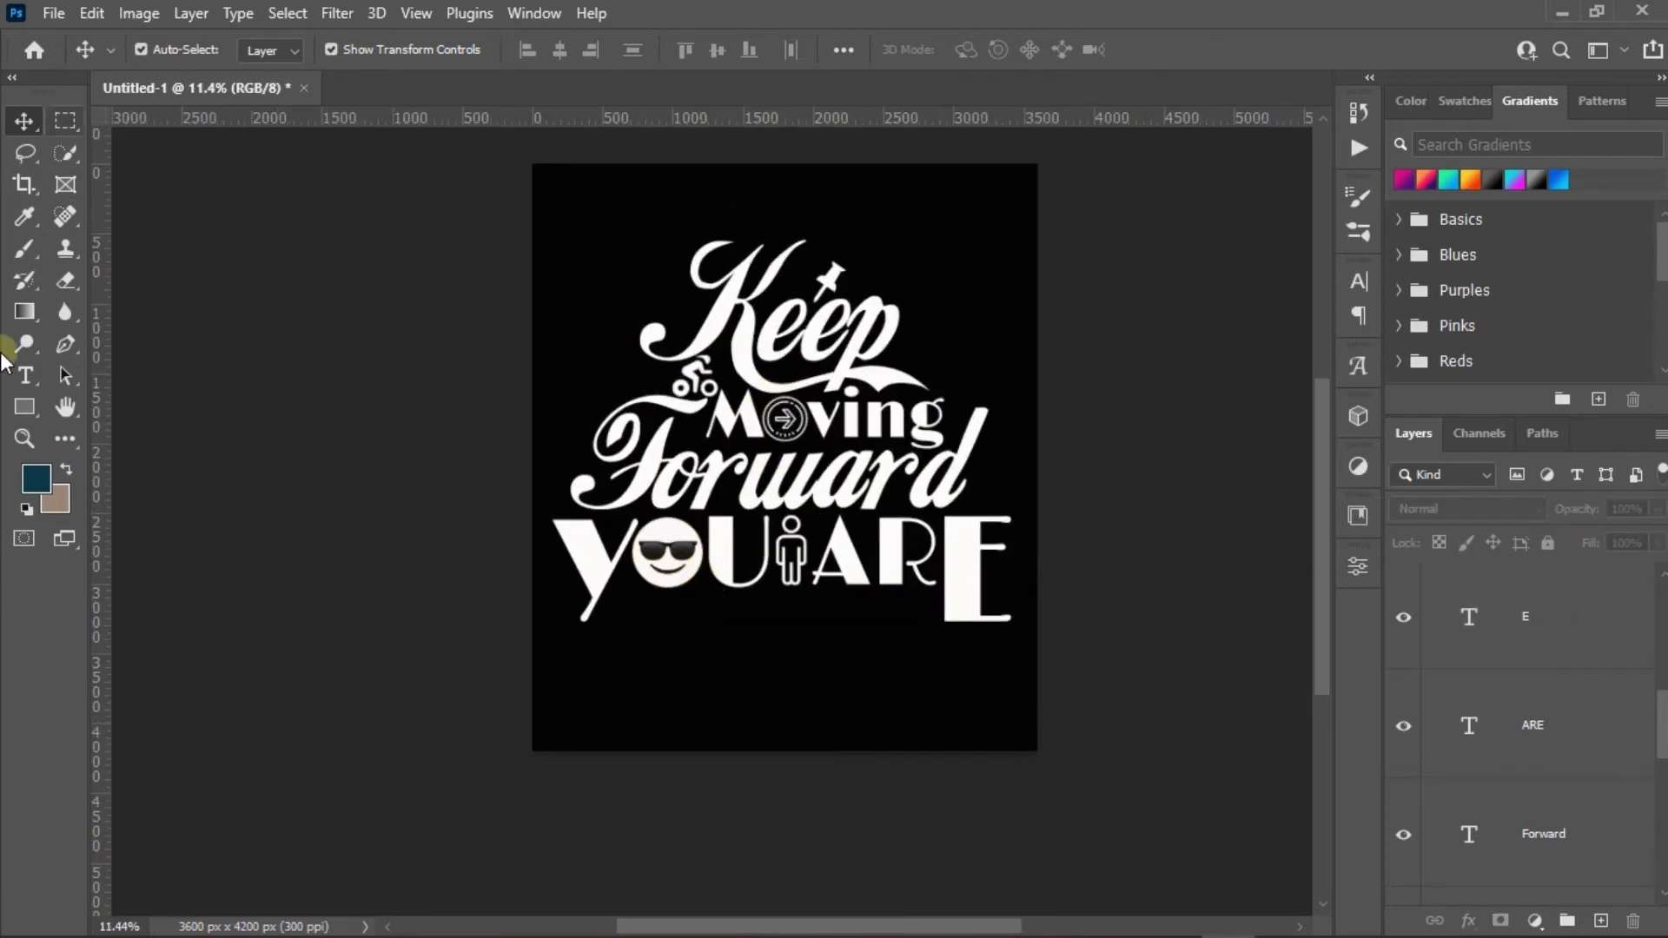
left_click(351, 49)
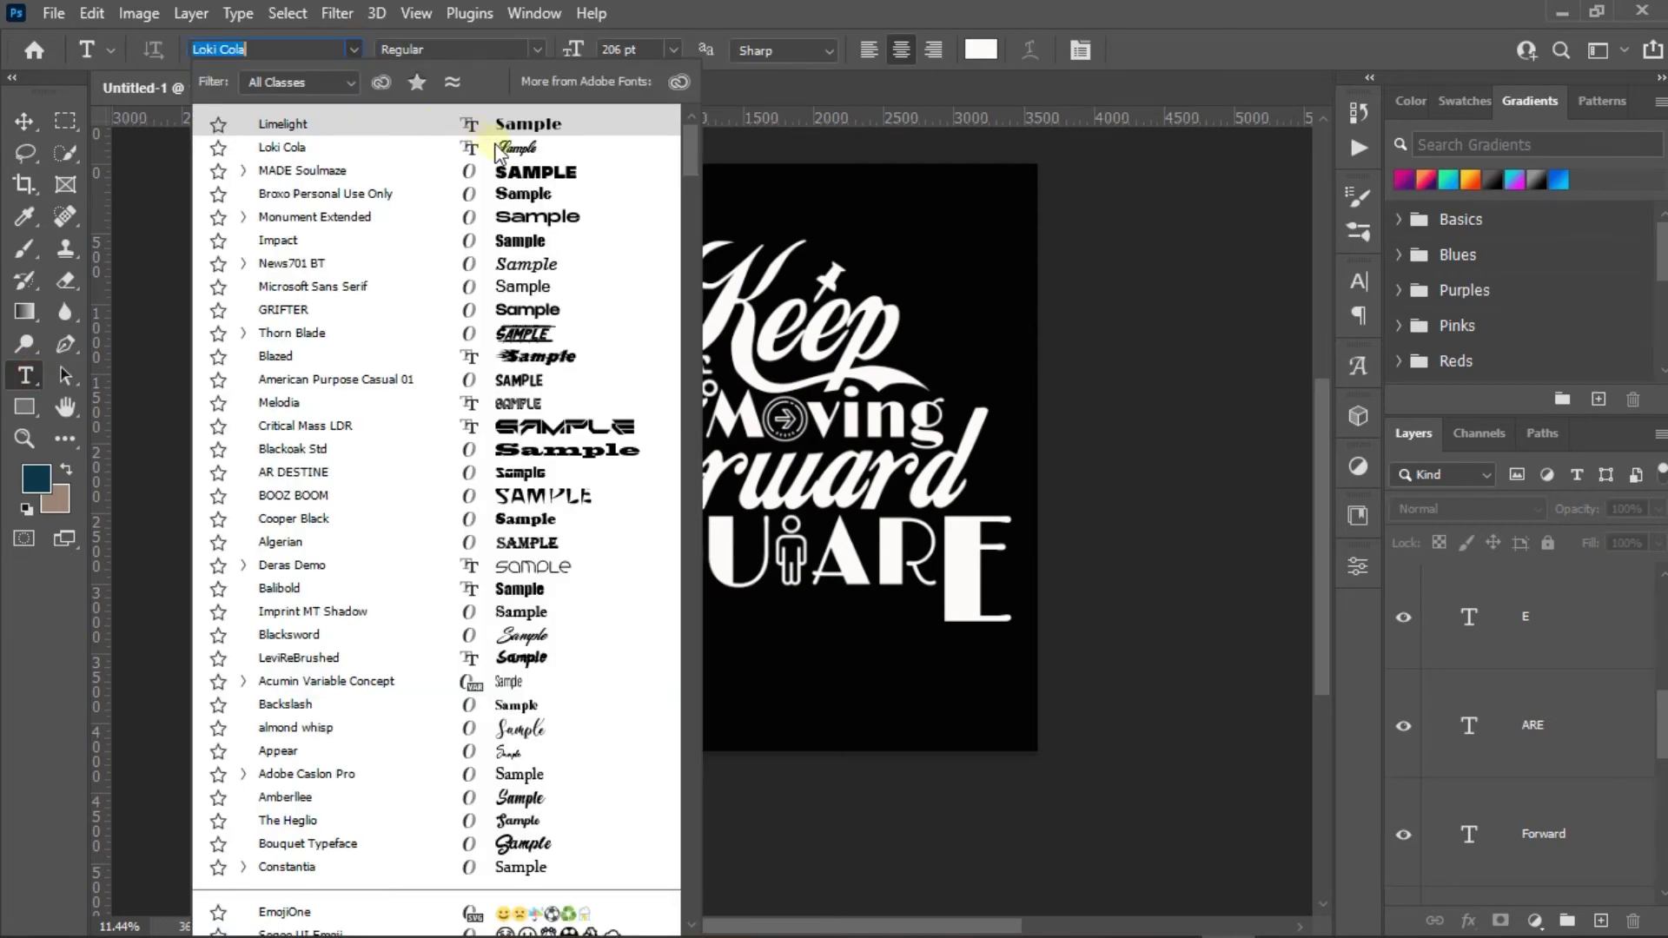
left_click(482, 141)
left_click(654, 668)
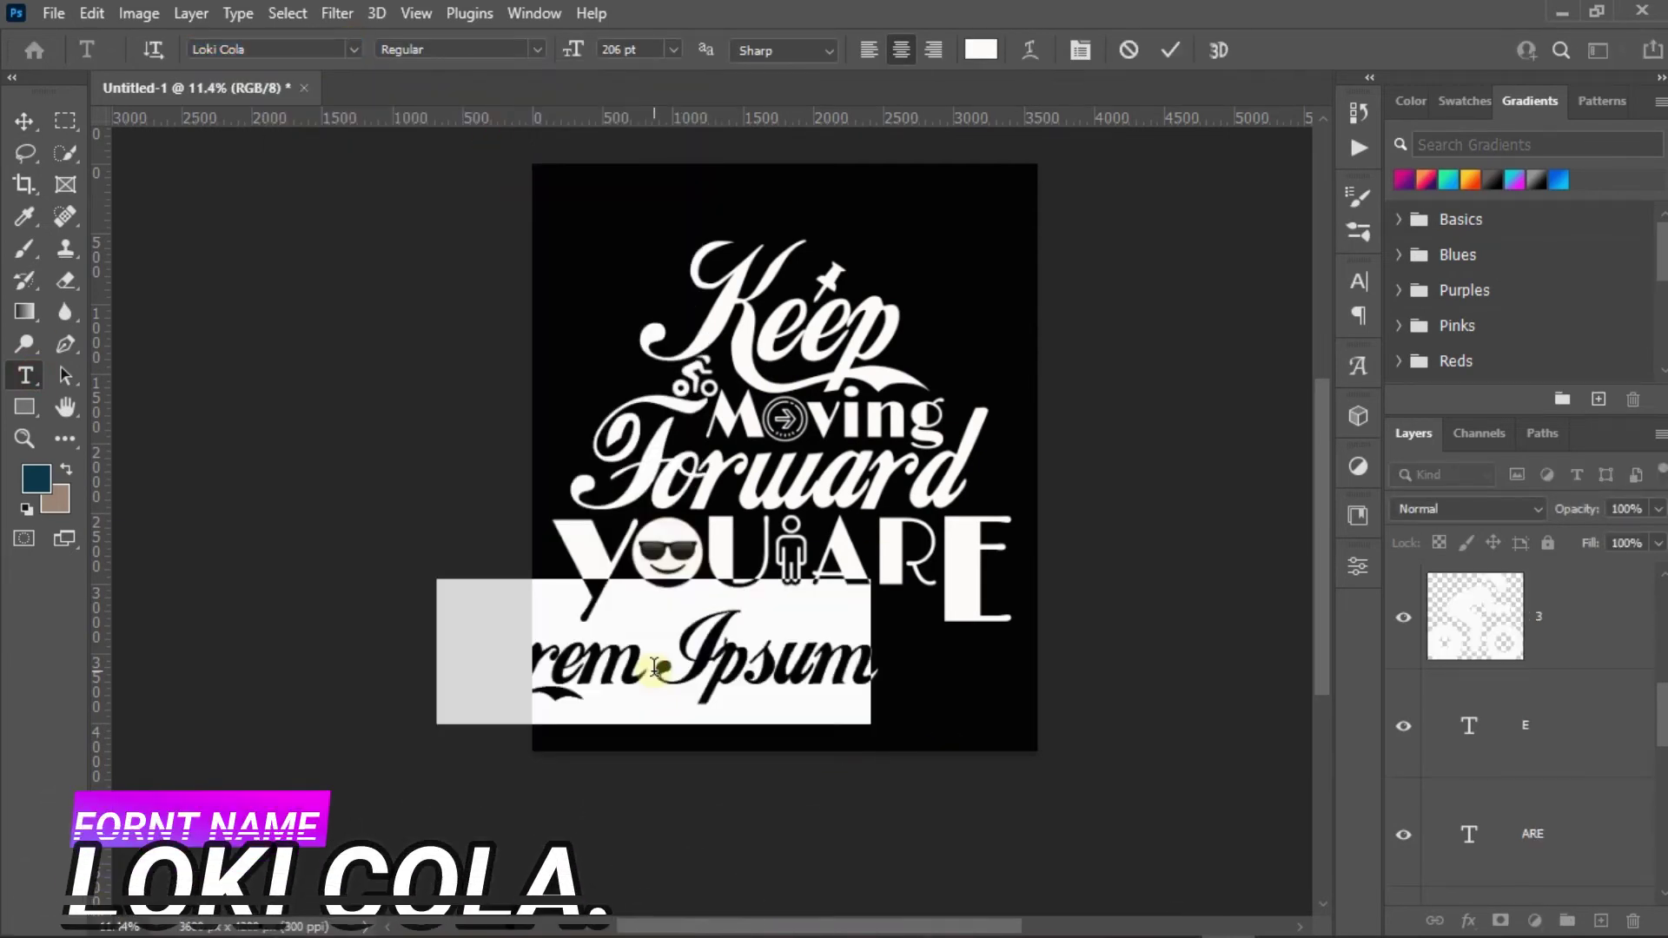
type("Future")
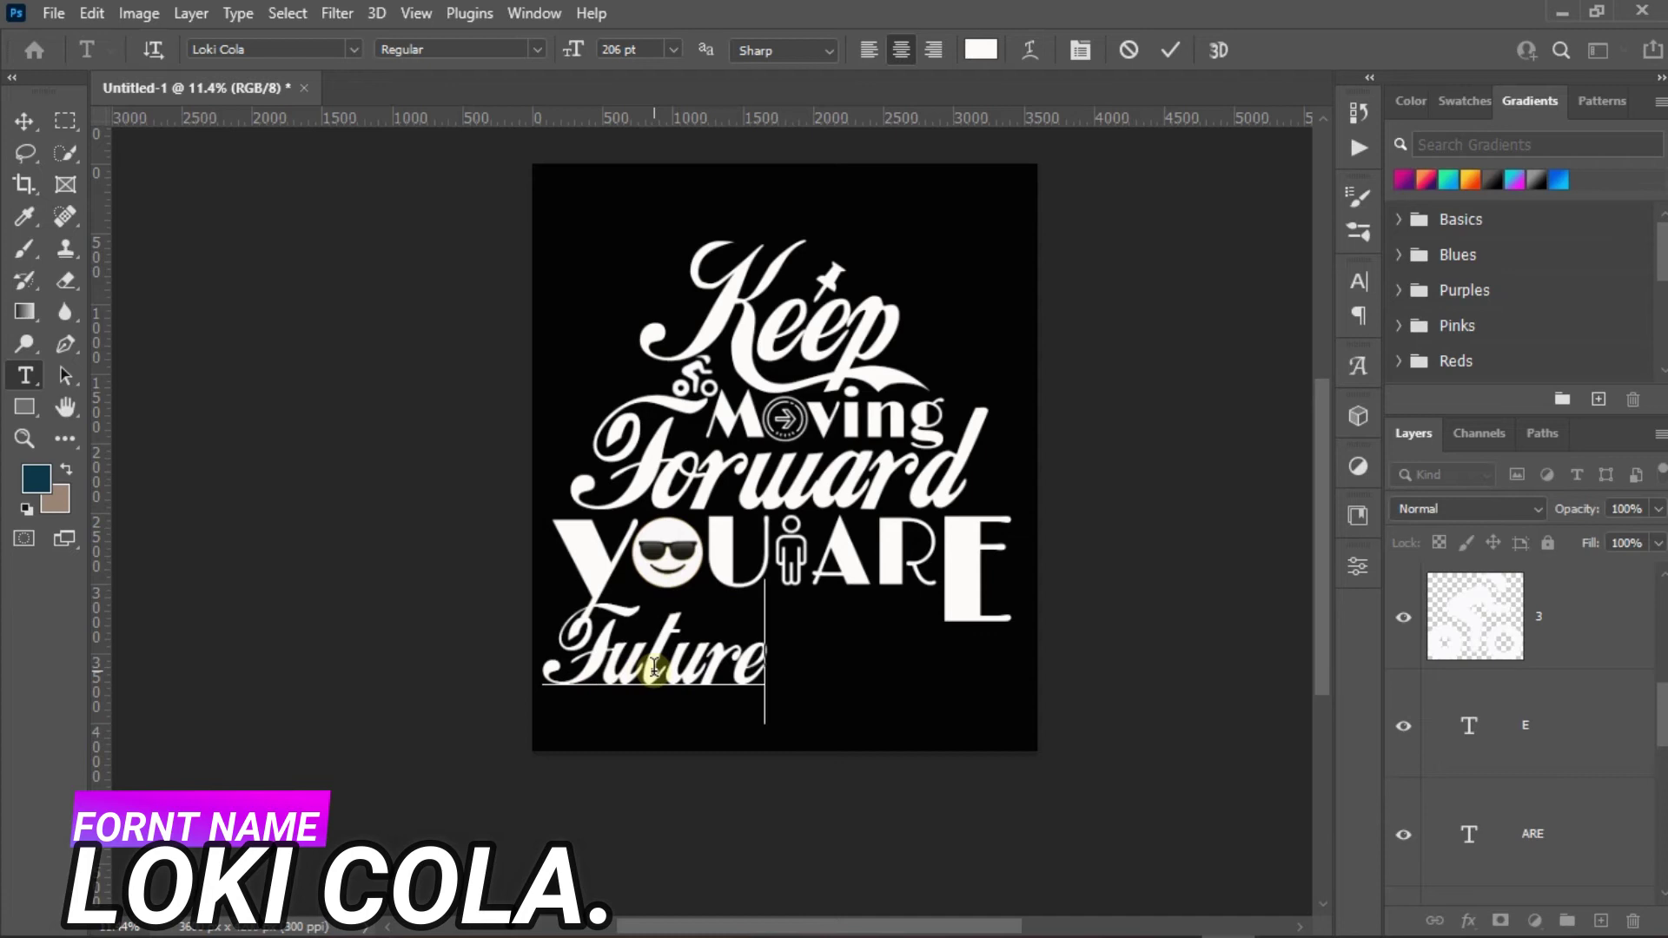
key("ctrl+Return")
Enlarge Future and stretch it wide to span the line beneath YOU ARE.
key("v")
scroll(654, 669, "up", 2)
left_click_drag(912, 669, 1034, 756)
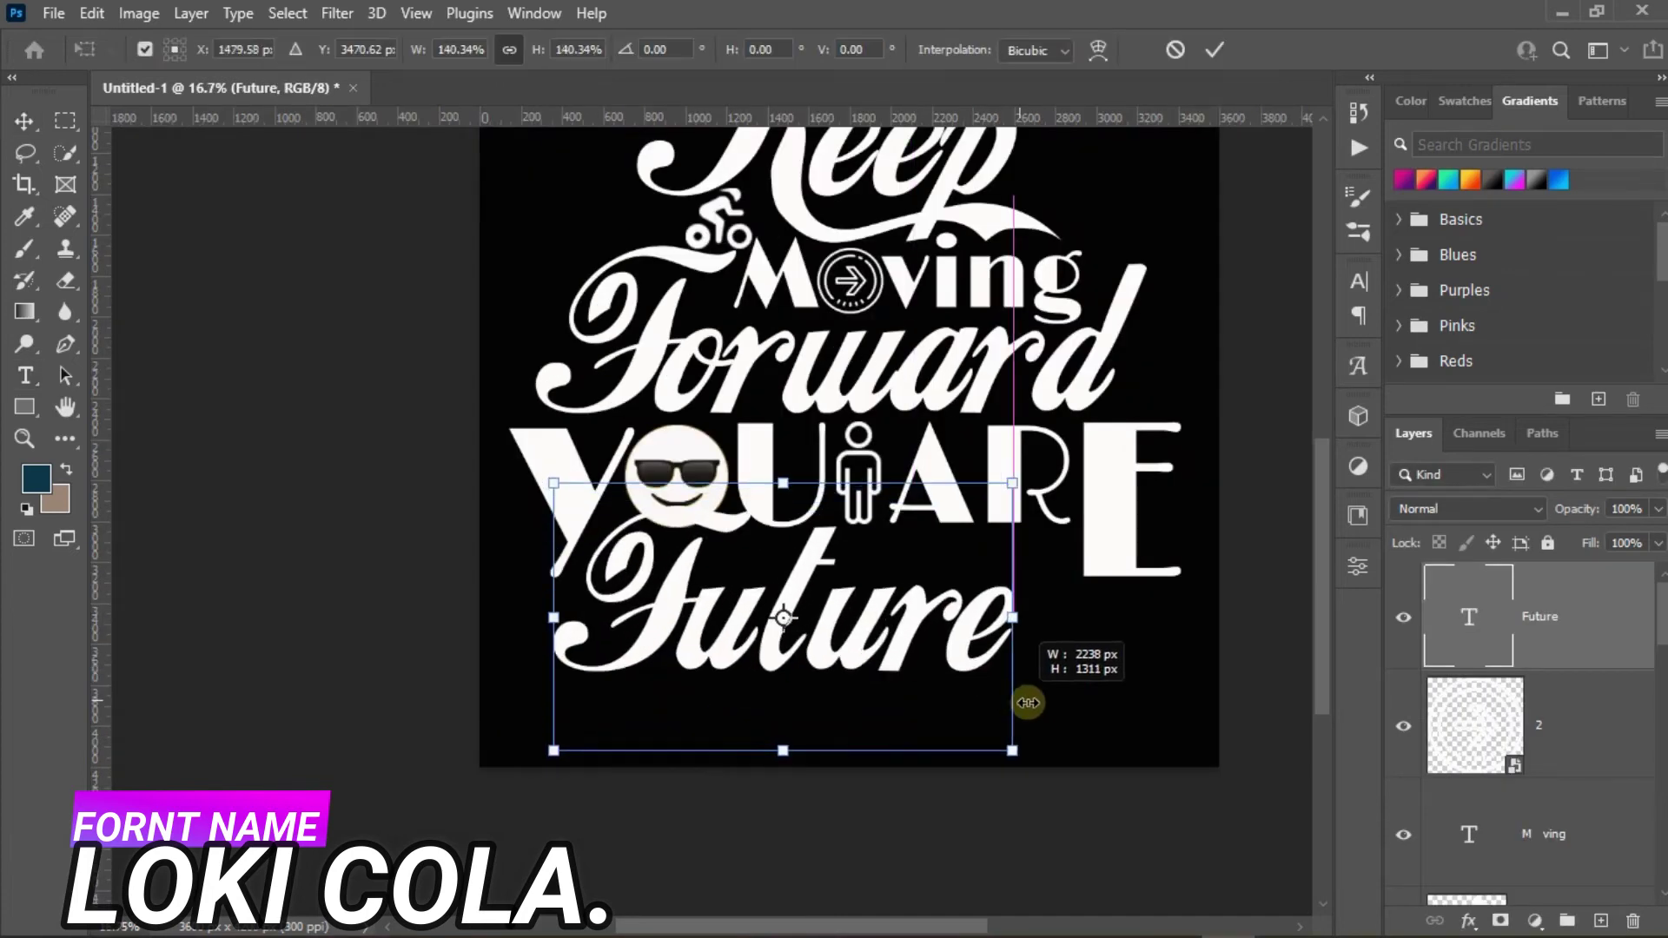
left_click_drag(739, 638, 744, 667)
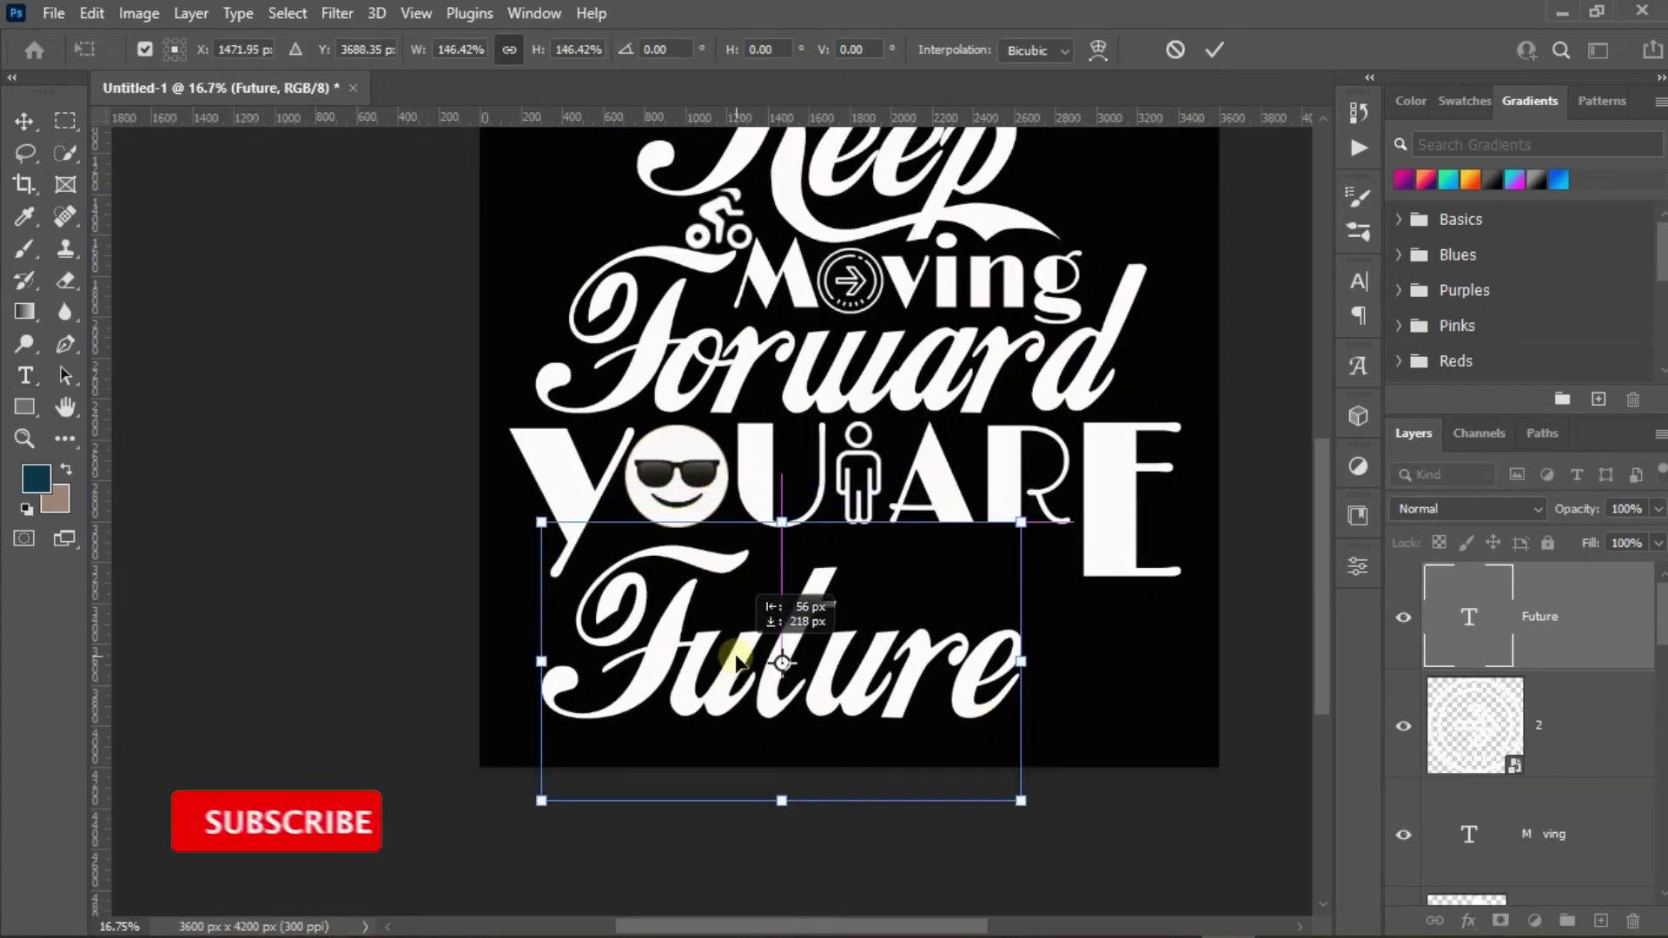
left_click_drag(1028, 662, 1102, 653)
left_click_drag(730, 640, 683, 633)
scroll(521, 558, "up", 3)
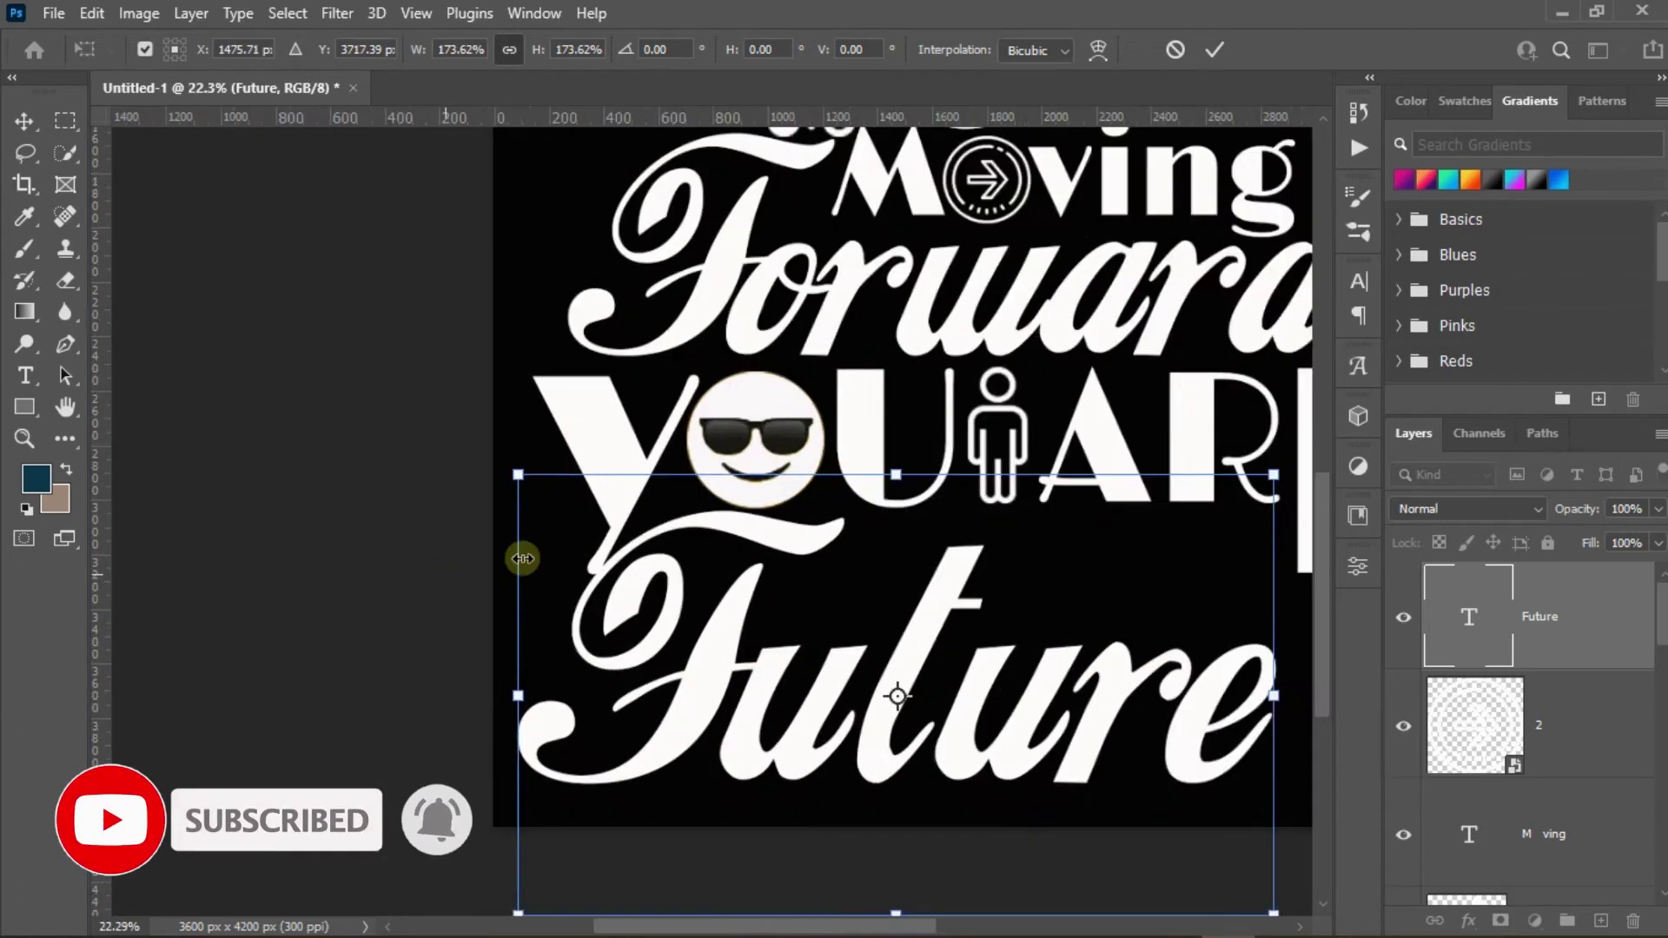
left_click_drag(678, 574, 686, 591)
scroll(686, 591, "down", 3)
scroll(1132, 670, "up", 2)
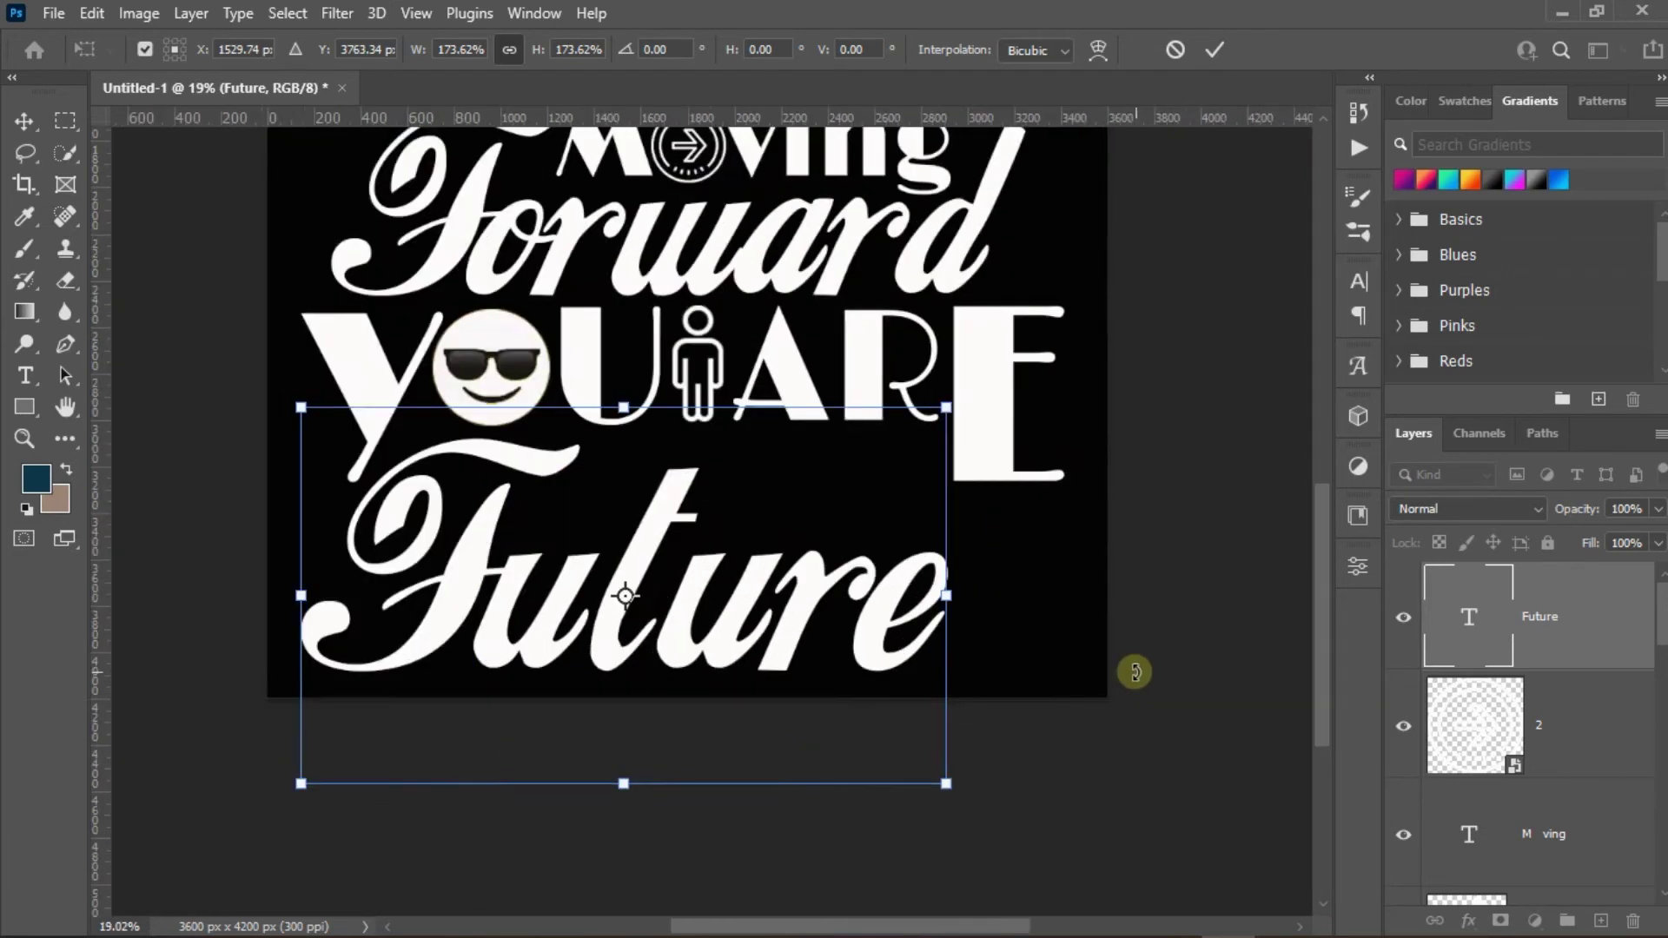
left_click_drag(918, 581, 1037, 577)
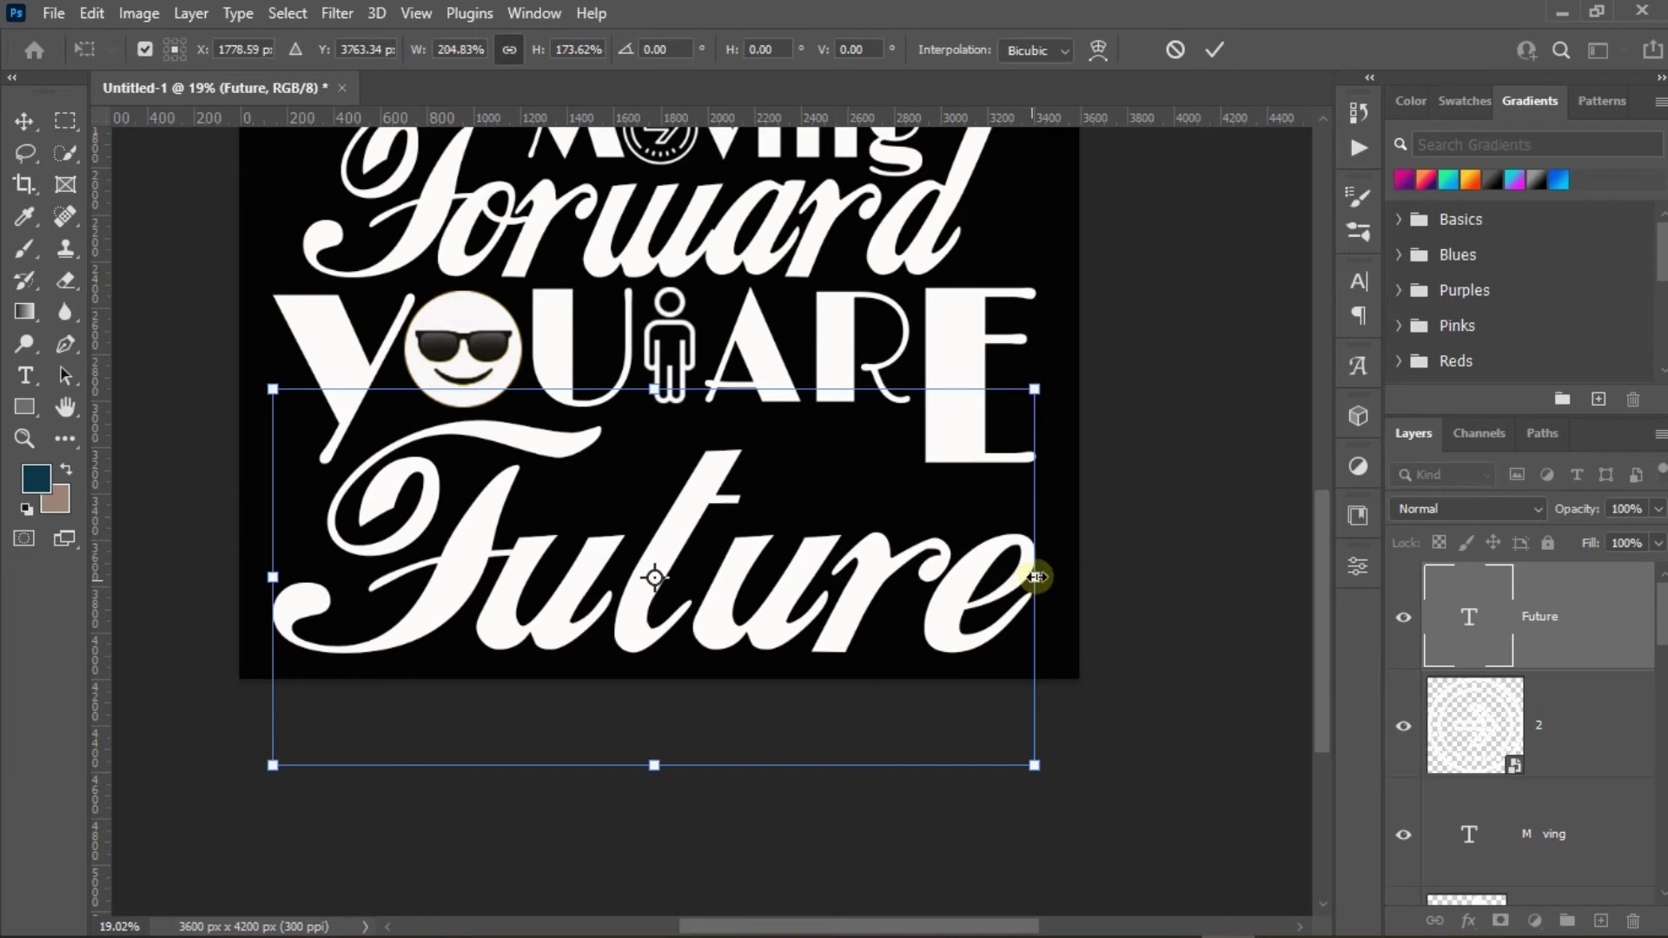
left_click(1214, 54)
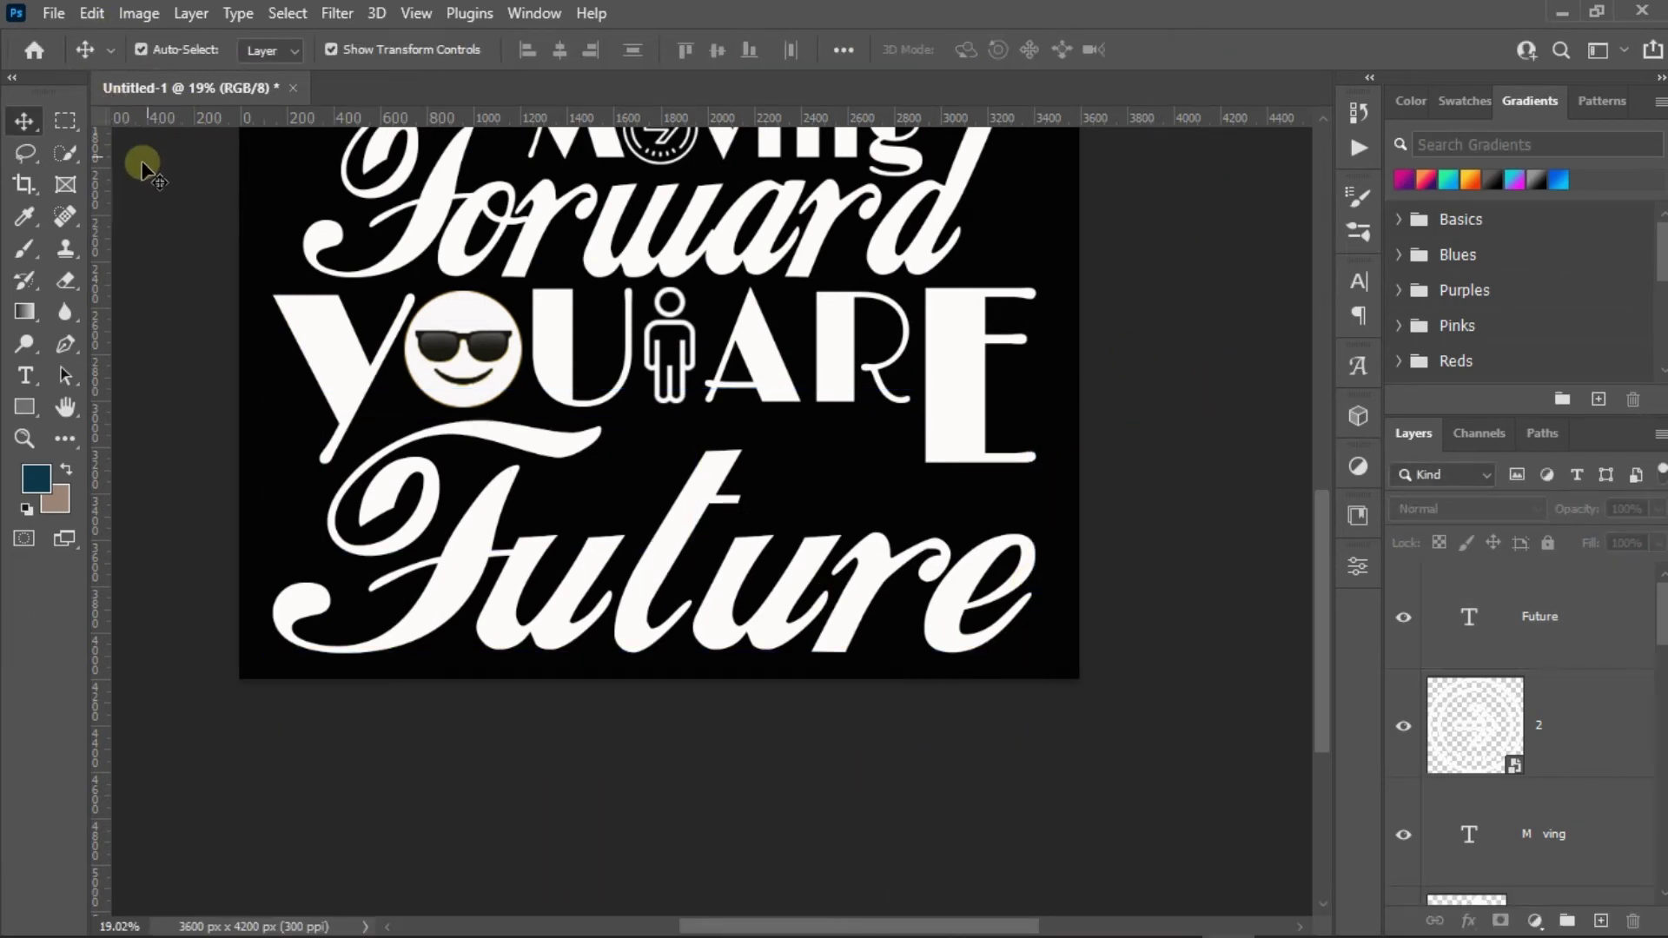
Create a 'The' text layer in the MADE Soulmaze font.
left_click(17, 382)
left_click(354, 49)
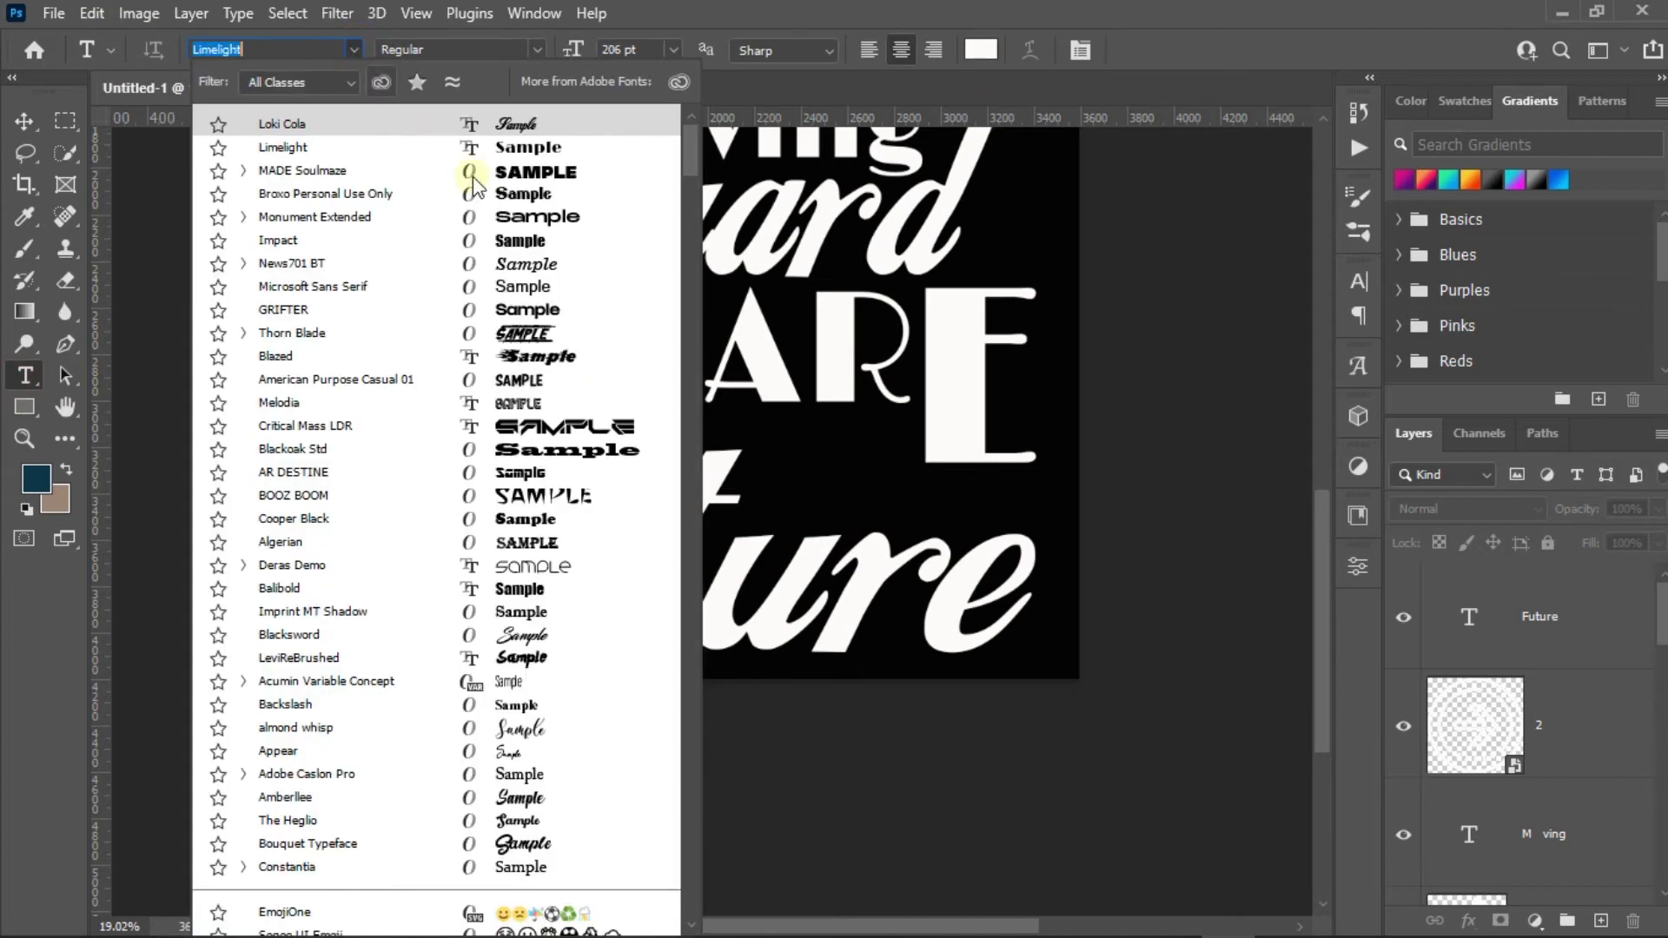
left_click(313, 298)
left_click(825, 460)
left_click(1185, 51)
left_click(1005, 228)
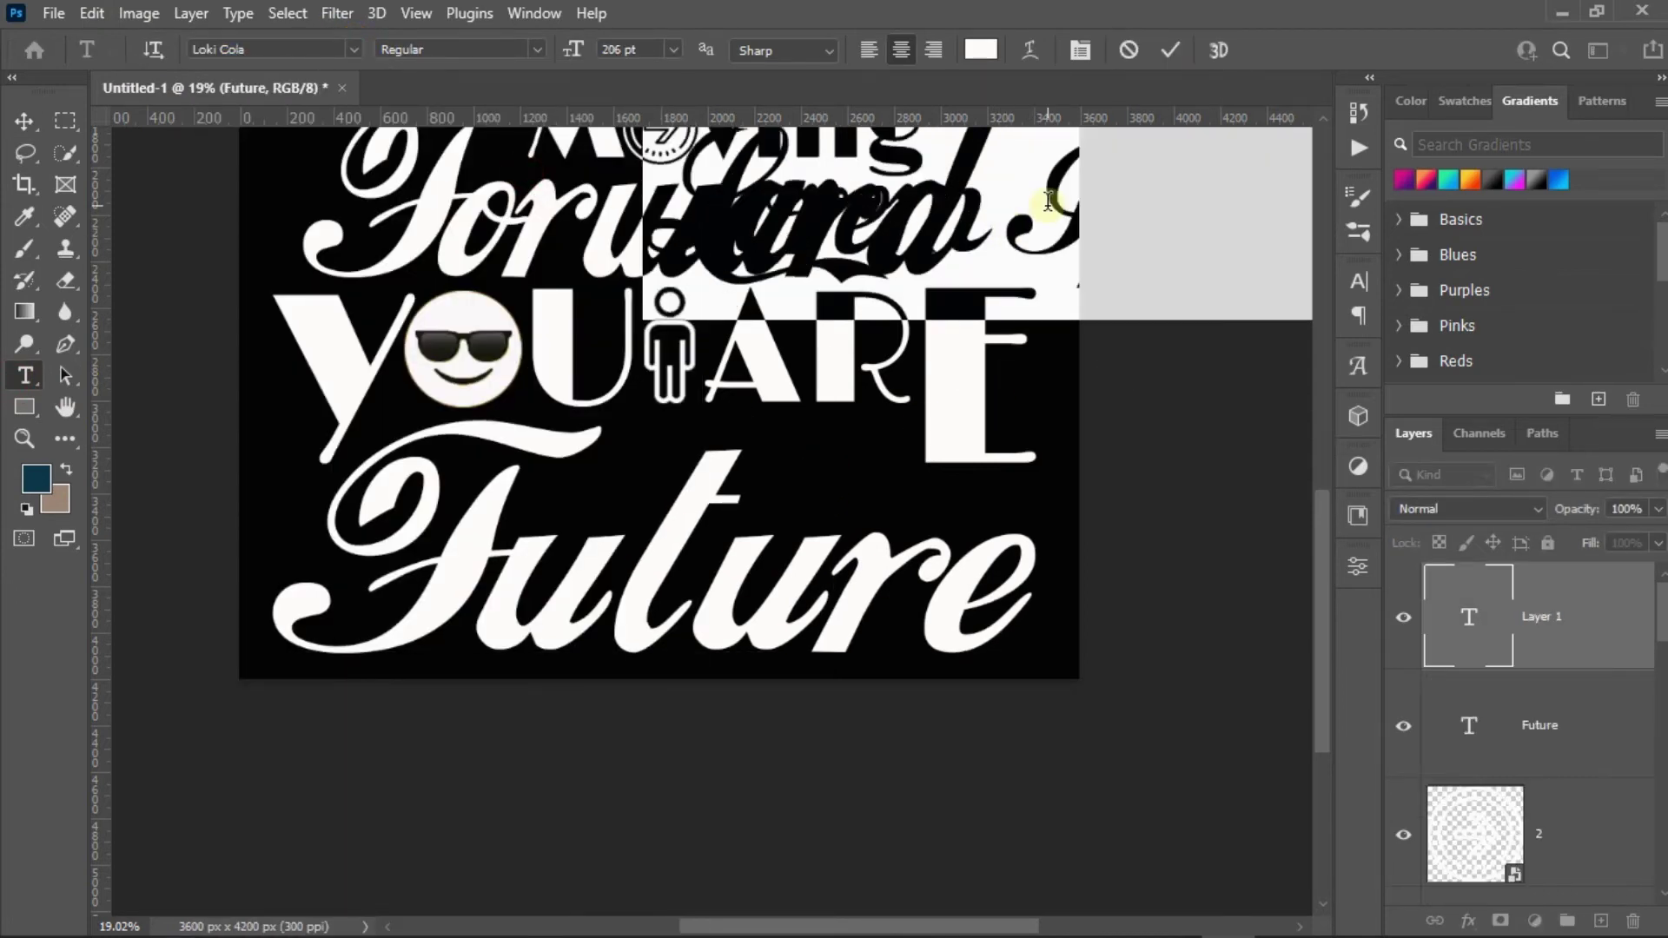
type("the")
key("BackSpace")
key("BackSpace")
key("BackSpace")
type("The")
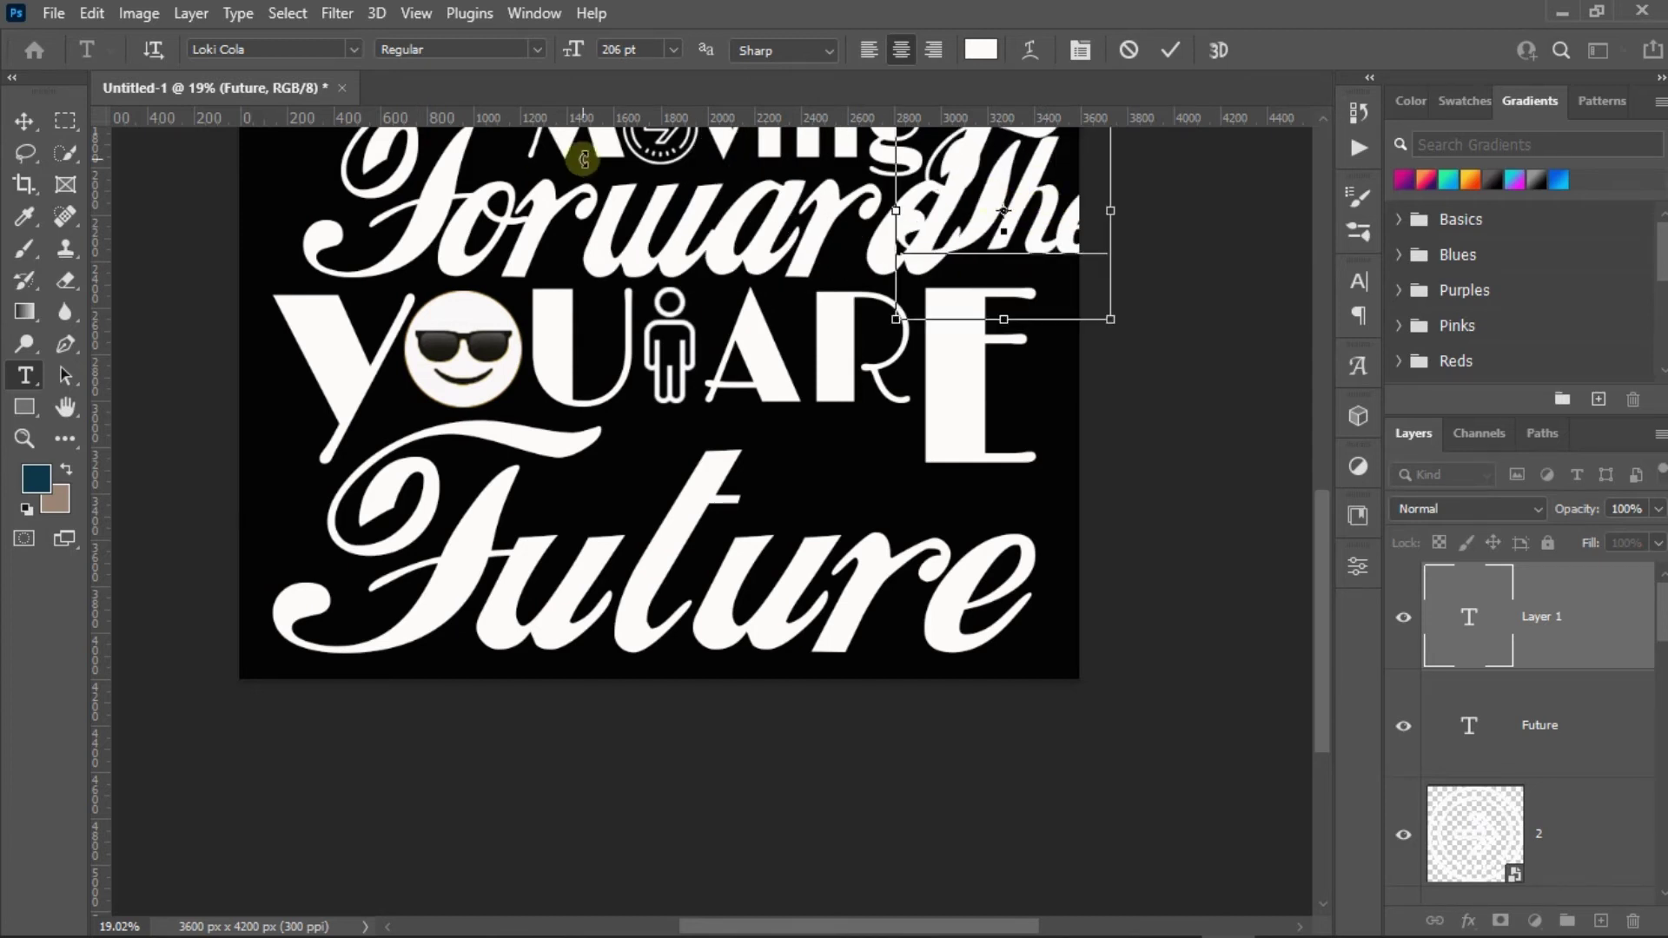
left_click(352, 51)
left_click(536, 126)
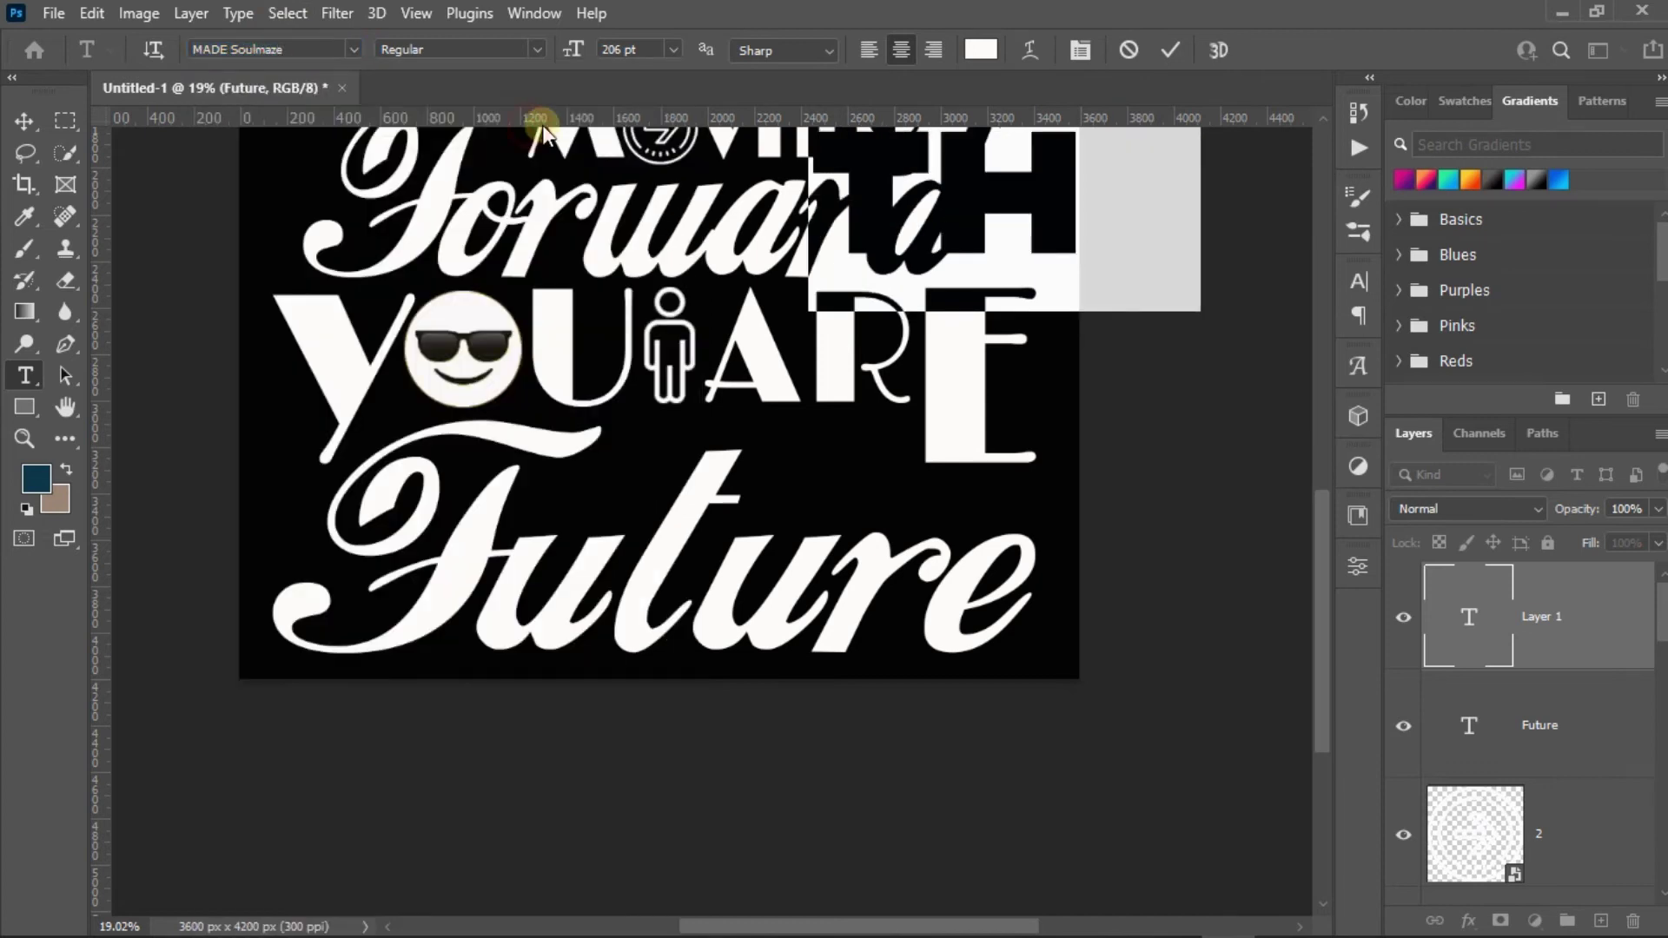
type("The")
left_click(1168, 49)
Move THE between ARE and Future and stretch it taller.
left_click(24, 120)
mouse_move(1006, 196)
left_mouse_down()
mouse_move(932, 492)
mouse_move(856, 462)
mouse_move(916, 507)
left_mouse_up()
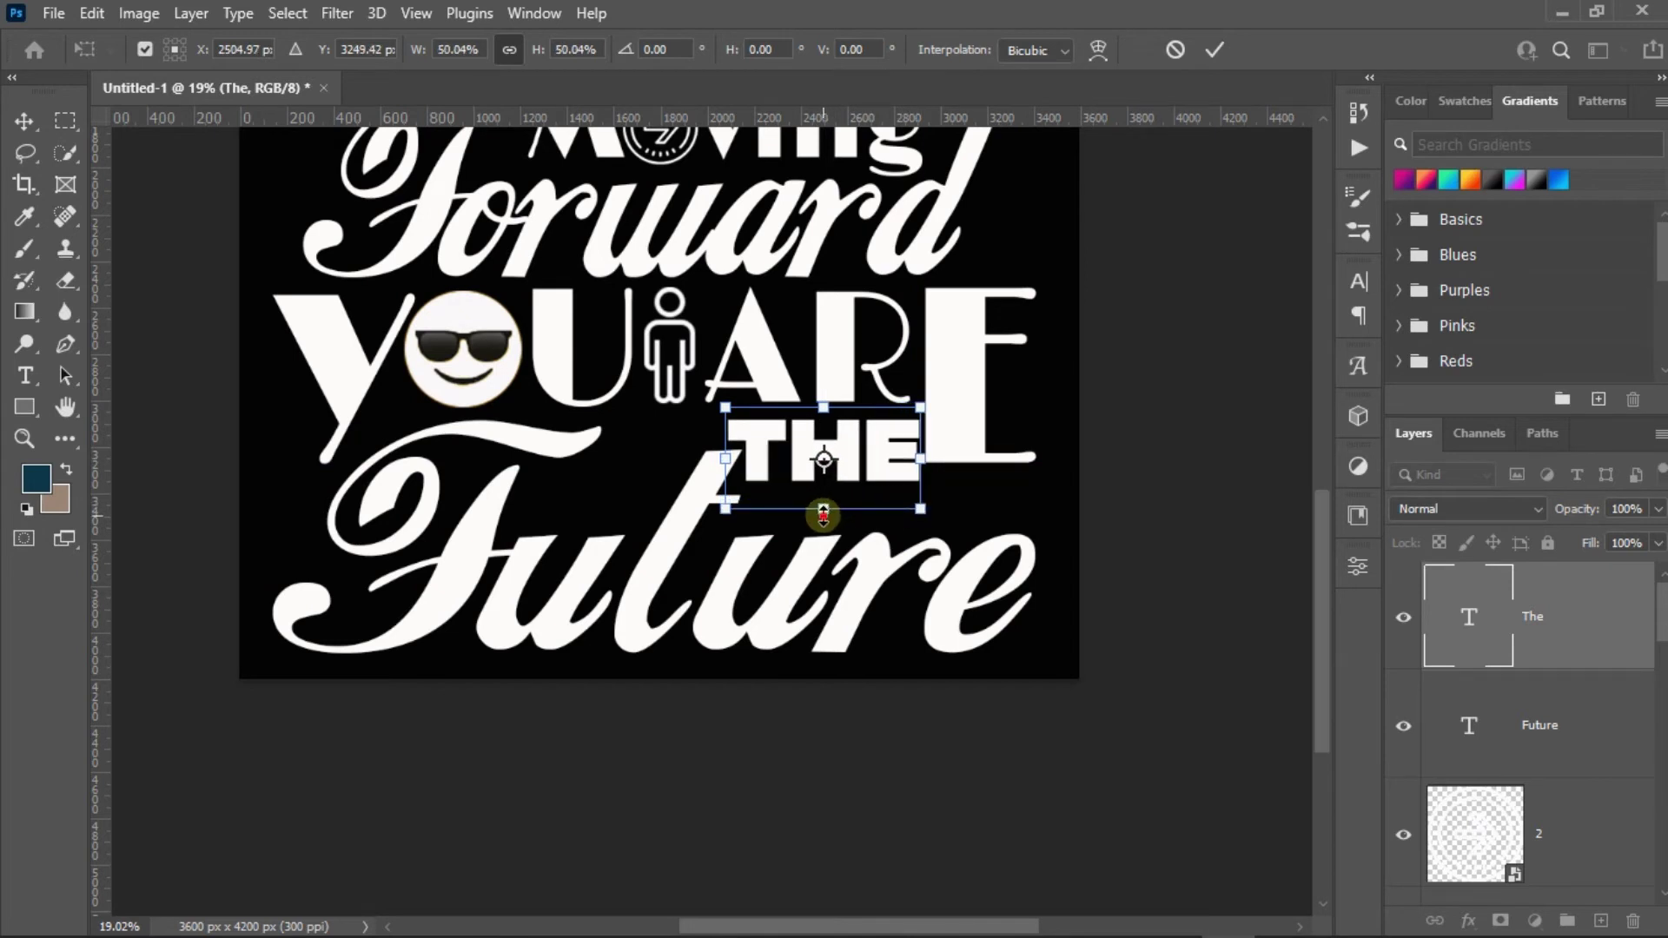
left_click_drag(824, 516, 822, 587)
scroll(801, 470, "up", 5)
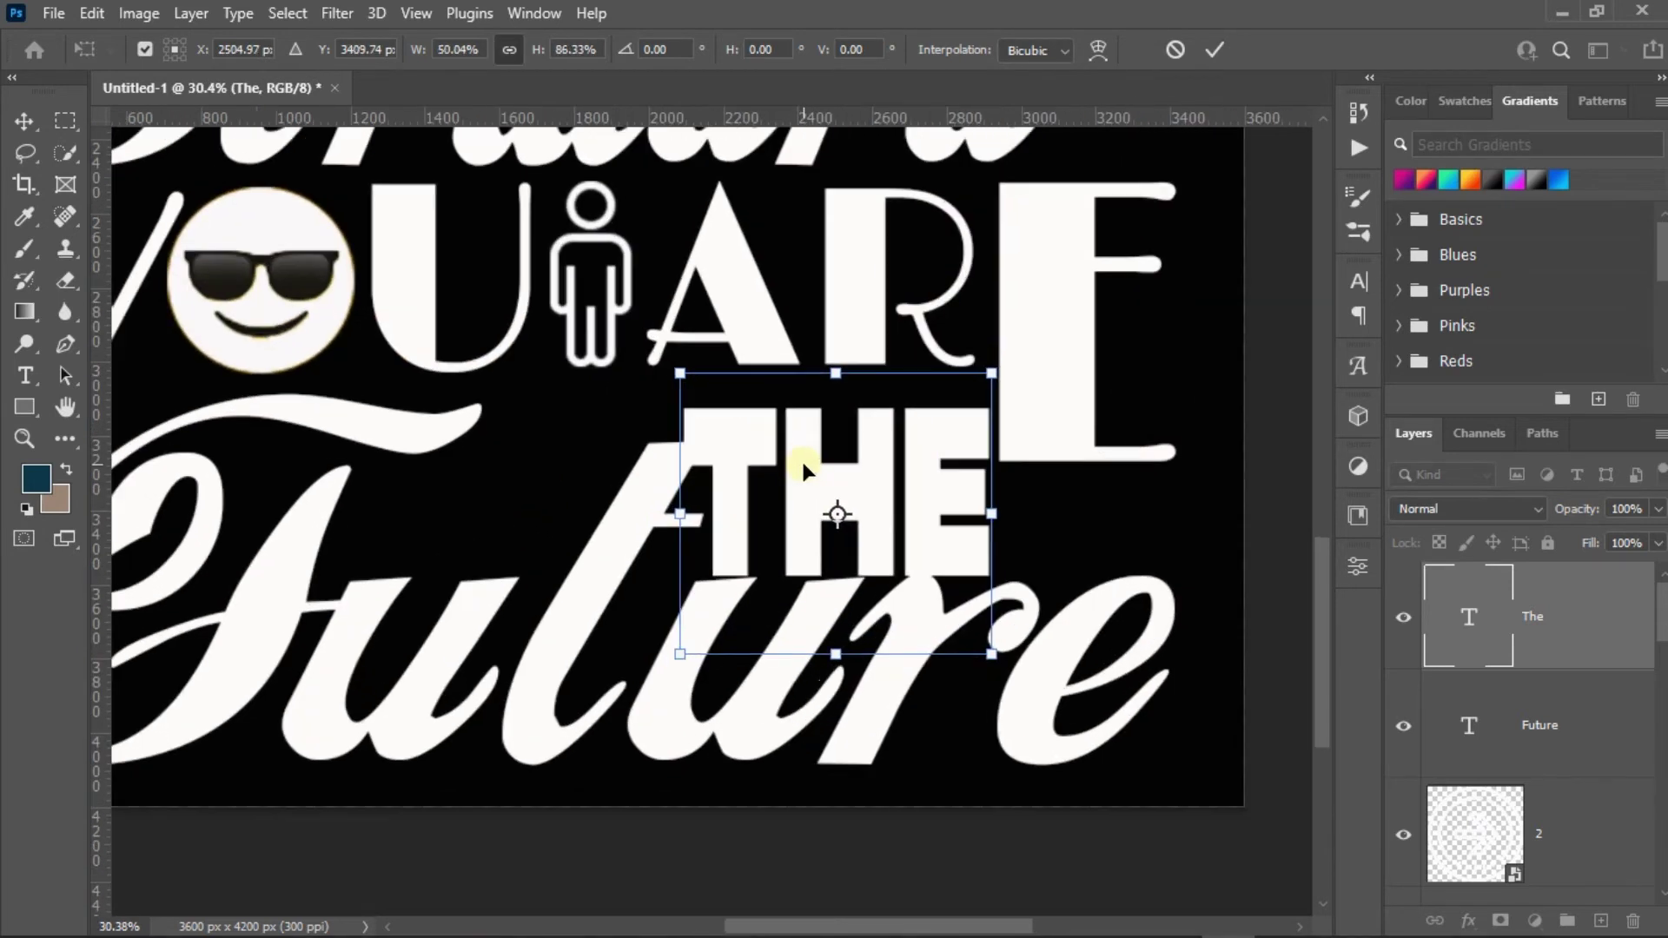
left_click_drag(791, 439, 795, 415)
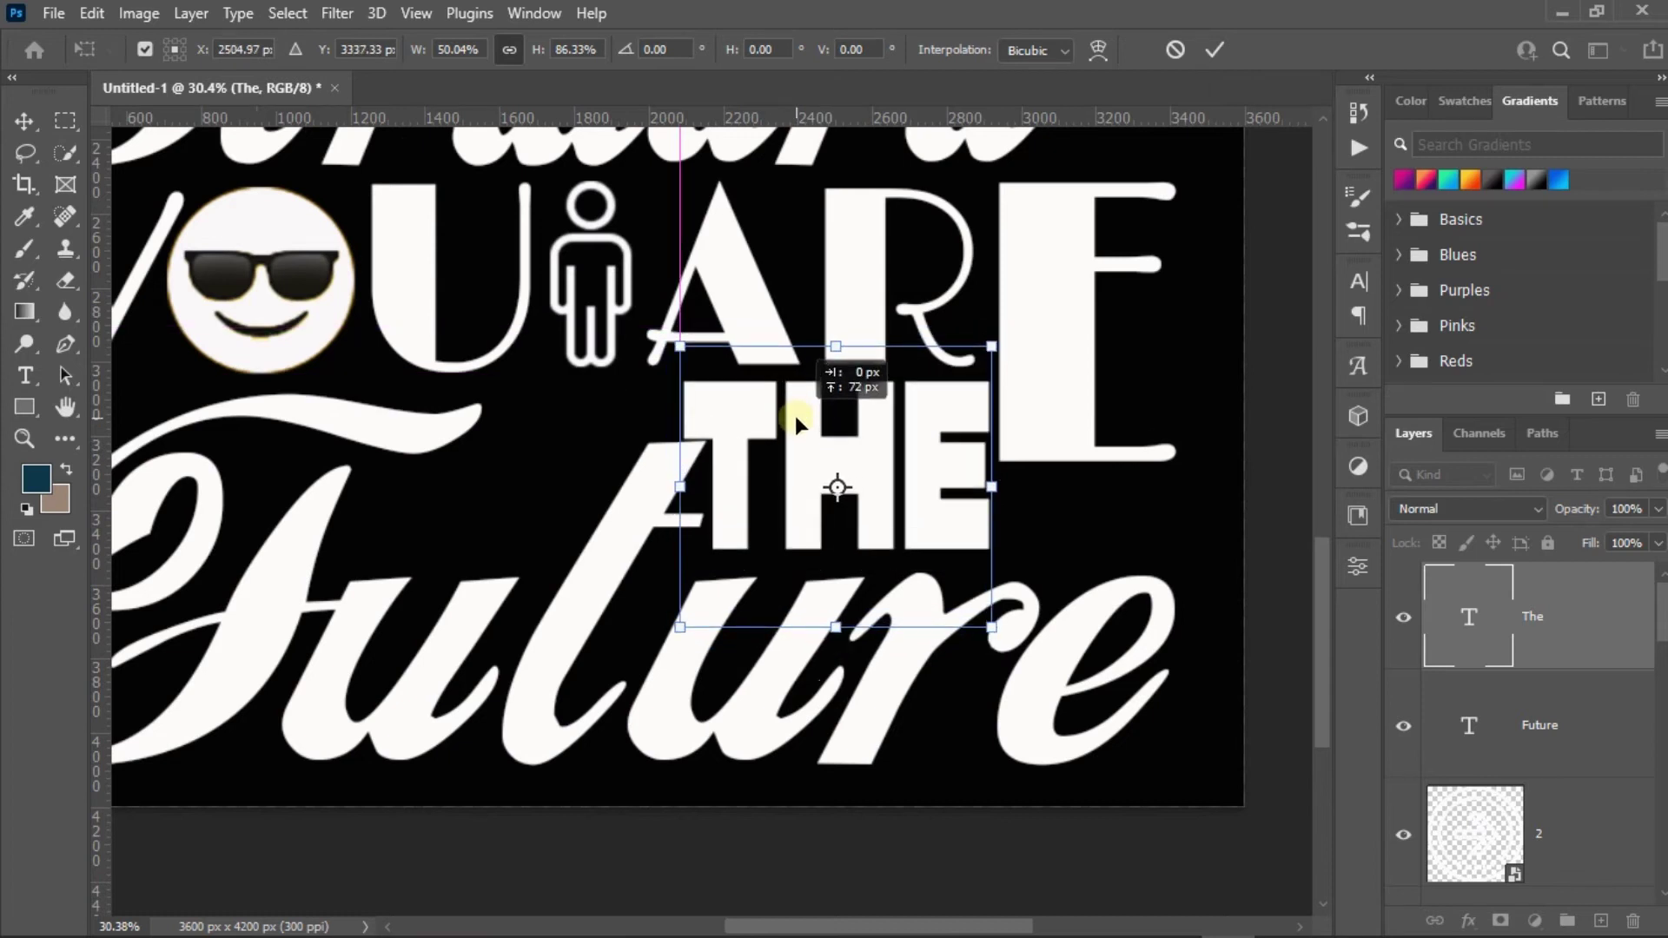
key("Return")
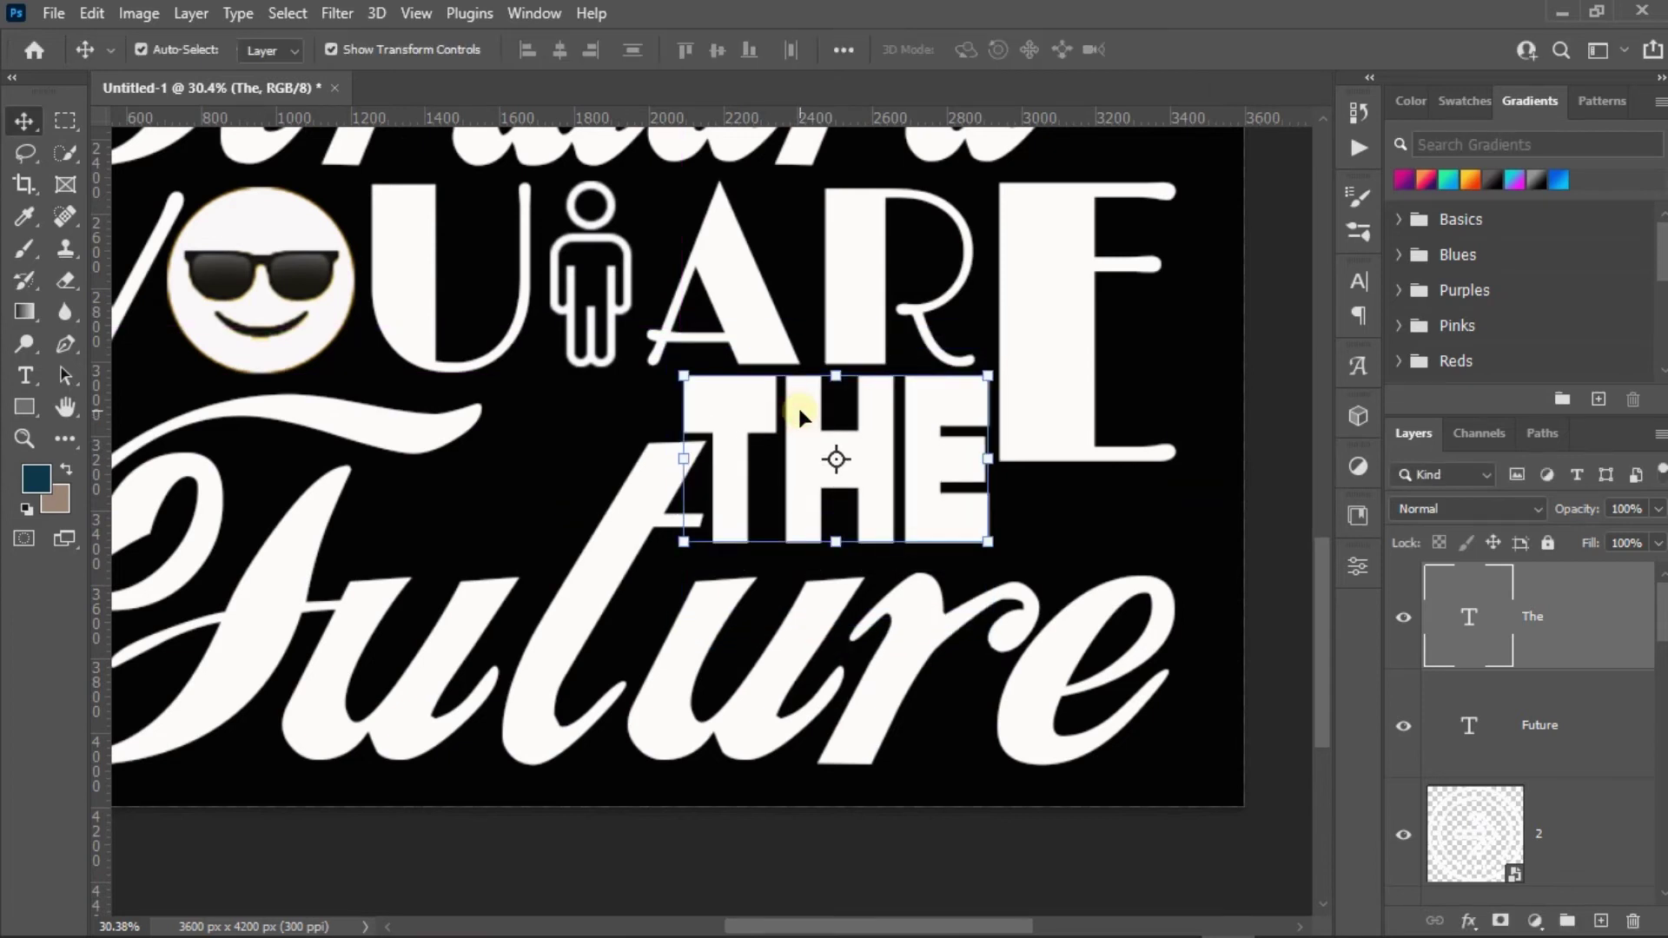
left_click(1290, 354)
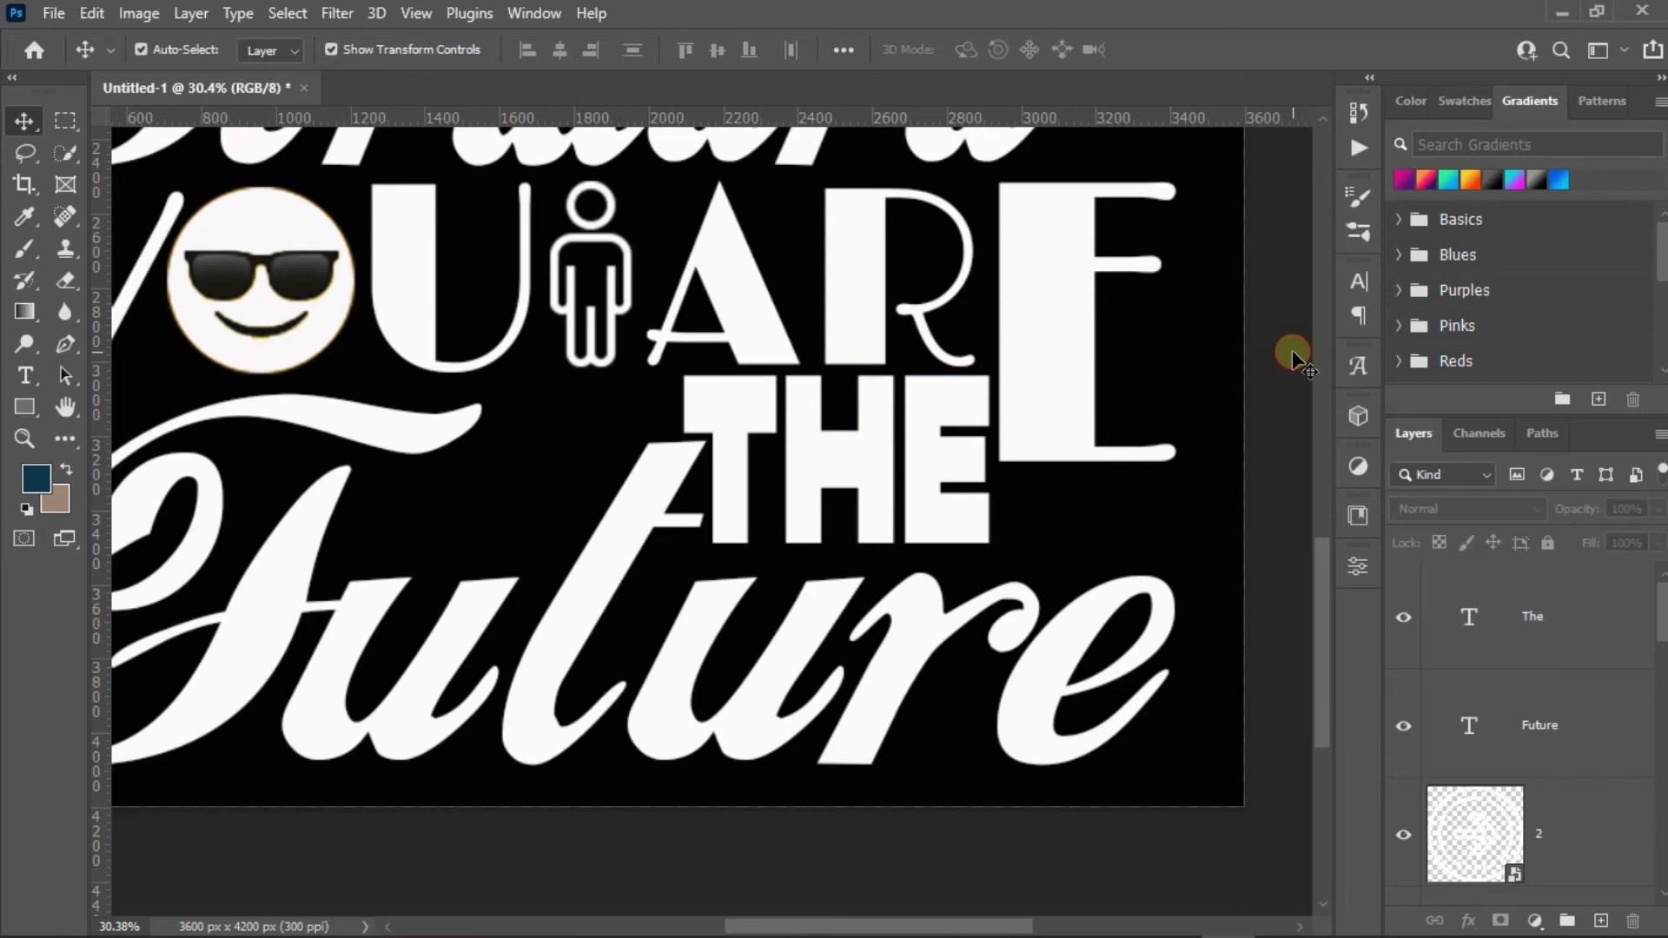
Shrink THE to about 94% and widen it to fit snugly under ARE.
scroll(745, 744, "down", 3)
scroll(756, 748, "down", 2)
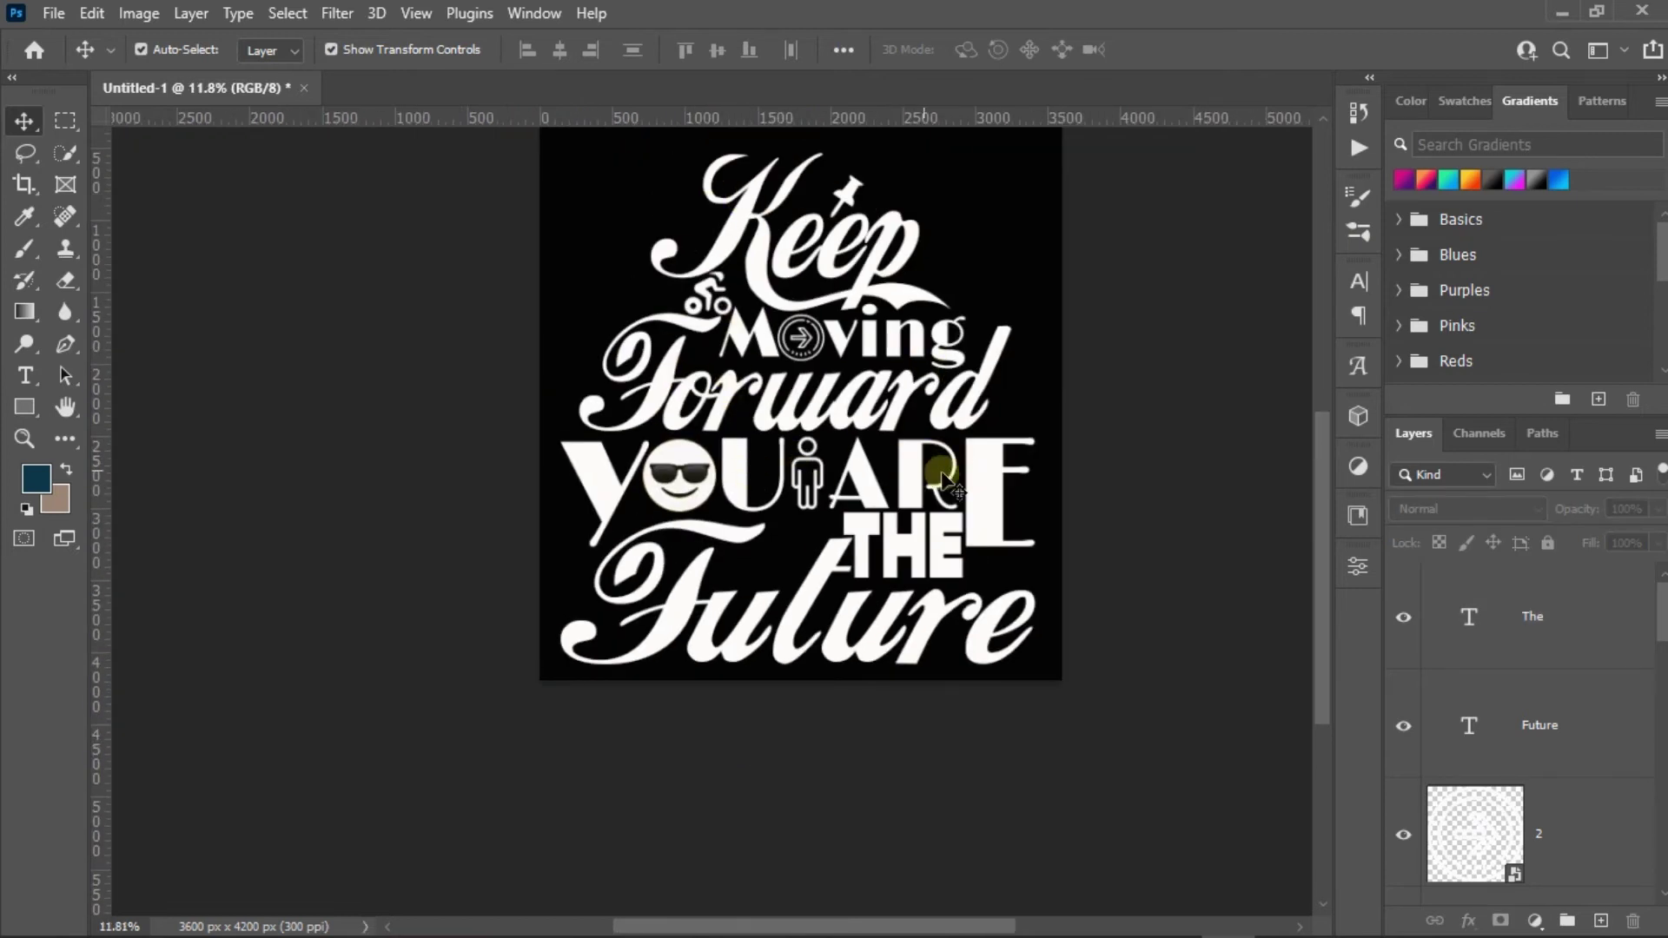
scroll(860, 563, "up", 3)
scroll(882, 533, "up", 3)
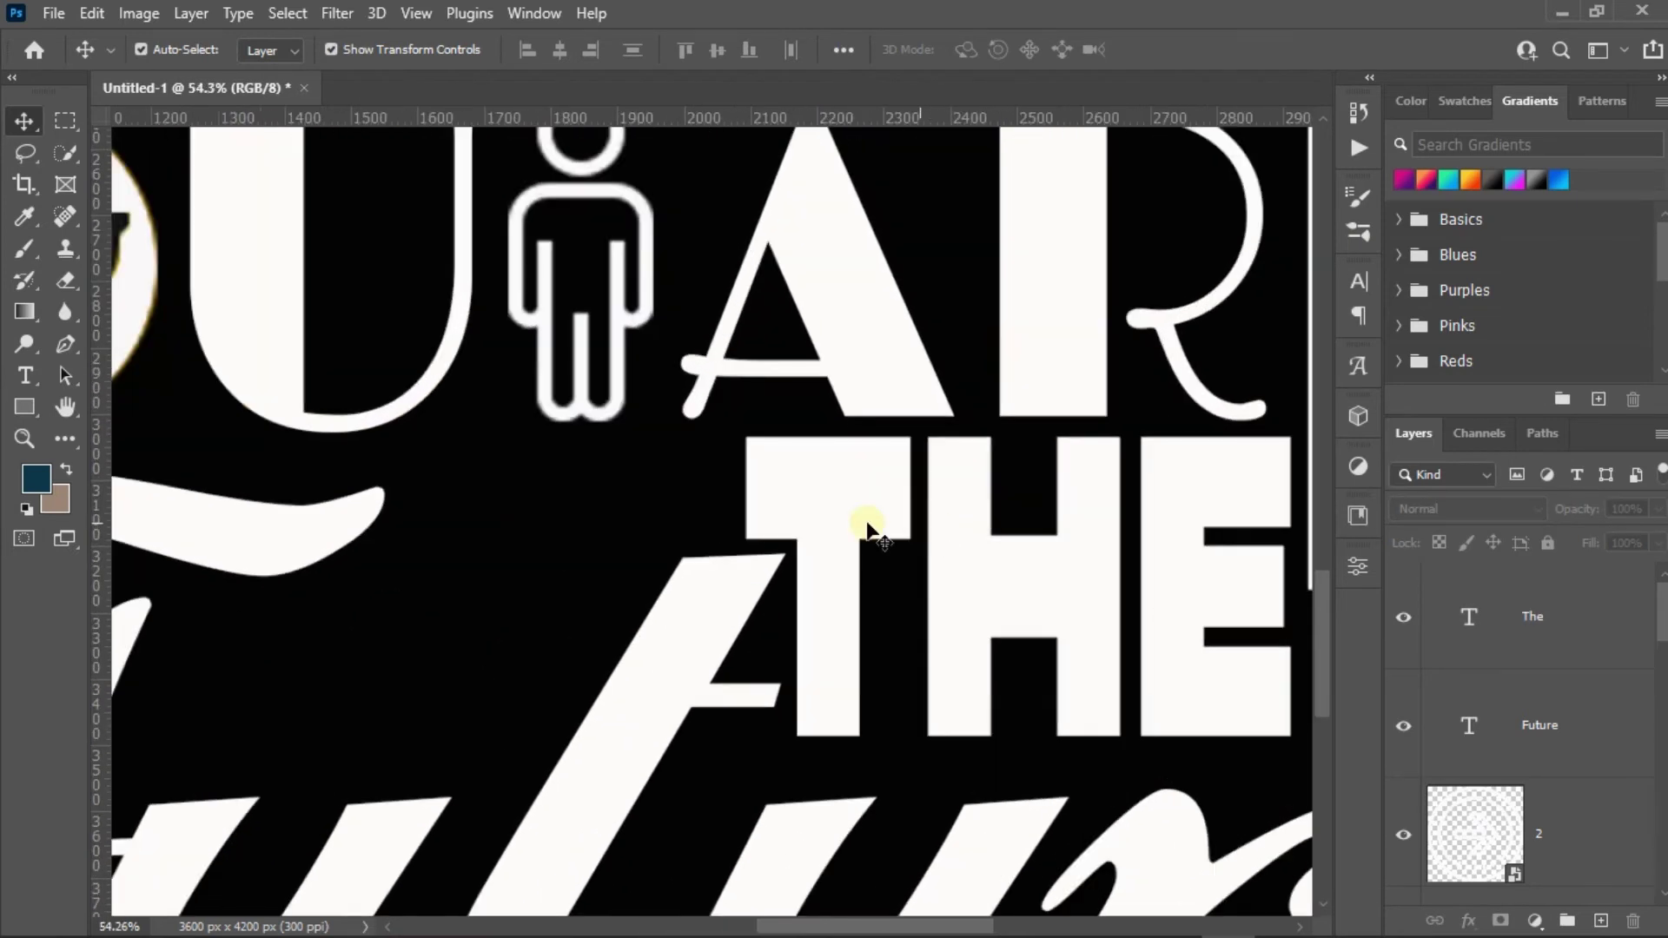
left_click(1086, 482)
left_click(666, 744)
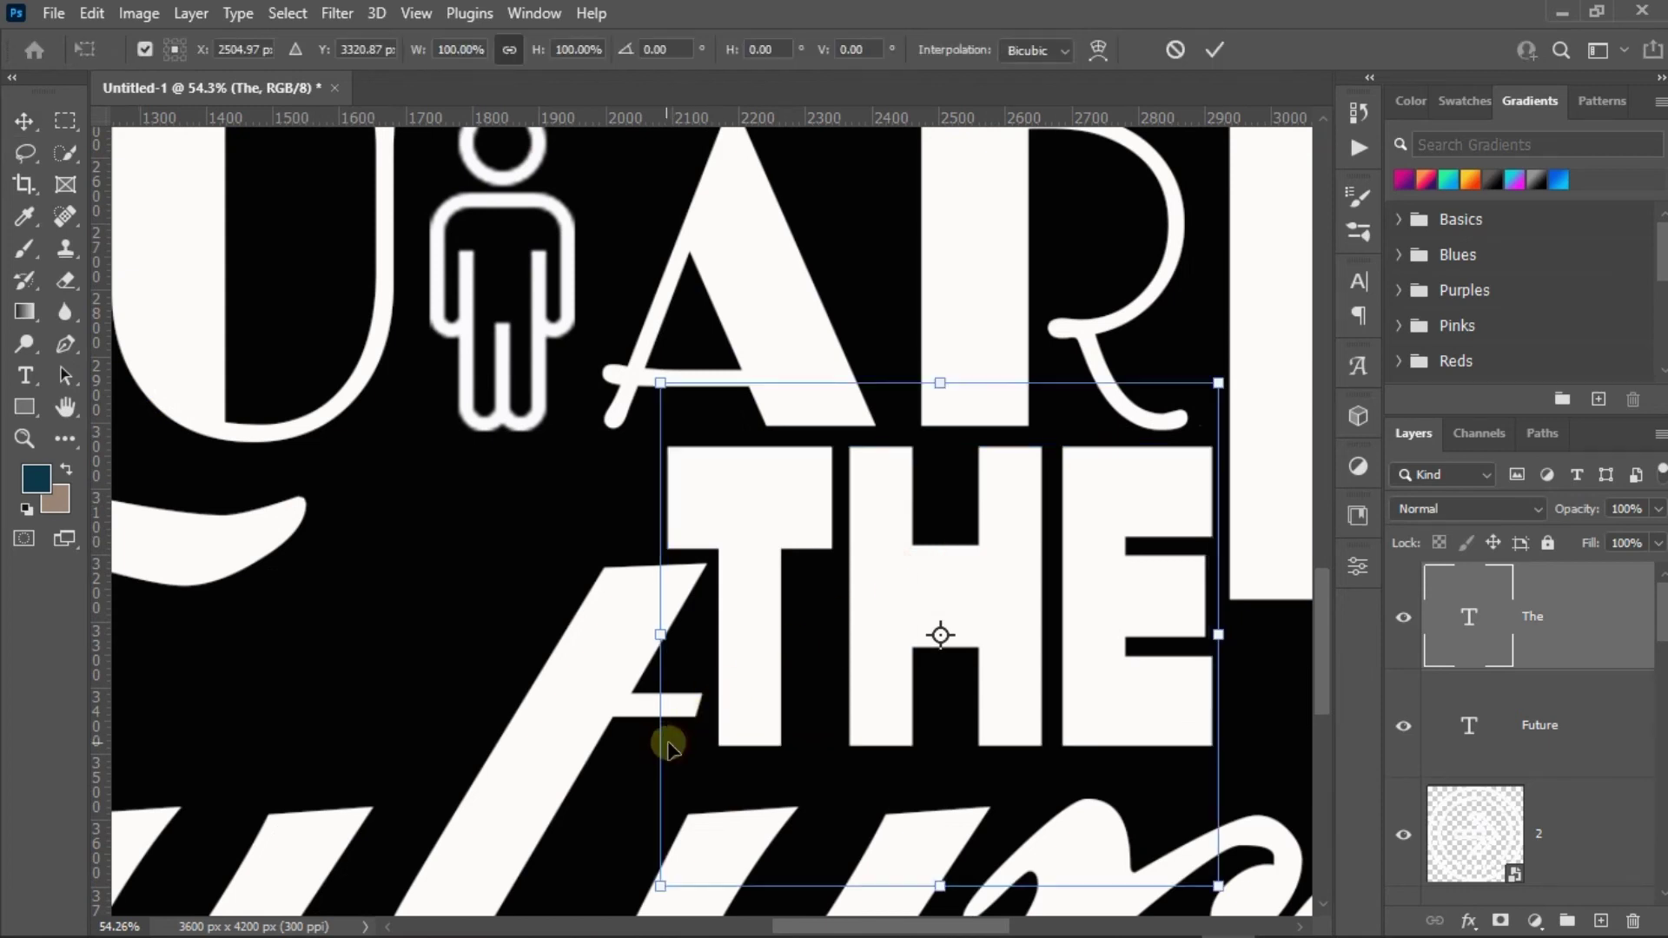
left_click_drag(1233, 384, 1197, 407)
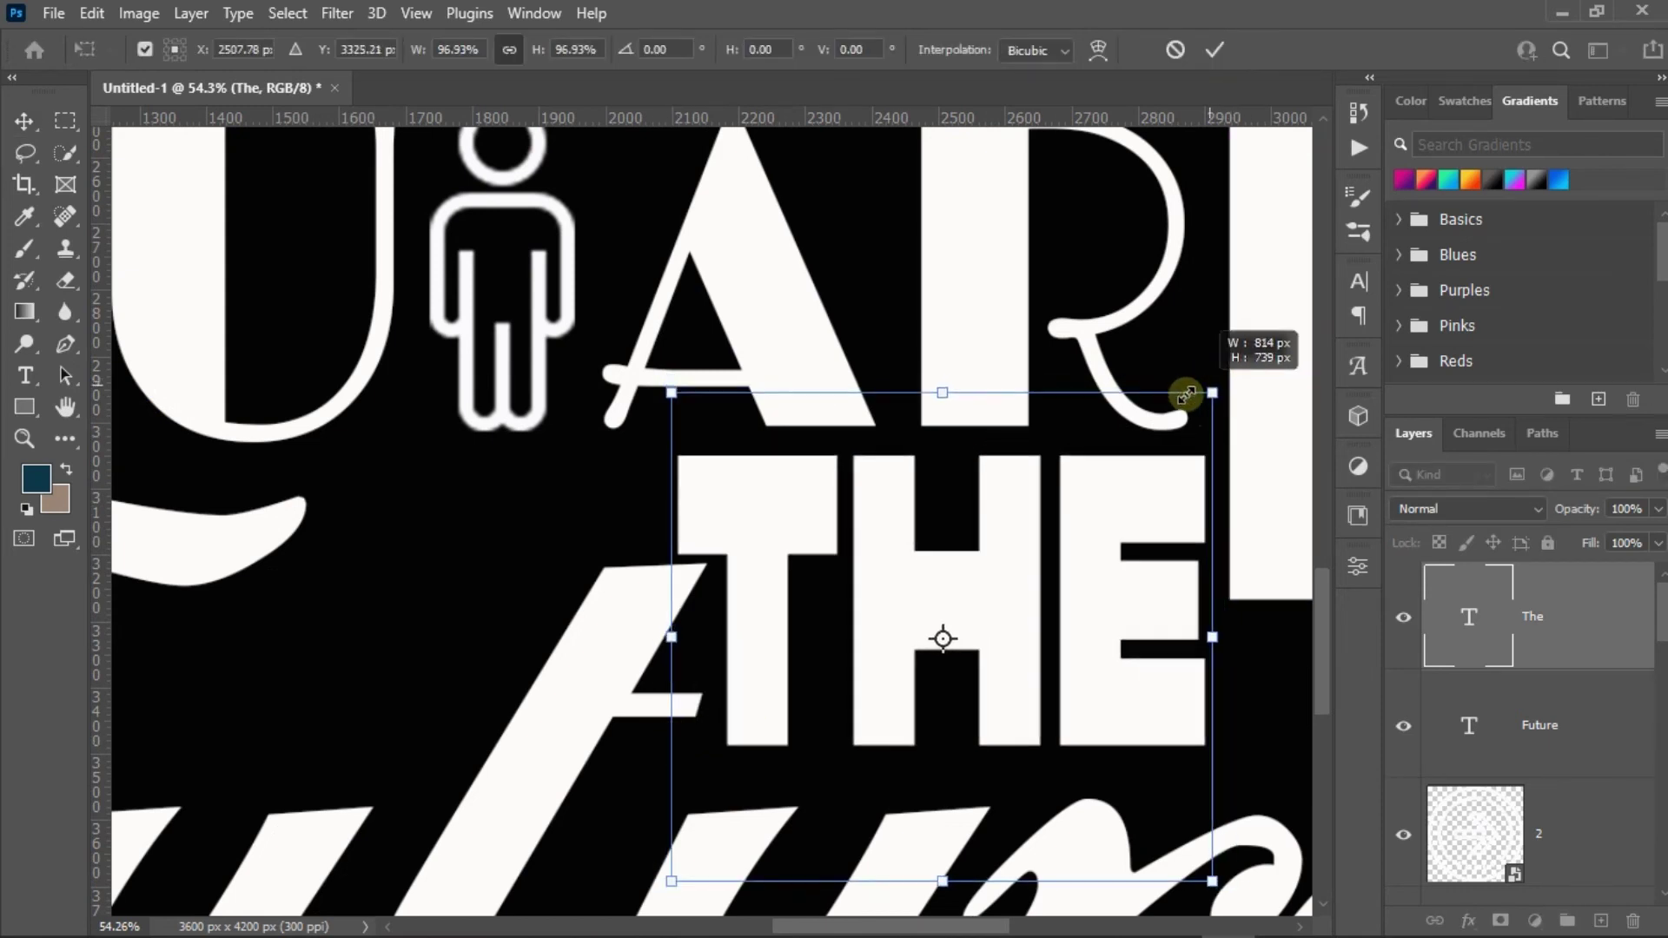
left_click_drag(973, 534, 987, 509)
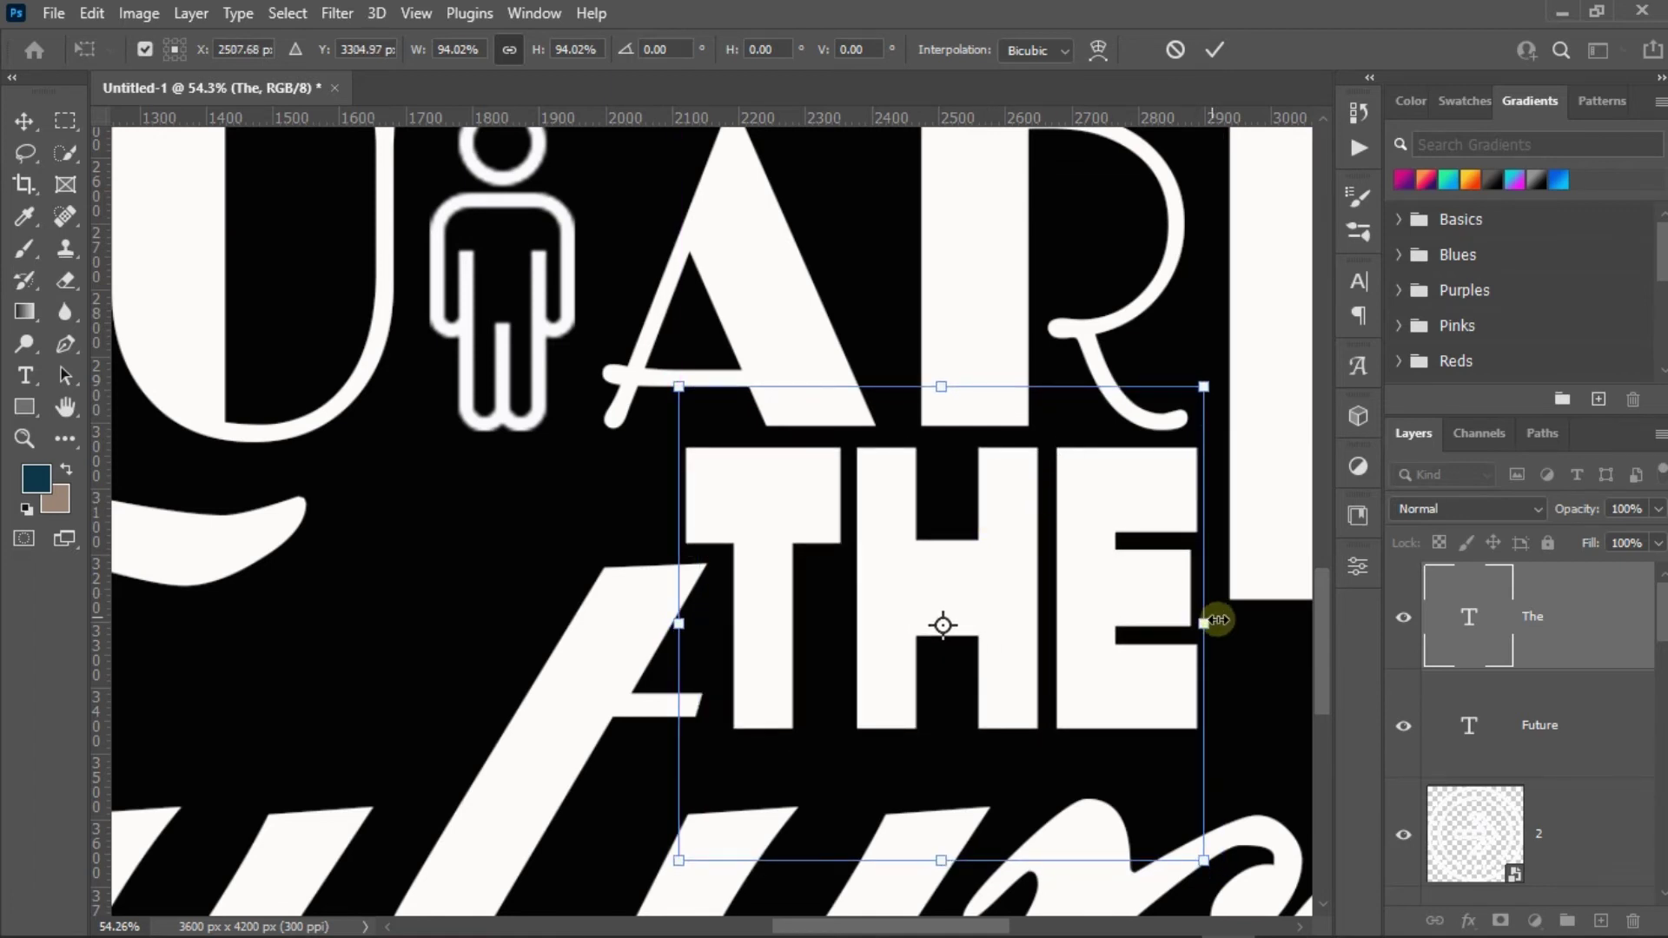
left_click_drag(1200, 623, 1209, 618)
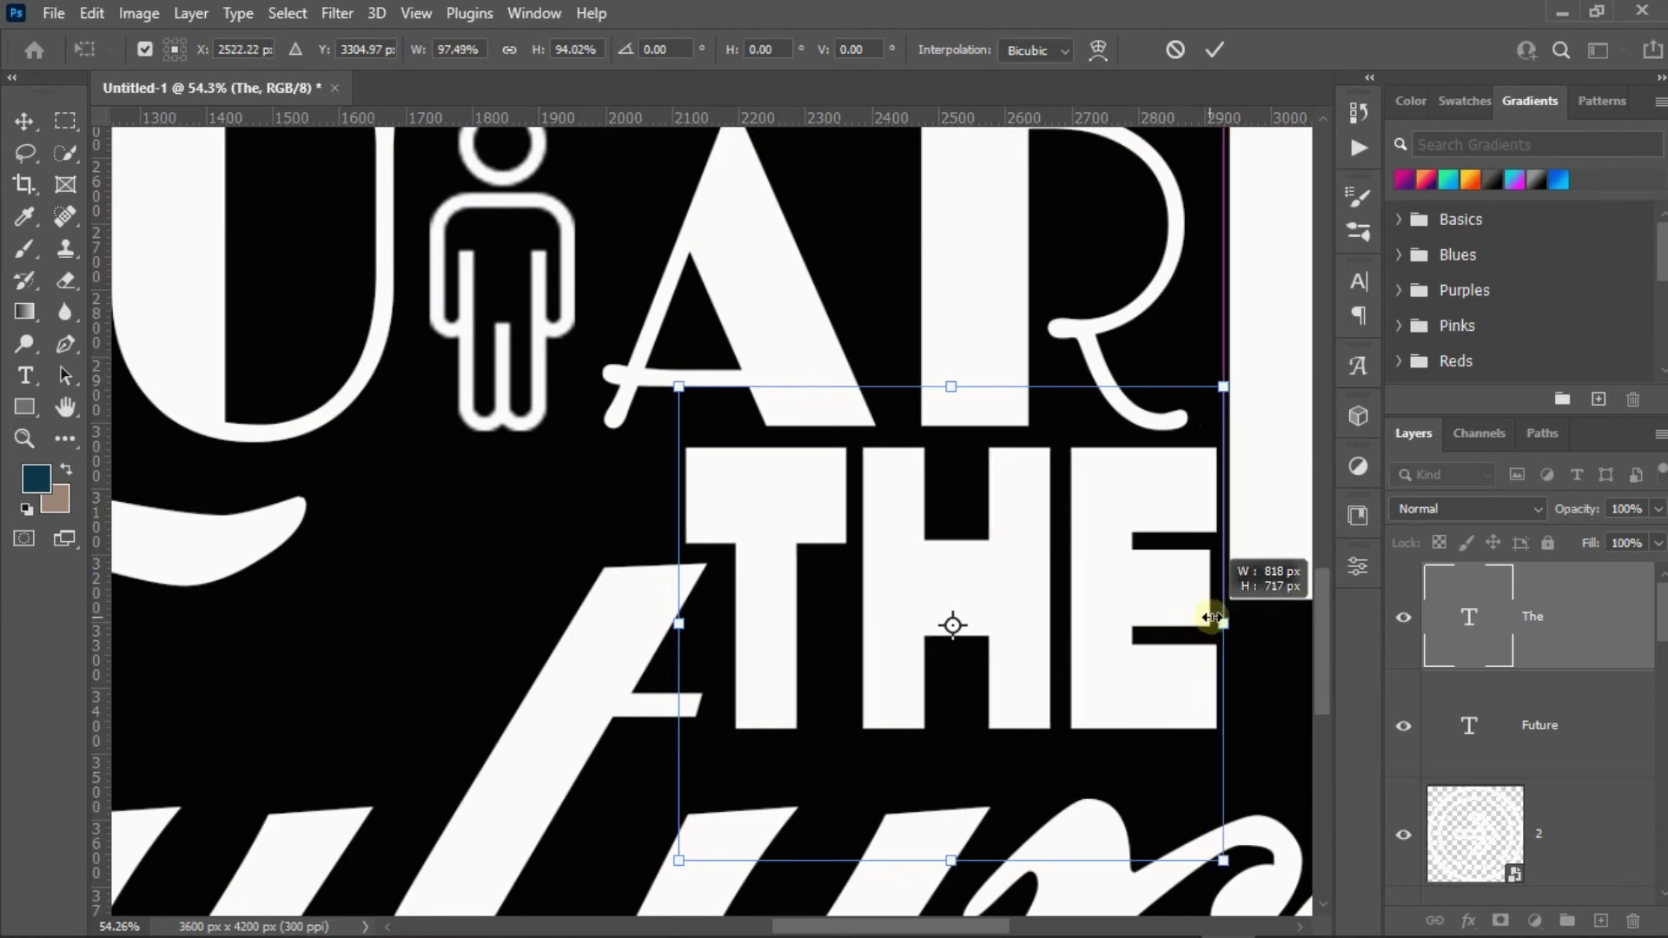
left_click(1212, 50)
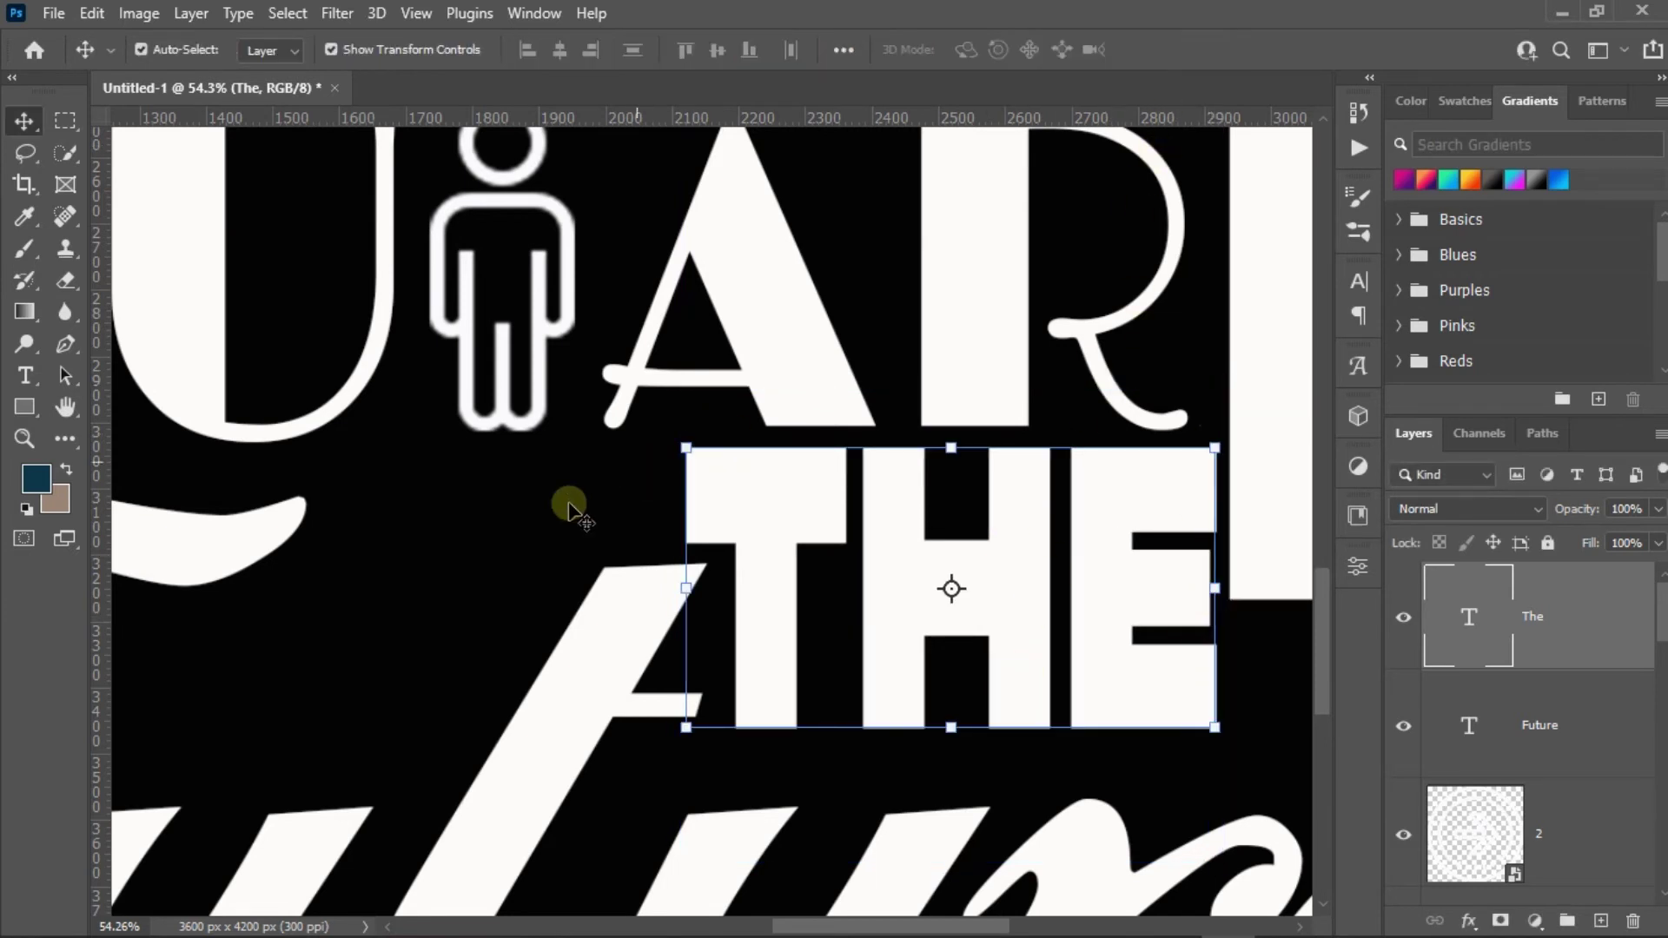
Select the word Future.
scroll(577, 521, "down", 3)
left_click(641, 570)
scroll(687, 608, "down", 3)
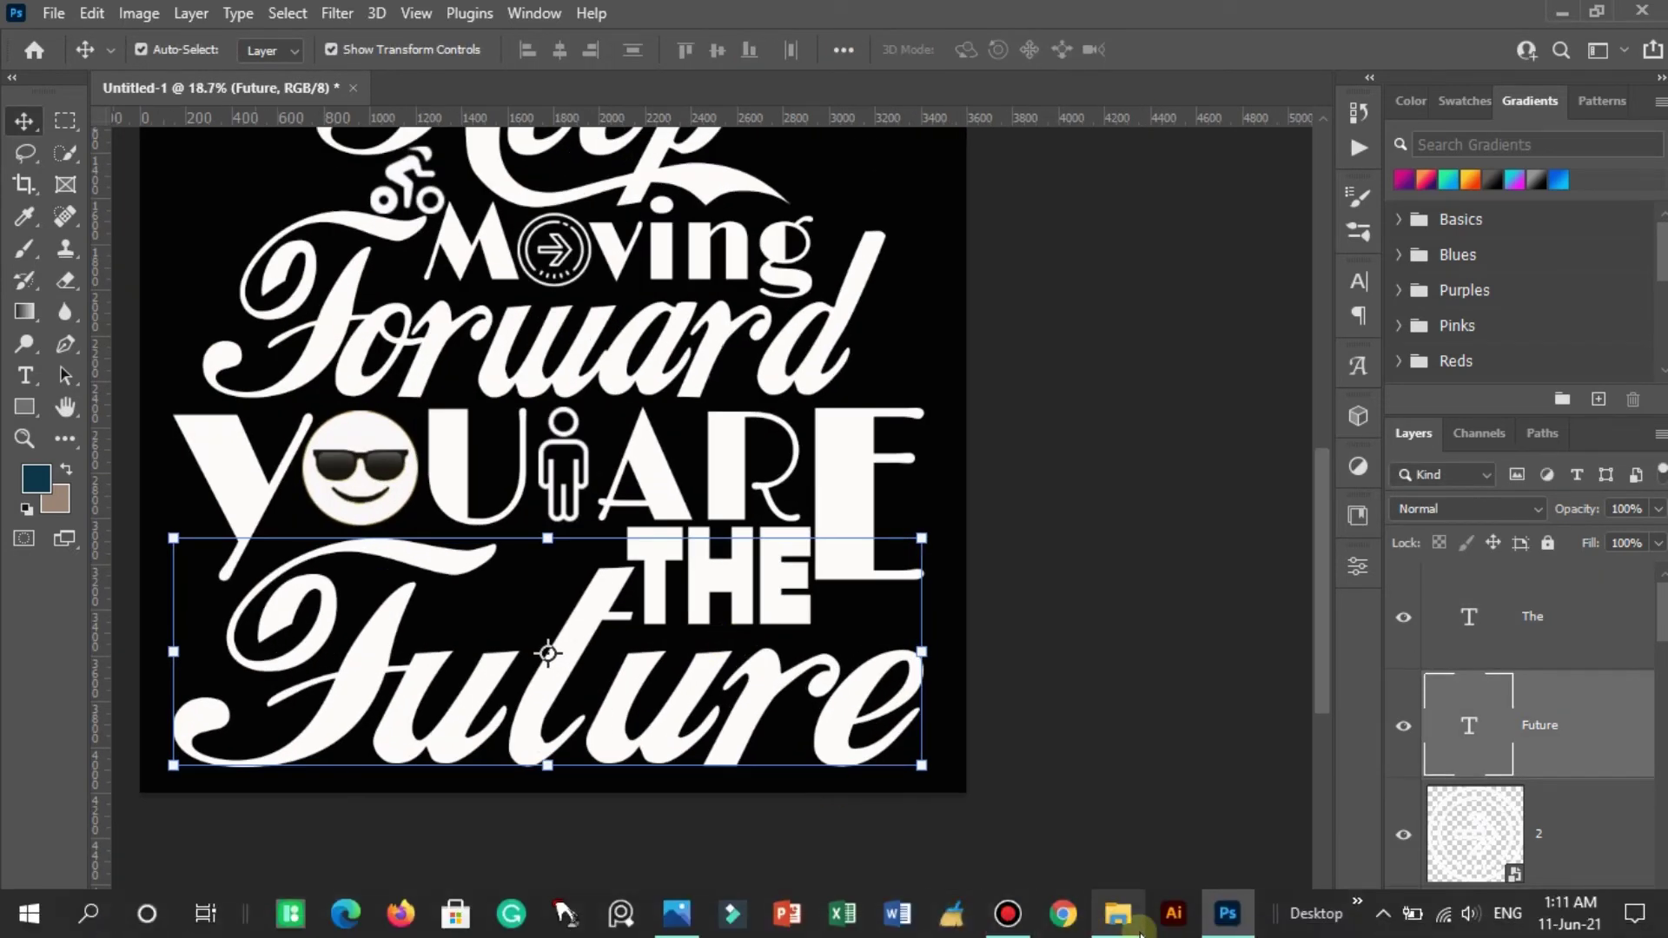
Place the checkmark image, shrunk small, left of THE just above Future.
left_click(1118, 914)
left_click_drag(1096, 482, 352, 602)
left_click_drag(466, 582, 467, 580)
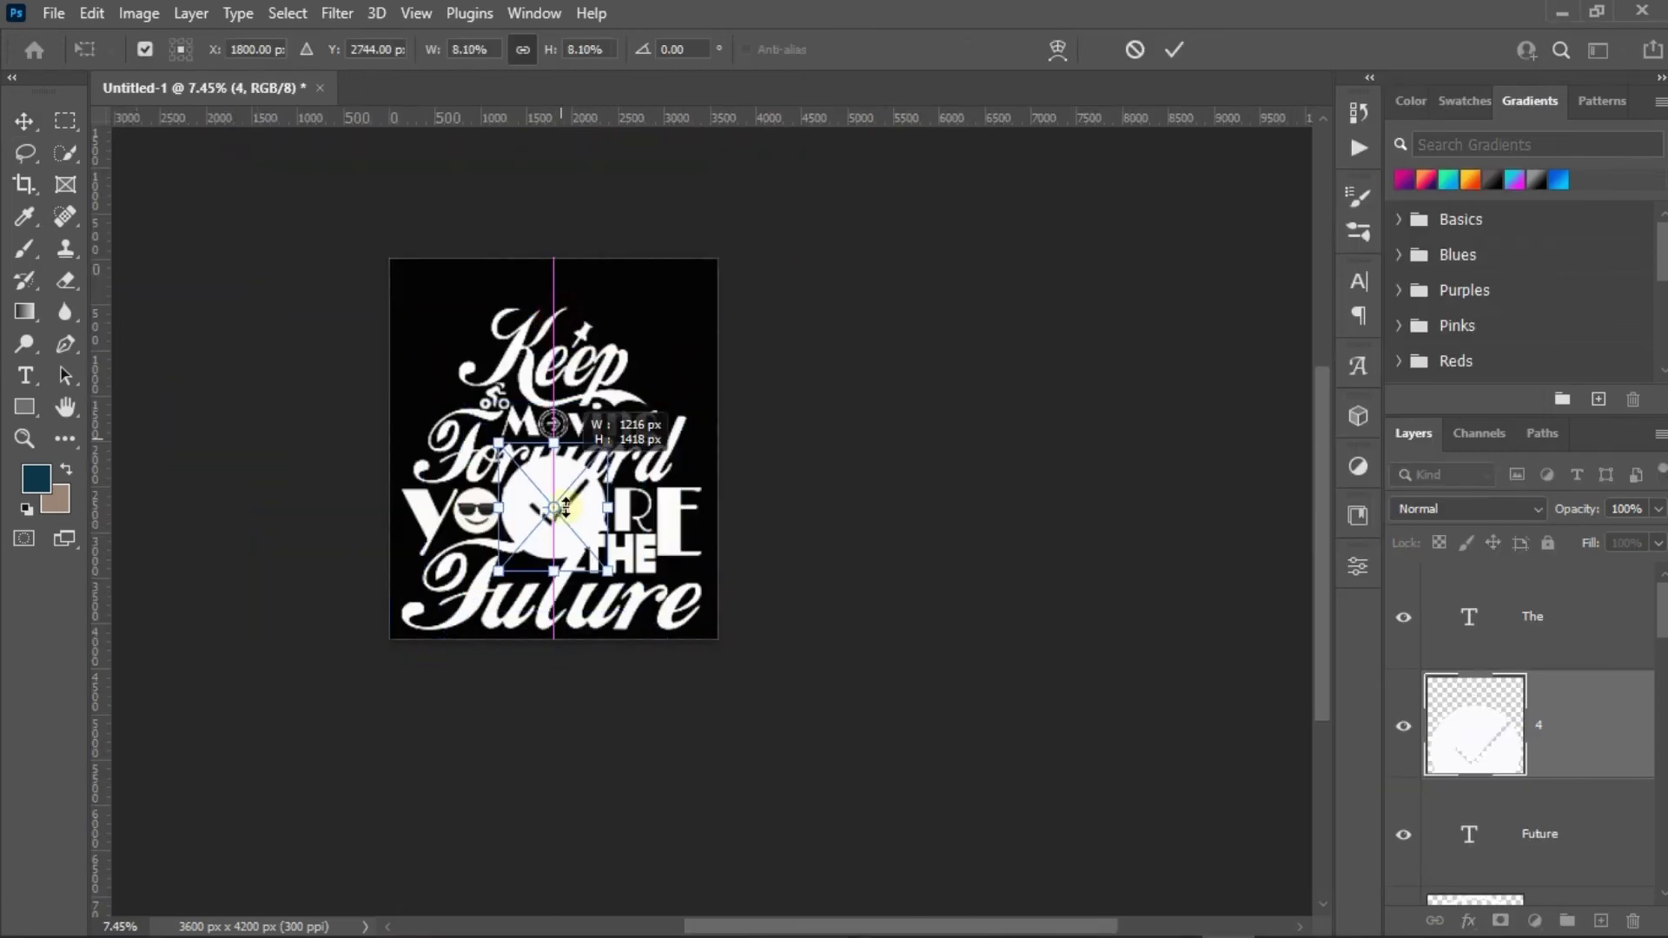
left_click_drag(546, 317, 546, 483)
scroll(536, 518, "up", 4)
scroll(536, 519, "up", 2)
left_click_drag(558, 547, 549, 692)
key("Return")
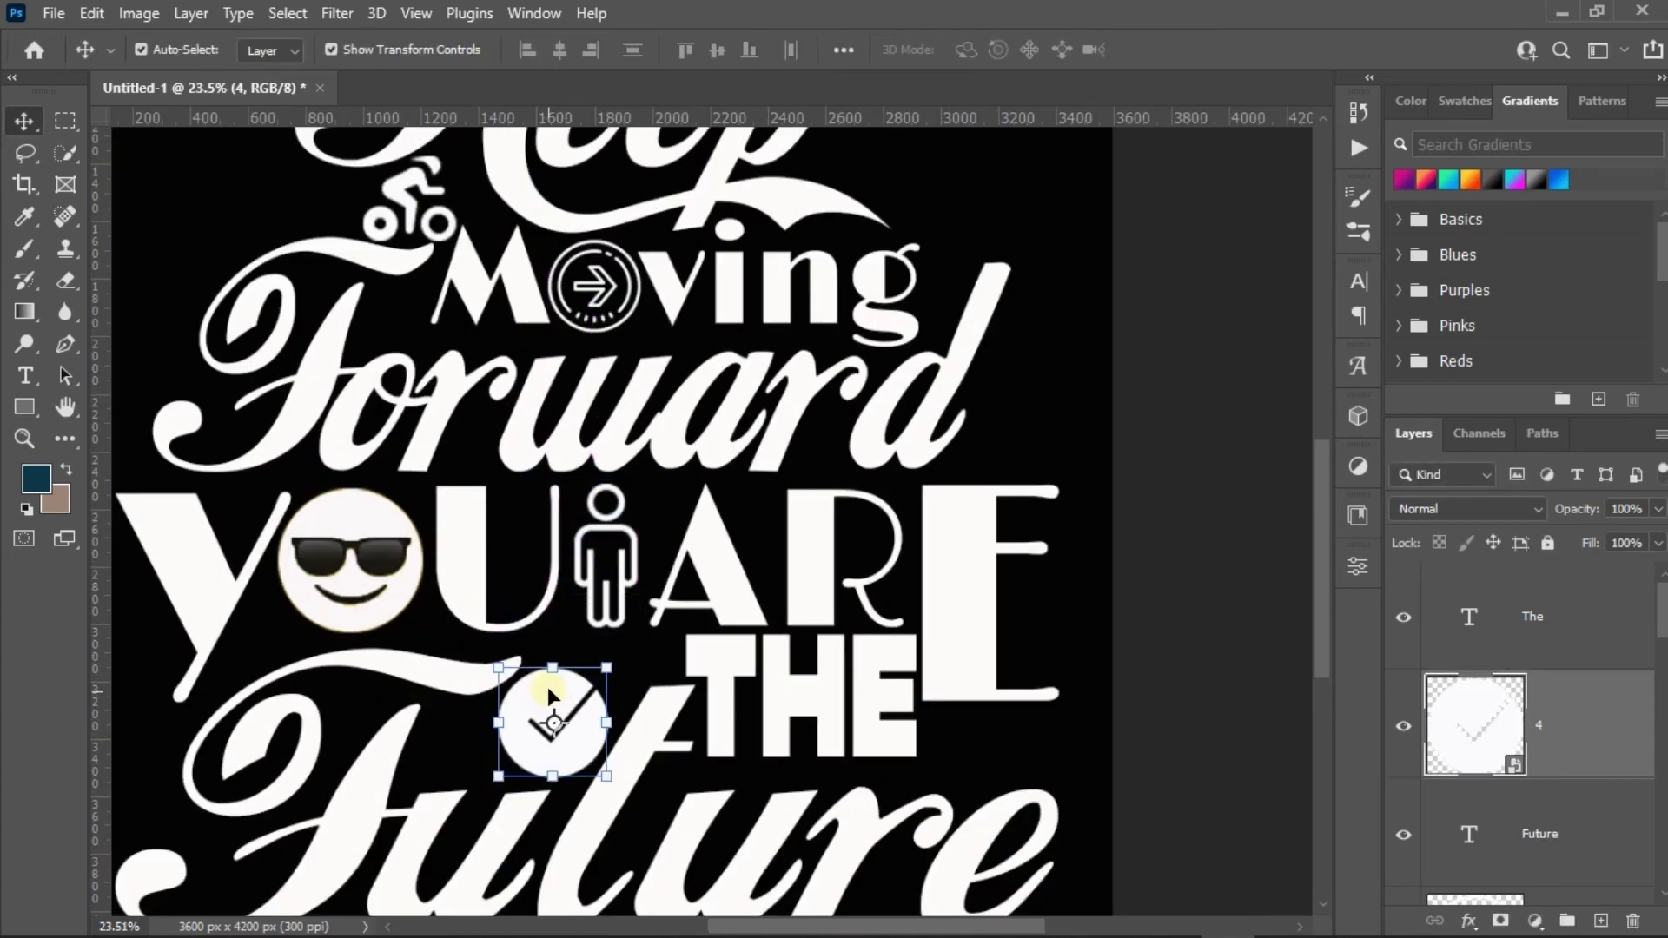
Deselect the checkmark icon and select the word Future.
left_click(1233, 556)
scroll(860, 617, "down", 3)
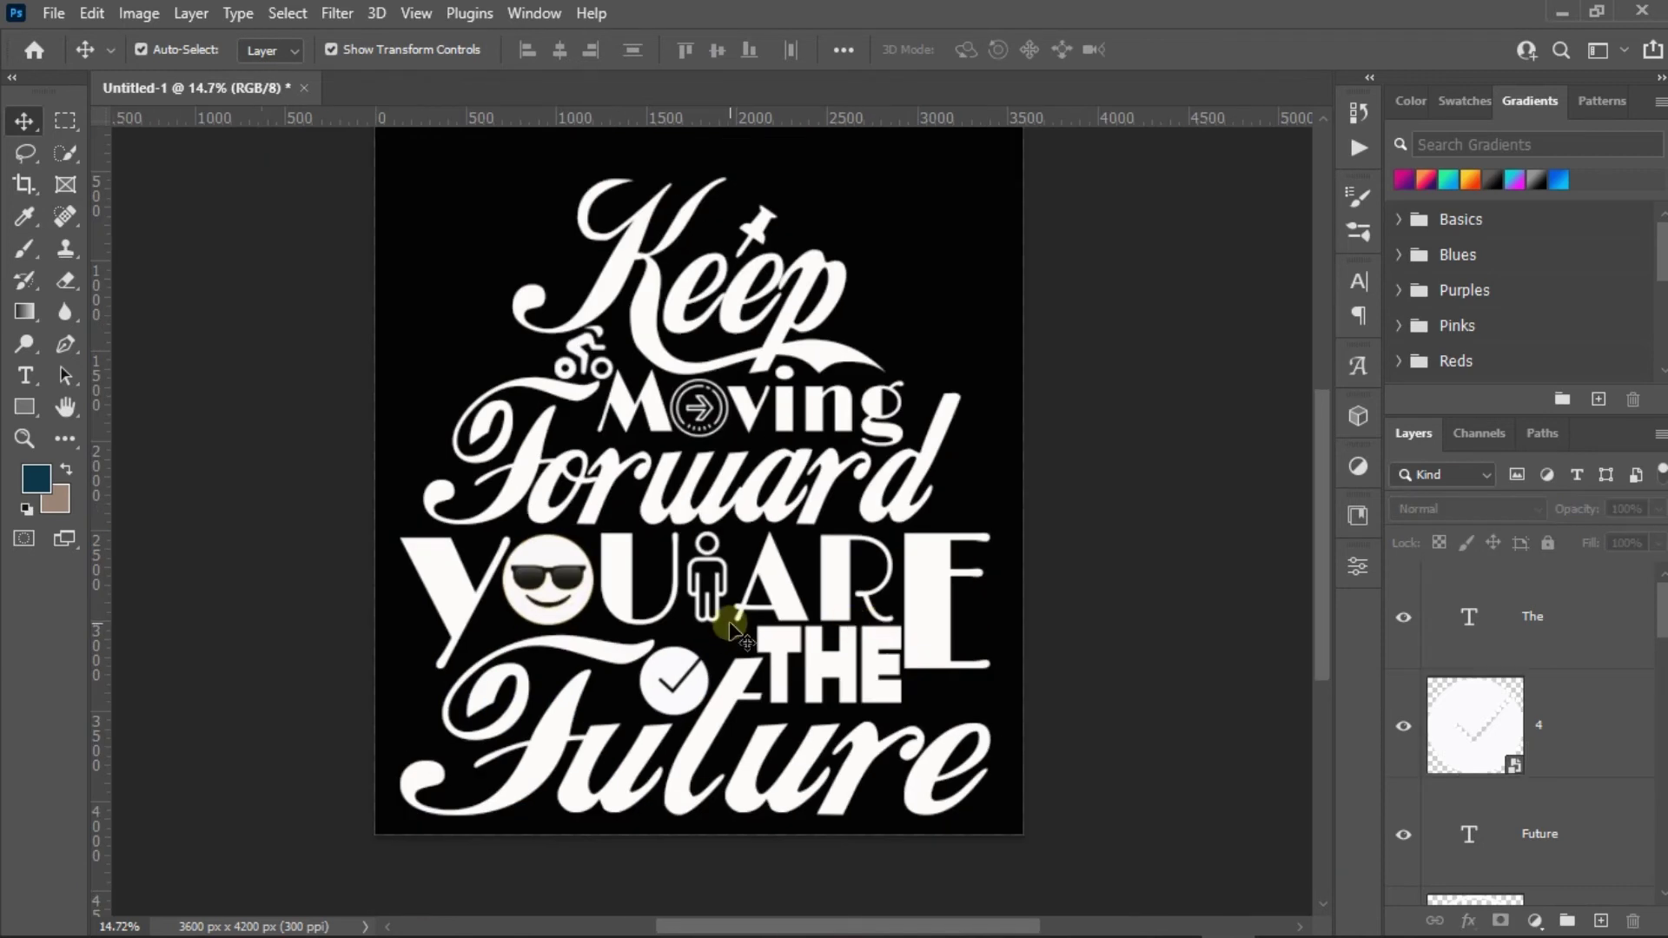
left_click(923, 650)
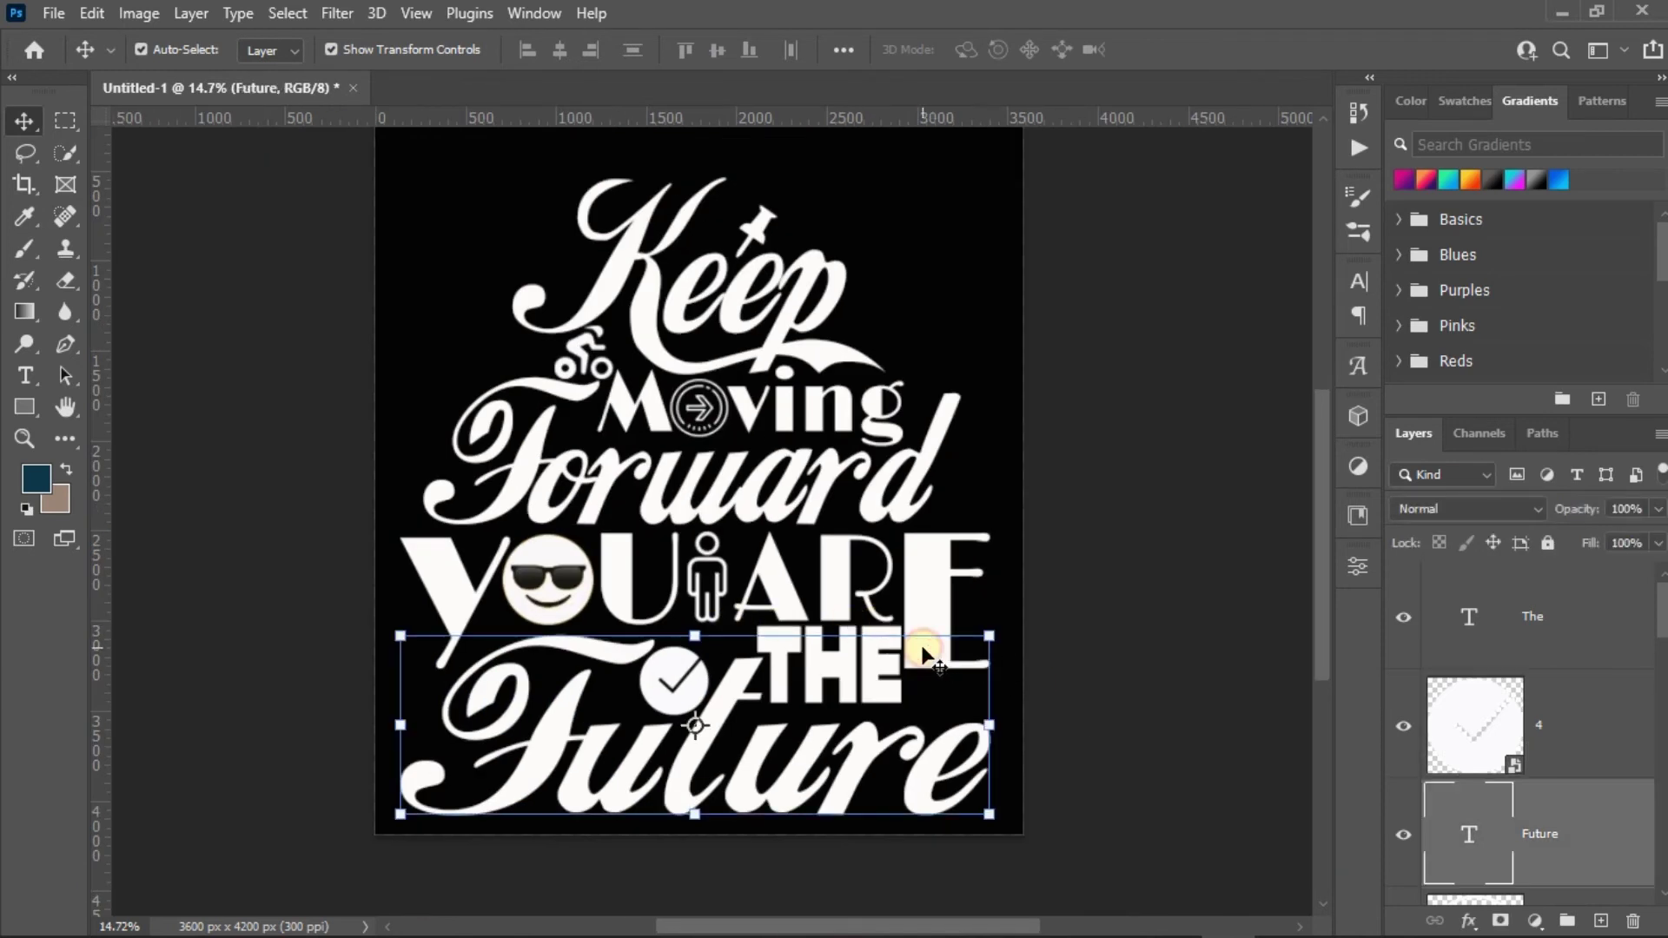
Free-transform the large E of ARE, stretching it downward to about 127% height.
left_click(938, 591)
scroll(953, 662, "up", 3)
scroll(946, 633, "up", 2)
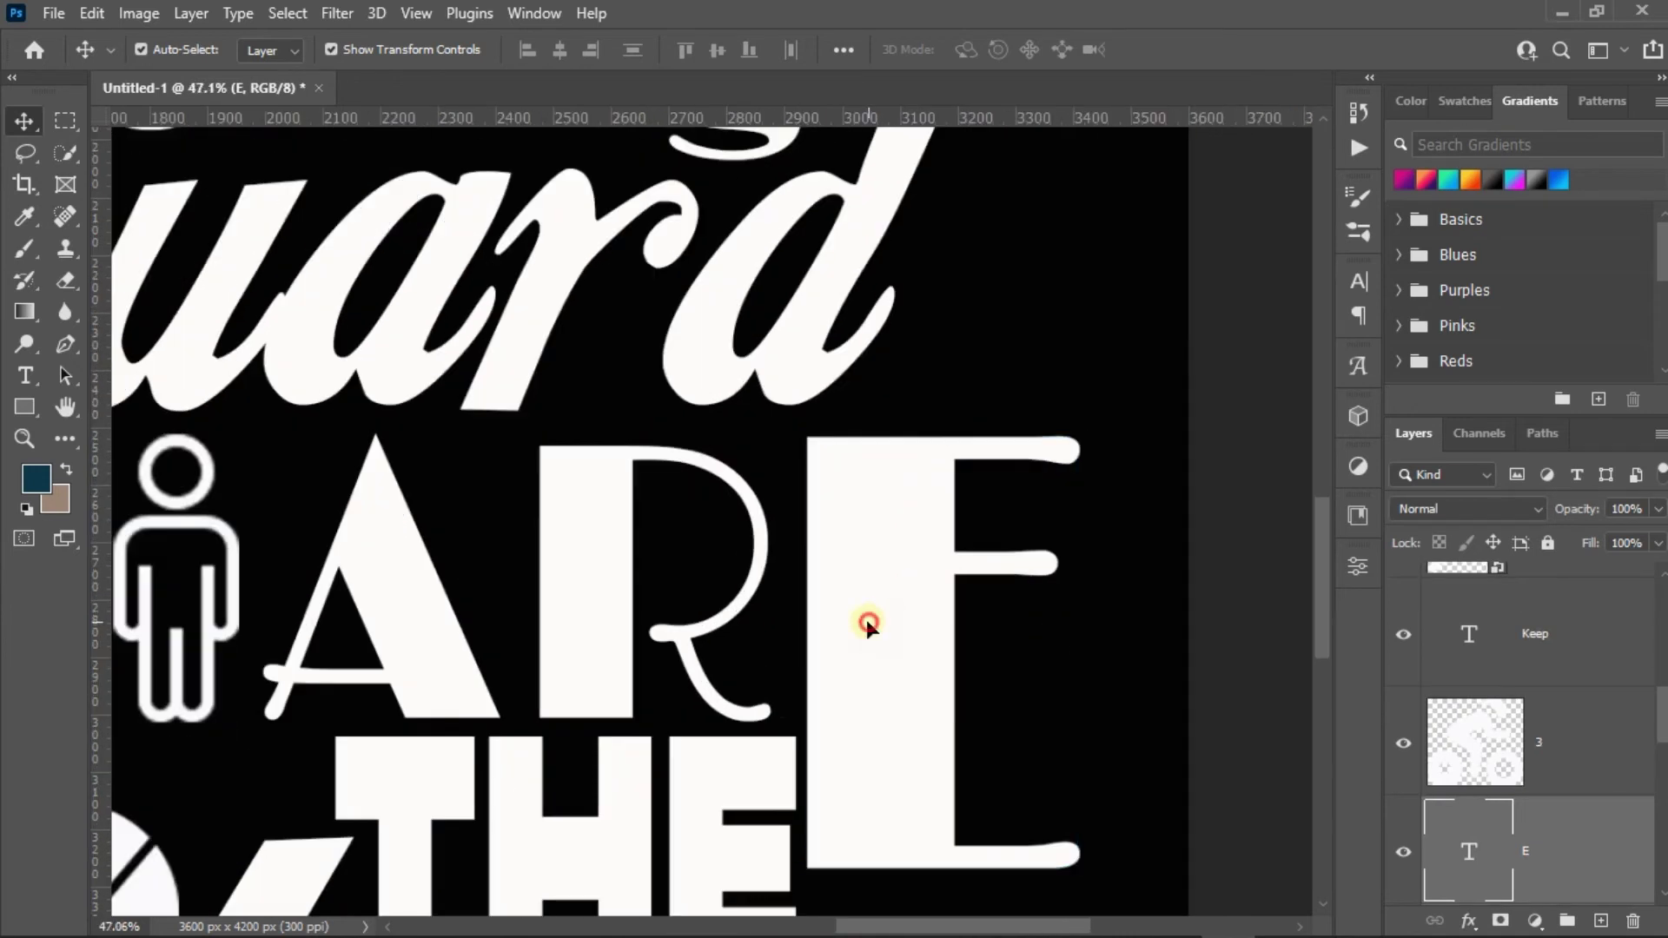
key("ctrl+t")
scroll(924, 641, "down", 2)
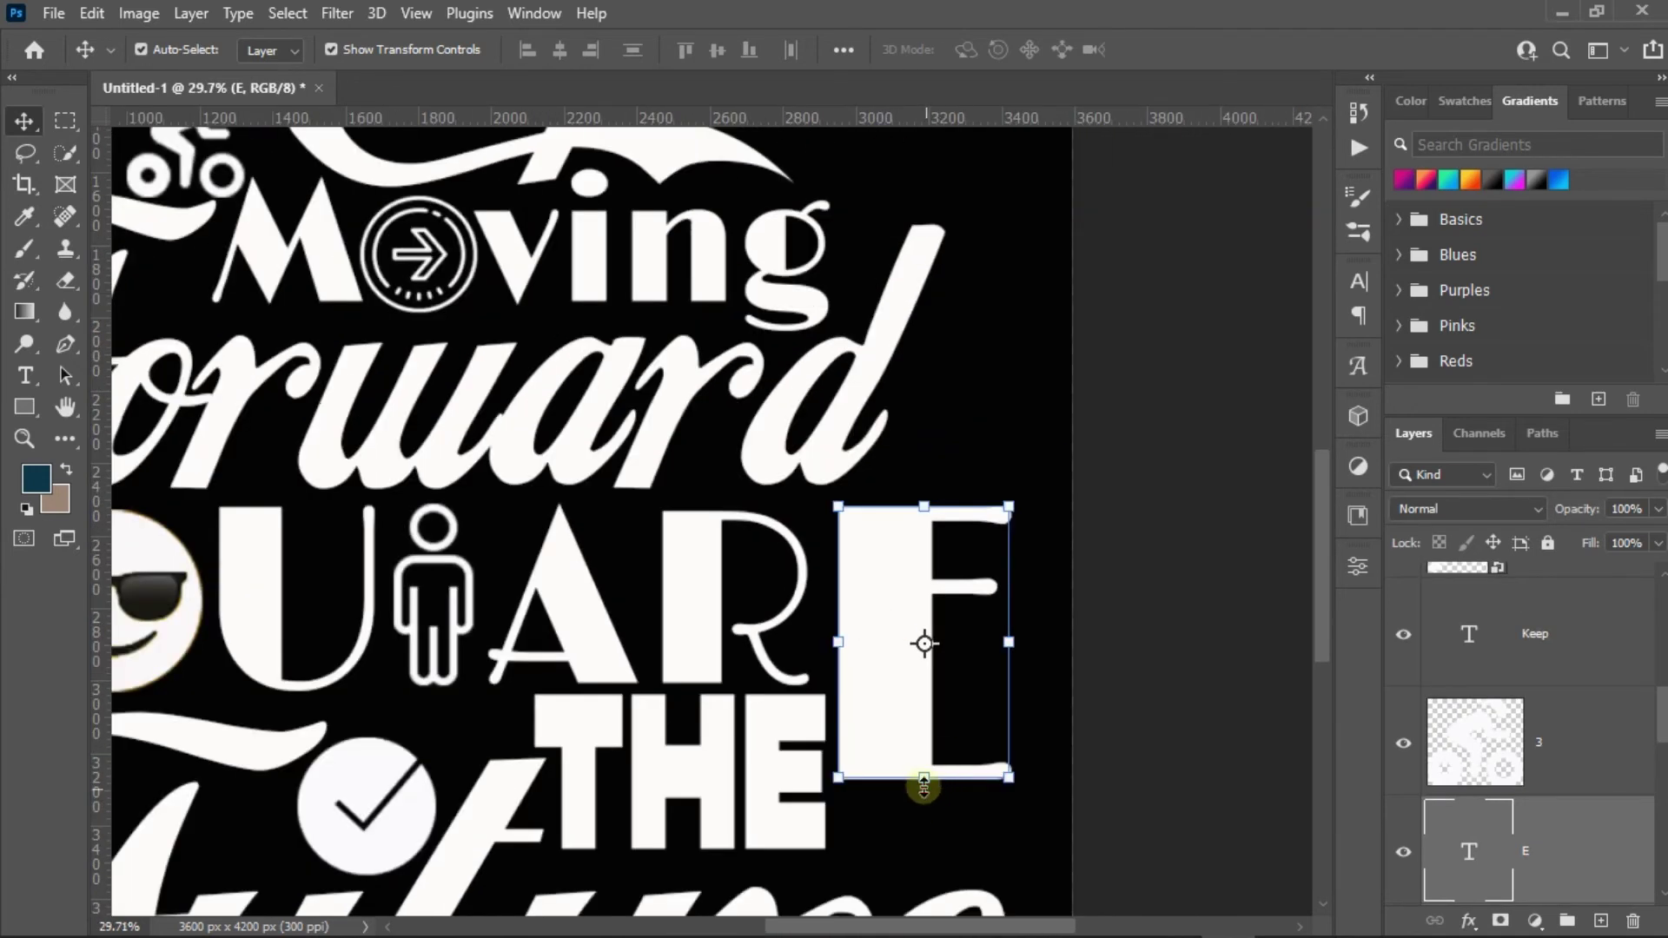
scroll(923, 788, "down", 2)
scroll(925, 792, "down", 1)
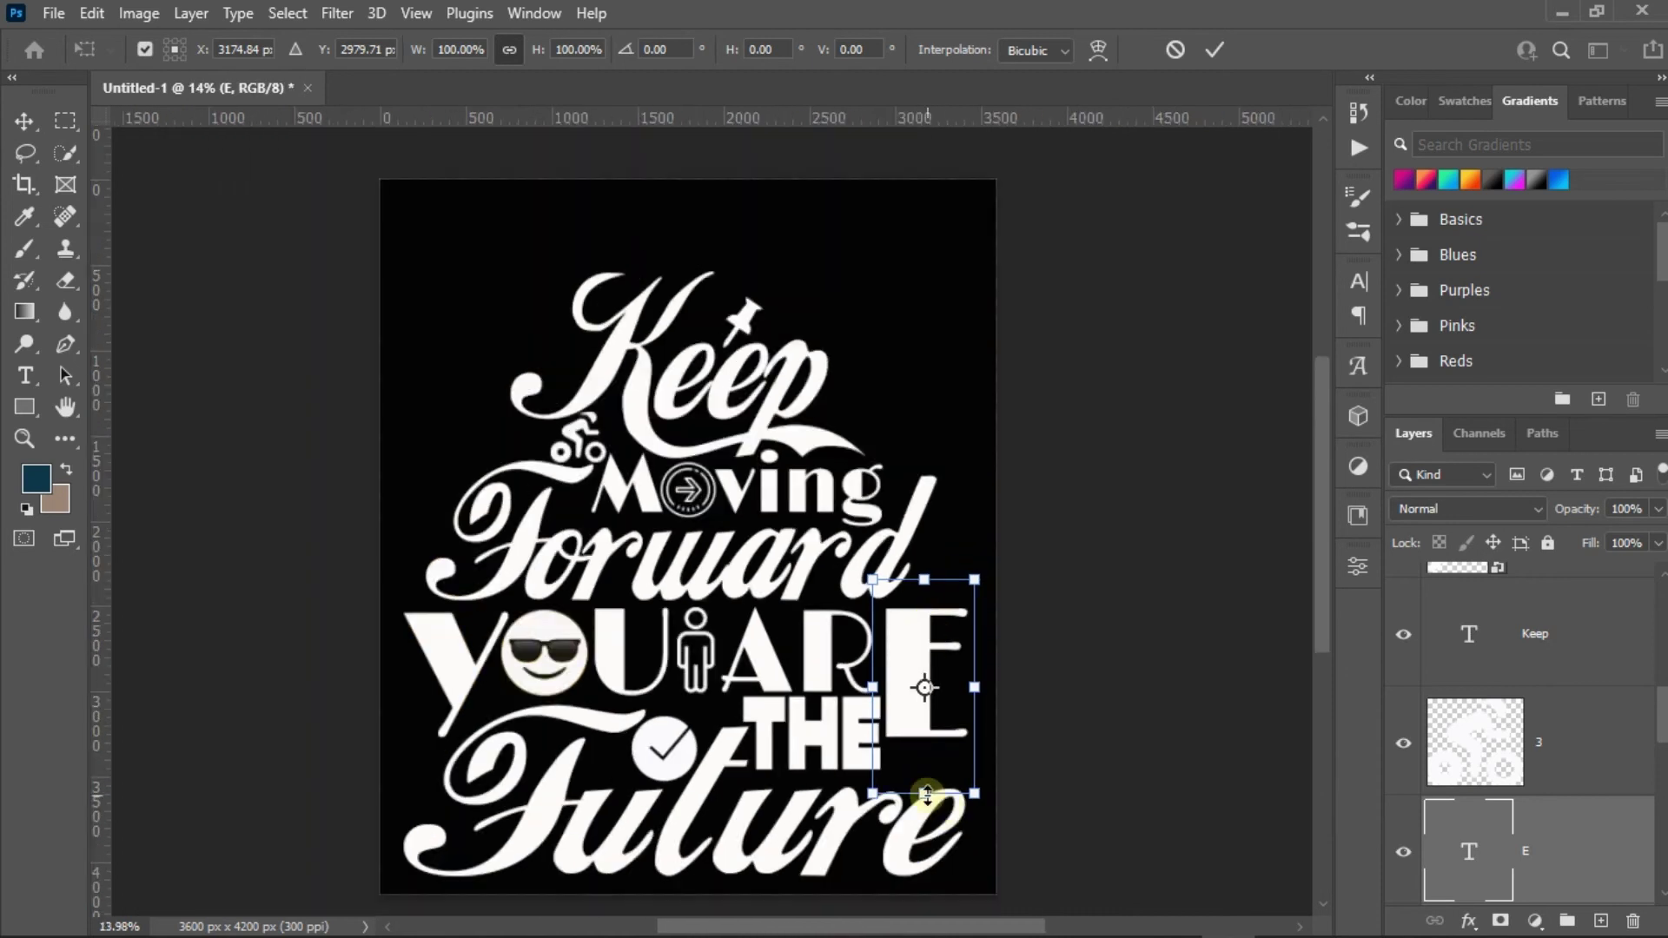
left_click_drag(927, 793, 927, 850)
Nudge the stretched E into line beside THE and commit the transform.
scroll(904, 727, "up", 1)
scroll(914, 699, "up", 2)
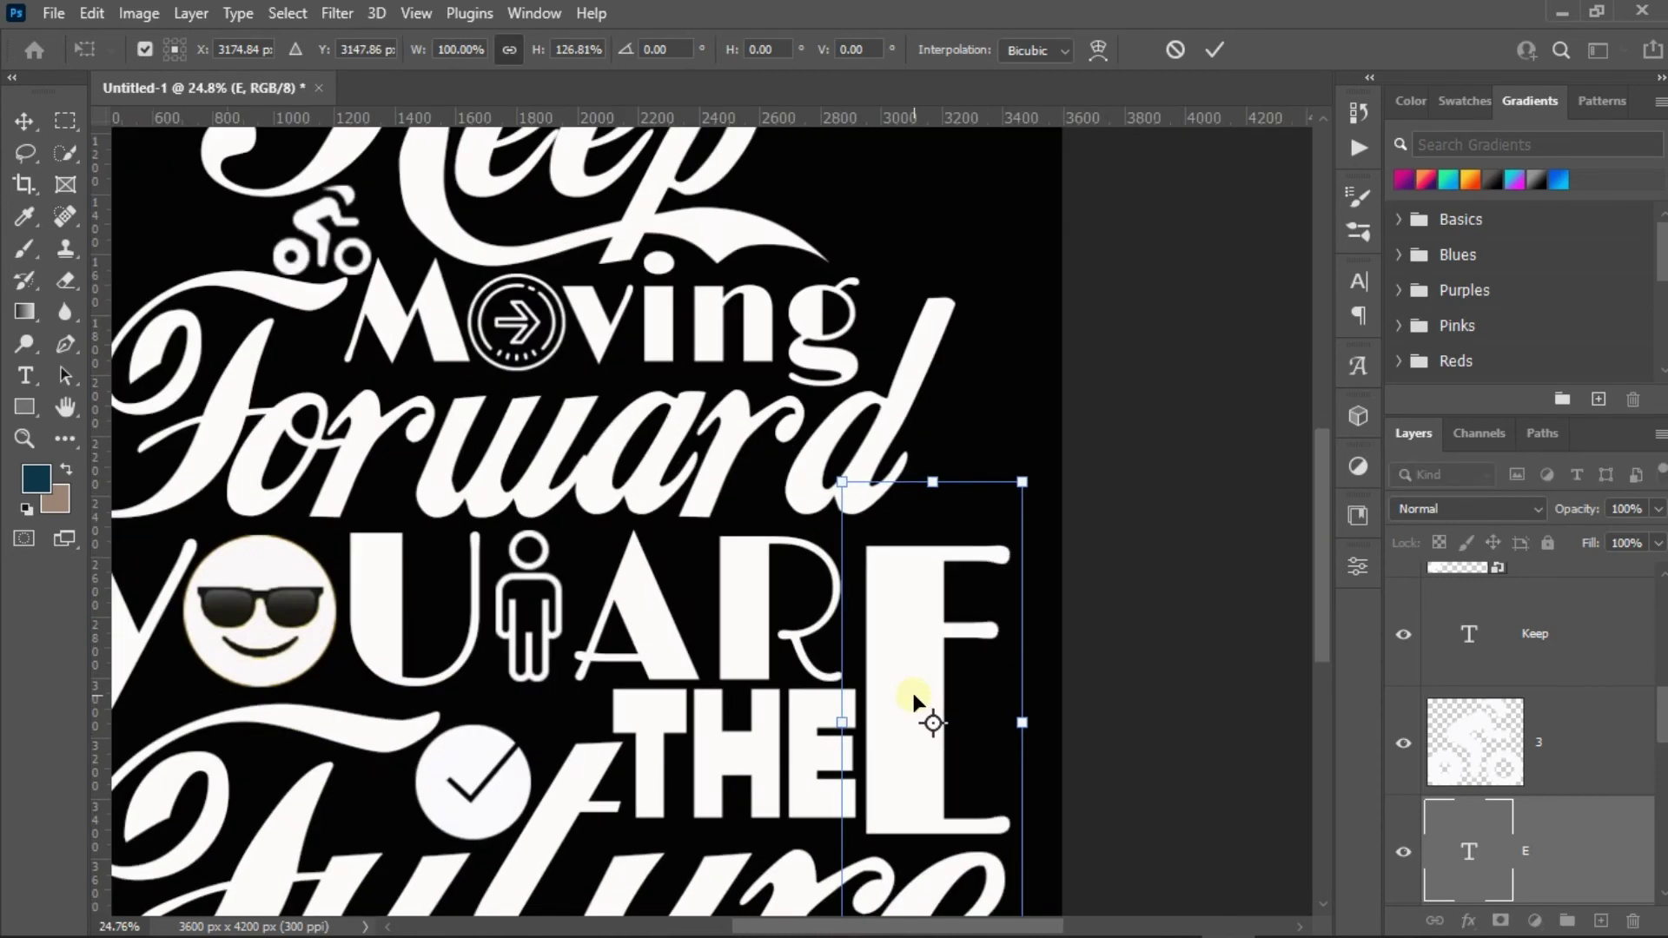
scroll(915, 700, "up", 1)
scroll(916, 634, "up", 1)
left_click_drag(904, 633, 911, 610)
scroll(878, 586, "down", 2)
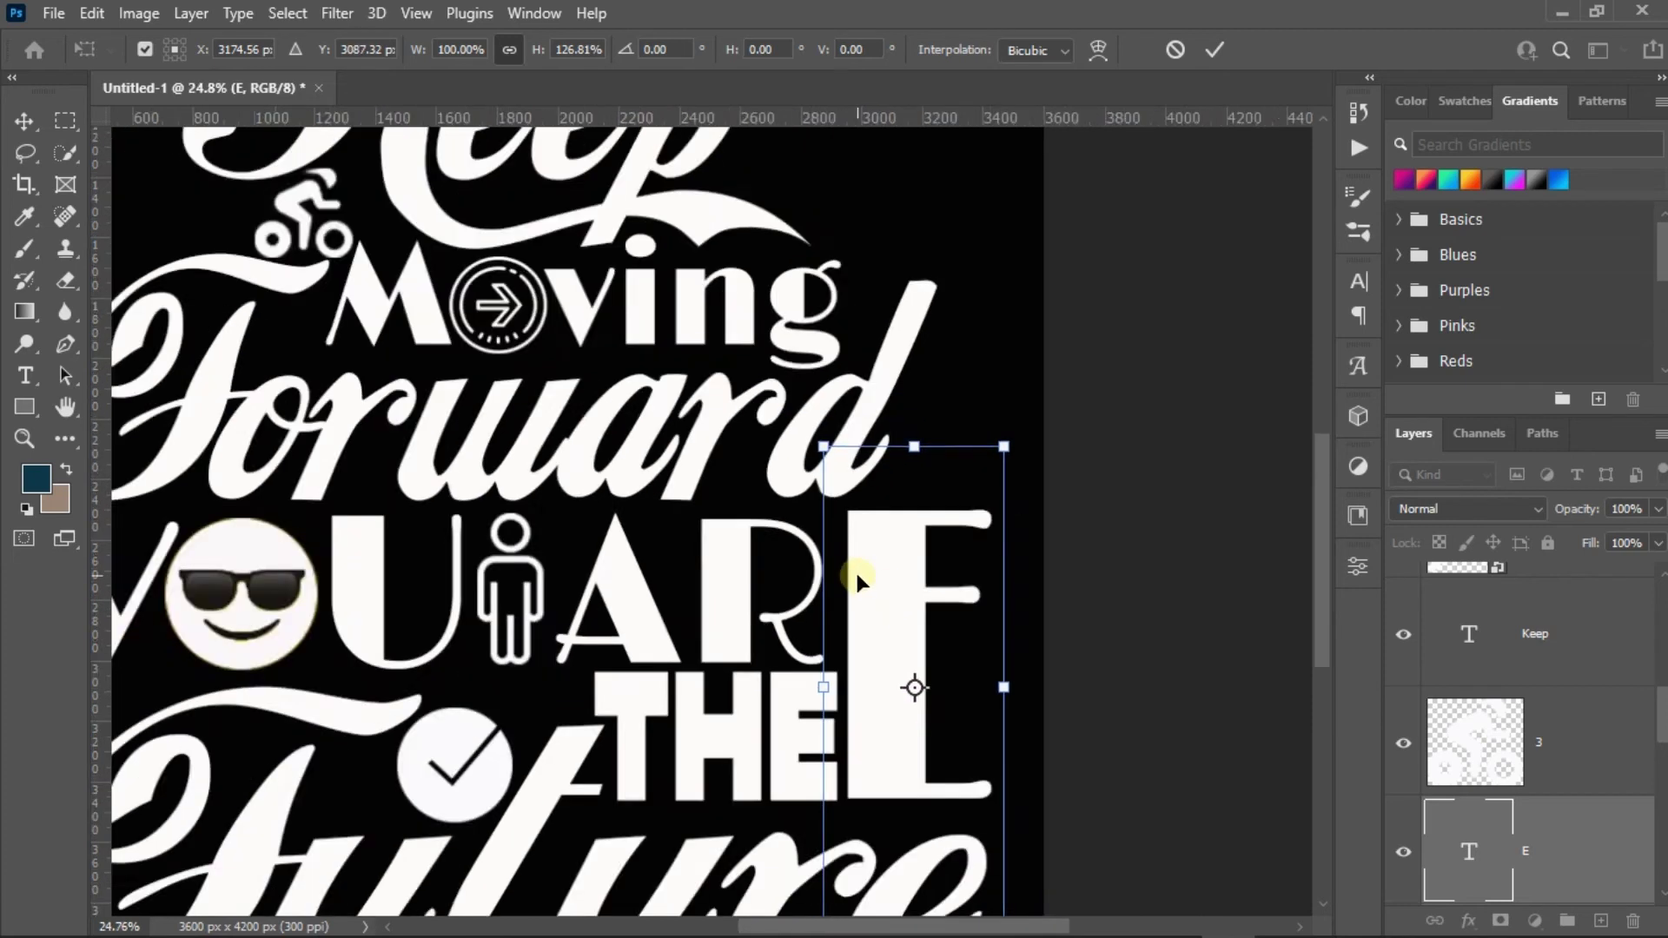
scroll(868, 826, "up", 3)
scroll(868, 811, "up", 2)
scroll(860, 773, "up", 2)
left_click_drag(858, 772, 853, 786)
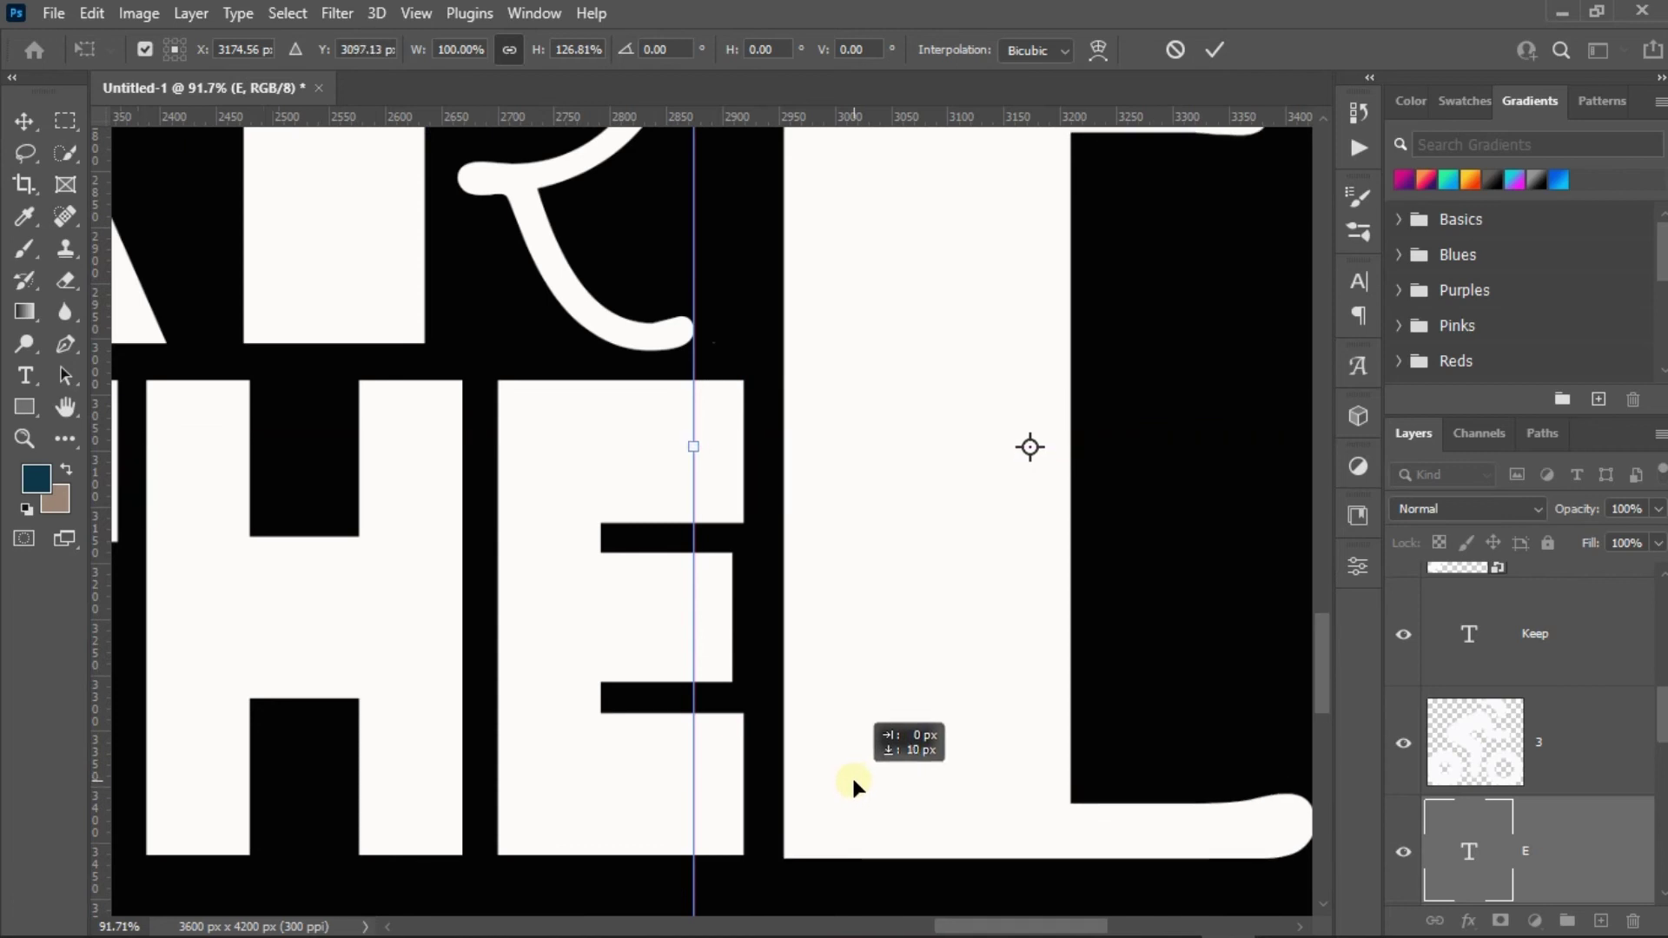
scroll(854, 785, "down", 3)
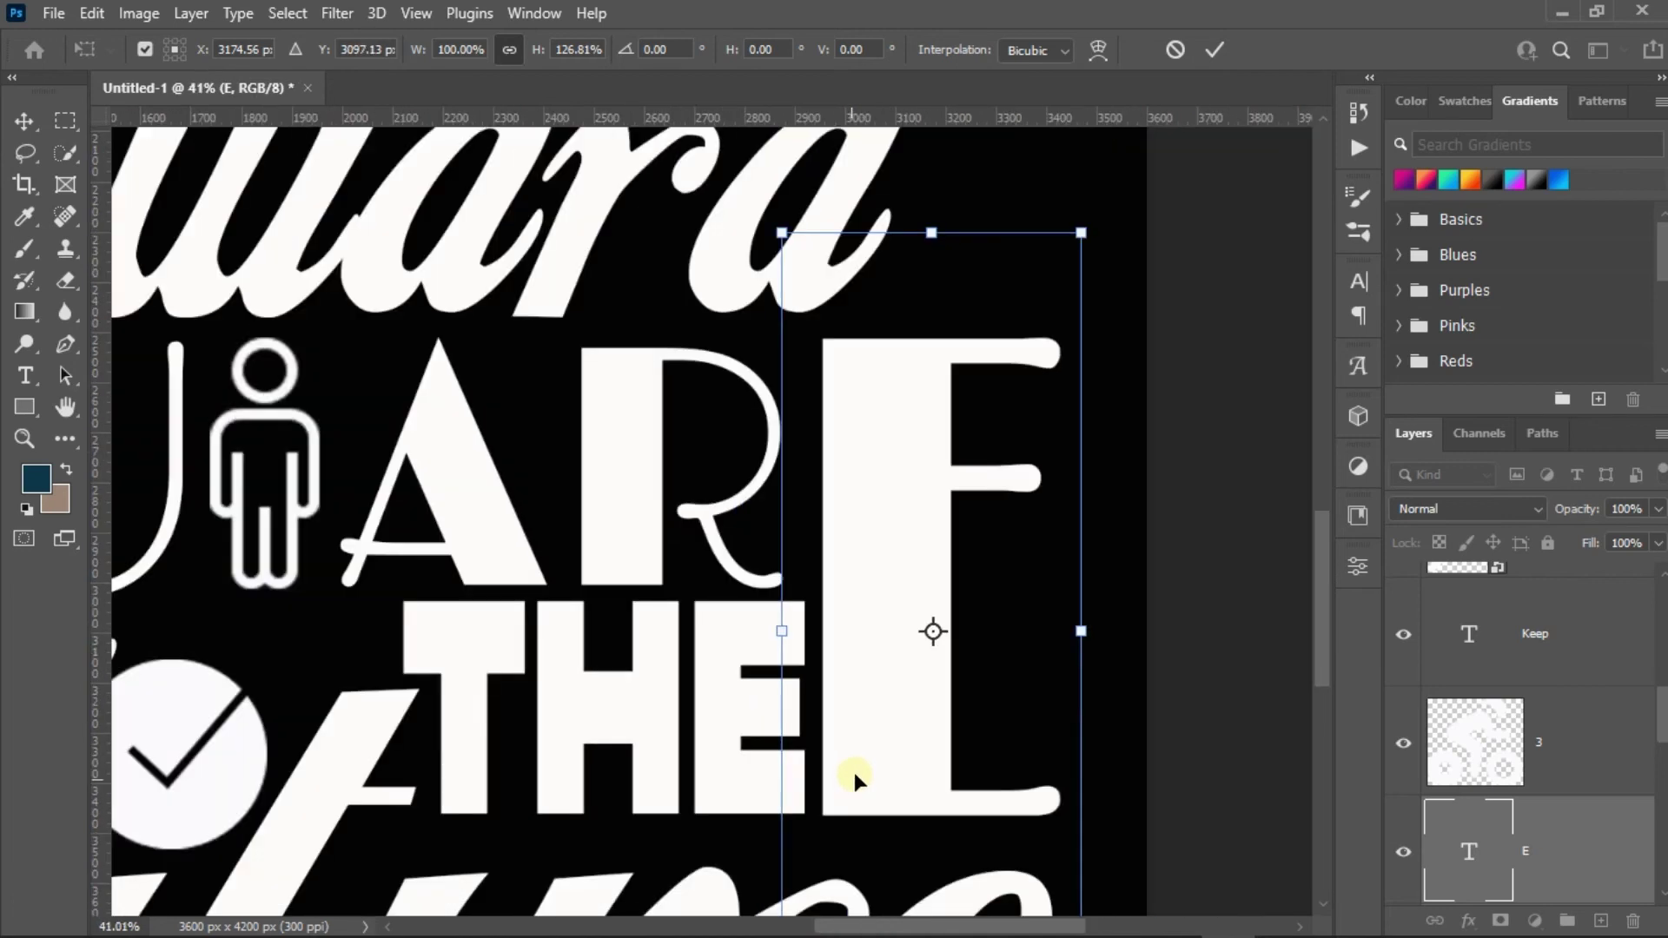
left_click(1217, 59)
scroll(1105, 532, "down", 2)
scroll(1105, 531, "down", 1)
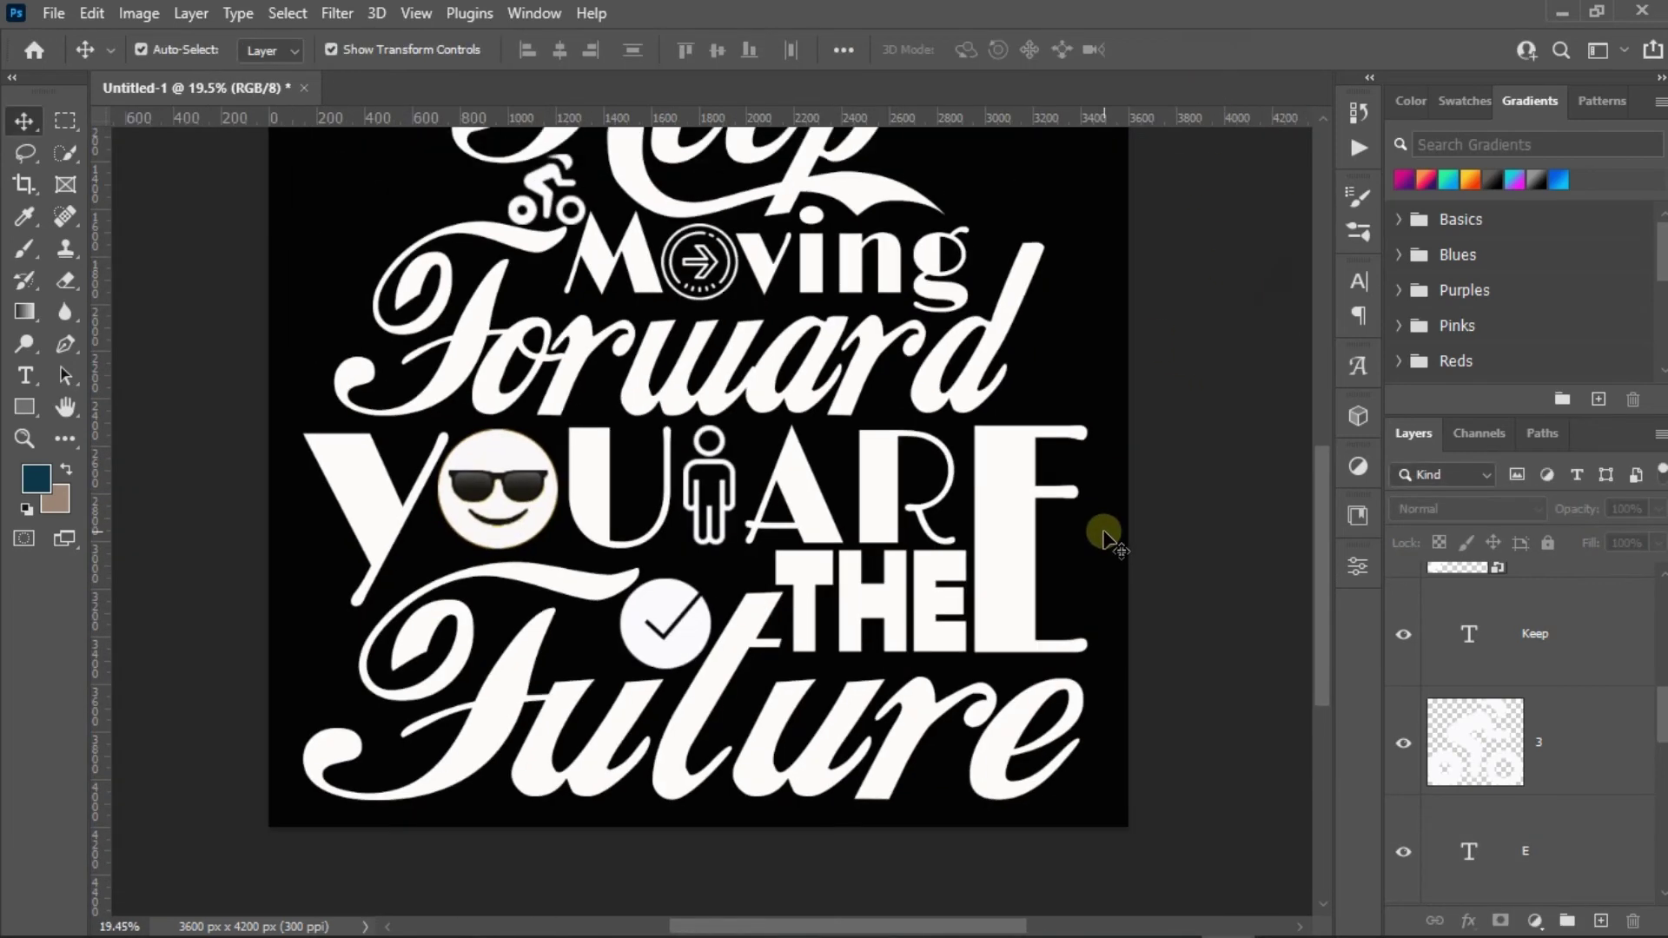
scroll(1105, 532, "down", 1)
scroll(1104, 529, "down", 1)
scroll(1069, 260, "up", 1)
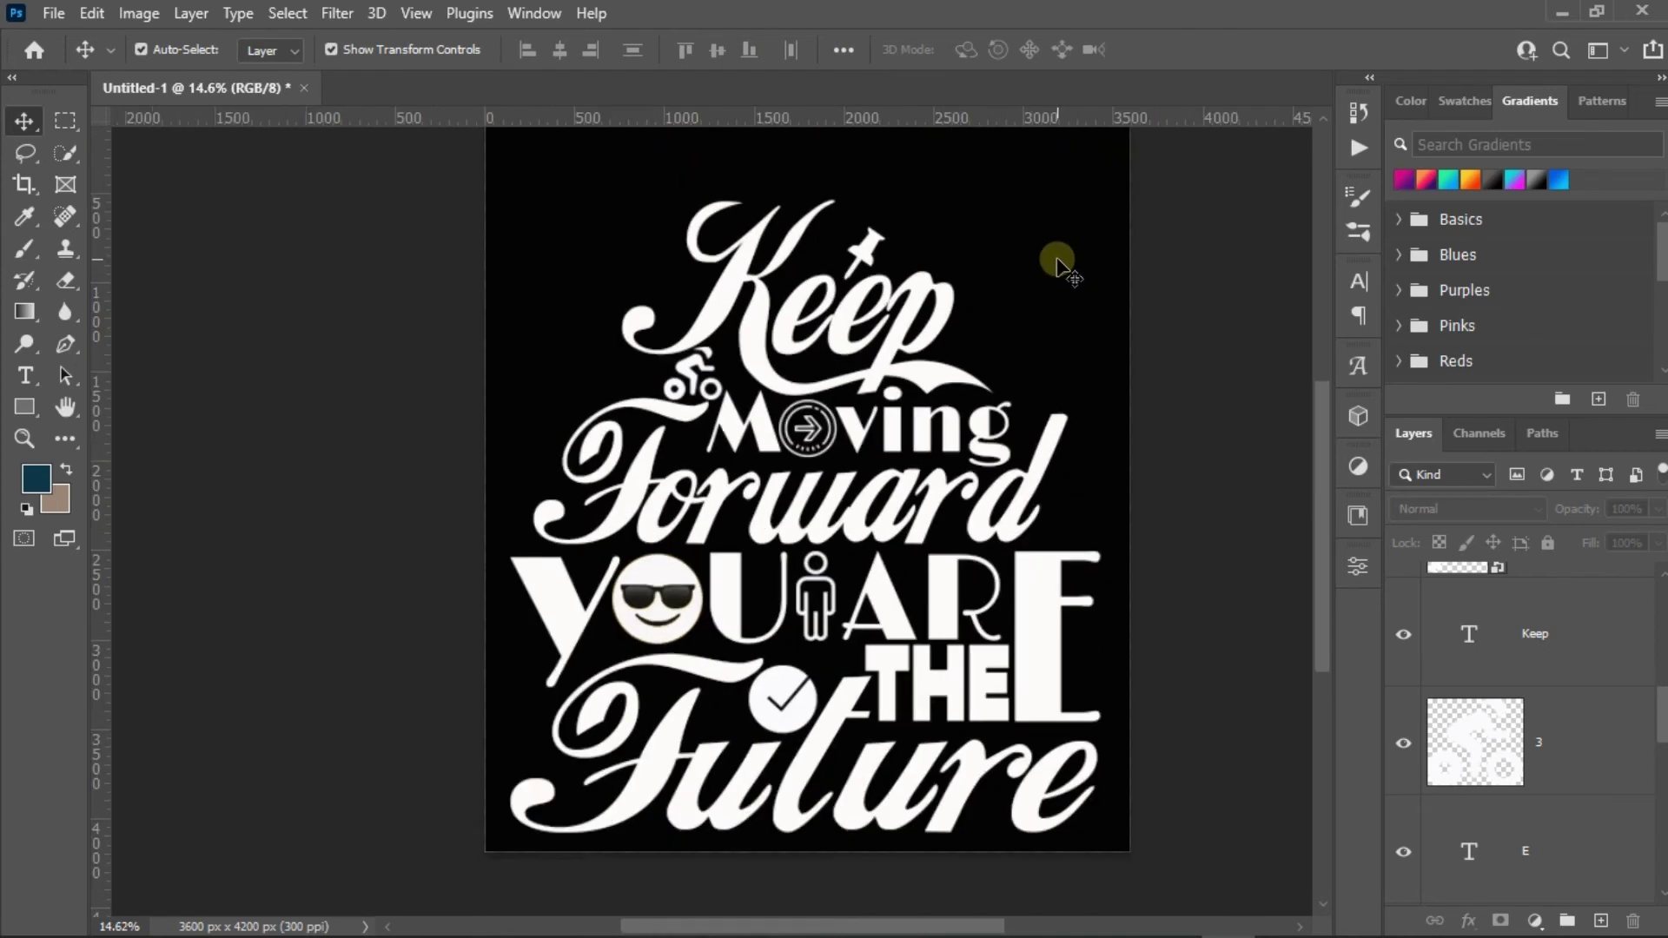
left_click(35, 450)
left_click(737, 49)
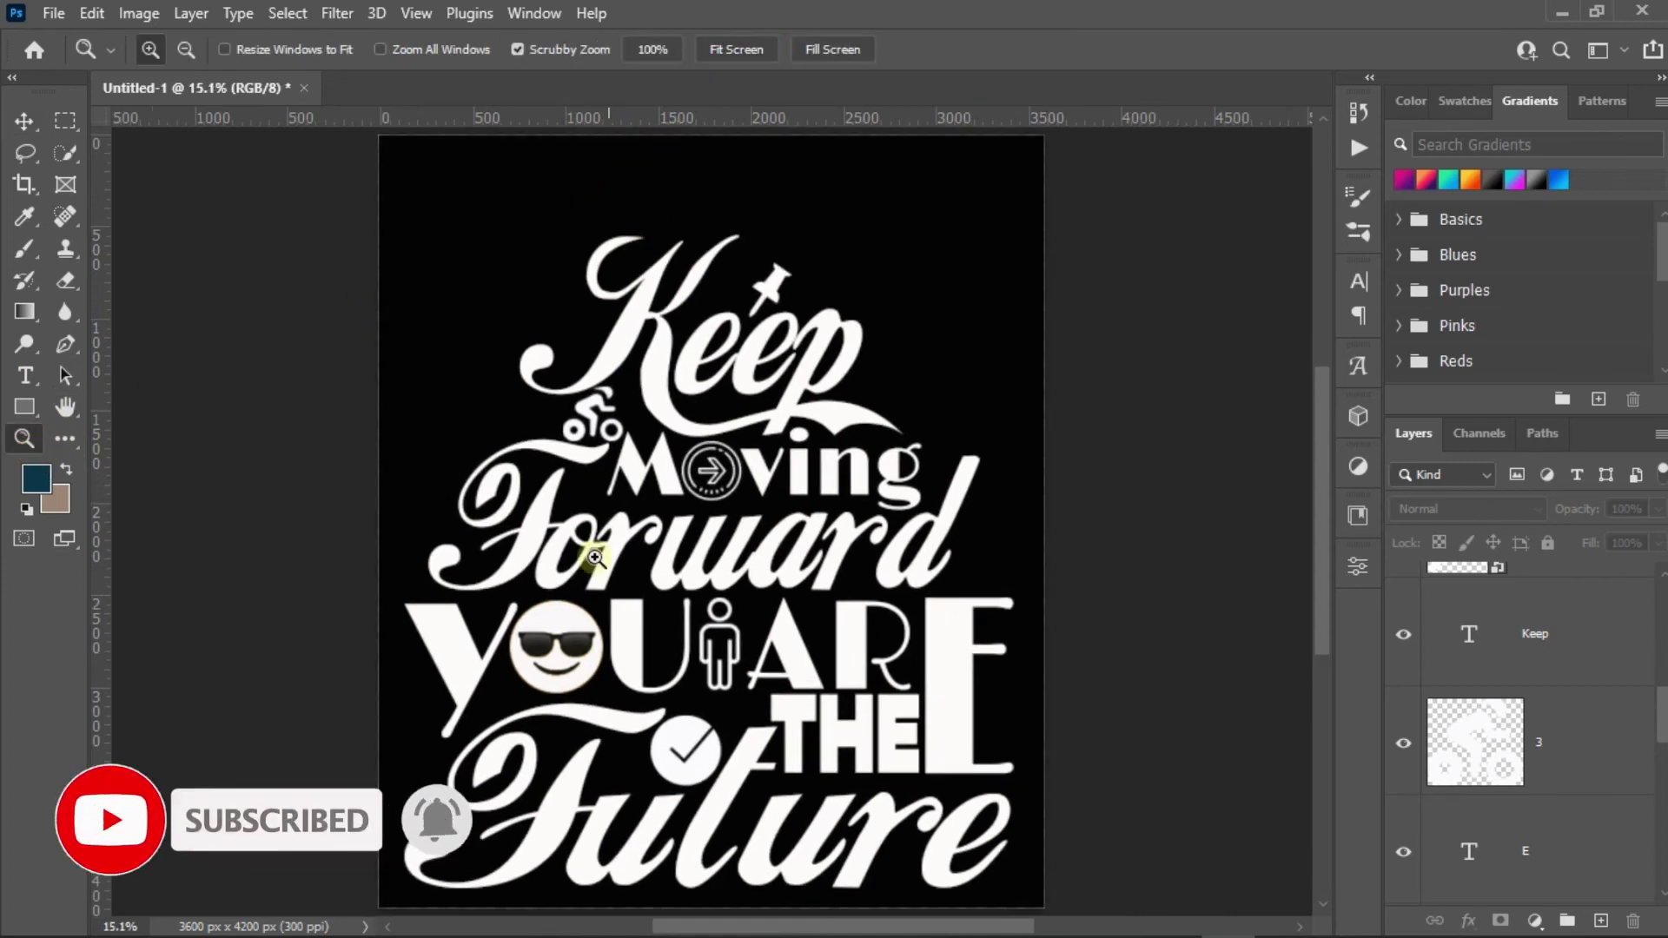
left_click_drag(780, 928, 685, 920)
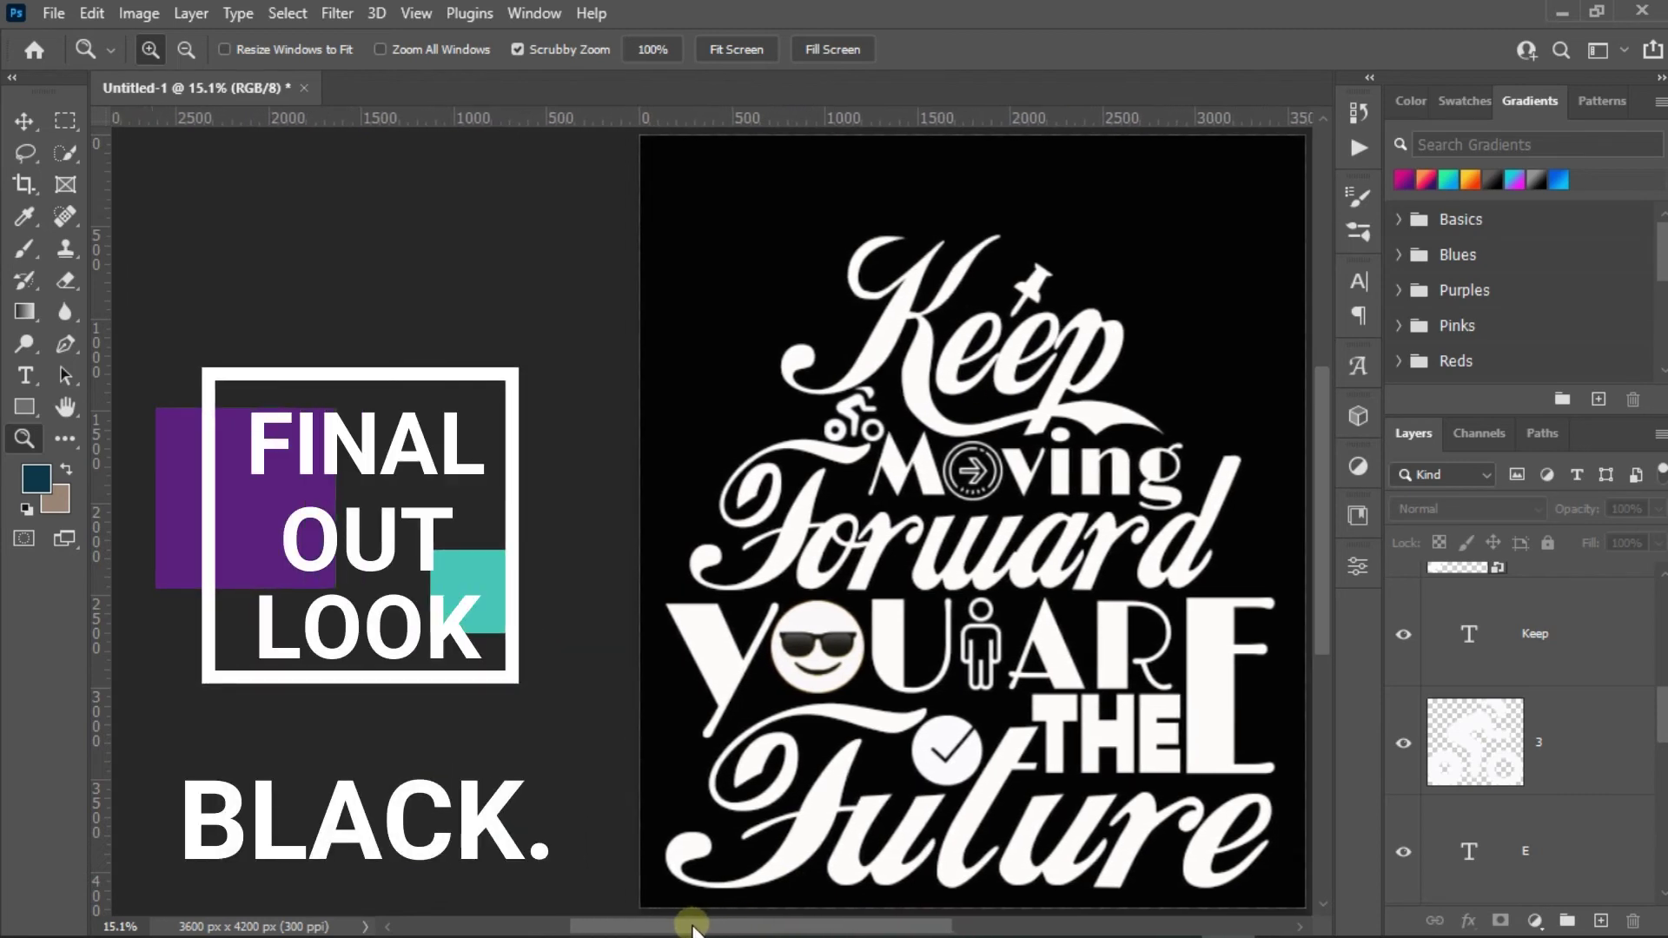
scroll(1449, 843, "down", 3)
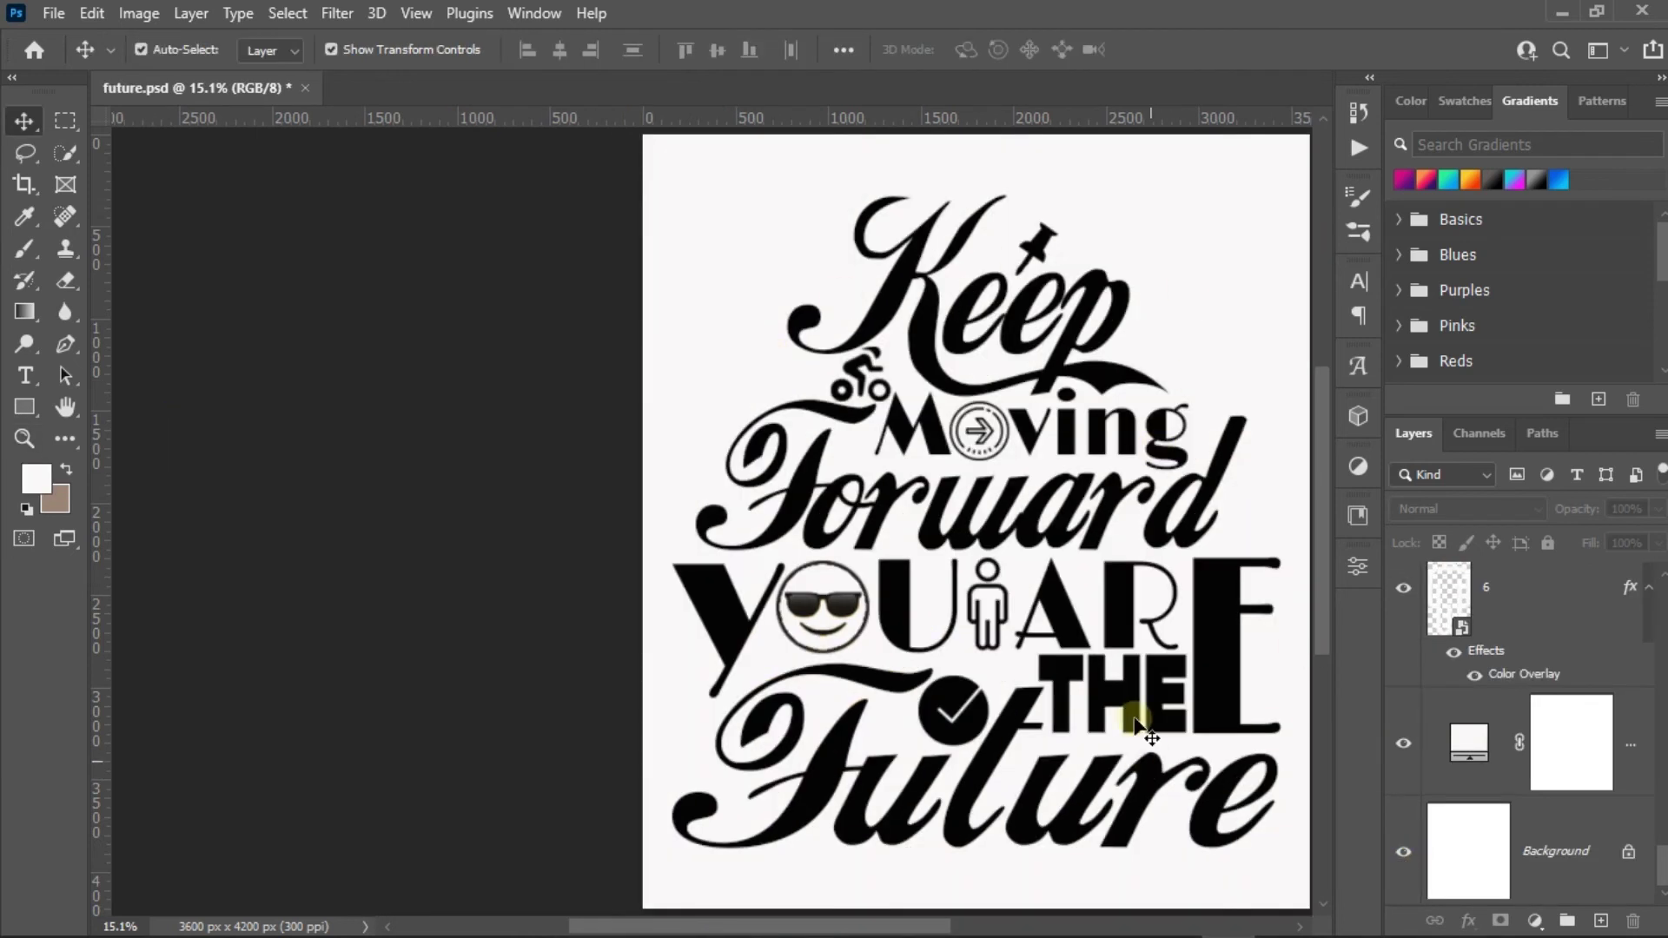
Inspect the Color Overlay settings in layer 6's Layer Style.
left_click(1527, 685)
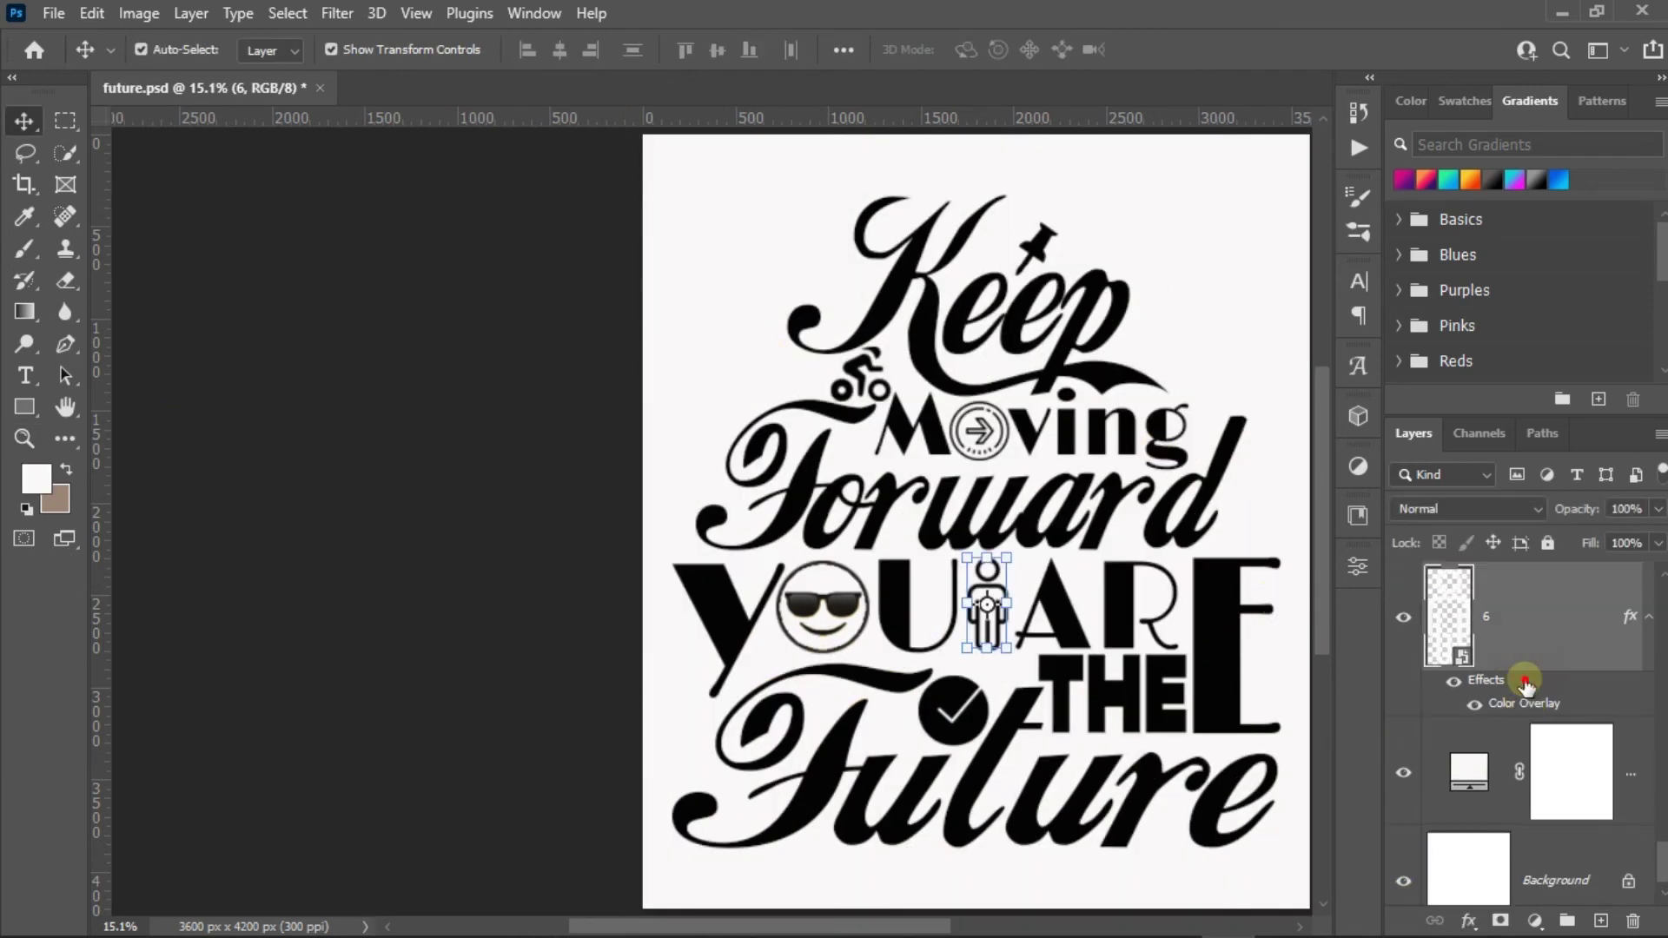
double_click(1523, 714)
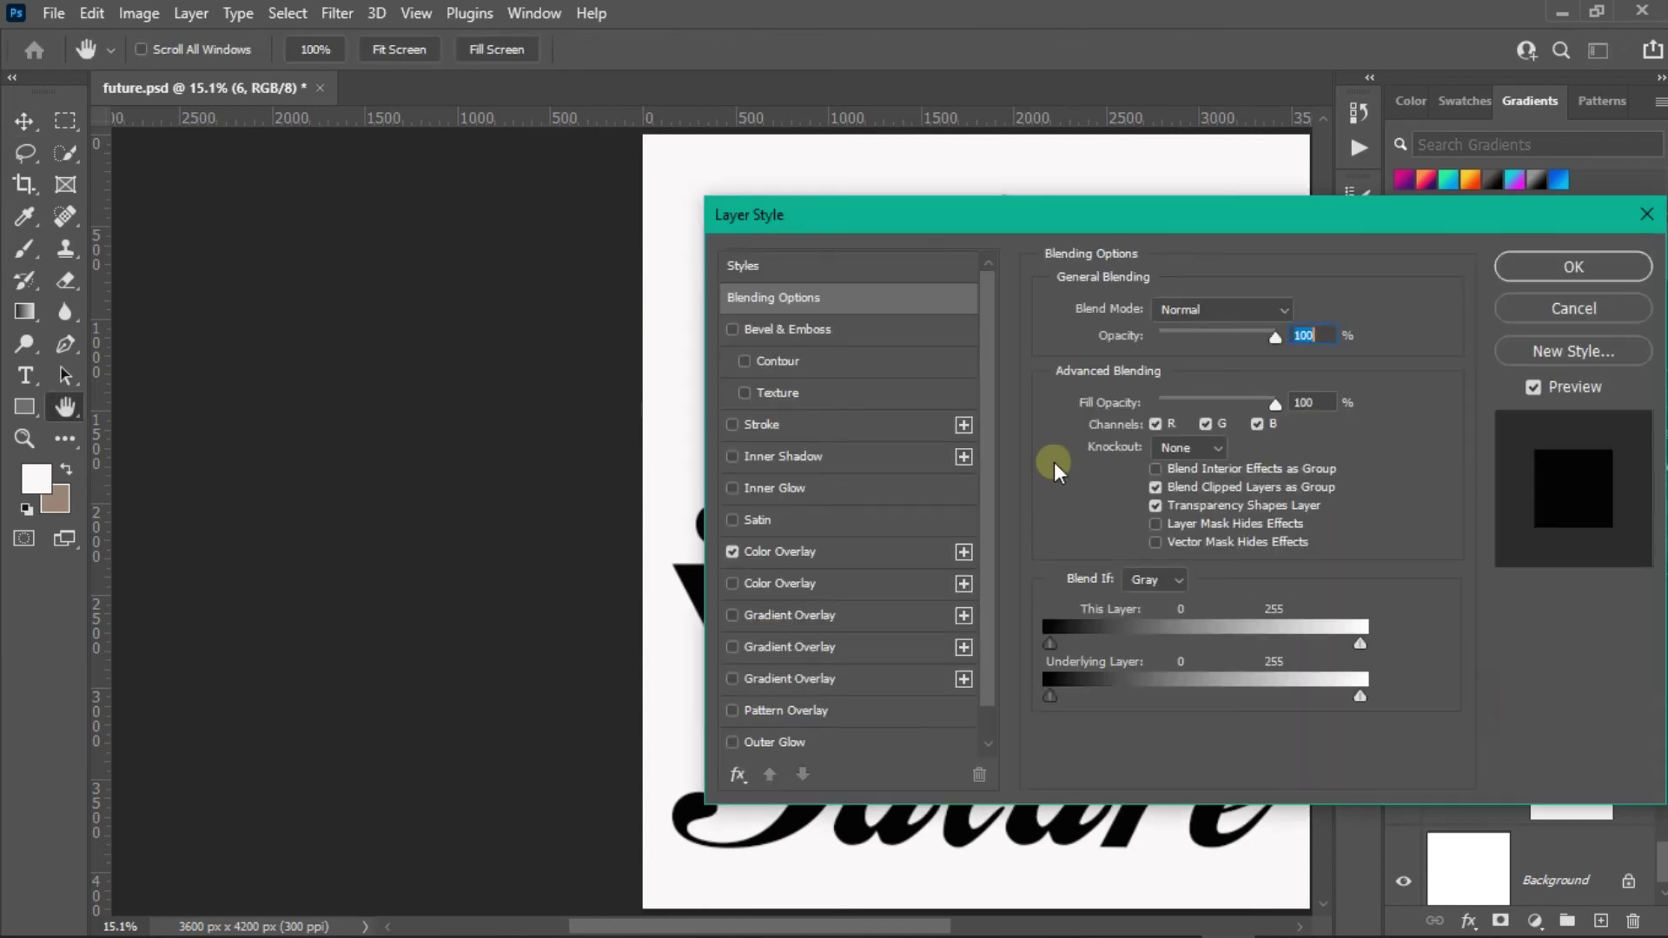
left_click(762, 552)
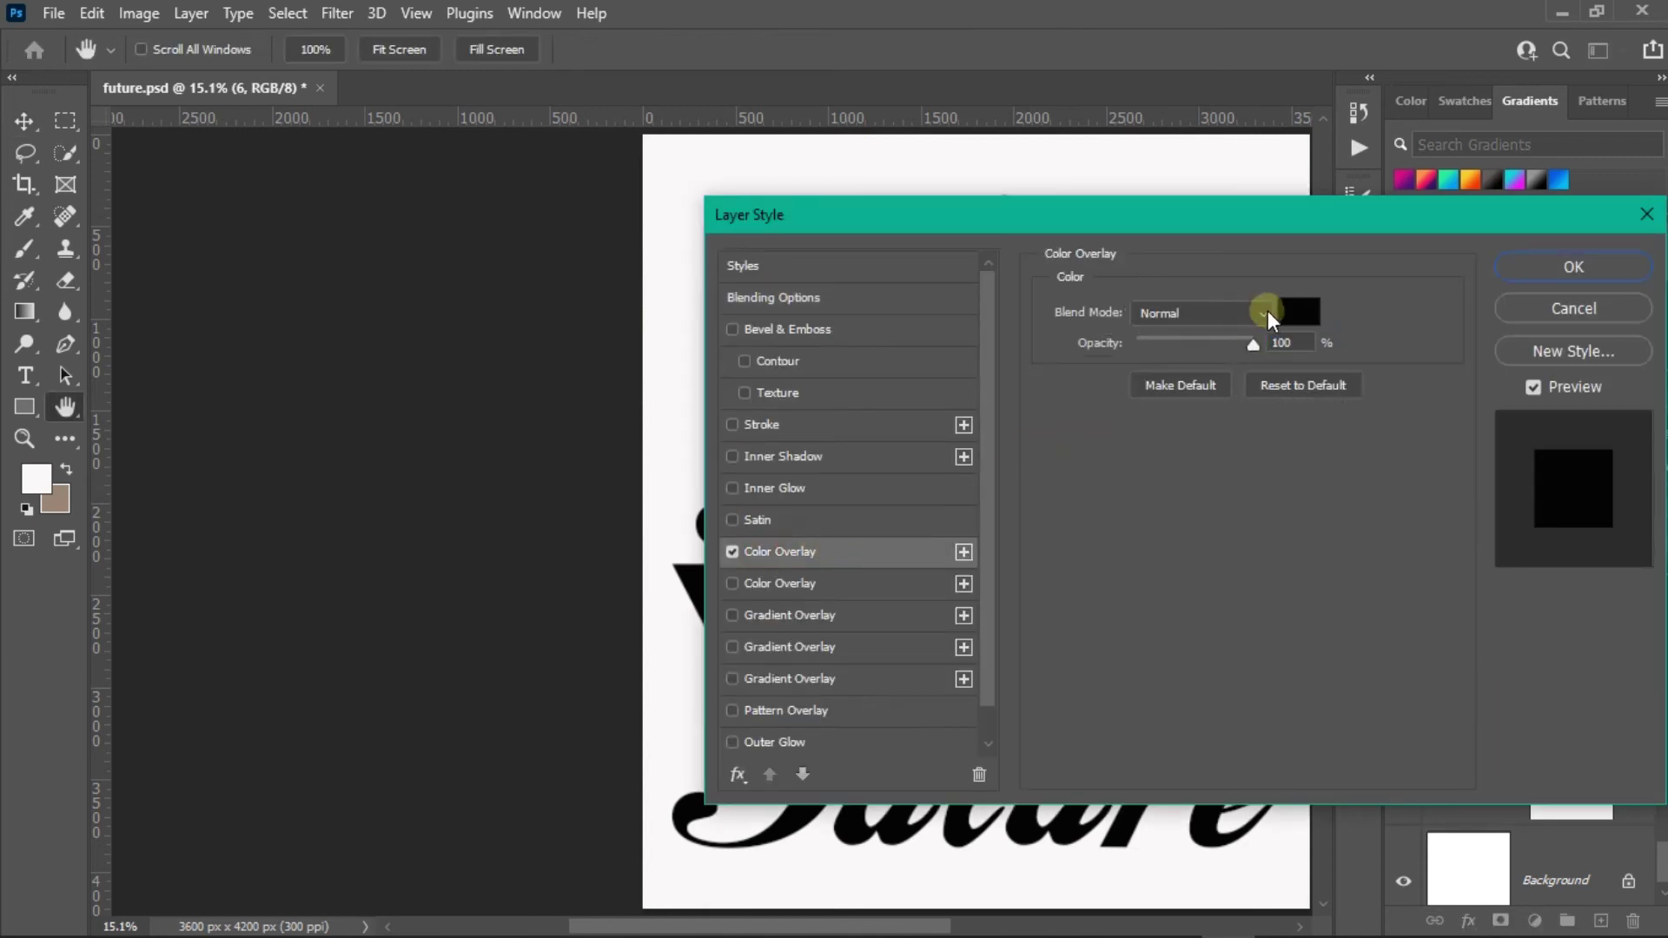
left_click(1566, 266)
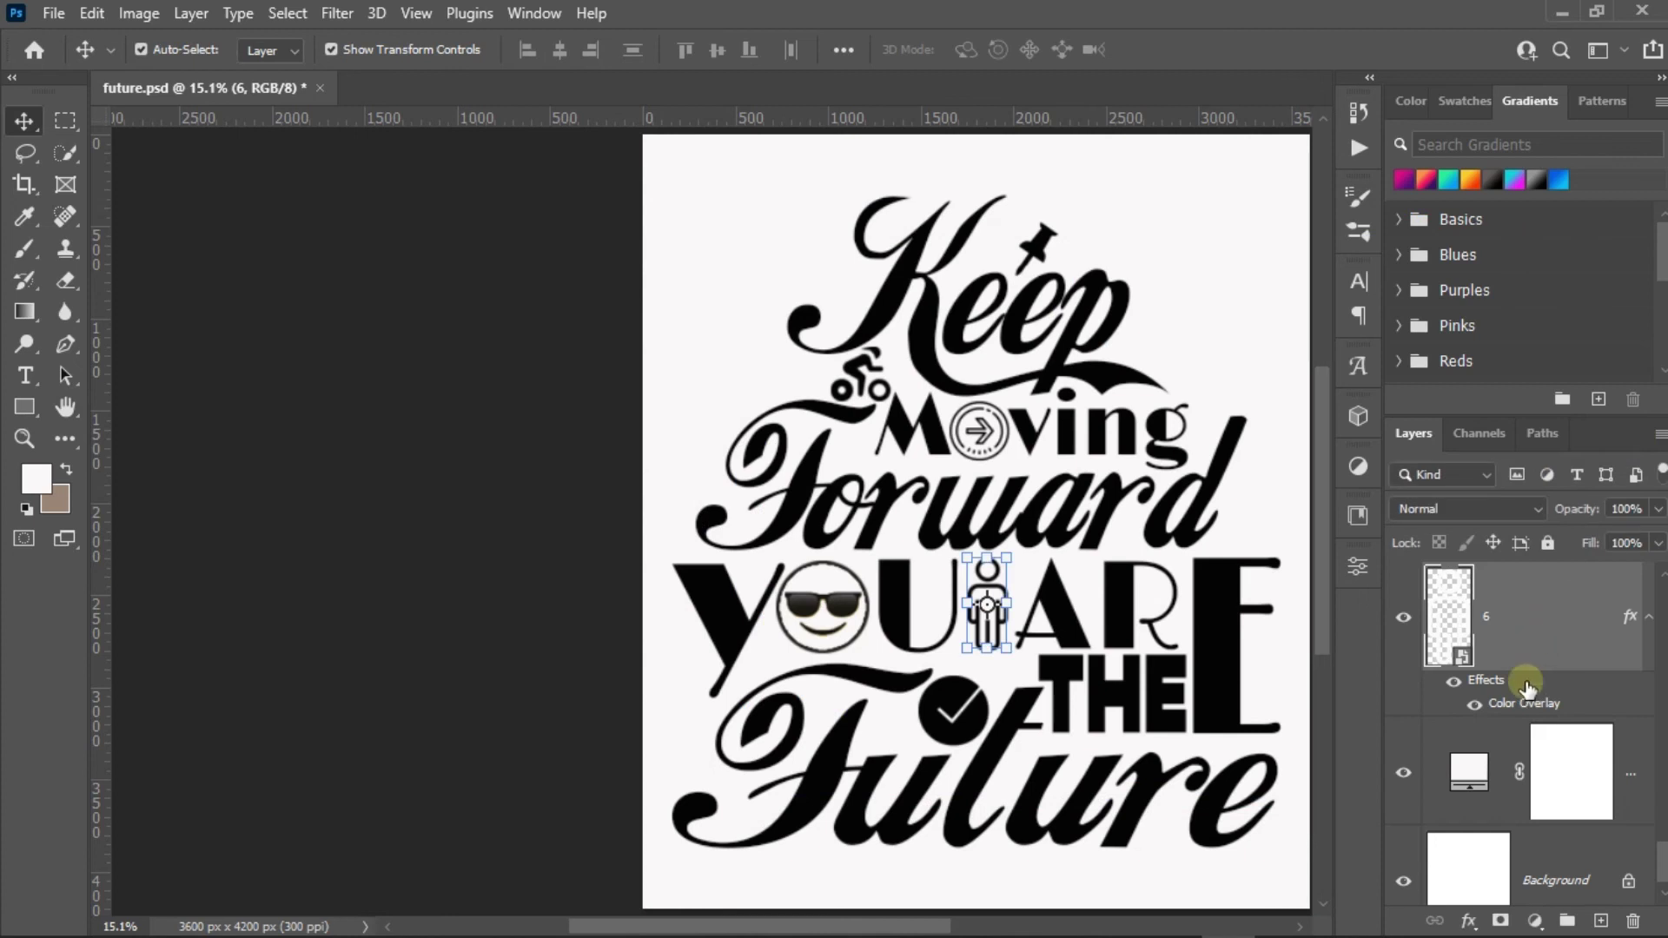
Drag the color overlay effect onto the person icon layer to turn it black.
mouse_move(1526, 710)
left_mouse_down()
mouse_move(1460, 530)
mouse_move(1488, 686)
left_mouse_up()
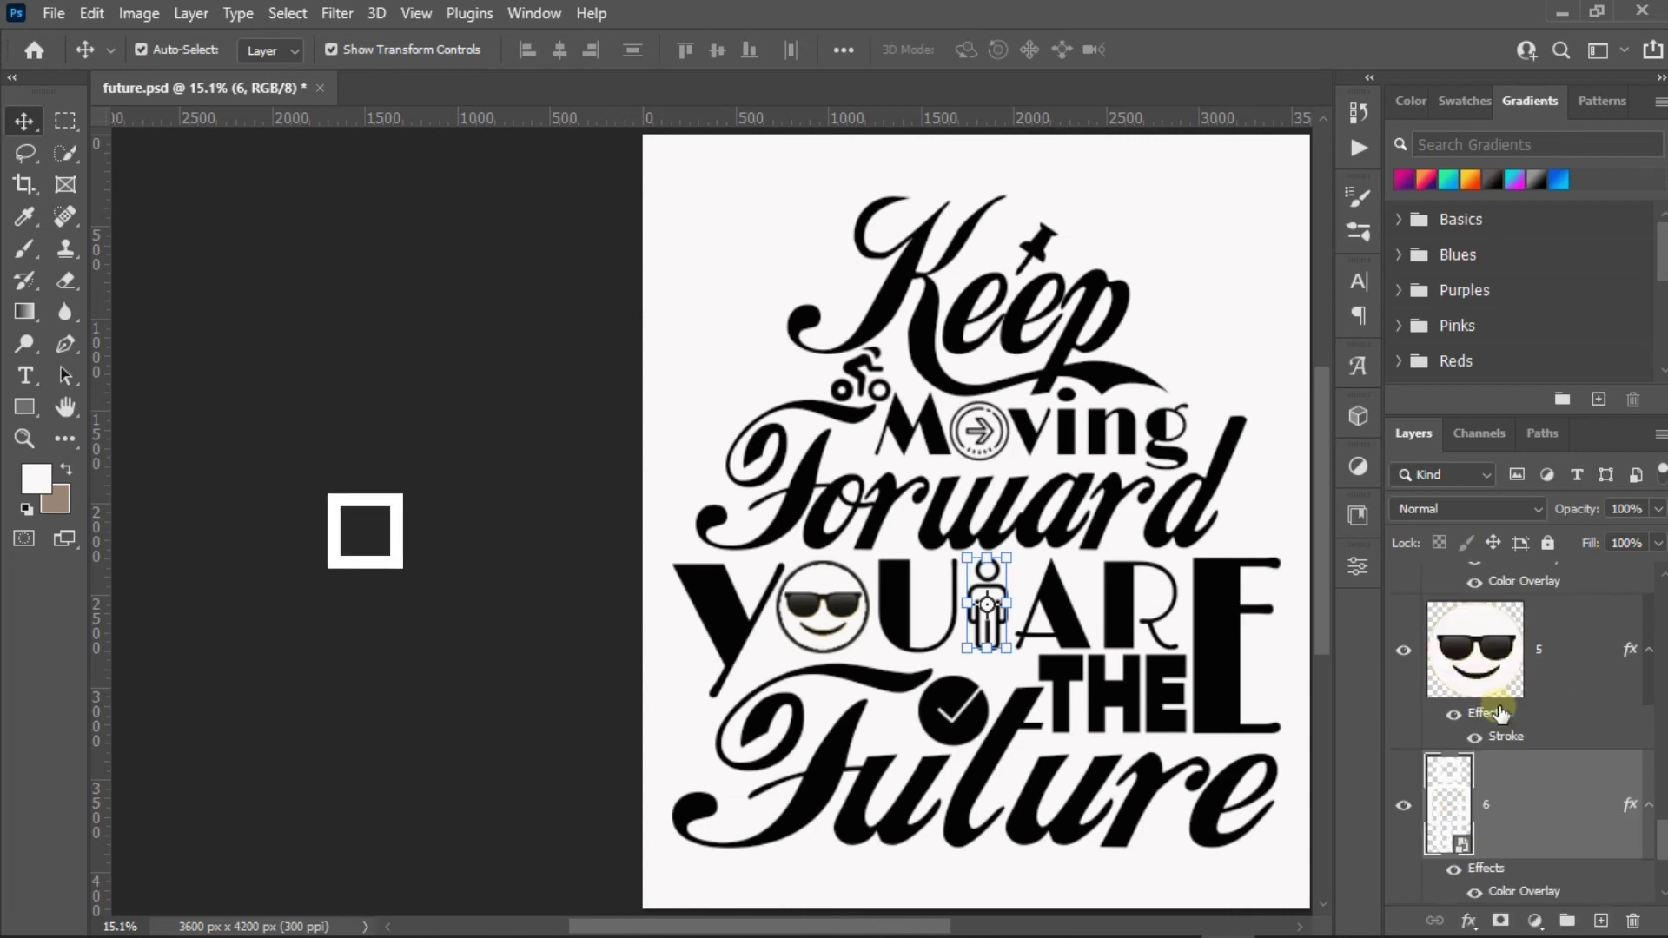
left_click_drag(1501, 708, 1506, 736)
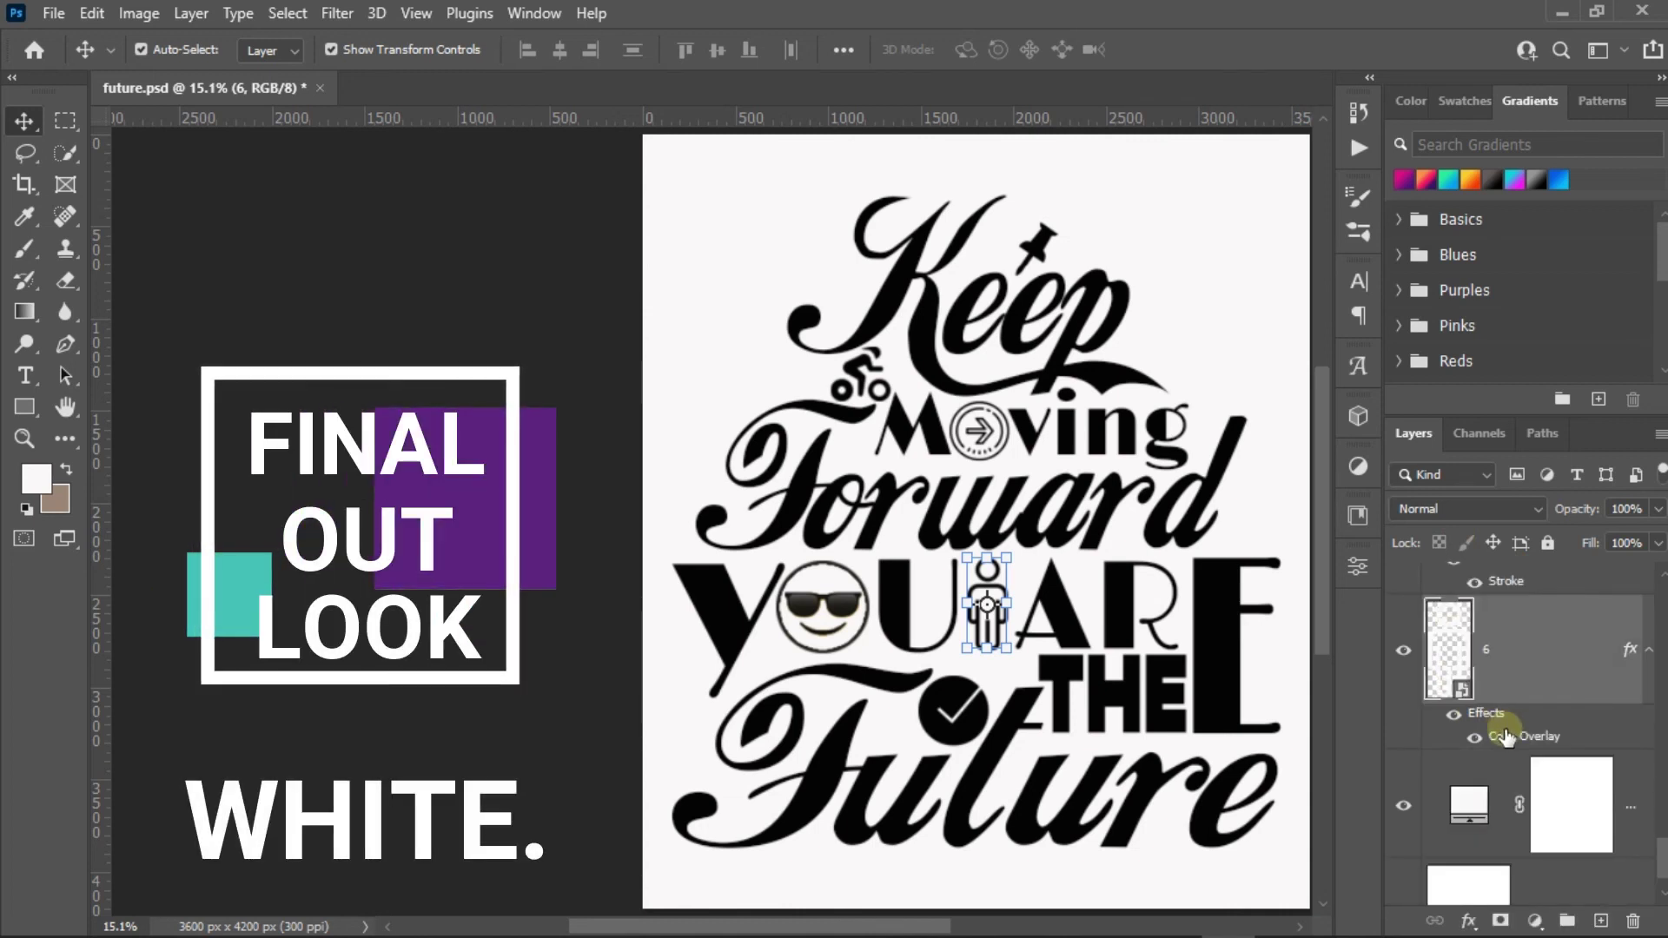
left_click(530, 493)
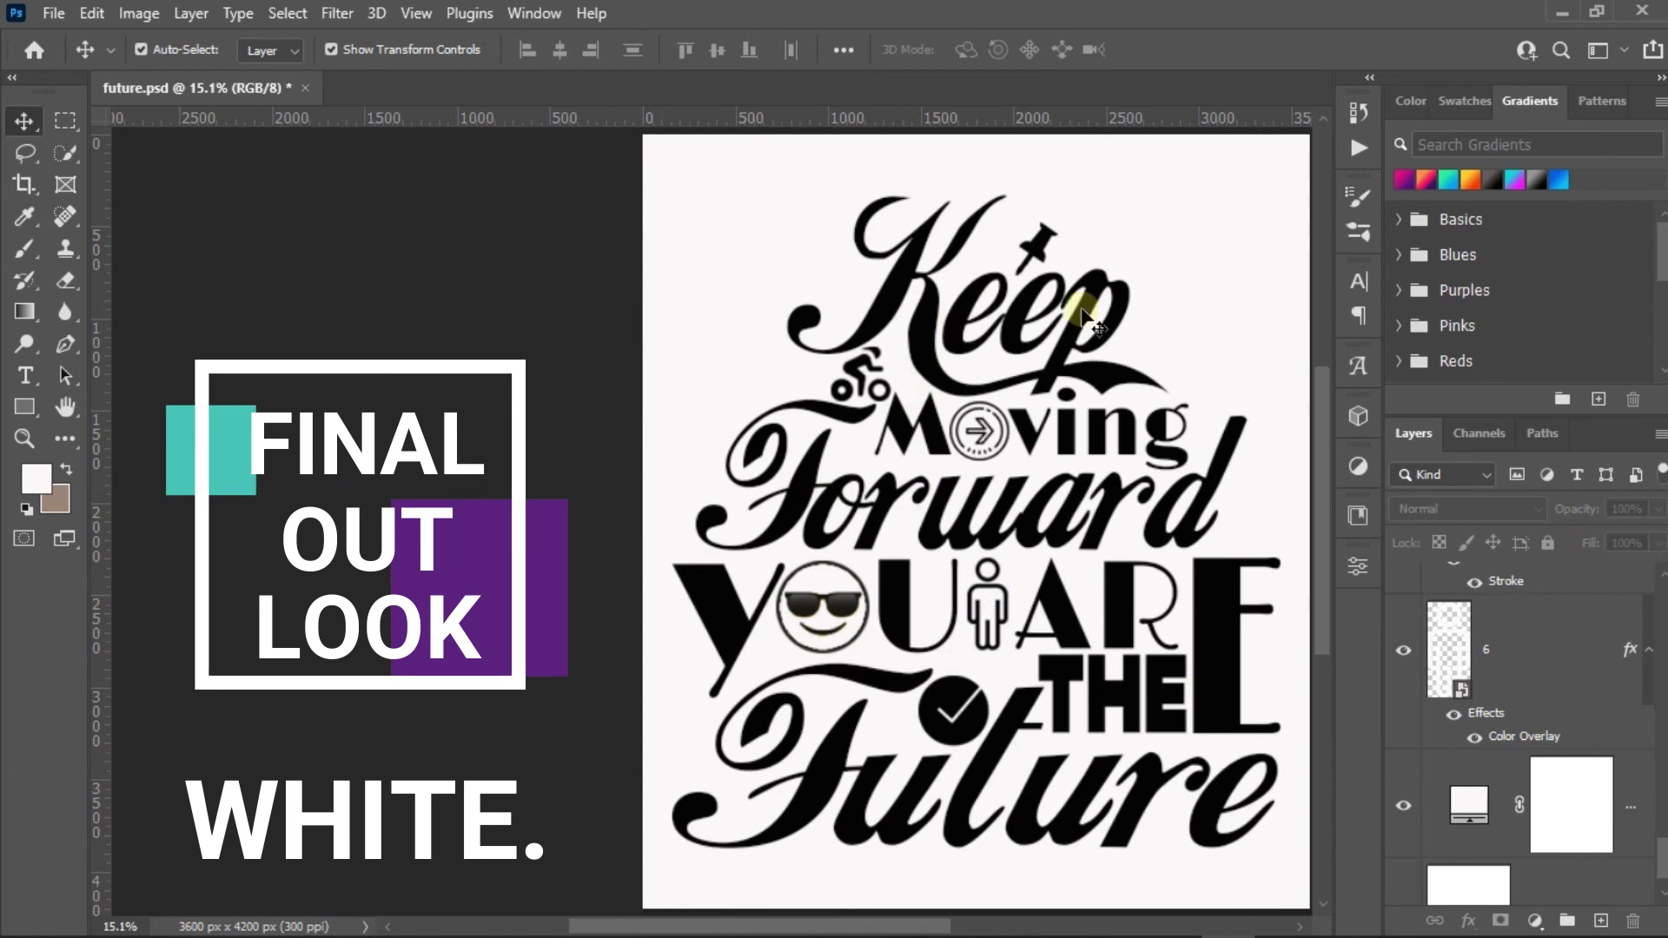